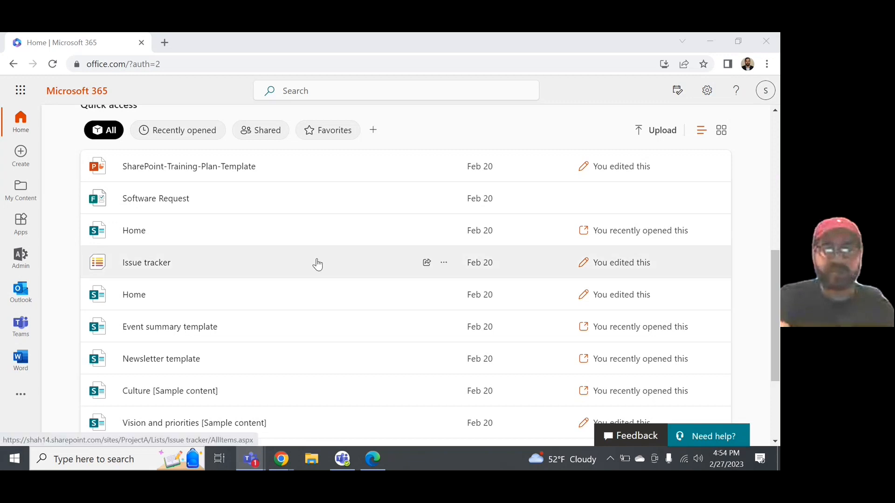
scroll(330, 226, up, 1)
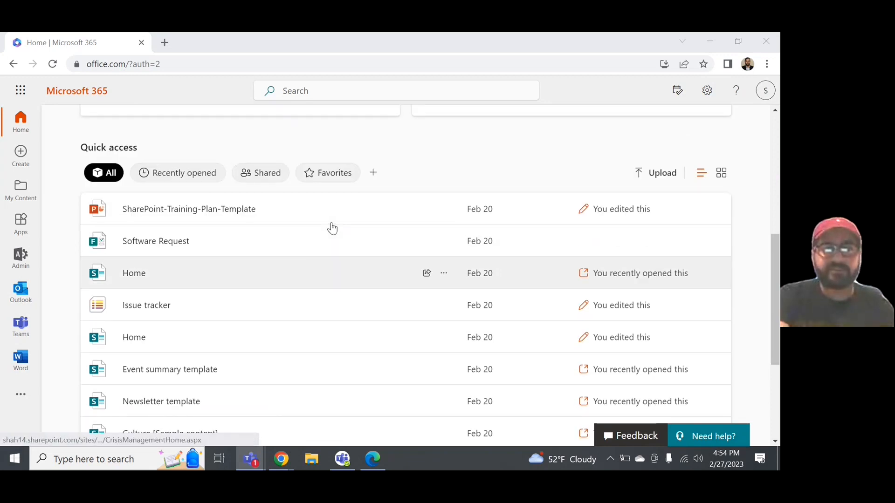
scroll(332, 228, up, 1)
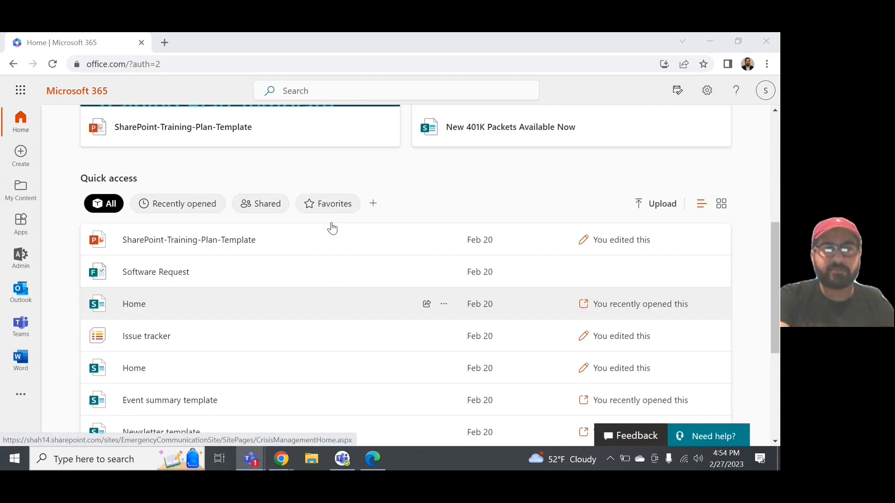
scroll(332, 228, down, 2)
scroll(332, 227, down, 1)
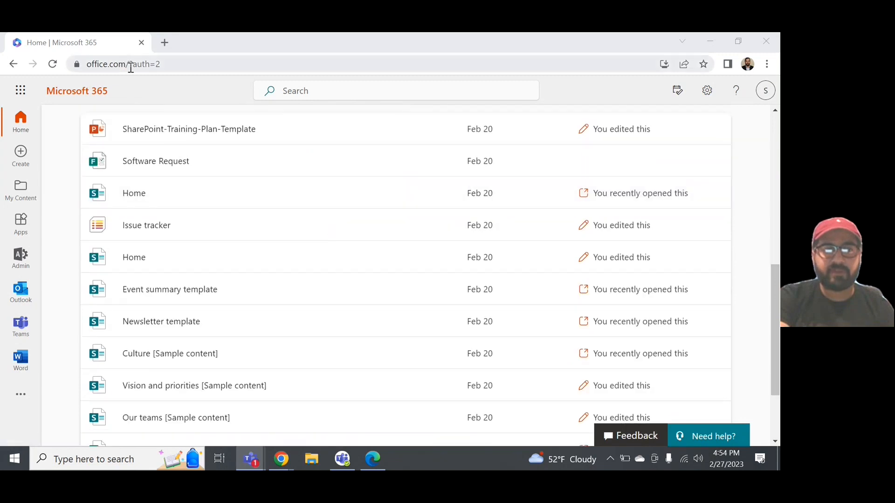
- Open the Microsoft 365 admin center with the first signed-in account and go to the SharePoint admin center
click(22, 258)
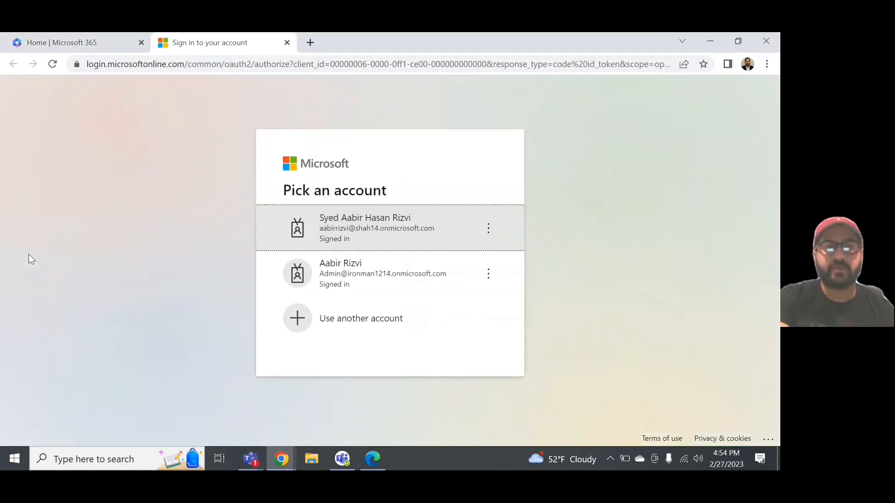
click(347, 229)
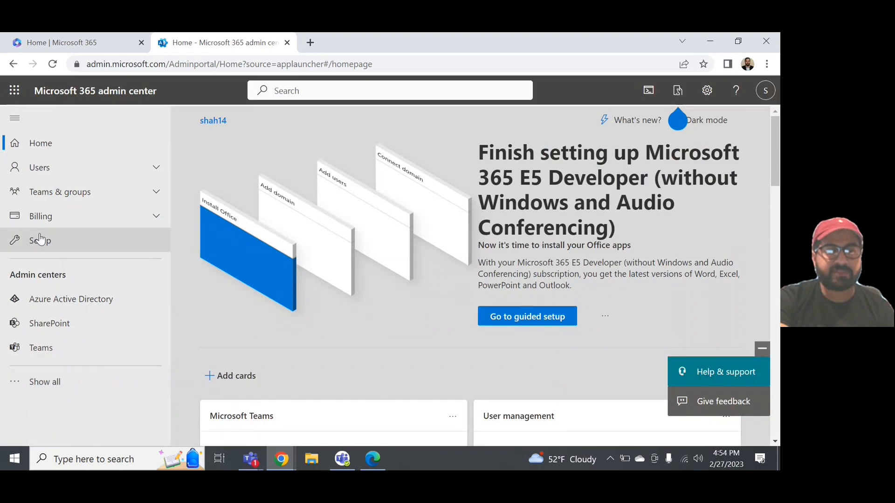
click(44, 382)
scroll(44, 381, down, 5)
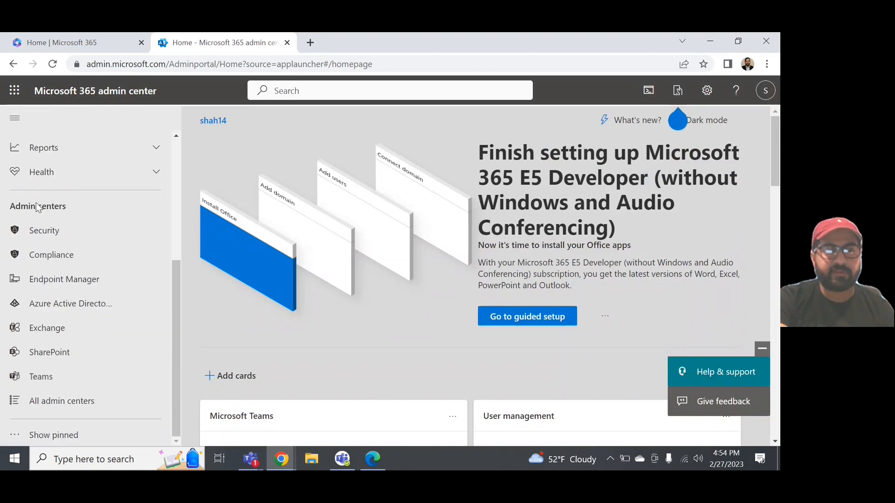
click(49, 357)
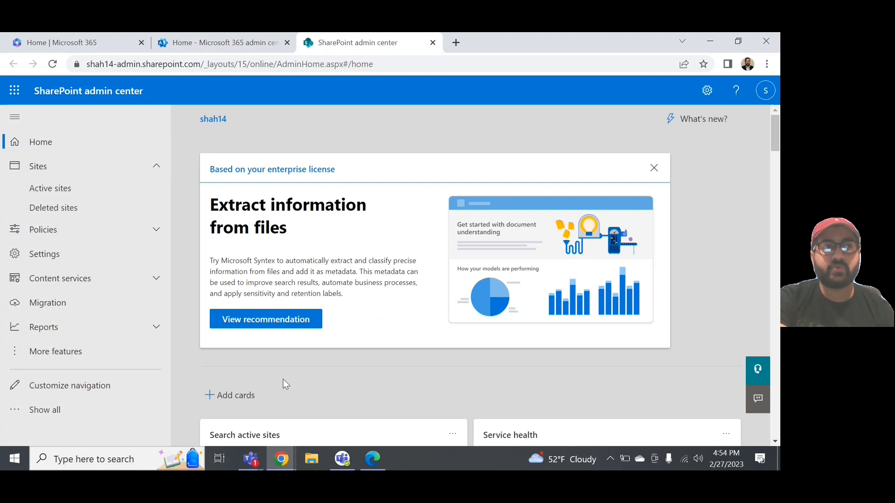
right_click(283, 379)
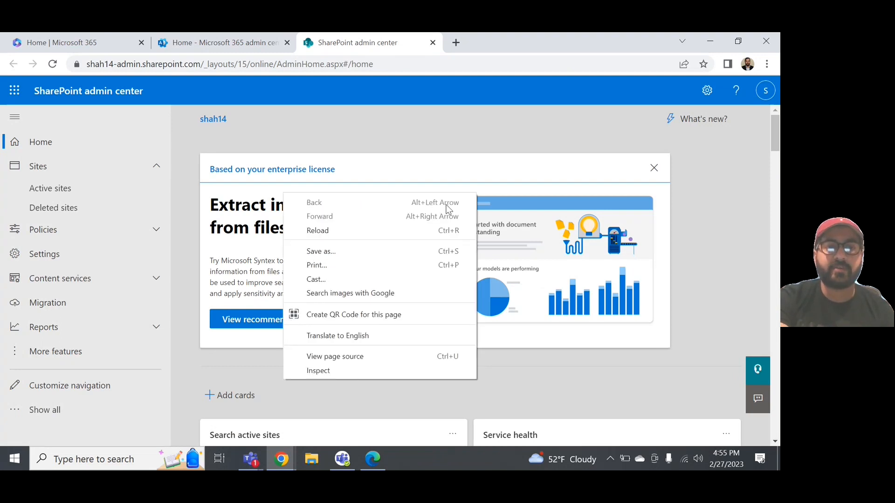
click(414, 128)
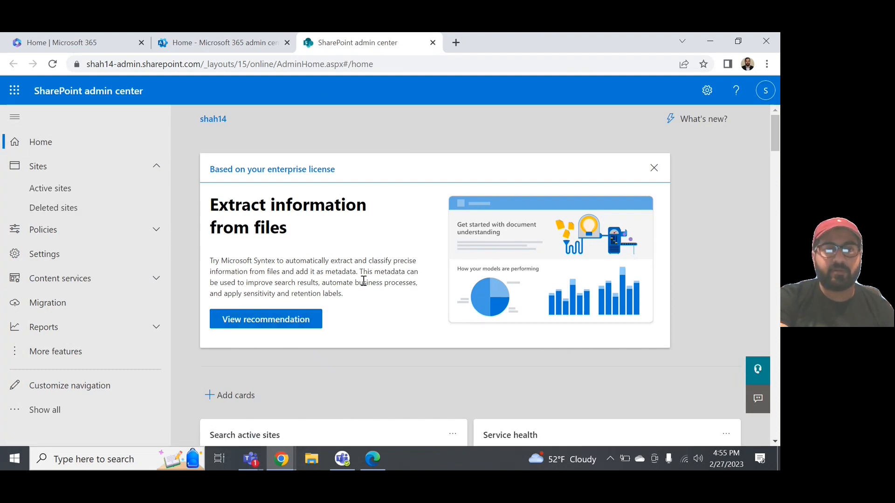
- Review the SharePoint admin center home cards: site search, service health, message center, site usage and file activity
scroll(310, 362, down, 3)
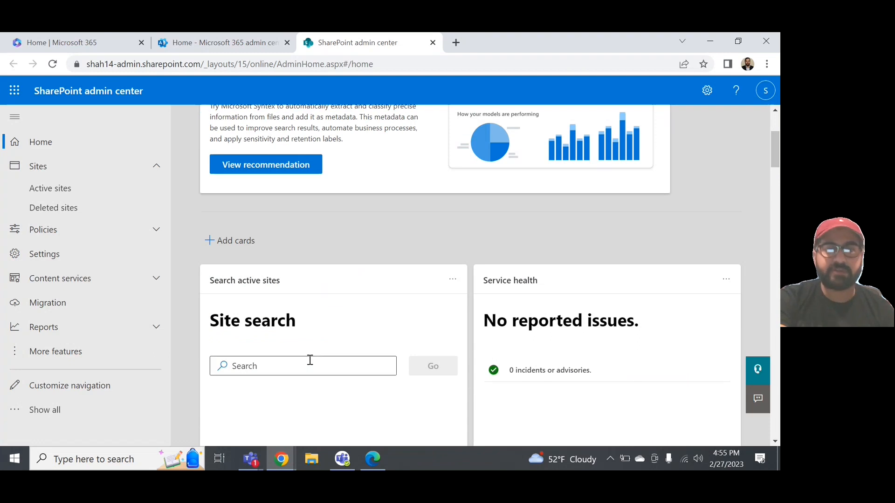
scroll(311, 365, down, 2)
scroll(309, 360, down, 1)
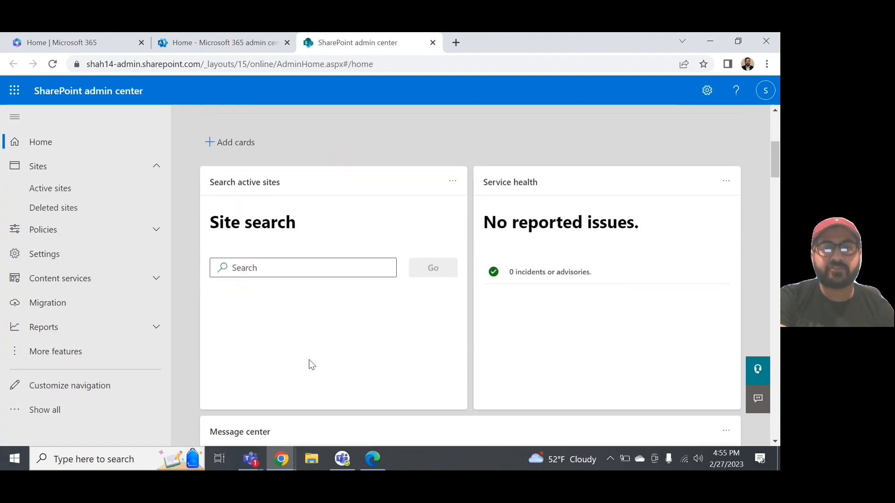
scroll(308, 360, down, 3)
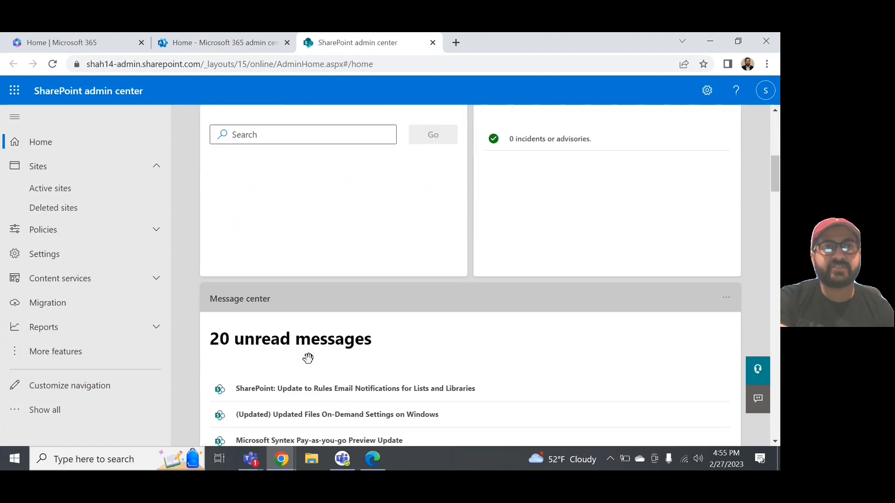
scroll(308, 358, down, 2)
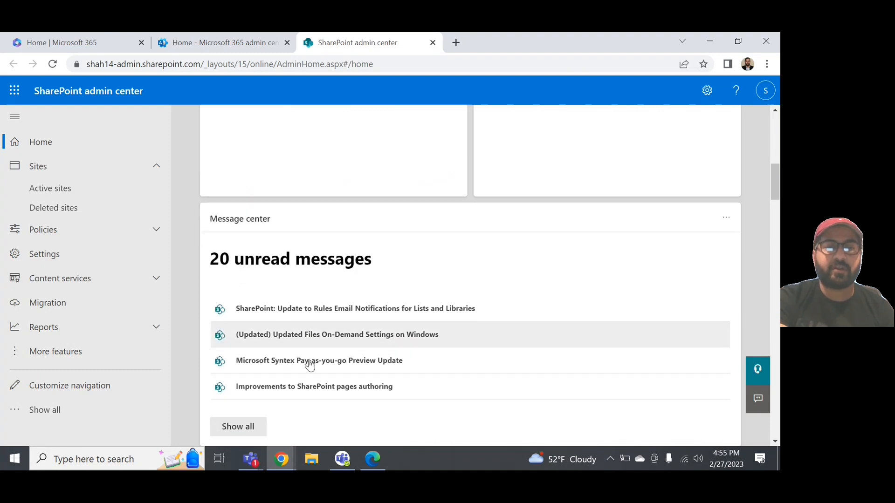
scroll(310, 364, down, 5)
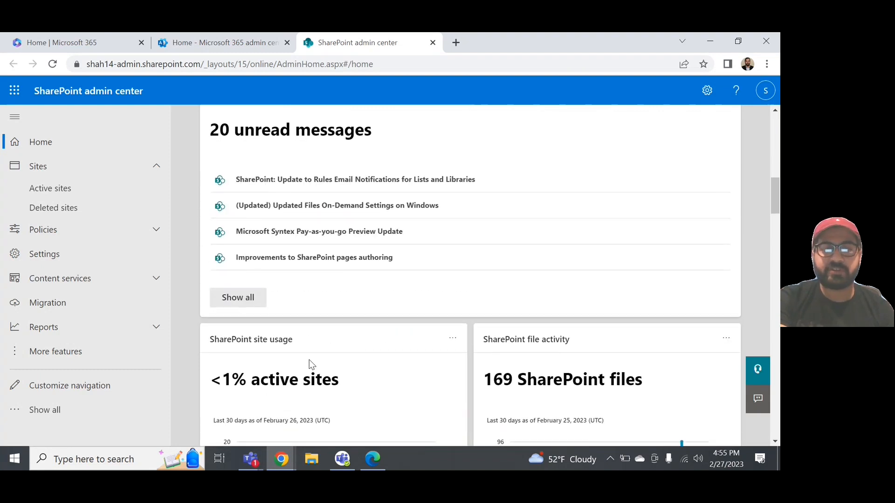
scroll(311, 365, down, 2)
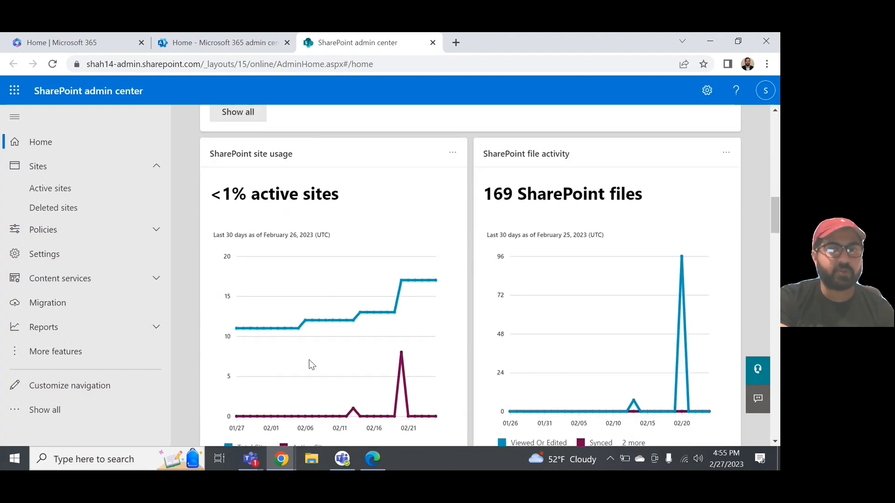
scroll(312, 365, down, 5)
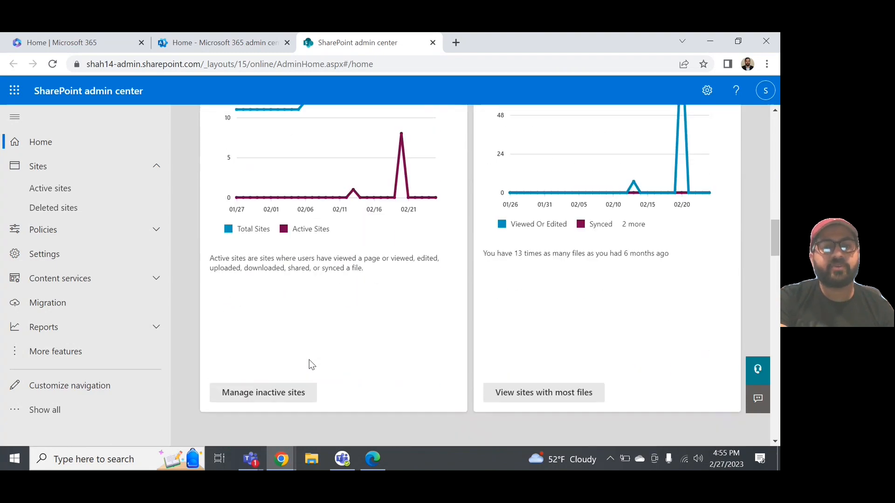
scroll(312, 365, up, 12)
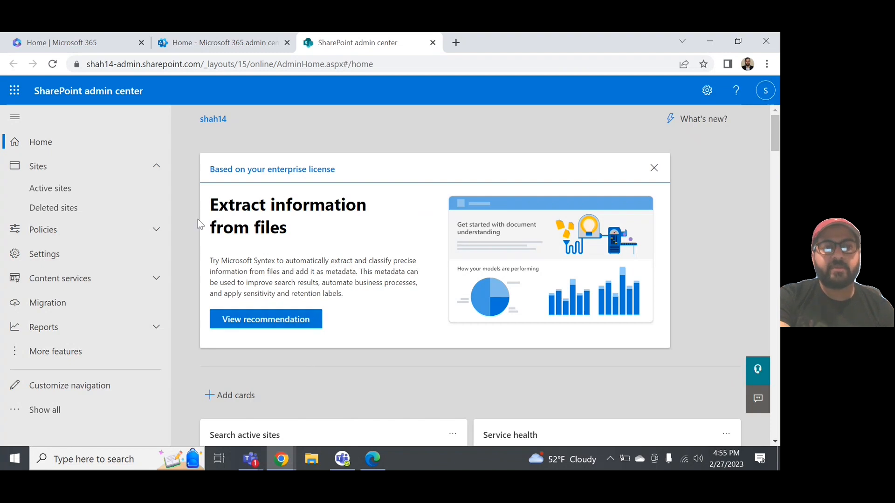
- Open the Active sites list and check which sites are connected to Microsoft Teams
click(51, 192)
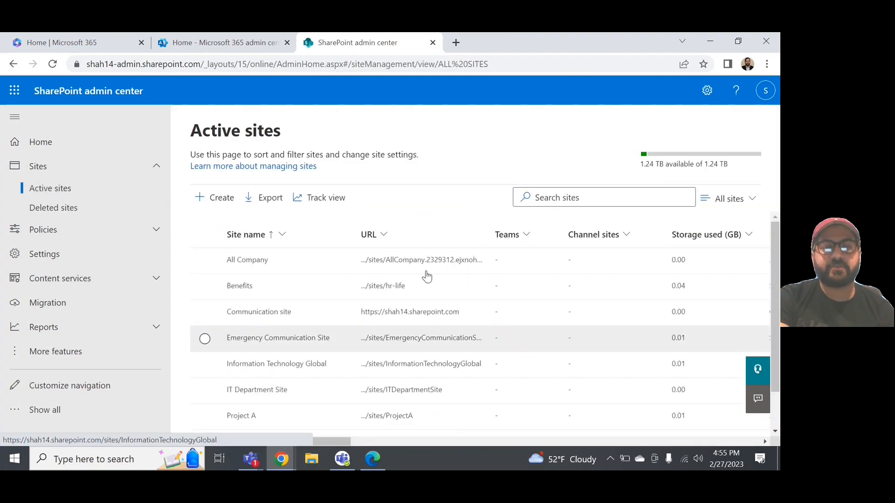
scroll(367, 301, down, 2)
scroll(368, 301, up, 2)
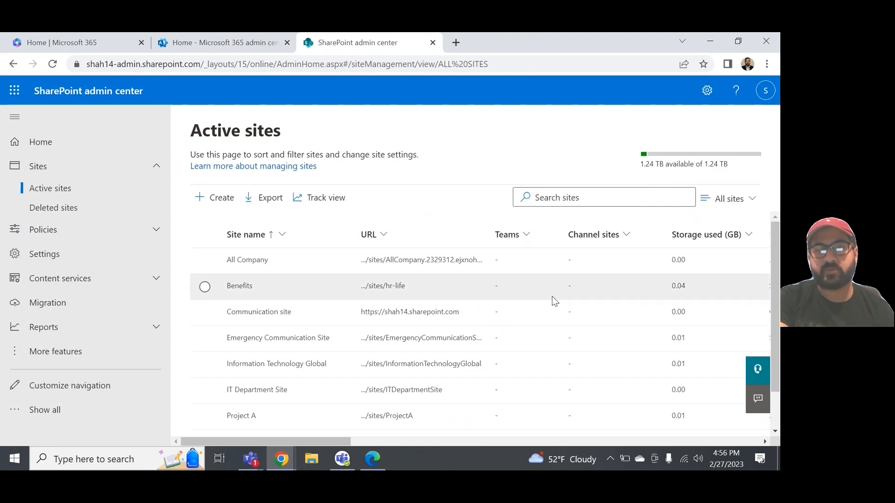
scroll(471, 317, down, 1)
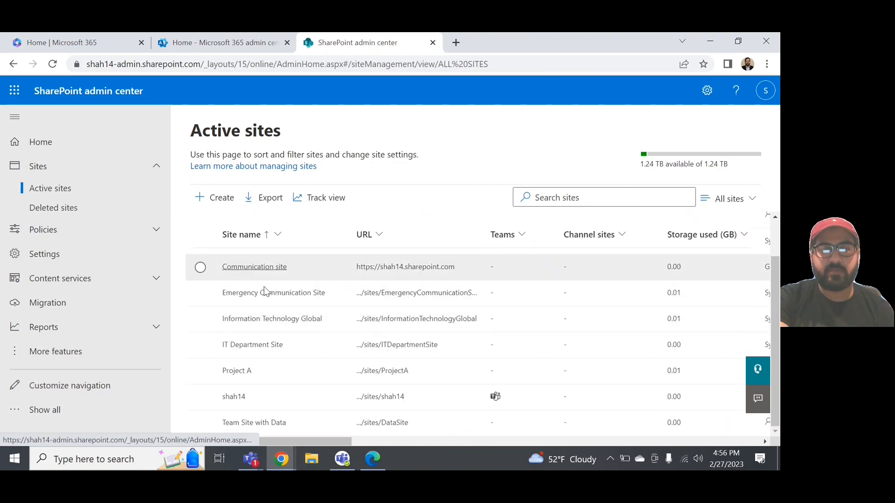
scroll(263, 287, up, 1)
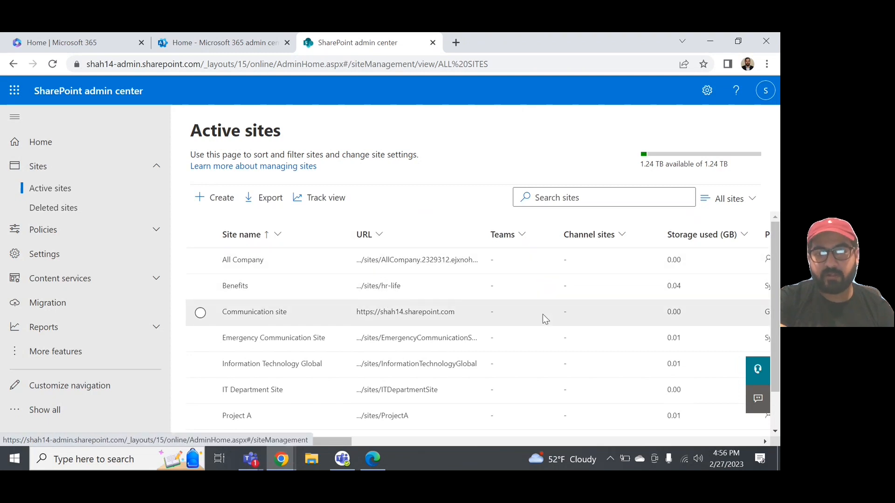
scroll(512, 328, down, 1)
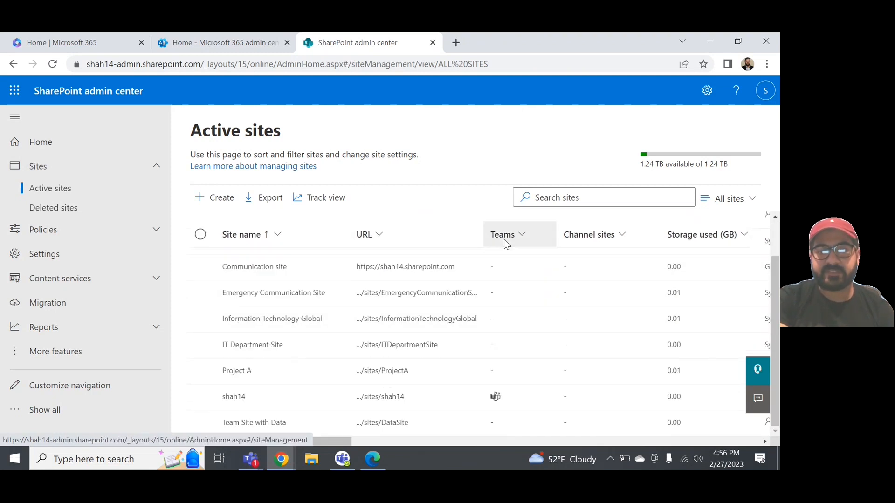
mouse_move(498, 400)
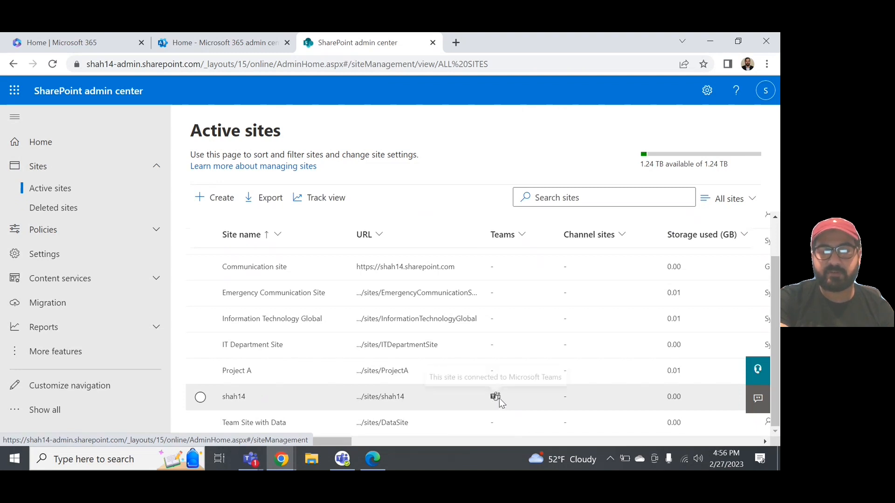
- Review the storage used, primary admin, hub and template details for each site in the Active sites list
scroll(500, 398, right, 4)
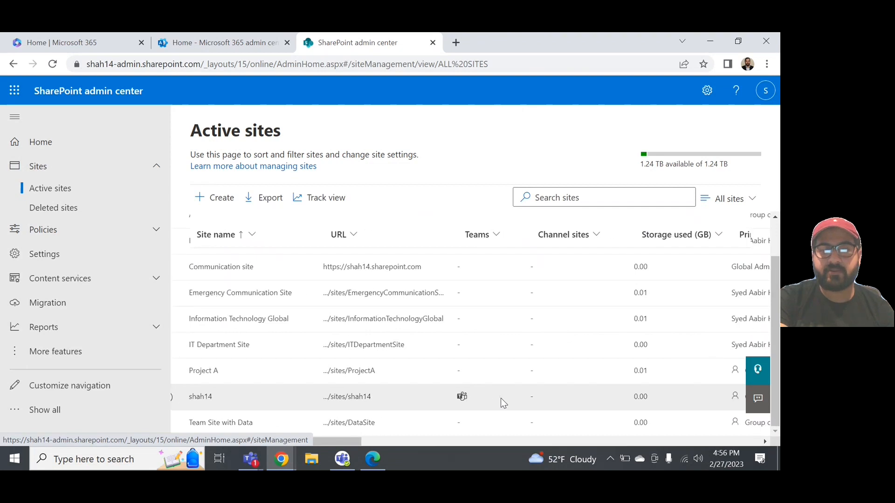
scroll(501, 398, right, 6)
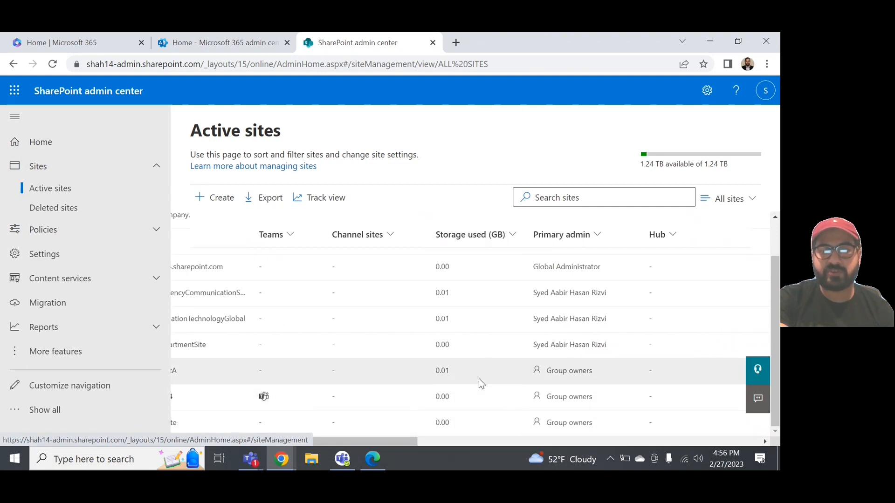
scroll(479, 378, right, 1)
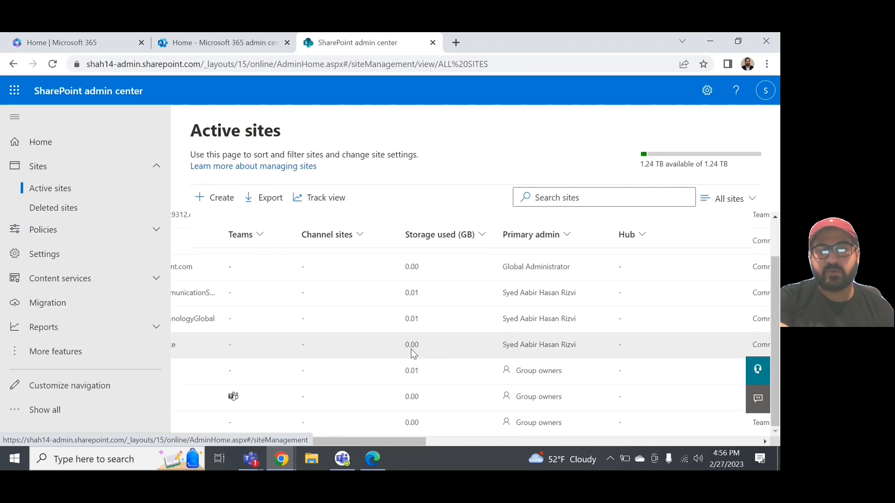
scroll(412, 354, right, 3)
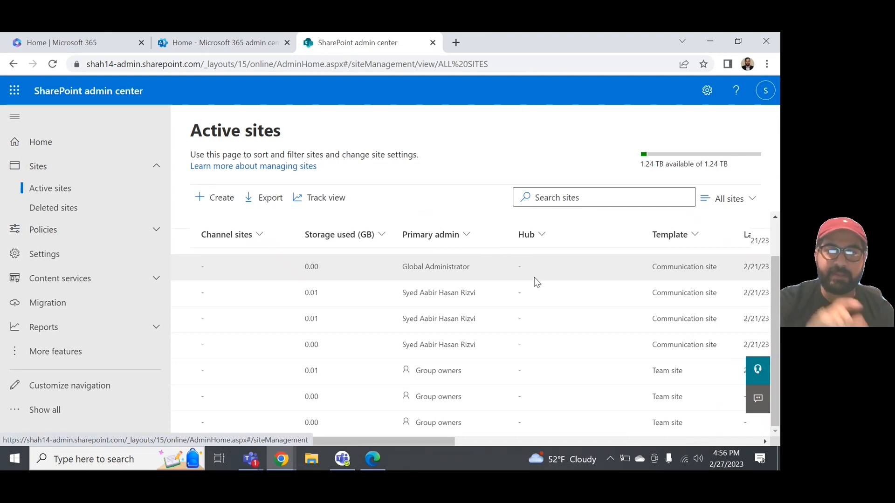
scroll(535, 279, right, 3)
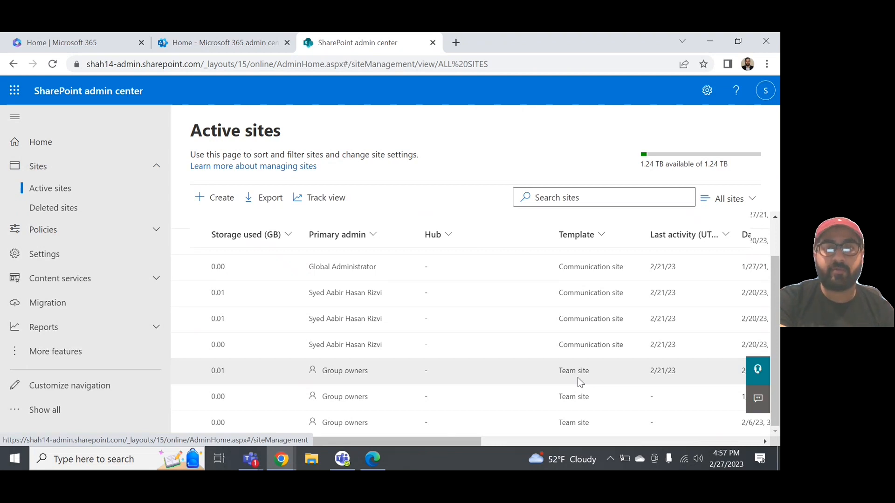
- Check each active site's last activity, creation date, creator and Microsoft 365 group connection
scroll(578, 377, right, 3)
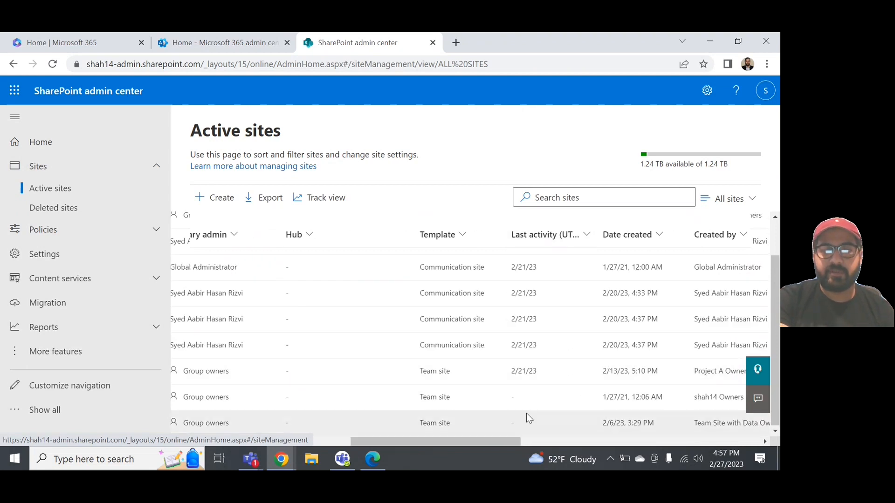
scroll(529, 417, right, 3)
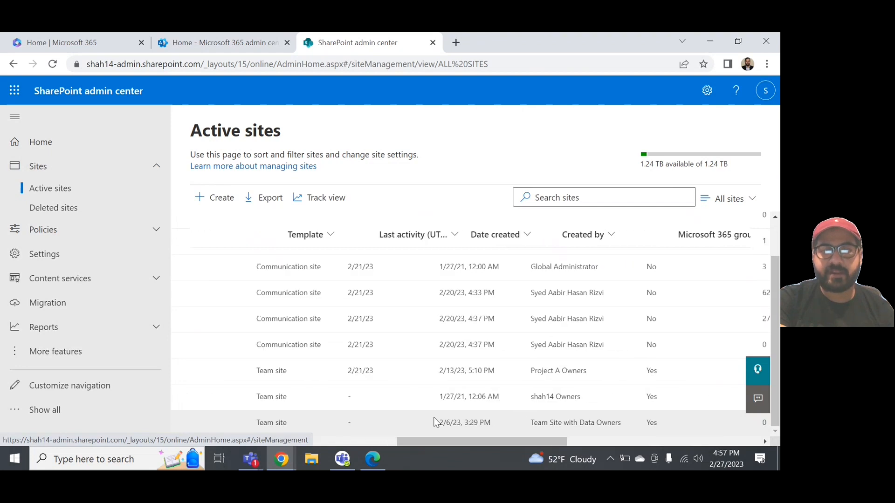
scroll(434, 421, right, 5)
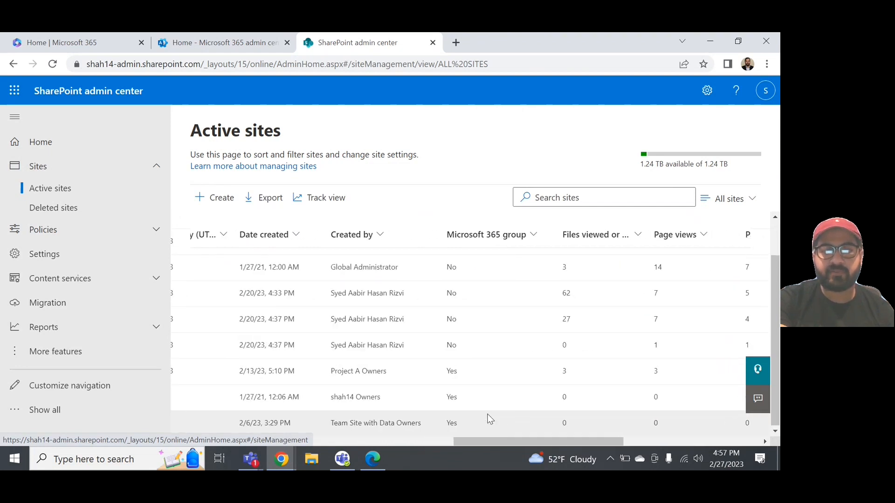
scroll(473, 381, right, 1)
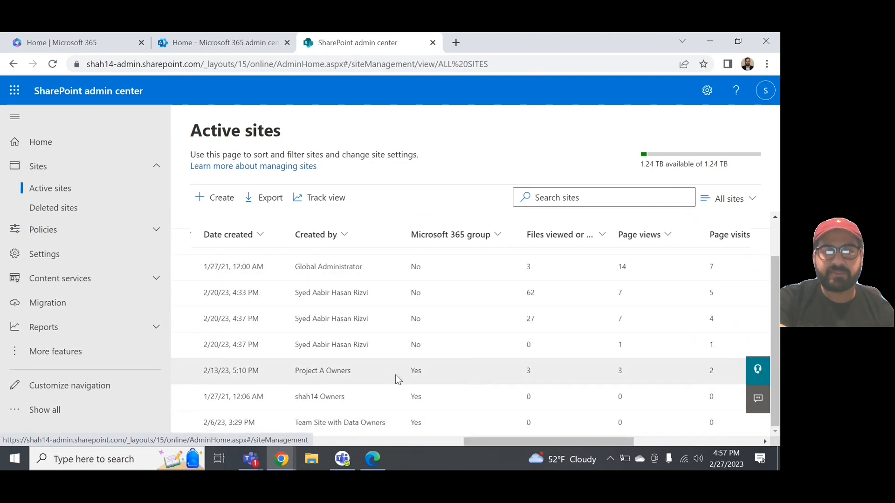
scroll(452, 377, right, 2)
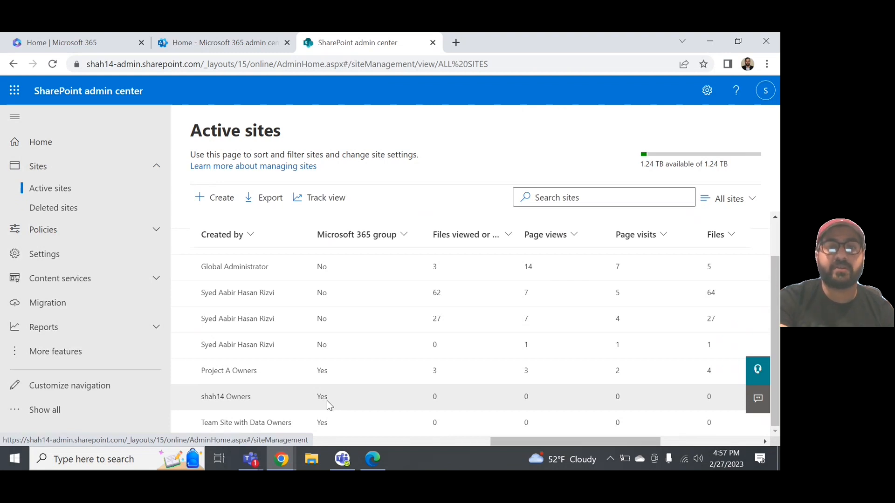
- Examine each active site's files viewed, page views, page visits, file count, sensitivity and external sharing status
scroll(326, 401, right, 3)
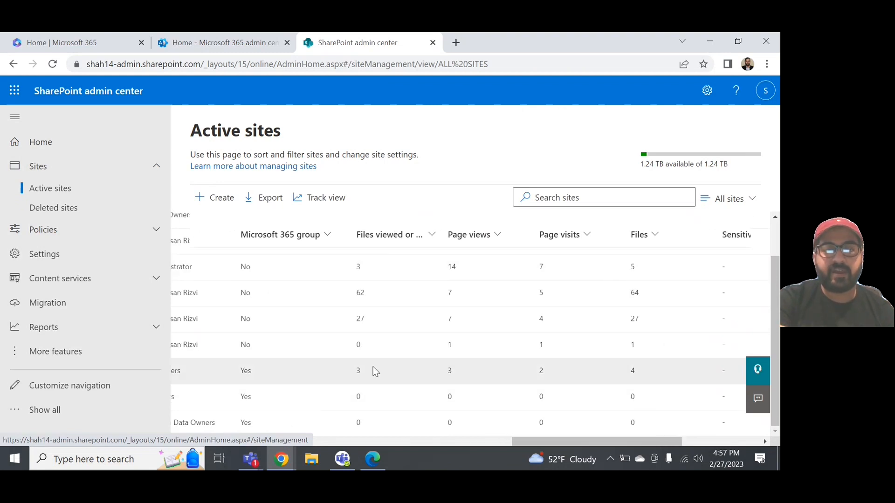
scroll(374, 368, right, 1)
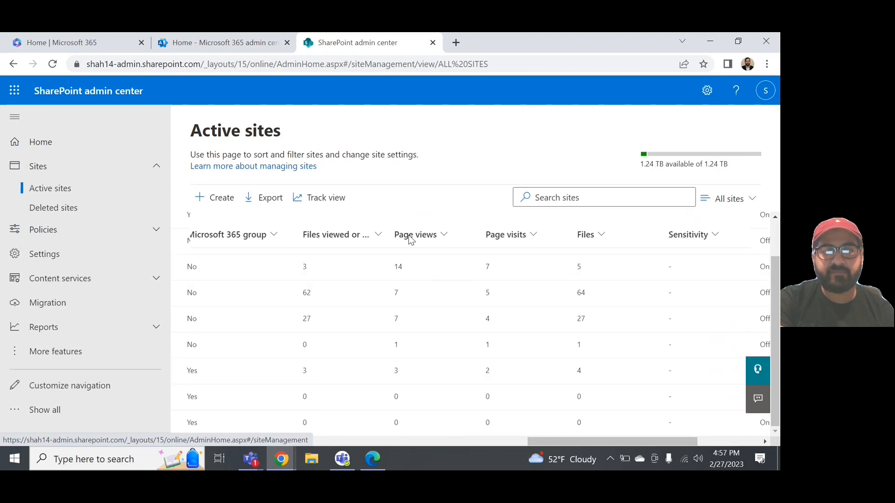
scroll(402, 383, right, 3)
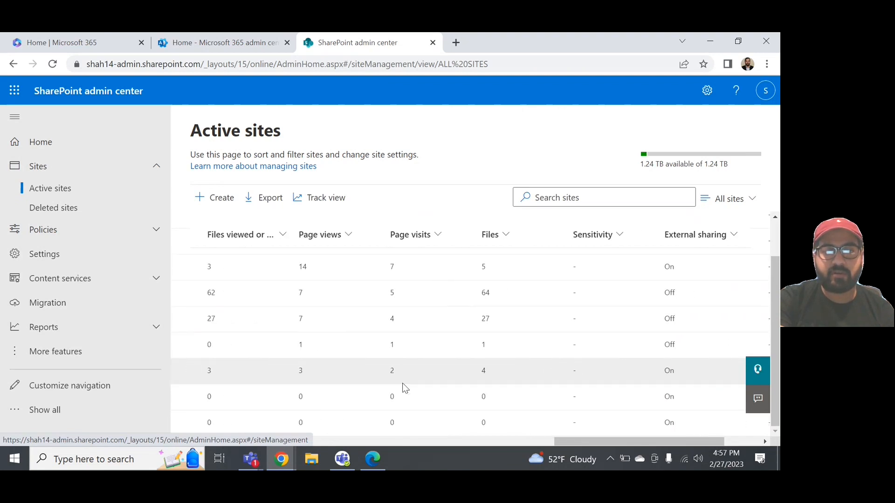
scroll(404, 384, right, 2)
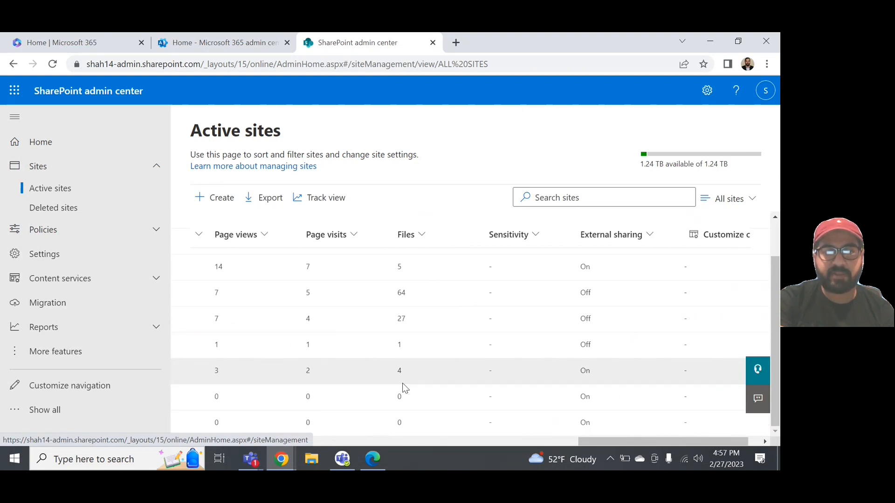
scroll(437, 312, right, 1)
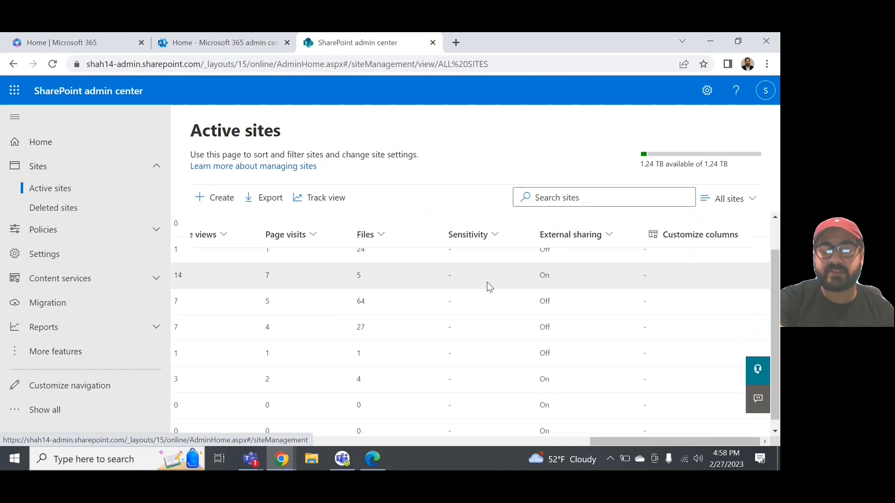
scroll(489, 287, down, 1)
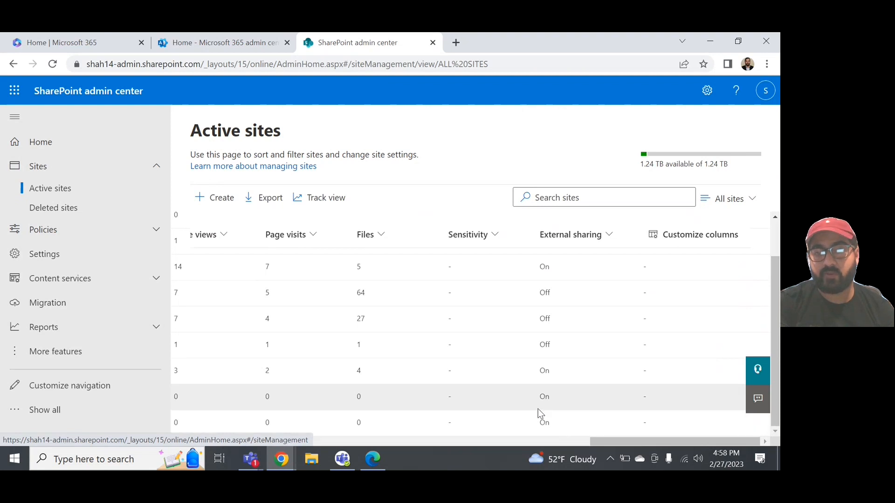
scroll(540, 414, left, 2)
scroll(540, 414, right, 2)
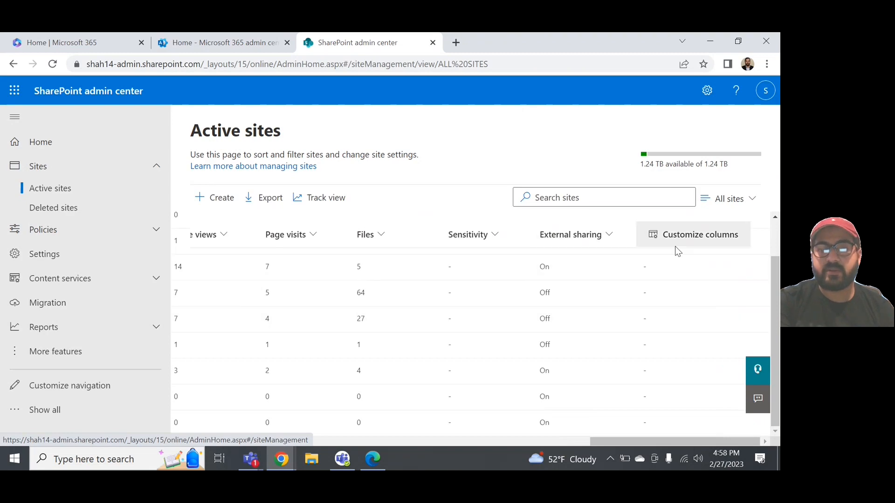
- Return to the start of the Active sites list, begin creating a site and review the available site types
scroll(427, 385, left, 10)
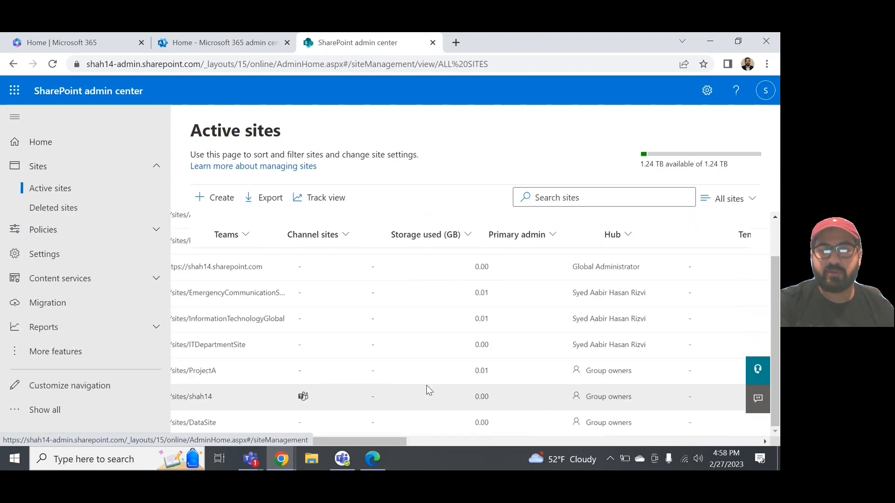
scroll(427, 385, left, 8)
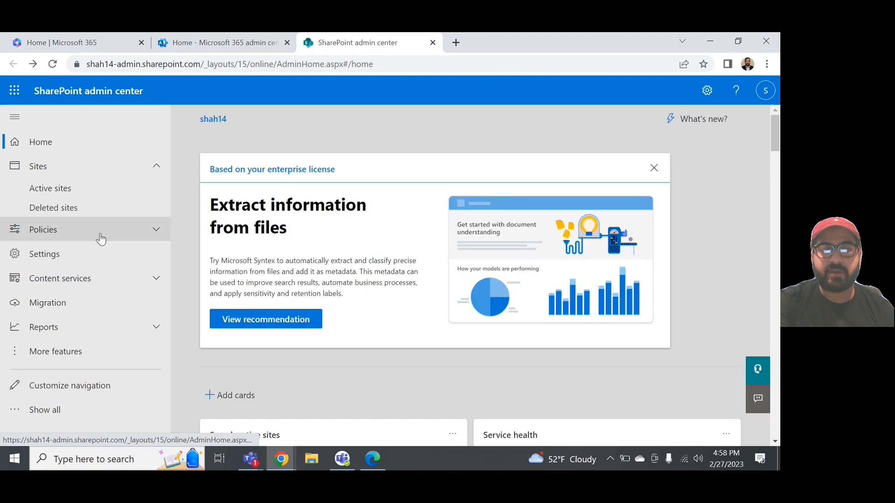
click(56, 189)
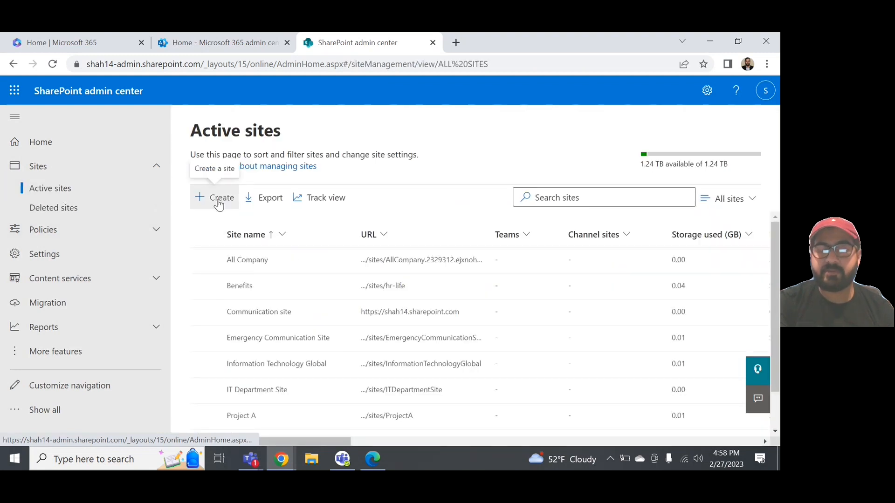
click(219, 203)
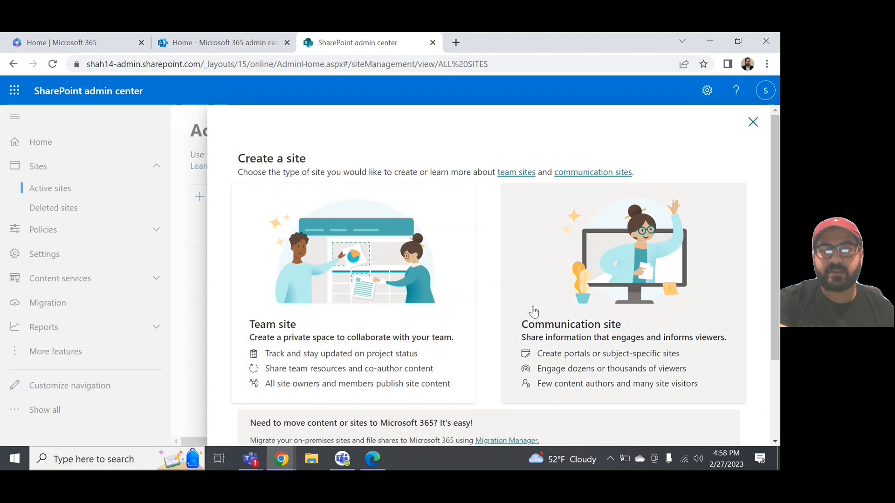
scroll(279, 285, down, 1)
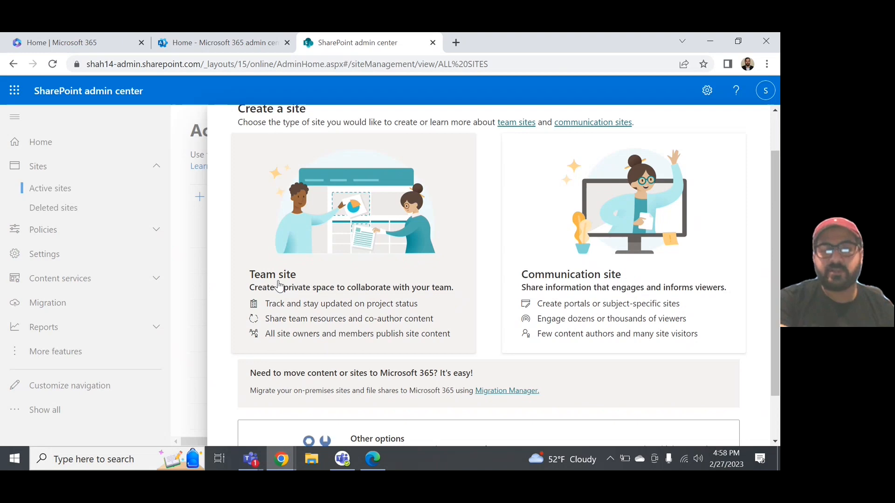
scroll(278, 285, down, 1)
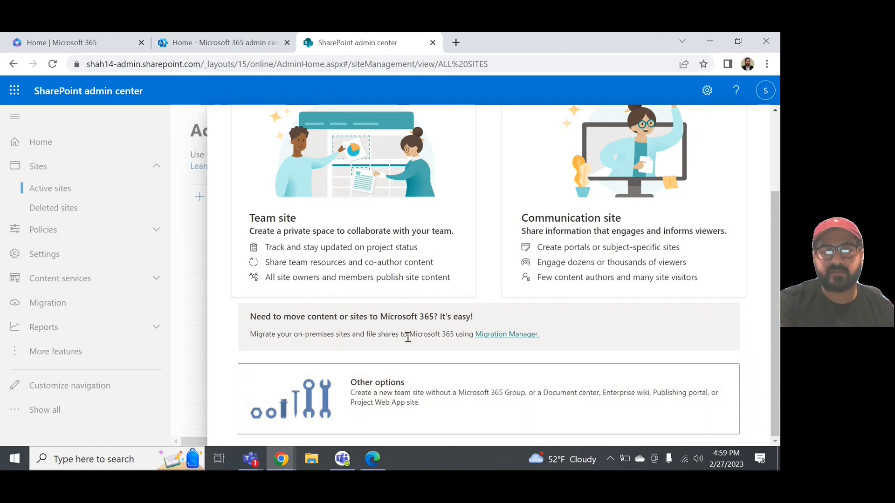
scroll(408, 337, up, 1)
scroll(408, 344, up, 1)
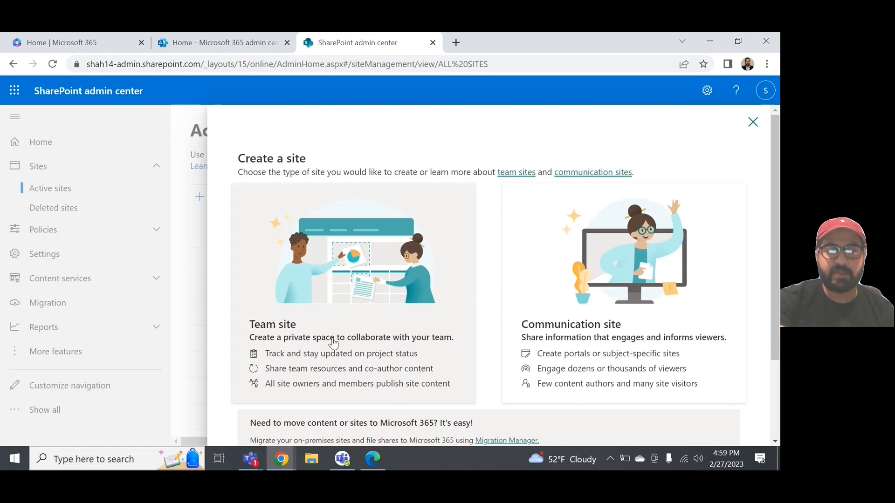
- Choose the team site type and name the new site LetsCollaborate
click(330, 285)
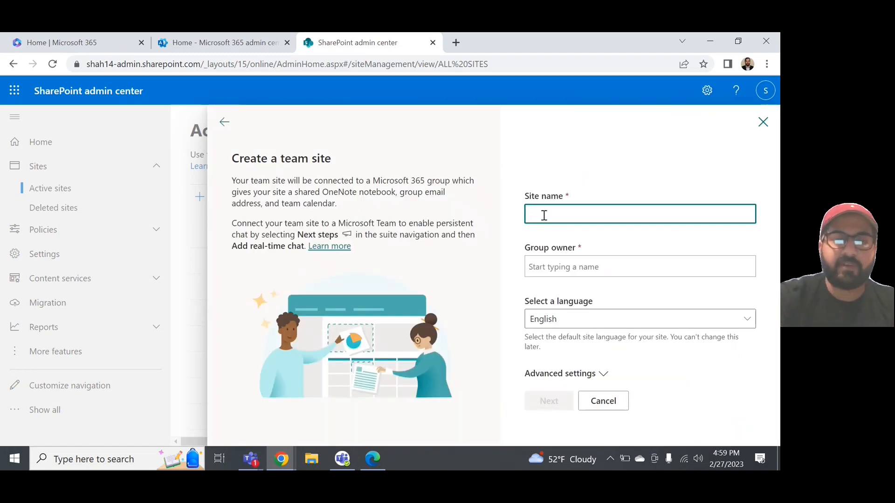
text(Let)
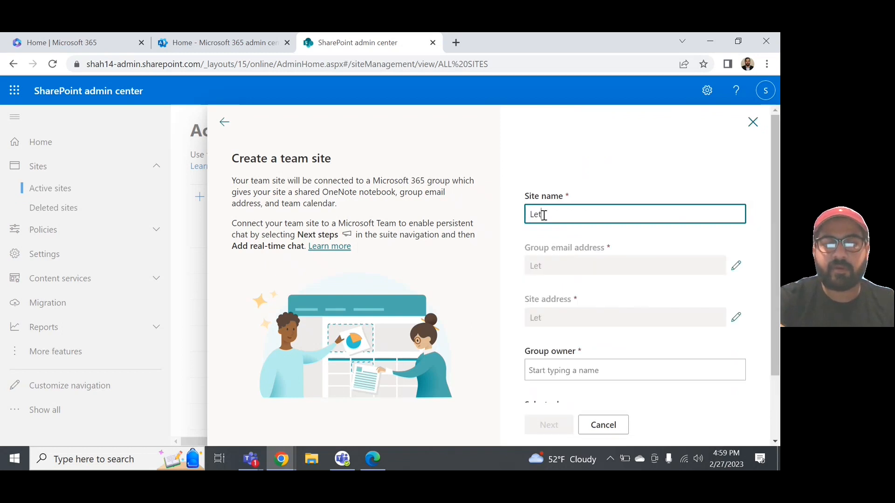
text(sCo)
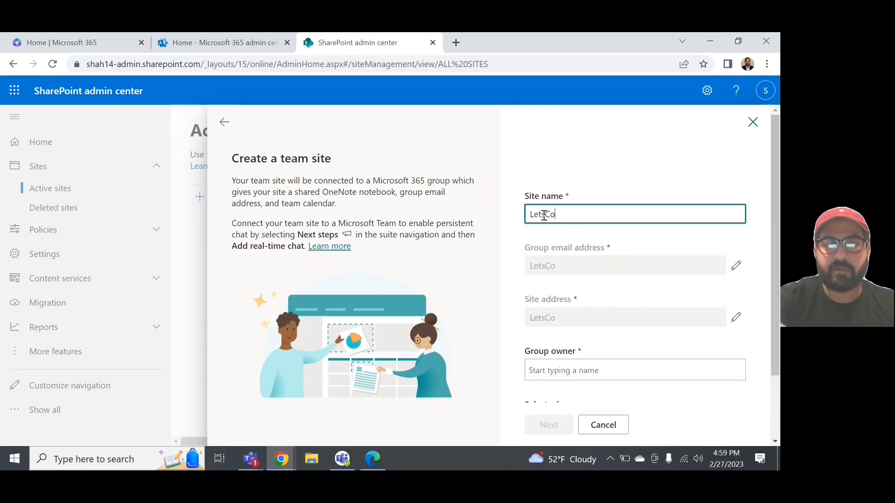
text(llaborate)
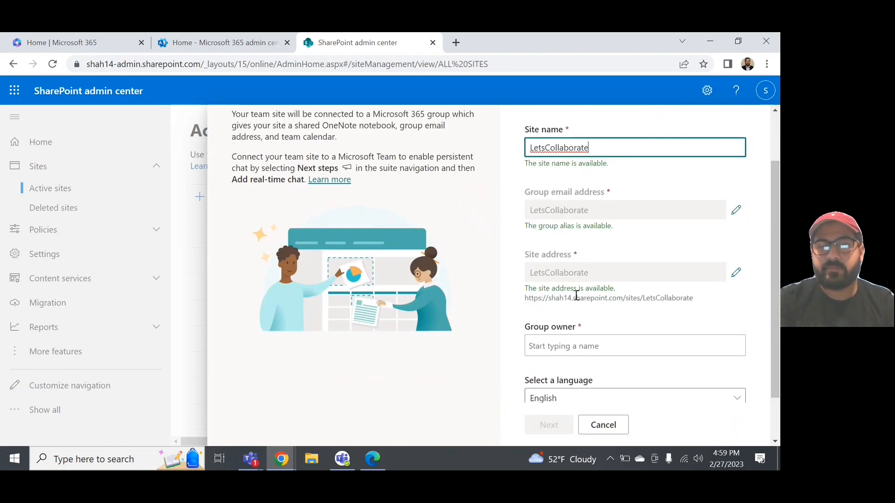
- Assign the site administrator's own user account as the group owner of the new team site
scroll(576, 296, down, 3)
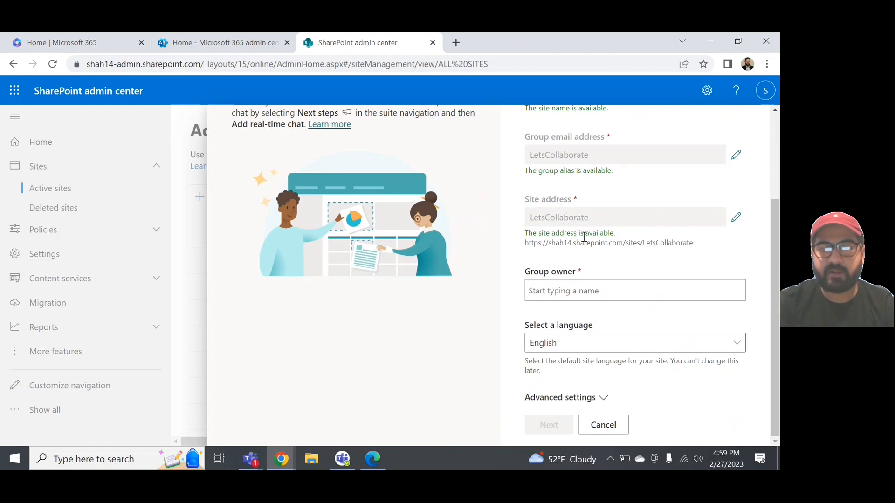
click(576, 294)
text(A)
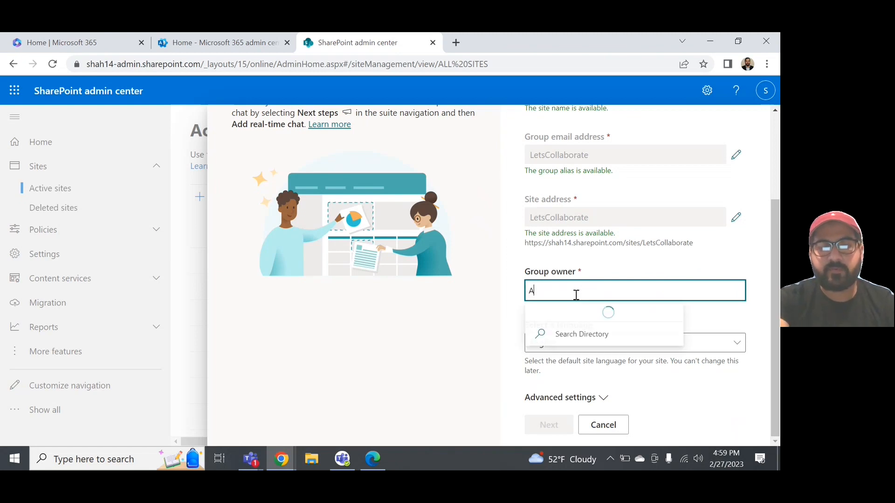
text(abir)
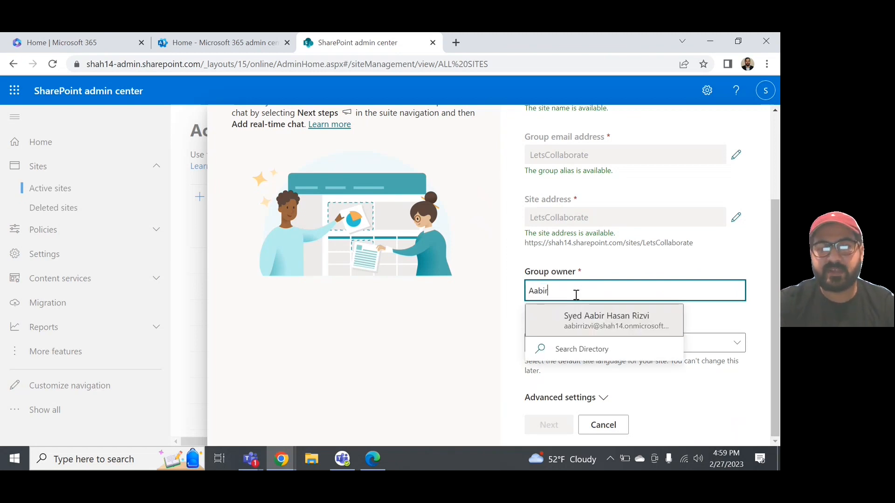
click(581, 320)
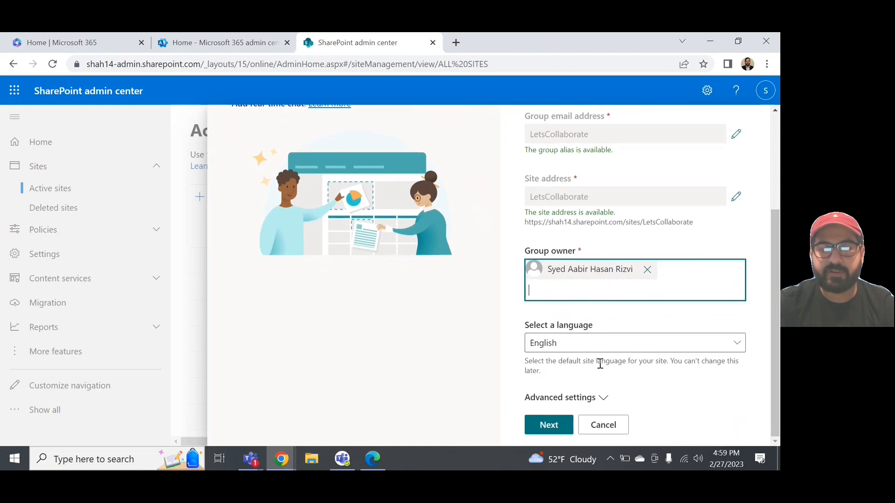
- Set the new site's privacy to "Private - only members can access this site" in the advanced settings and proceed to adding members
click(604, 397)
scroll(639, 361, down, 2)
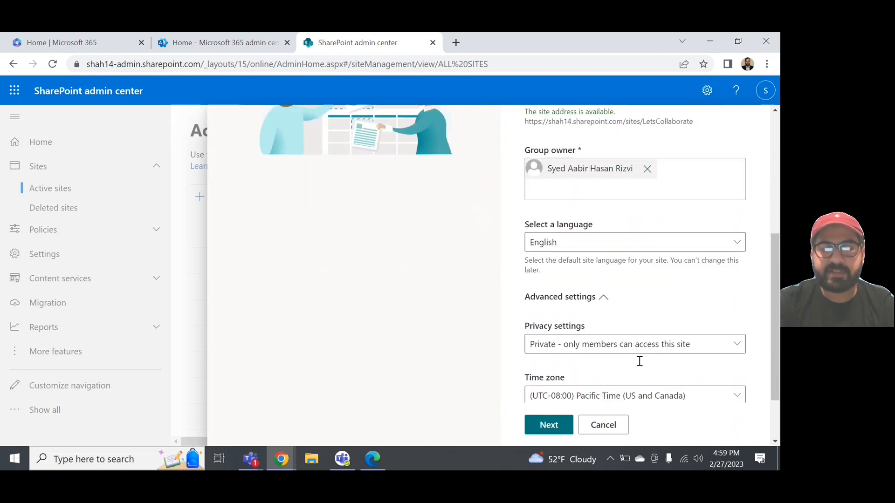
scroll(639, 362, down, 2)
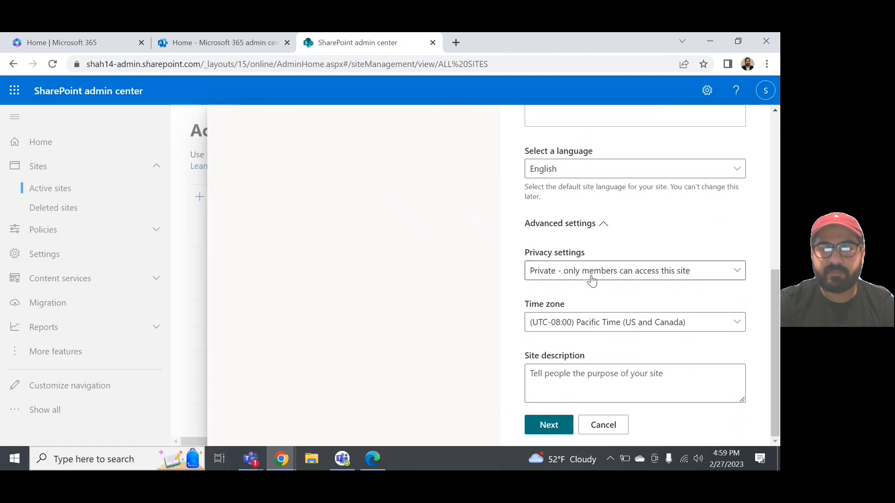
click(598, 281)
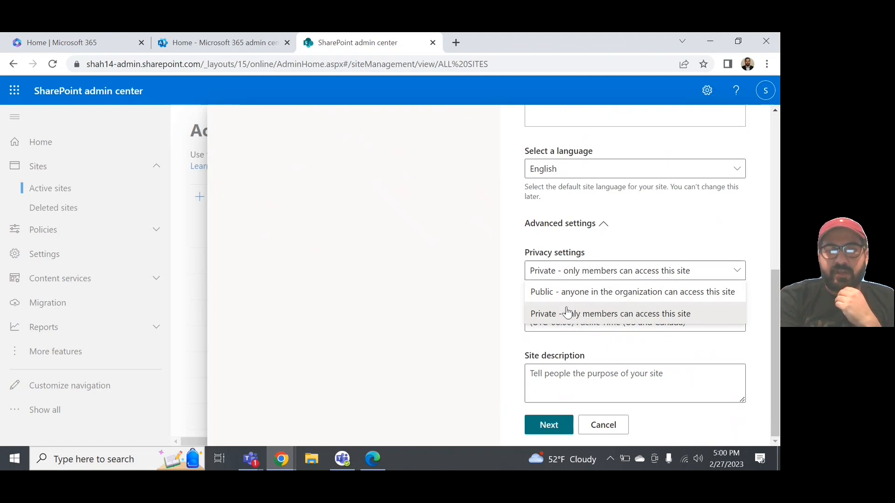
click(565, 319)
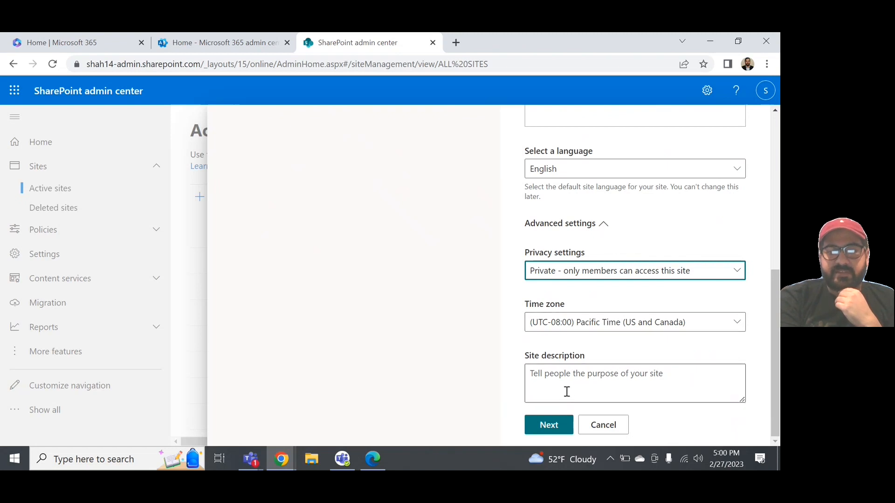
click(547, 426)
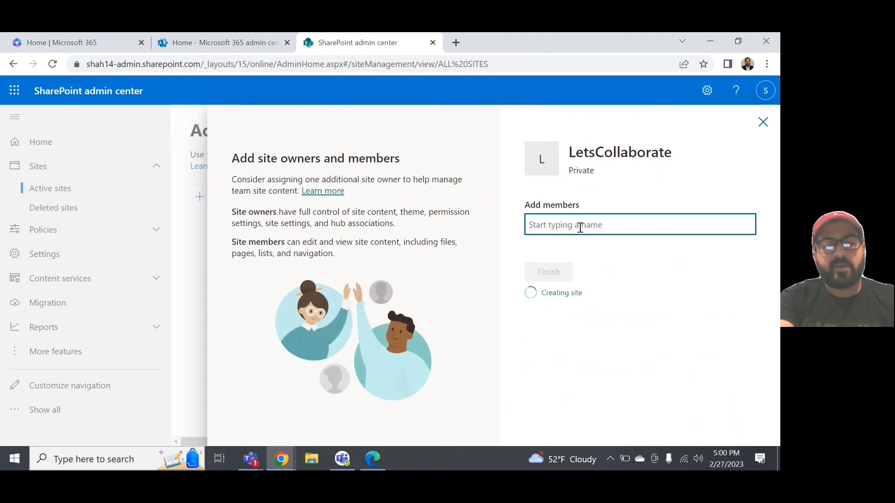
- Add two users from the directory to the LetsCollaborate site, the second one being the Marketing Manager
text(adel)
click(595, 257)
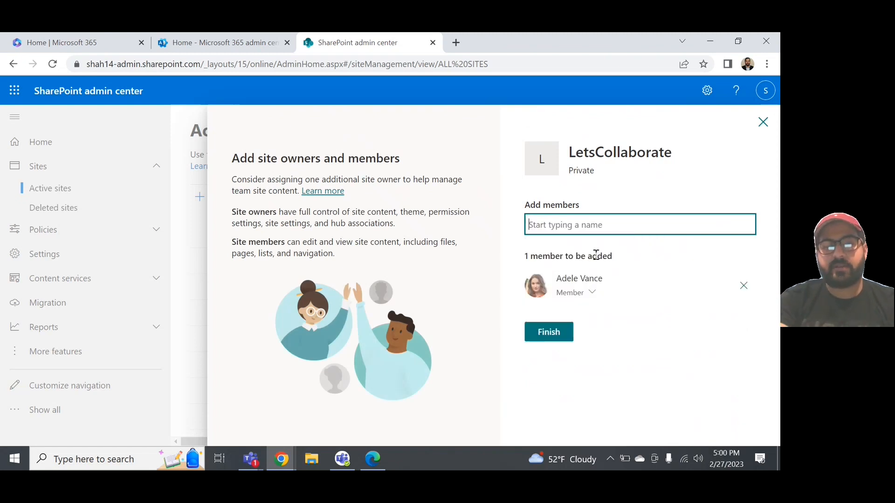
text(m)
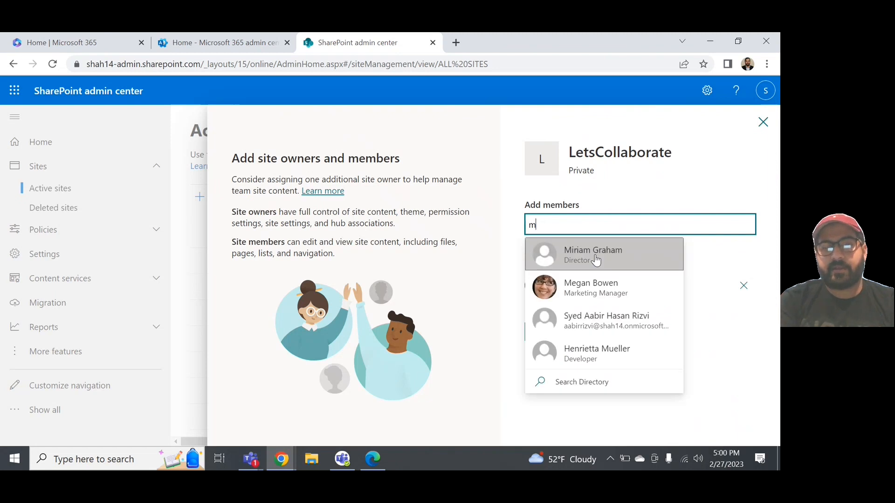
click(588, 288)
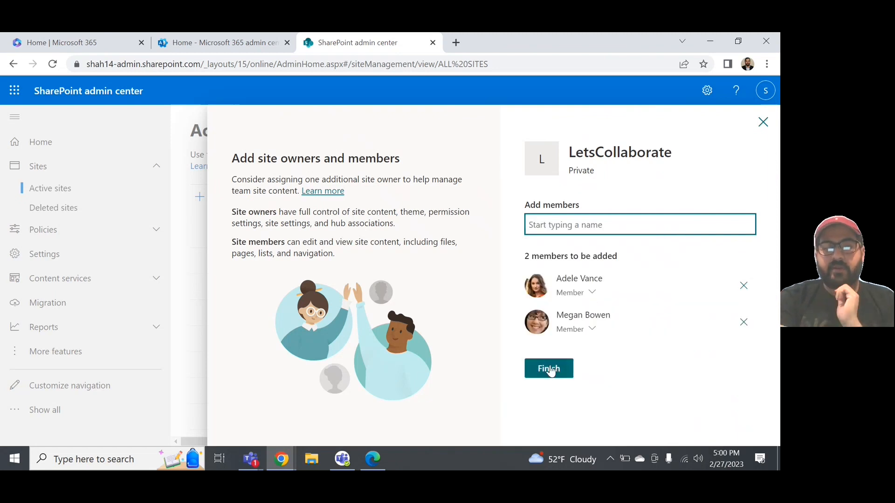
- Change the first added user's role to Owner, finish creating the site and dismiss the feedback survey
click(591, 292)
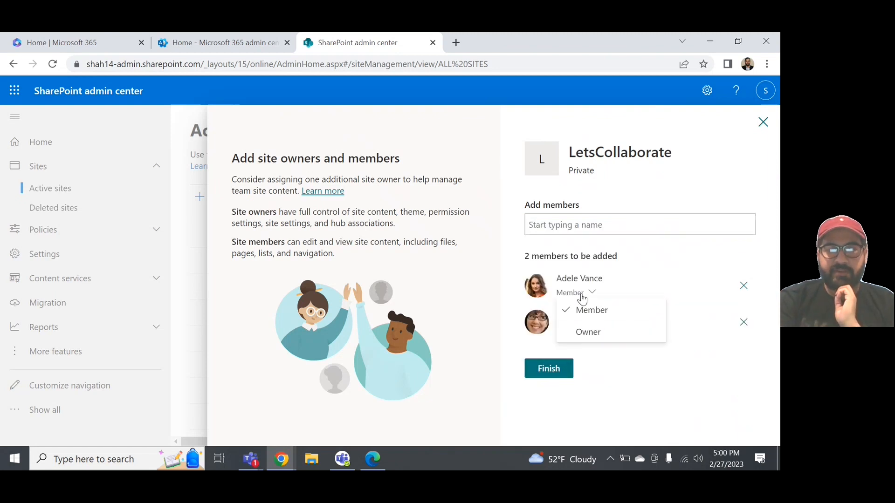
click(582, 332)
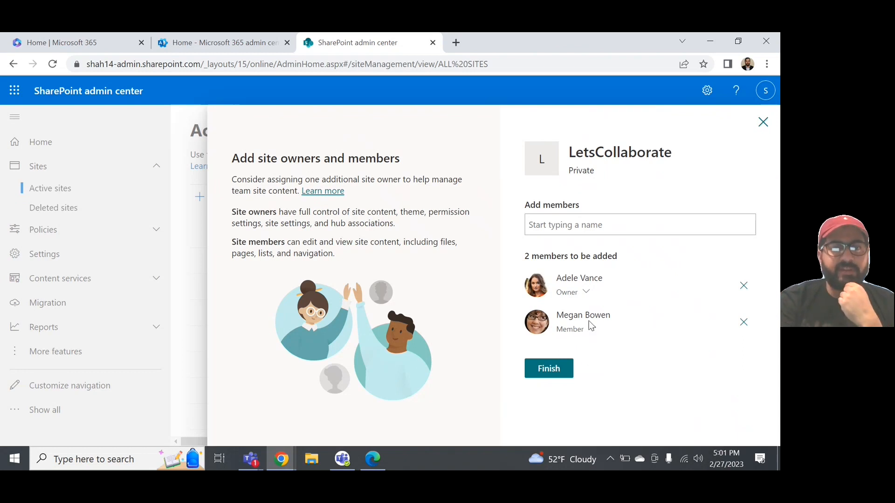
click(550, 370)
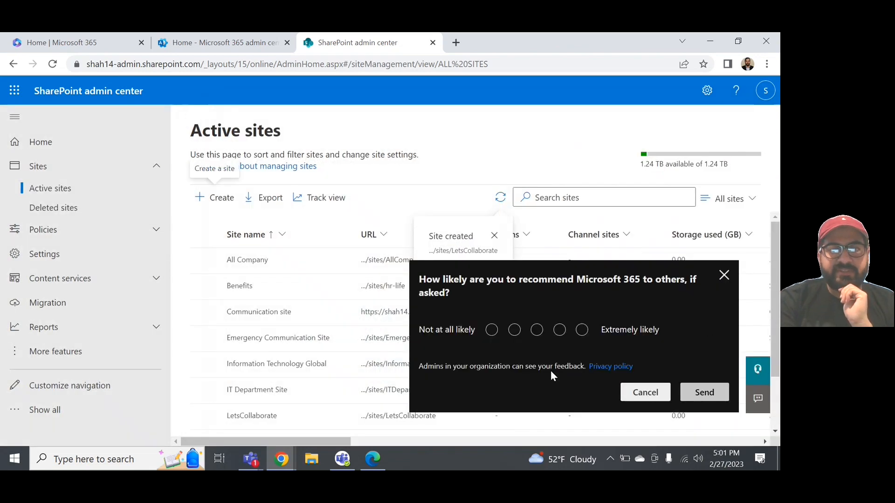
click(724, 275)
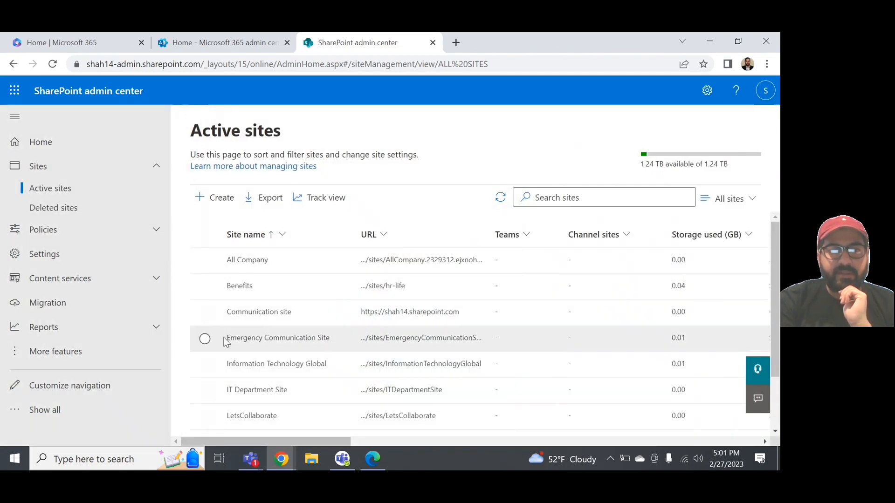
- Open the LetsCollaborate site from its URL in the Active sites list and dismiss the site design prompt and Next steps pane
scroll(223, 339, down, 2)
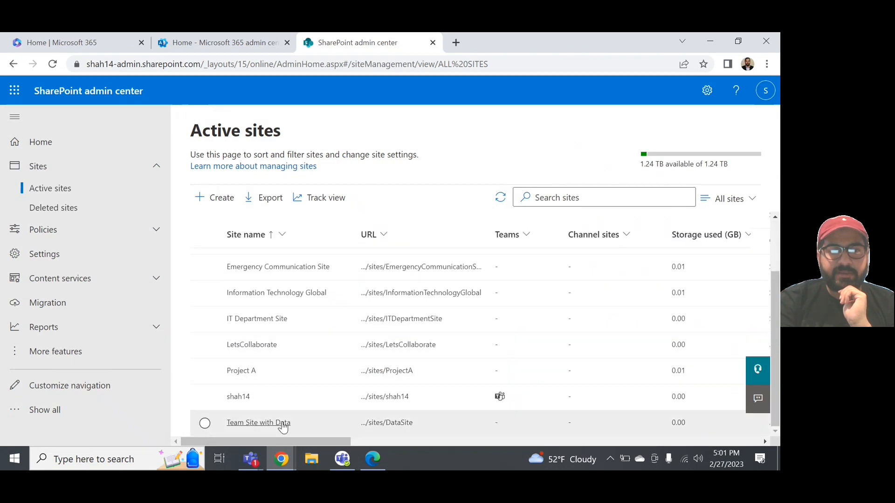
click(398, 346)
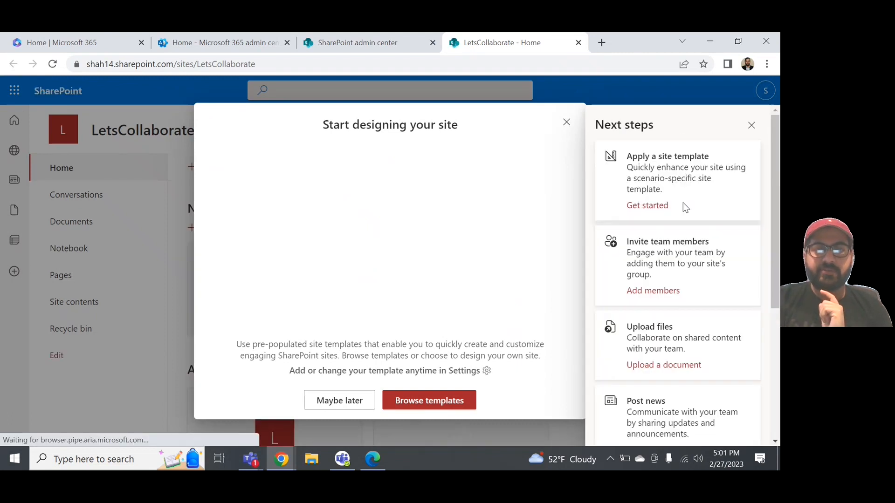
click(767, 99)
click(751, 125)
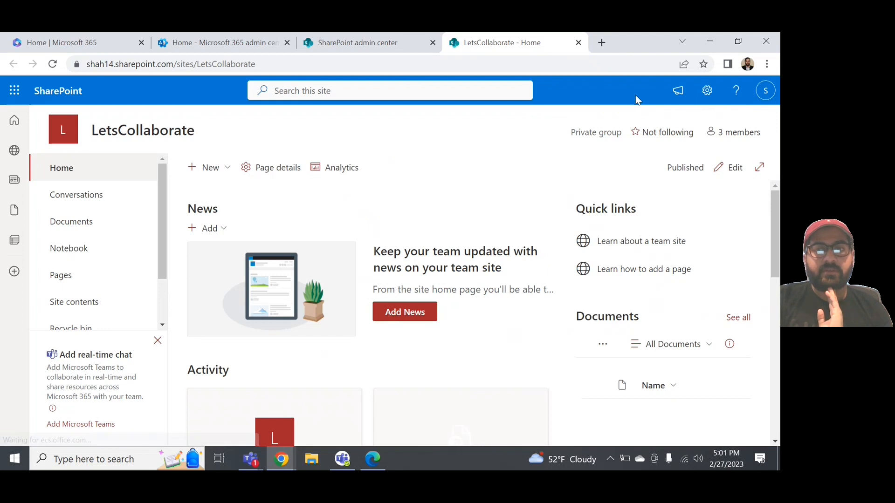
- Open the site template gallery for LetsCollaborate and browse the templates from Microsoft
click(707, 91)
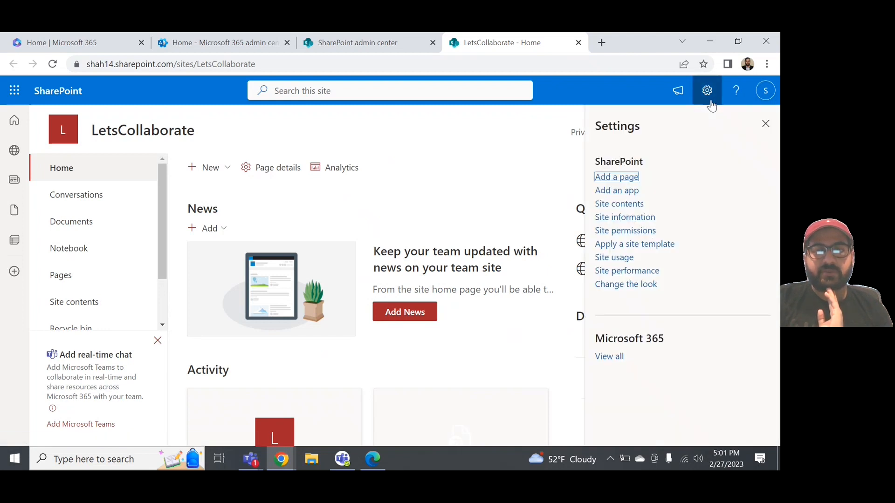
click(629, 246)
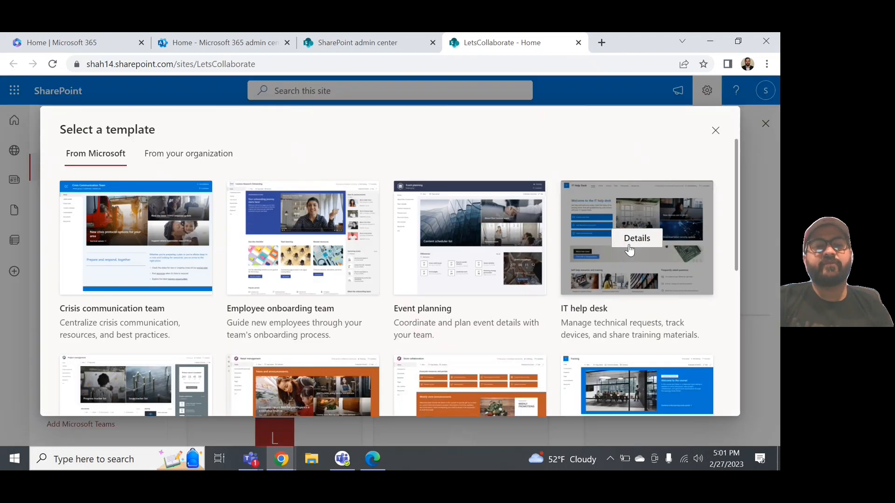
mouse_move(250, 273)
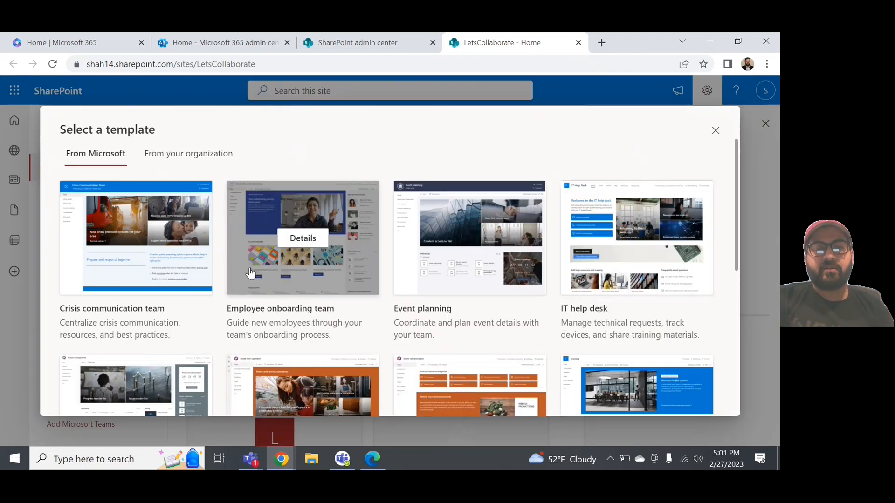
scroll(250, 272, down, 2)
scroll(252, 273, down, 3)
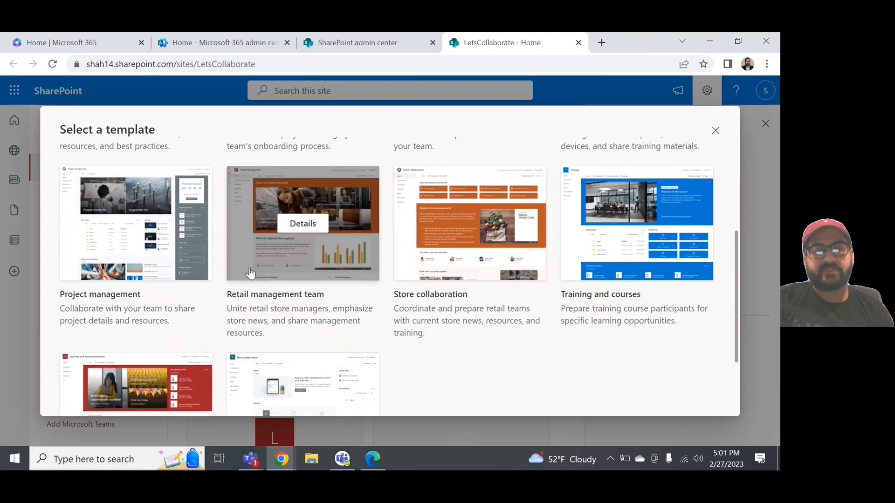
scroll(252, 272, down, 1)
scroll(350, 330, down, 2)
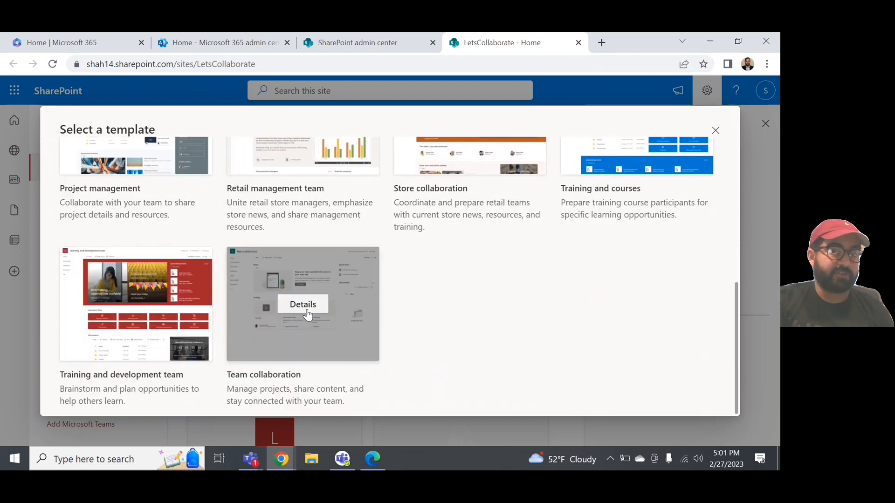
- Preview the Team collaboration template, leave it without applying it and close the site settings
click(305, 311)
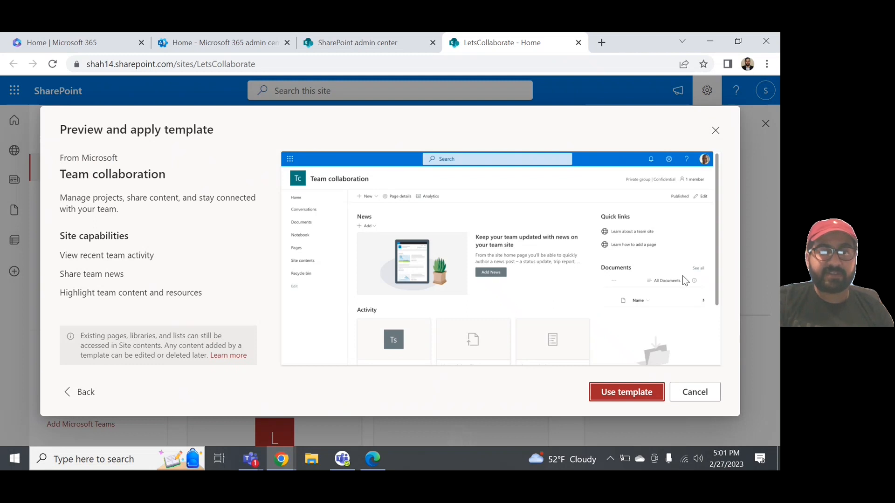
scroll(683, 276, down, 1)
scroll(634, 186, down, 1)
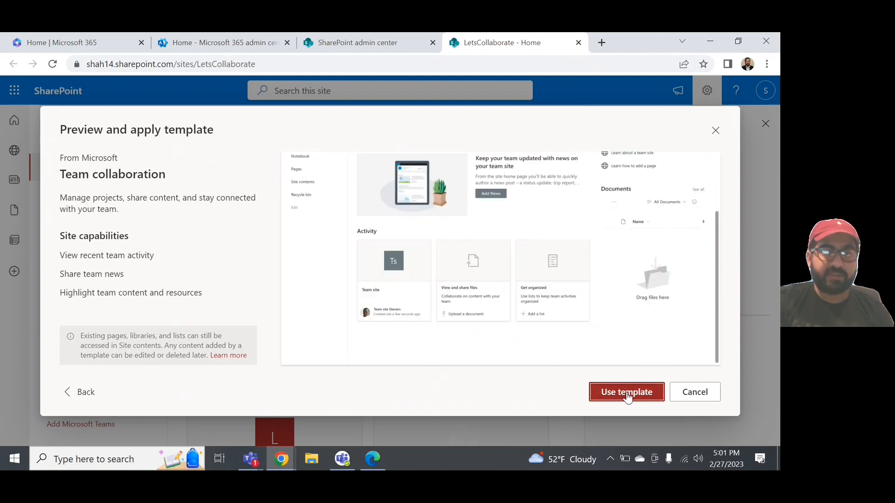
click(692, 394)
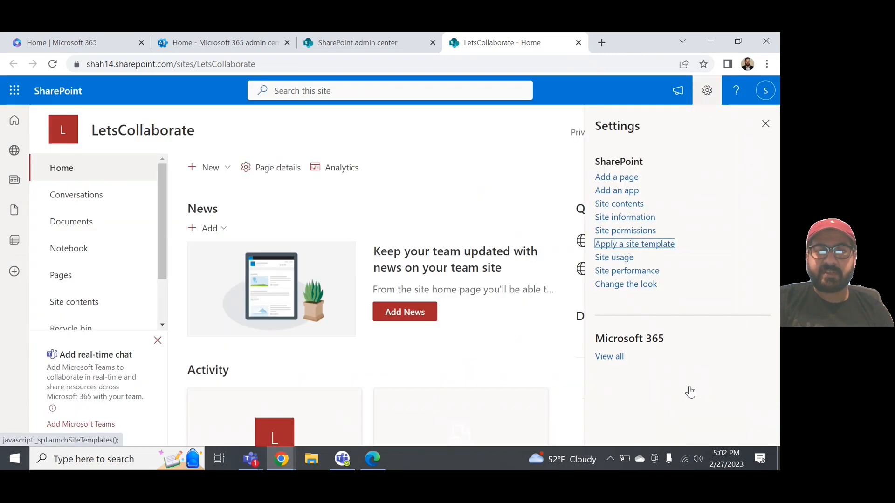
click(765, 124)
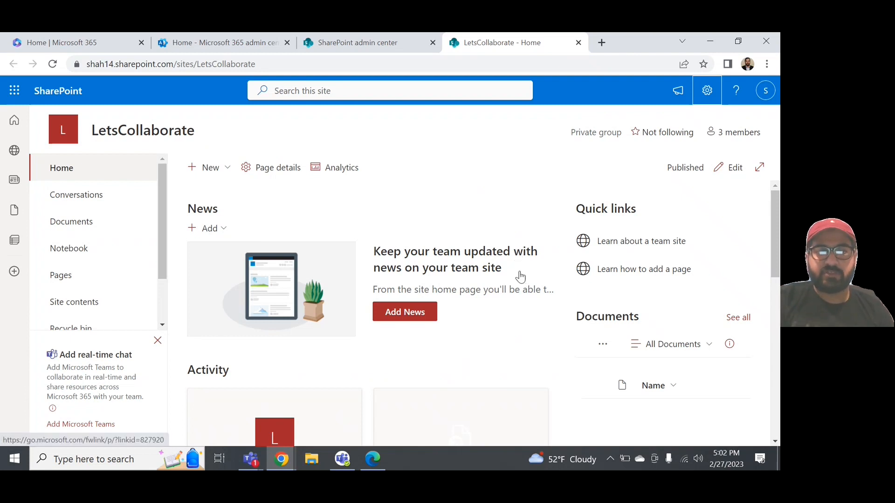
scroll(447, 292, down, 1)
scroll(447, 291, up, 1)
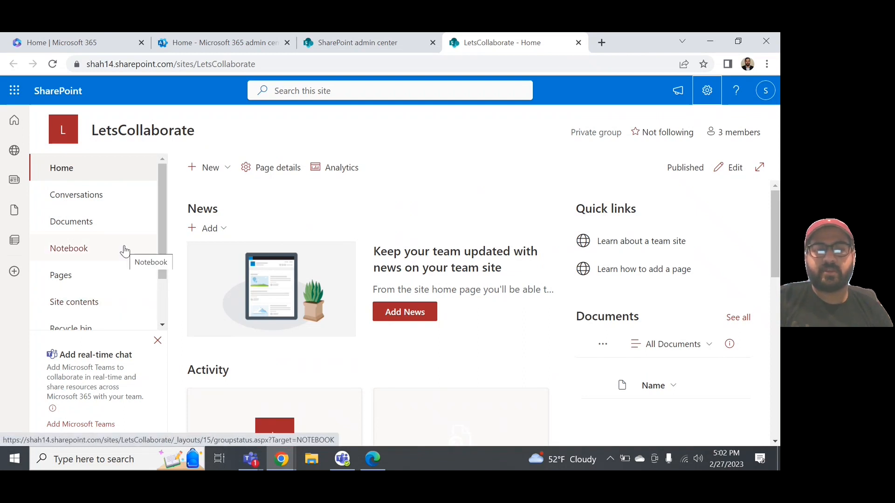
scroll(125, 251, down, 1)
scroll(125, 251, up, 1)
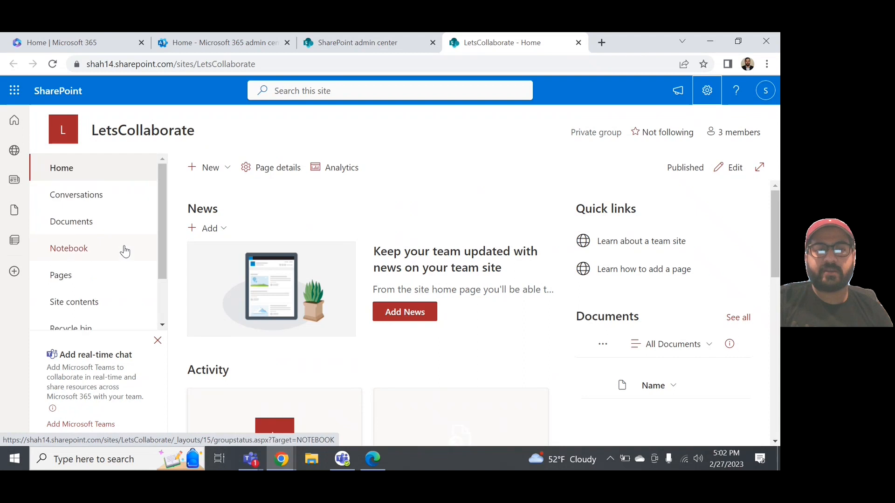
- Open the list creation options for LetsCollaborate and browse the available list templates
click(223, 176)
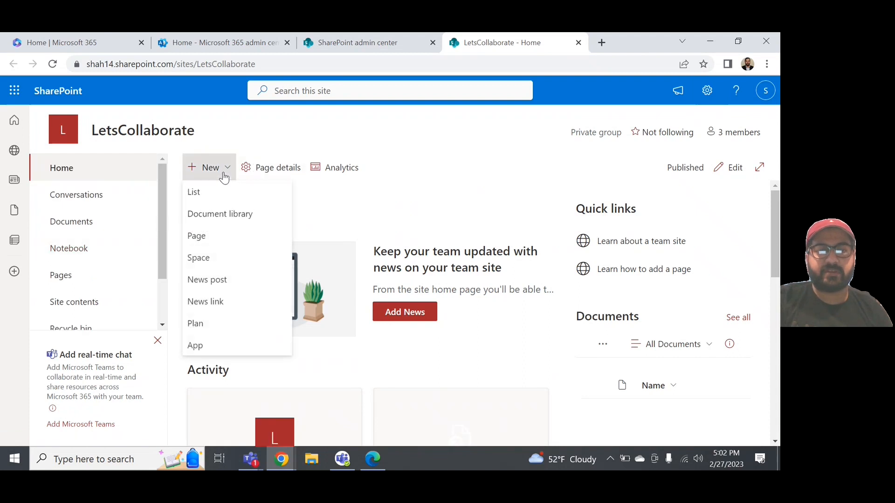
click(195, 194)
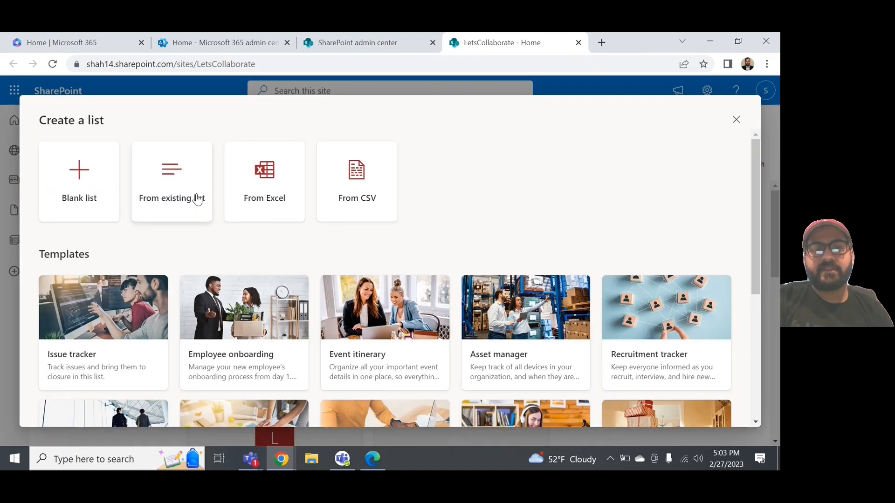
scroll(120, 391, down, 2)
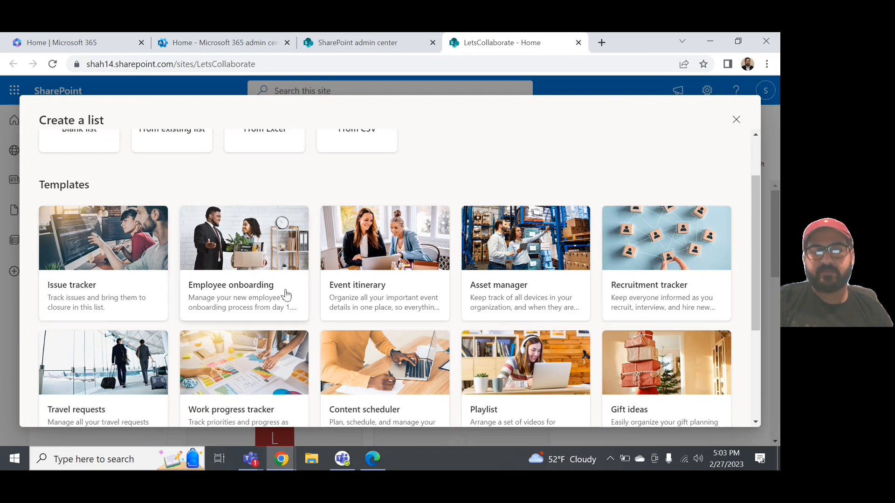
scroll(287, 295, down, 1)
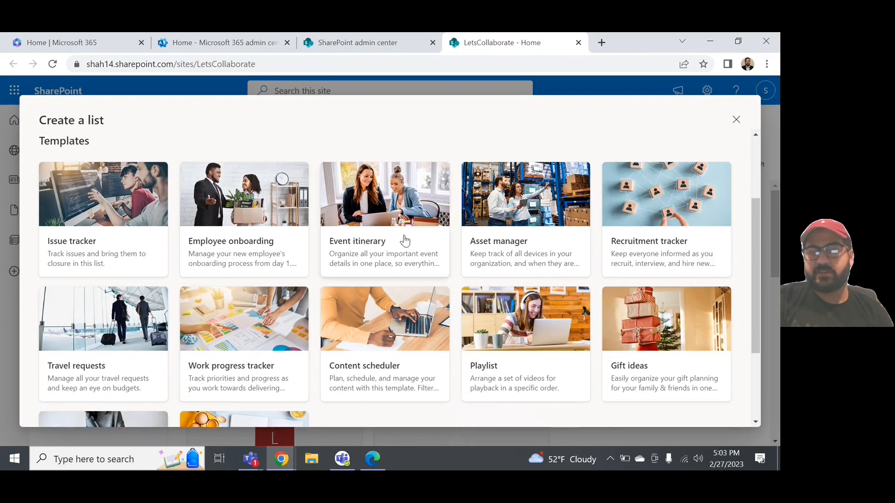
scroll(404, 239, down, 1)
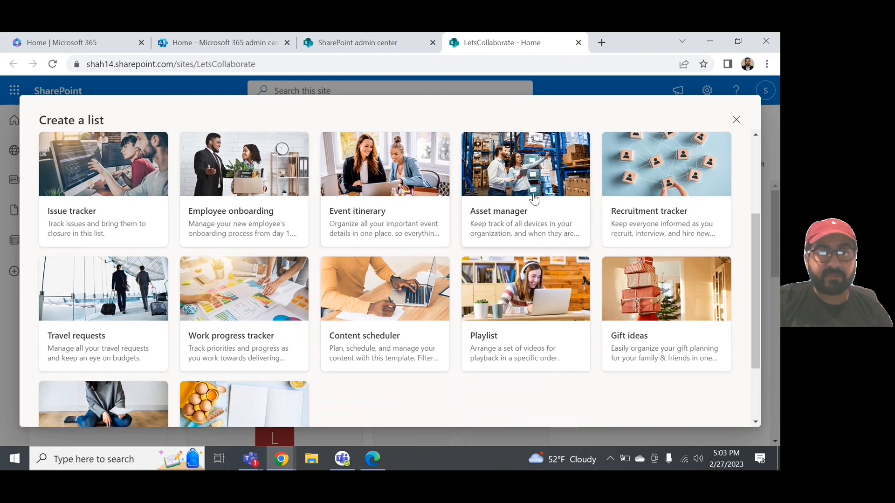
scroll(528, 372, down, 2)
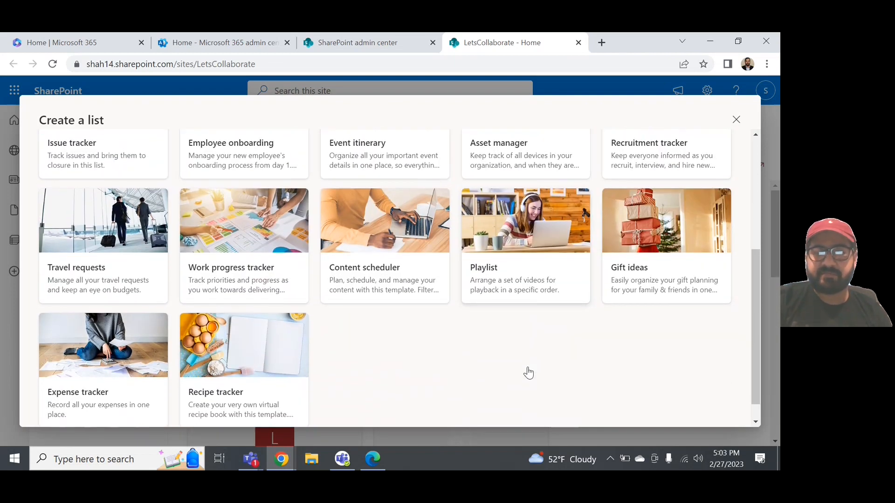
scroll(528, 373, up, 1)
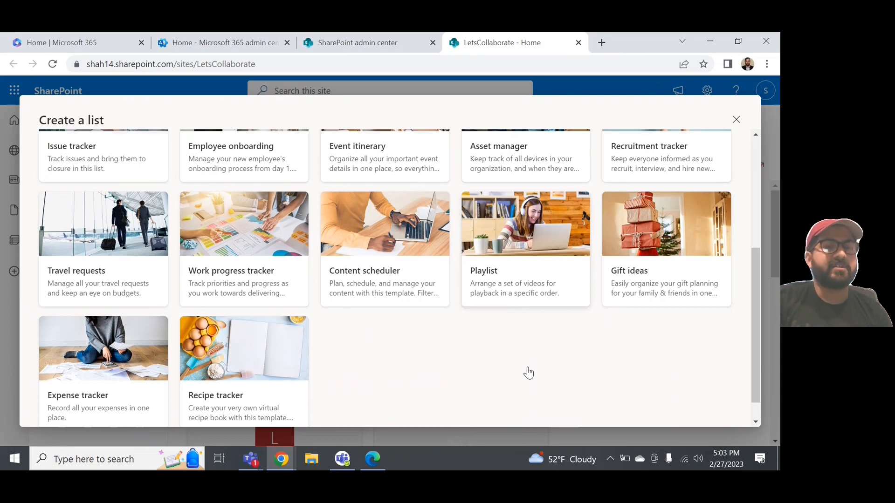
scroll(528, 372, up, 6)
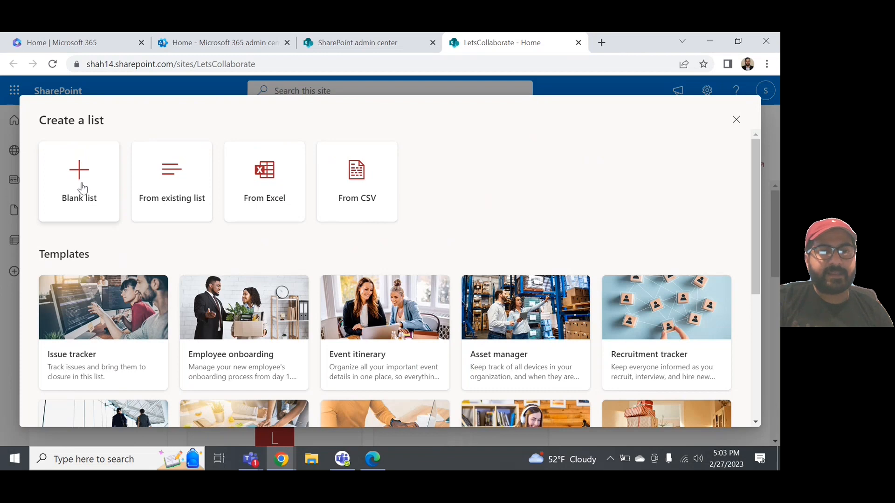
- Look through the sites offered for basing a list on an existing one, view Project A's lists and leave without creating anything
click(174, 201)
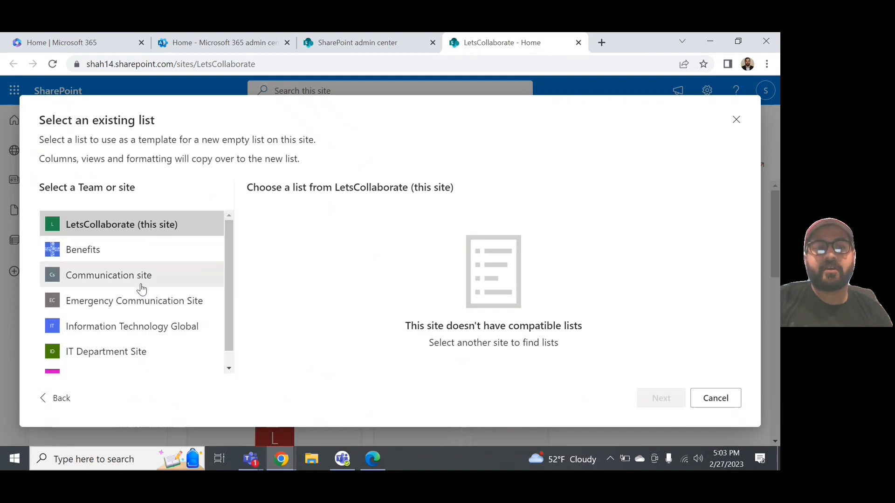
scroll(164, 287, down, 1)
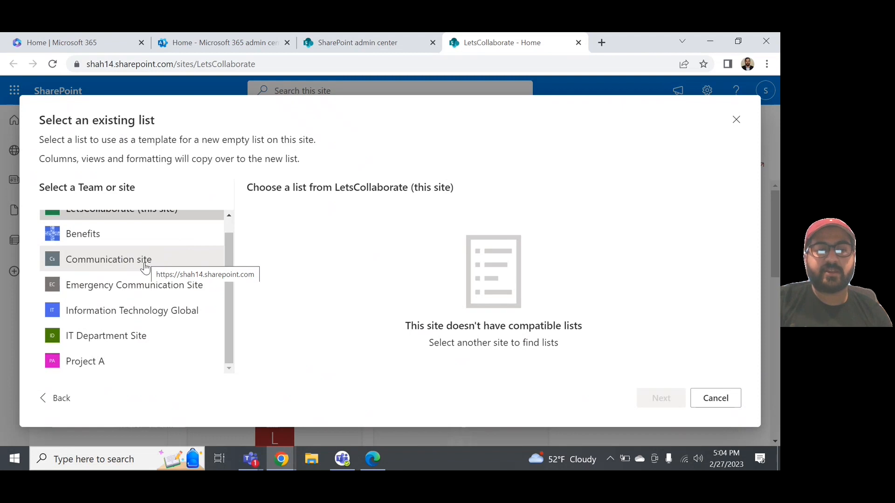
click(117, 361)
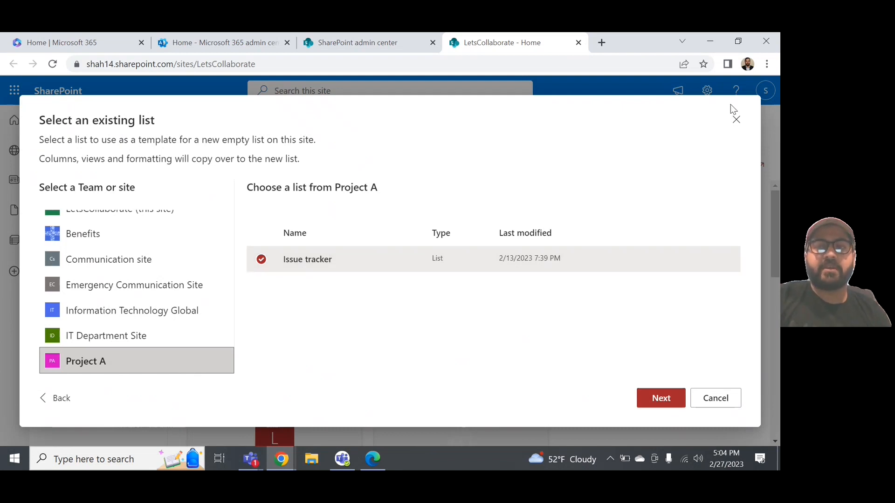
click(735, 121)
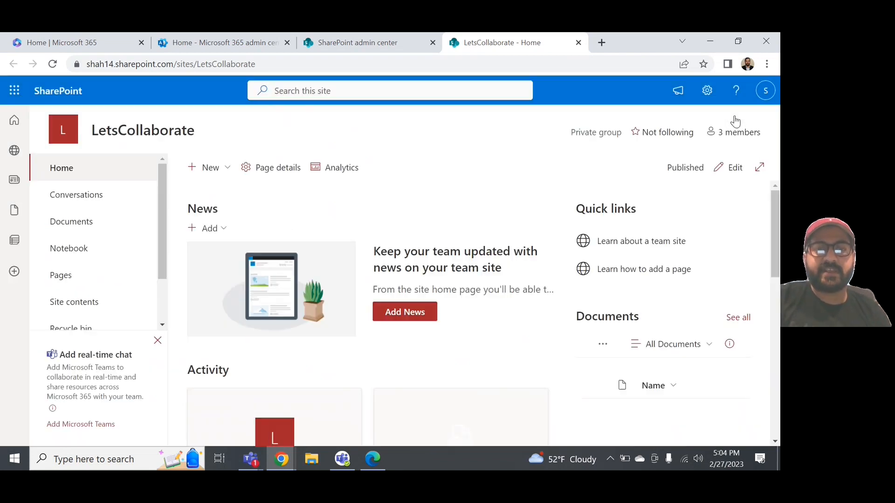
click(216, 173)
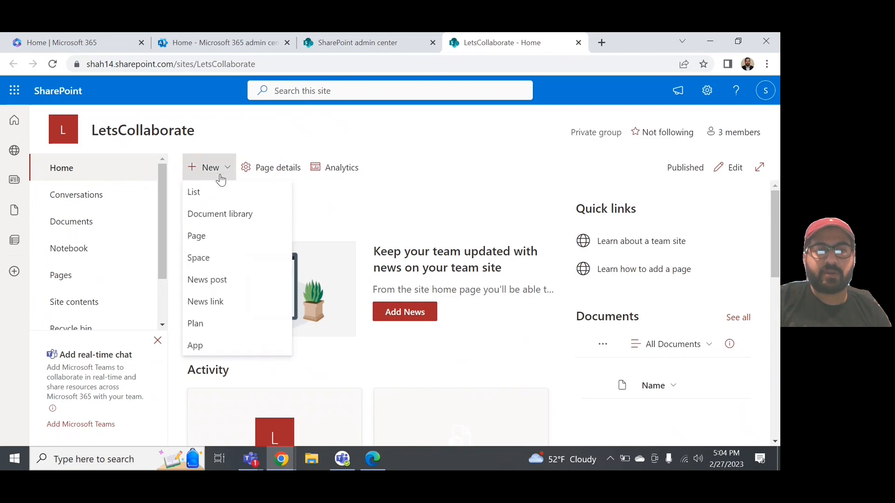
click(213, 193)
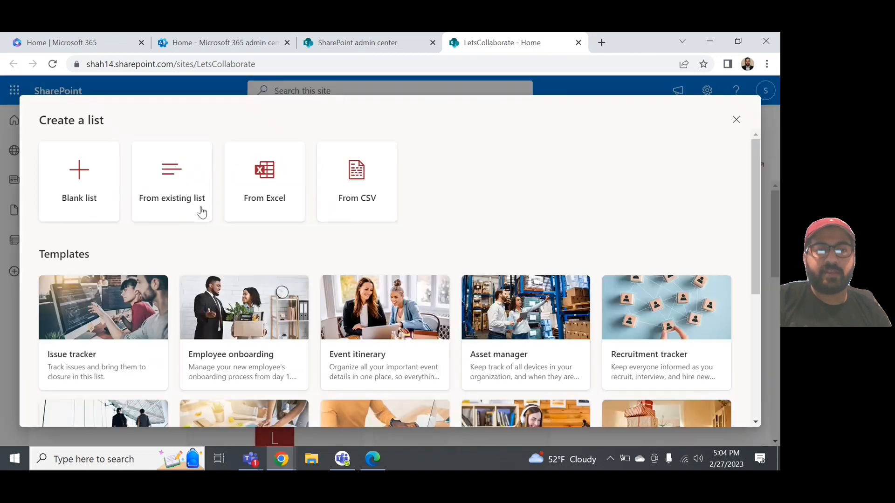
click(102, 340)
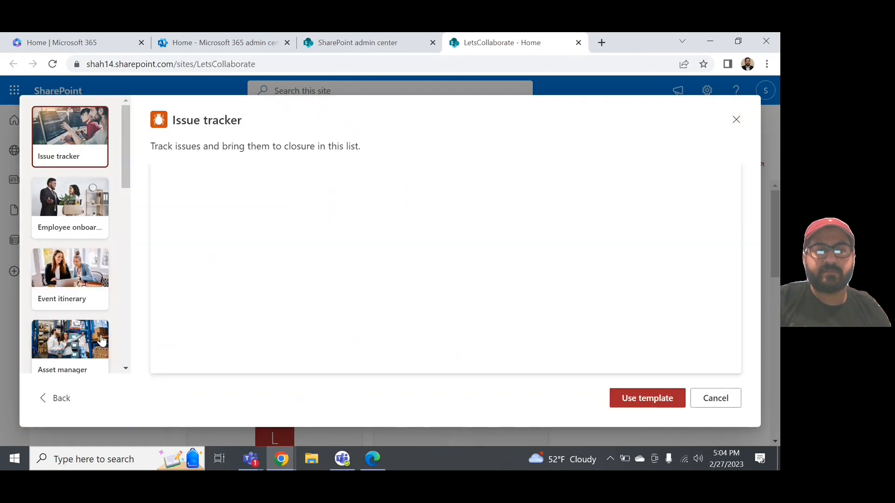
click(720, 402)
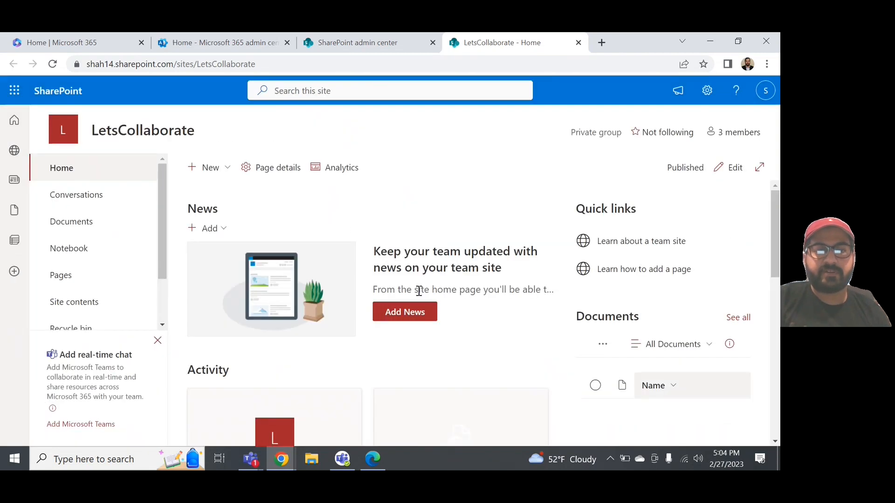
- Start a new list on LetsCollaborate and open the preview of the Issue tracker template
click(211, 167)
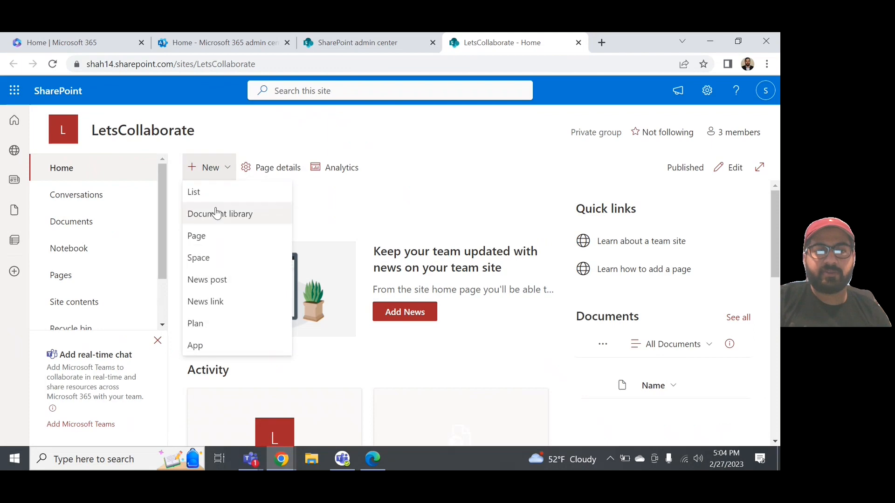
click(207, 192)
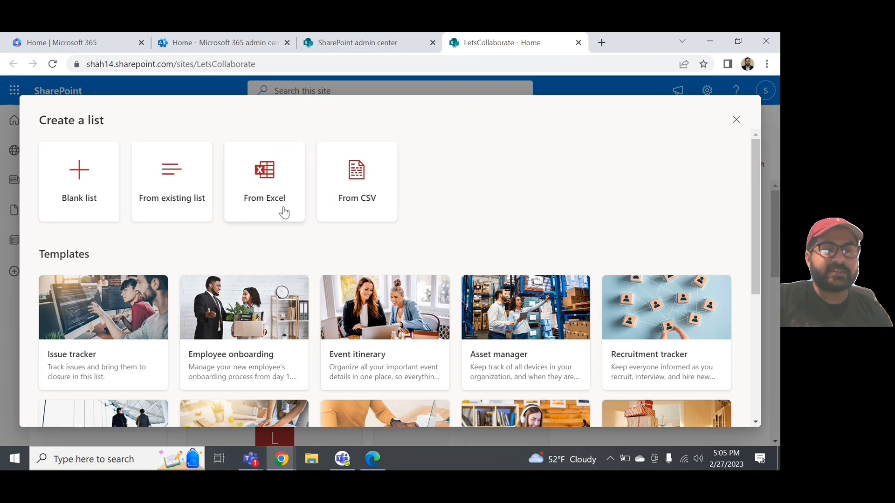
click(122, 325)
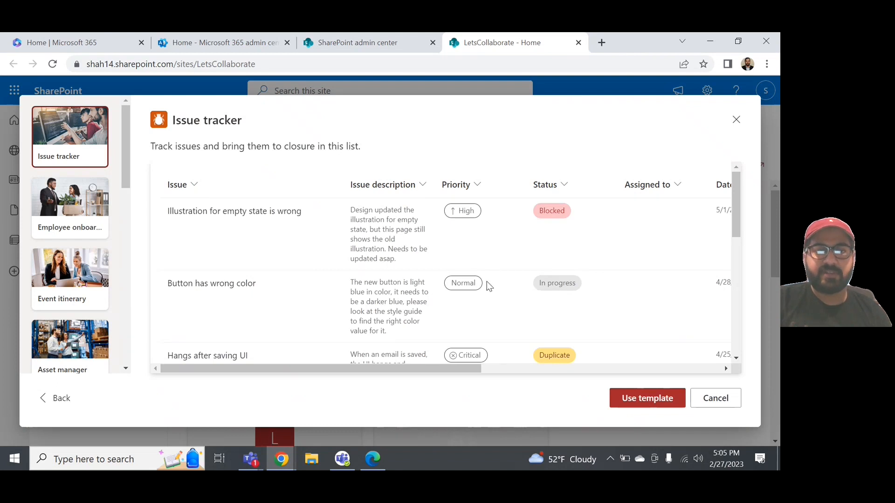
- Examine all columns of the Issue tracker template's sample list, from Issue through Issue logged by
scroll(489, 285, right, 2)
scroll(488, 286, right, 3)
scroll(488, 286, left, 5)
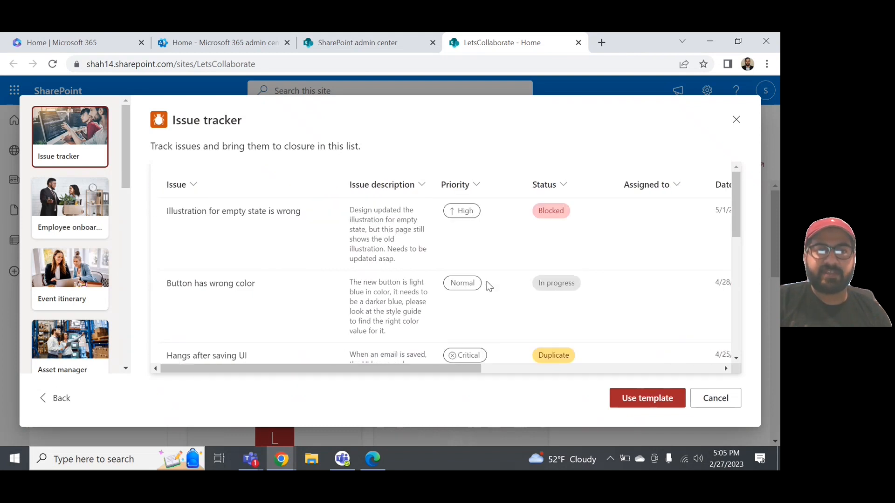
scroll(489, 286, right, 5)
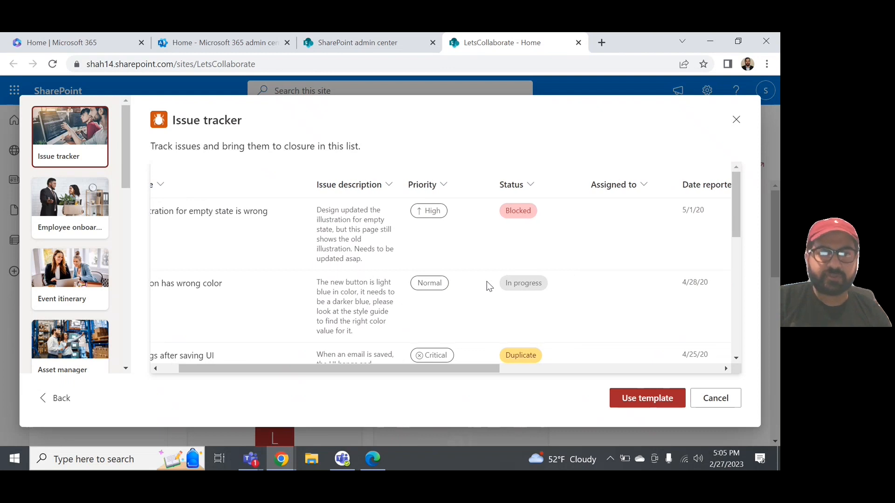
scroll(488, 286, right, 10)
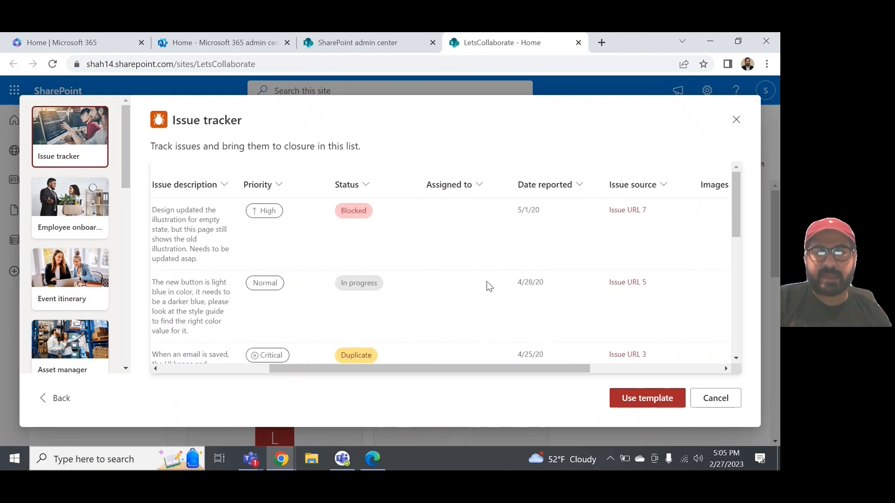
scroll(488, 285, right, 5)
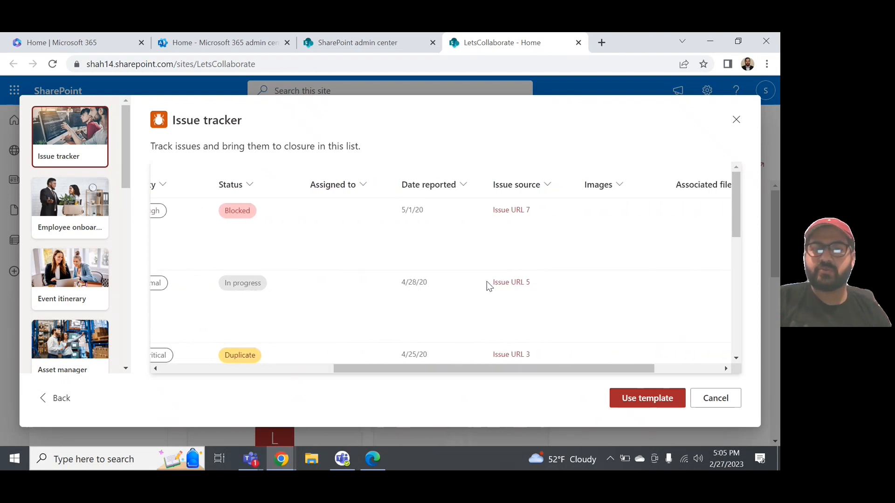
scroll(487, 285, right, 8)
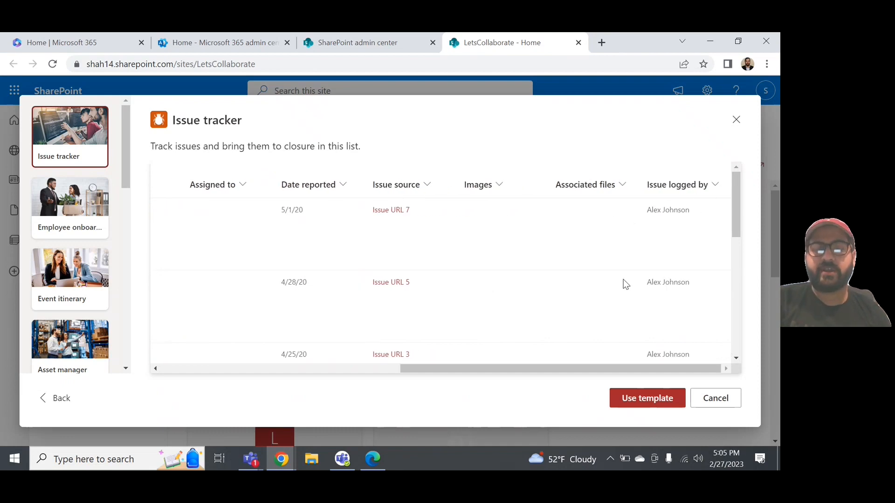
scroll(623, 280, left, 5)
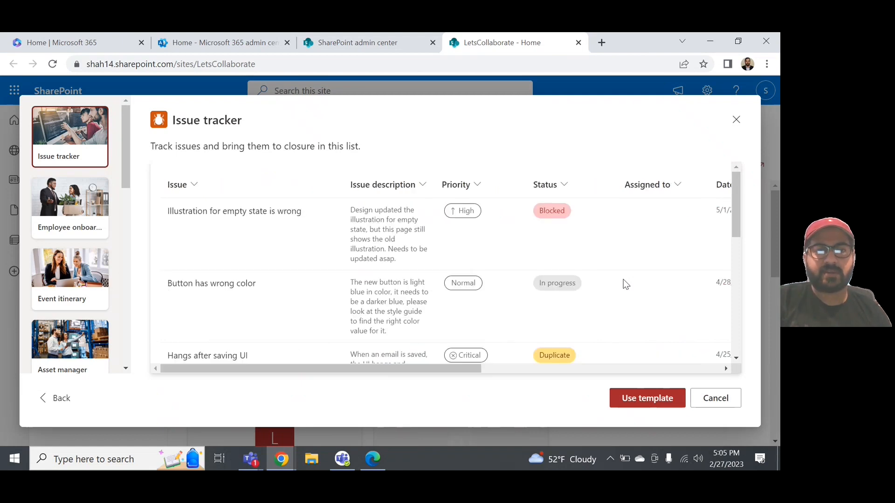
scroll(623, 280, right, 5)
scroll(623, 280, right, 5)
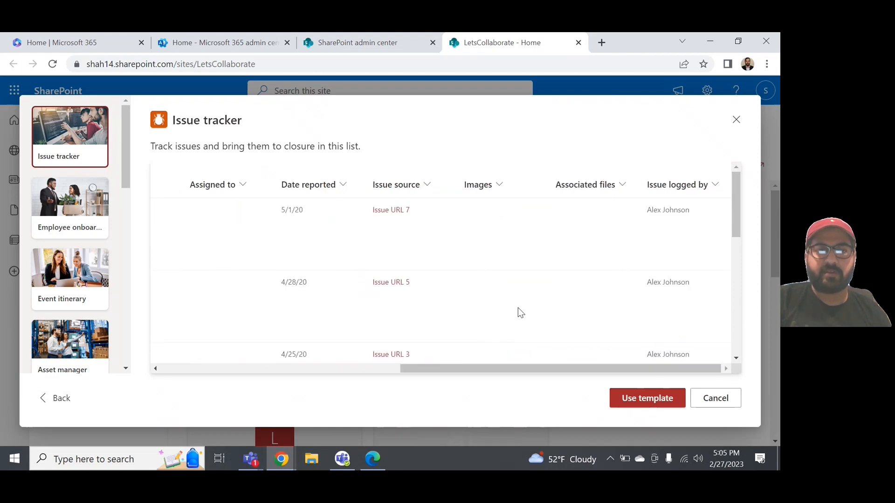
- Create a list from the Issue tracker template, named Project Issue tracker, with an empty description and shown in site navigation
click(650, 403)
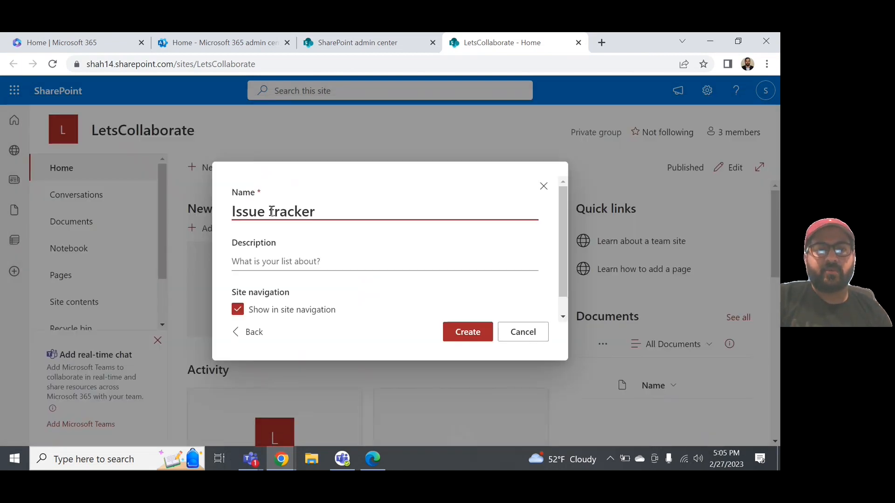
click(233, 212)
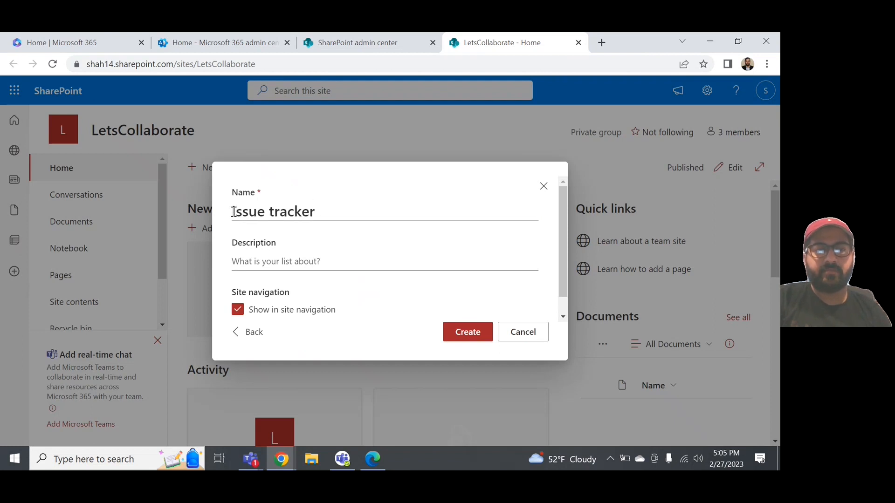
text(Proje)
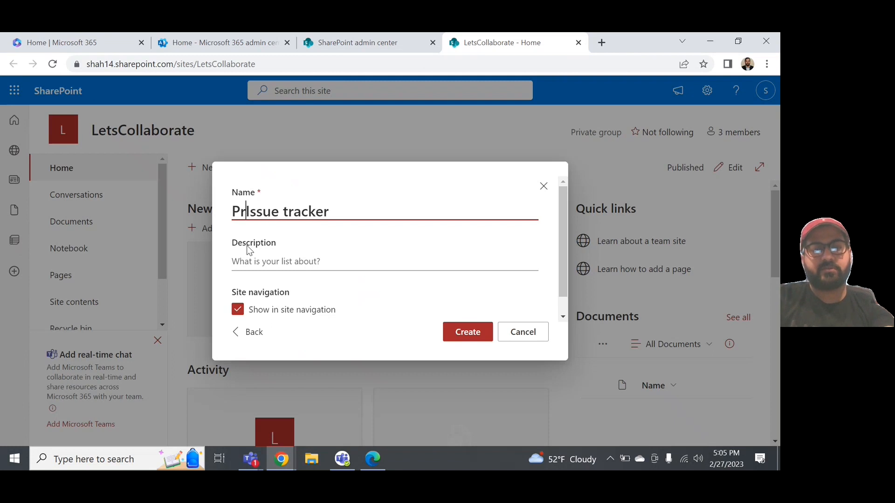
text(ct)
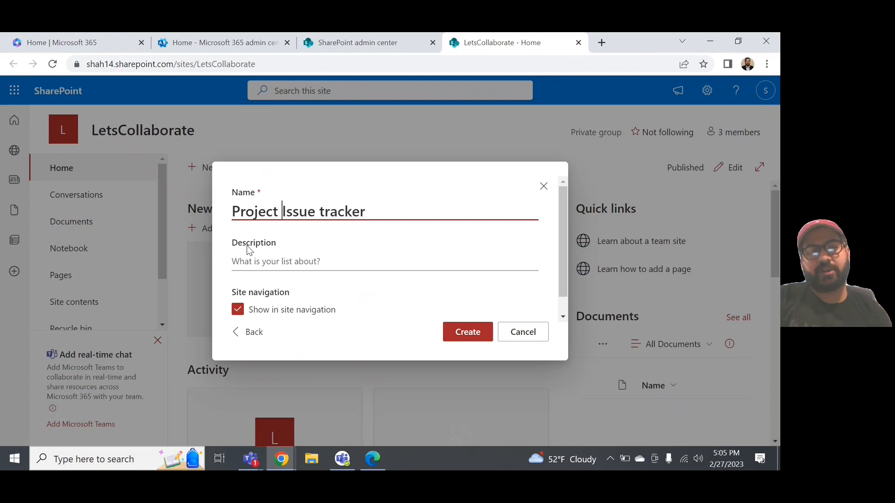
click(282, 261)
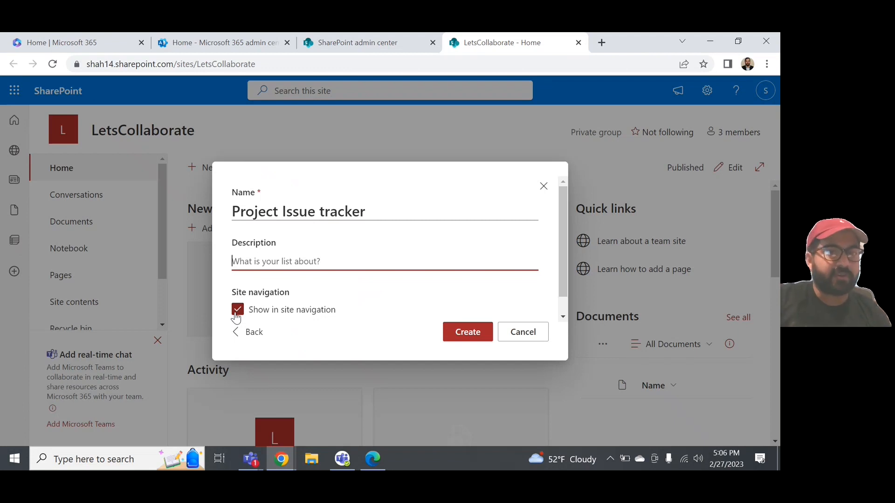
click(465, 342)
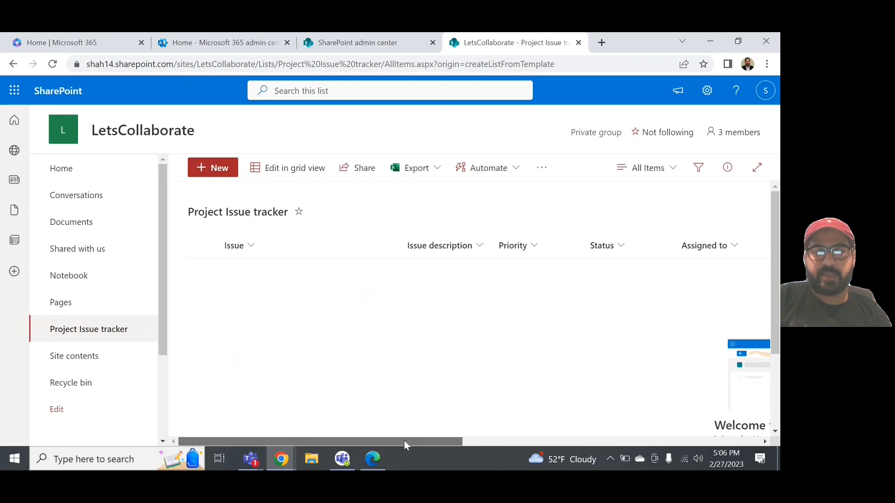
- Start a new item in the Project Issue tracker list with the issue title "Testing application in Chrome Browser failed"
drag(404, 440, 325, 423)
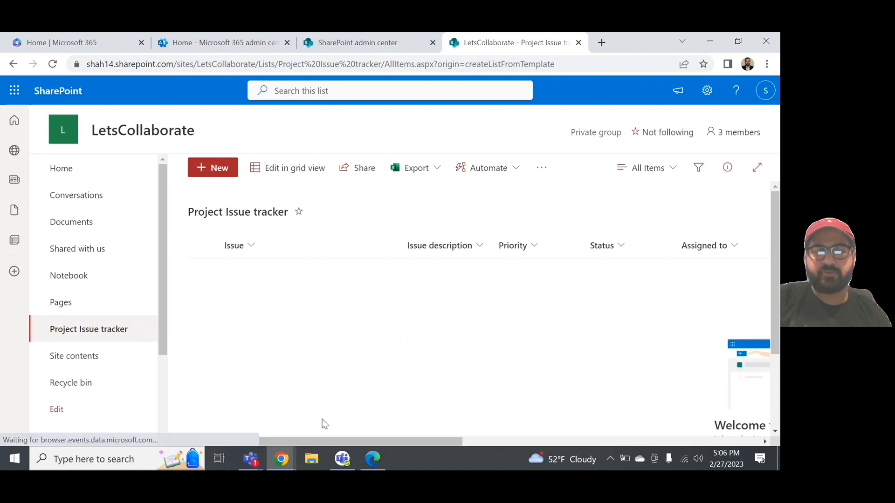
click(217, 170)
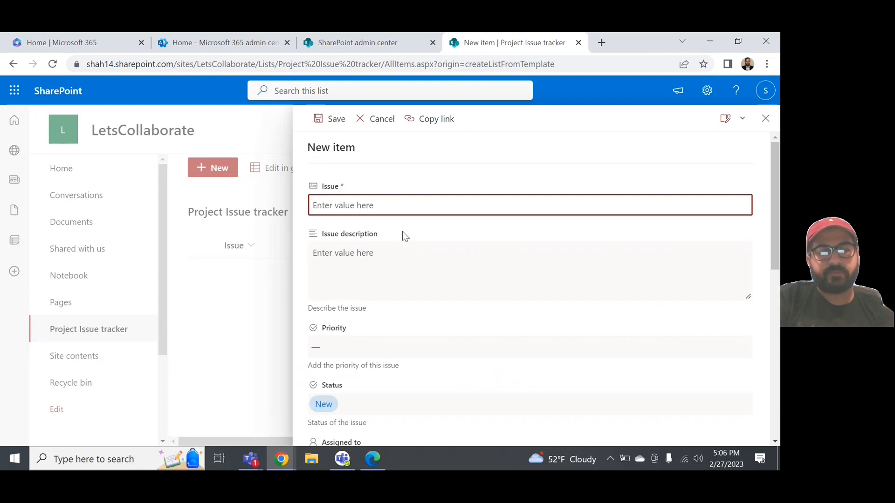
text(Testing )
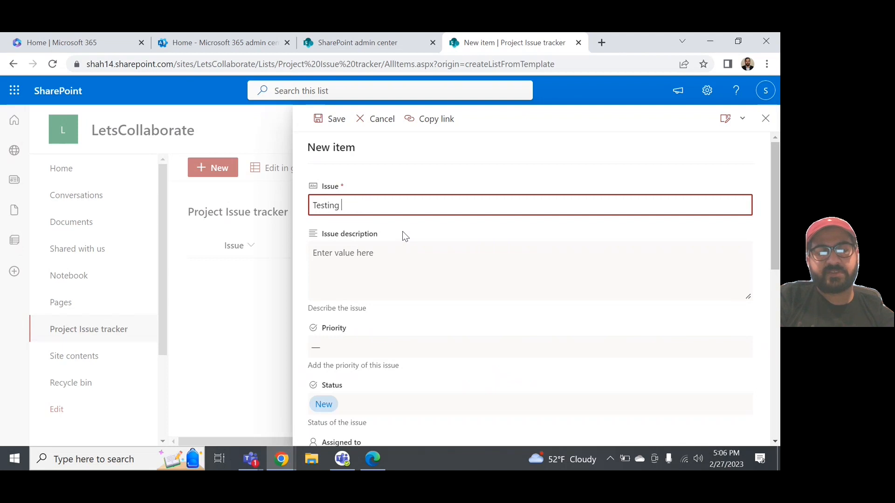
text(applicatio)
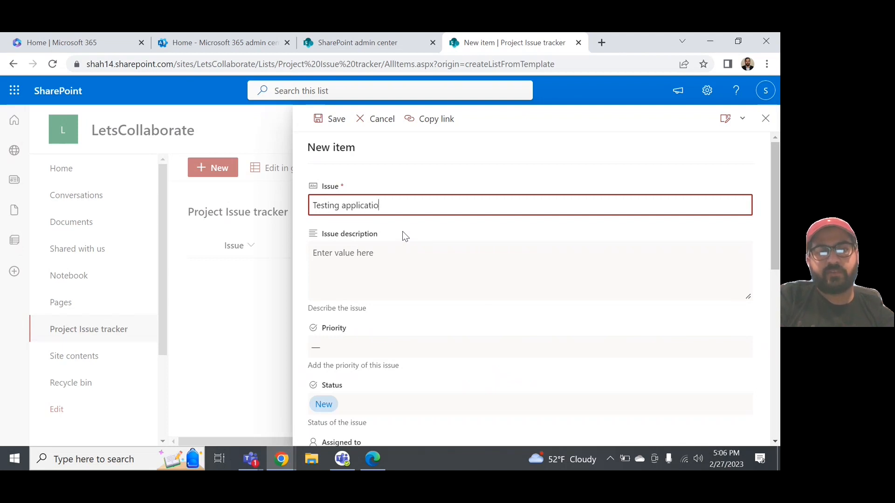
text(nin)
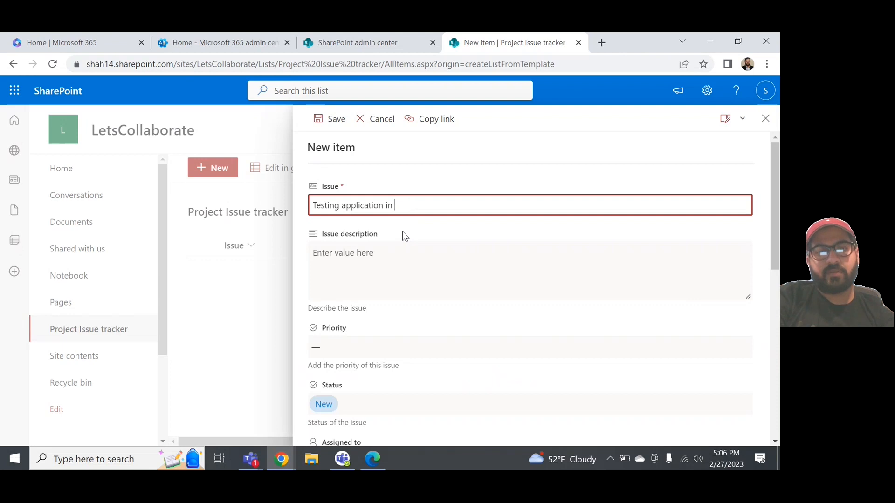
text(Chrome)
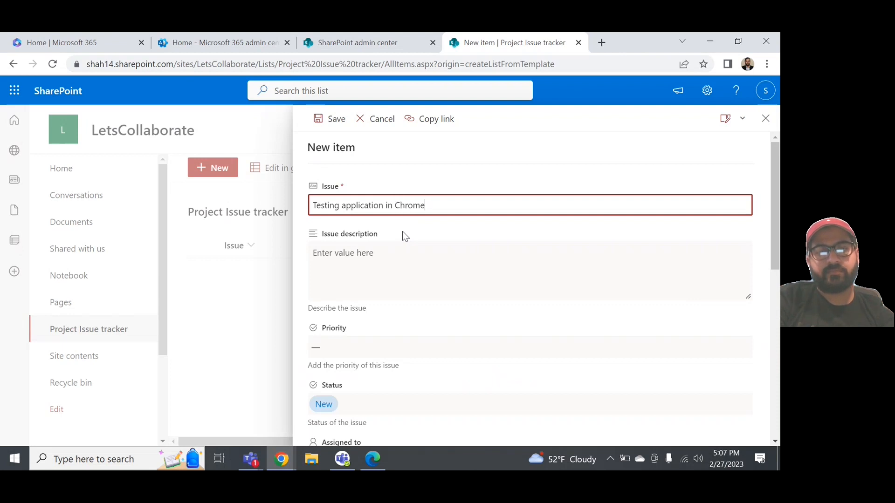
text( Browser)
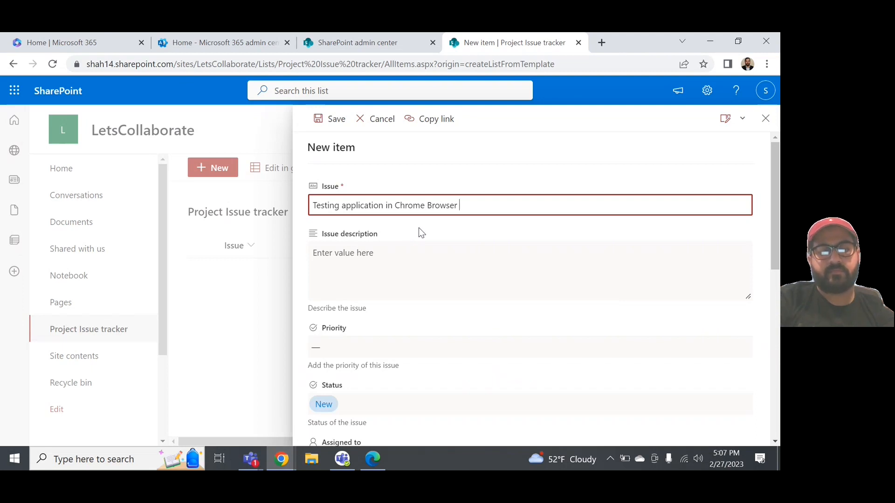
text(failed)
- Enter "Error code xyz received - See screen shot attached." as the issue description of the new item
click(384, 278)
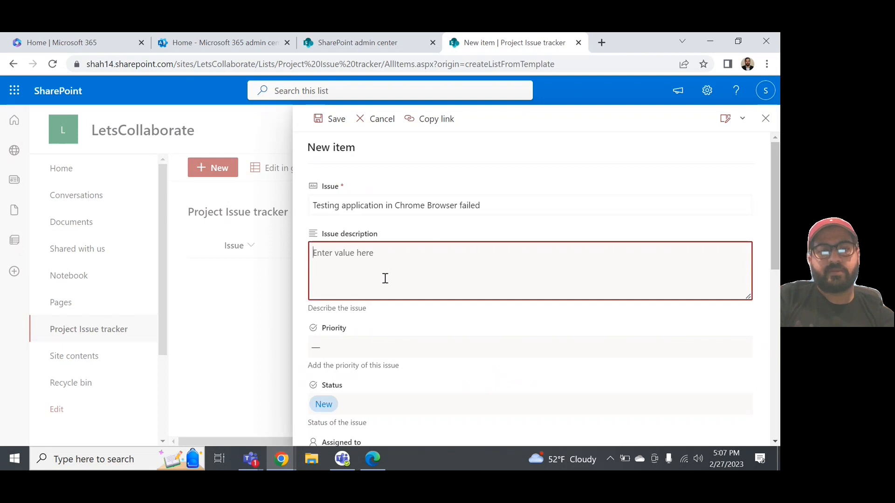
text(Error cod)
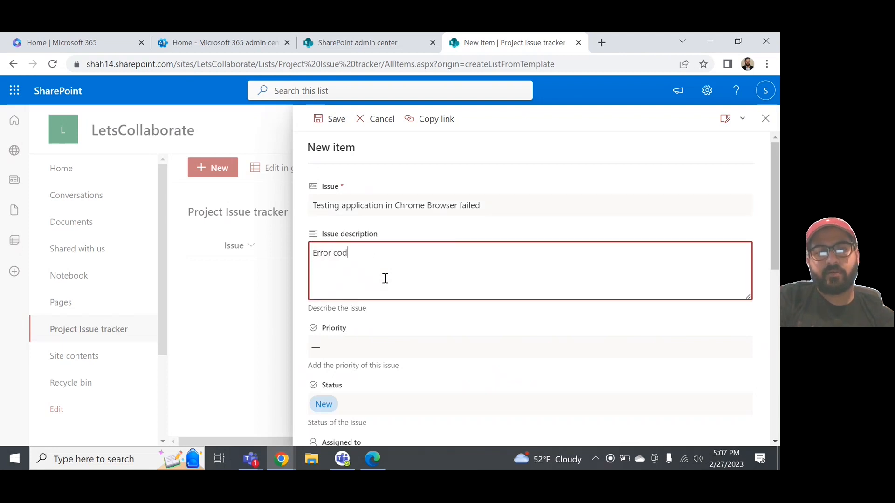
text(e xy)
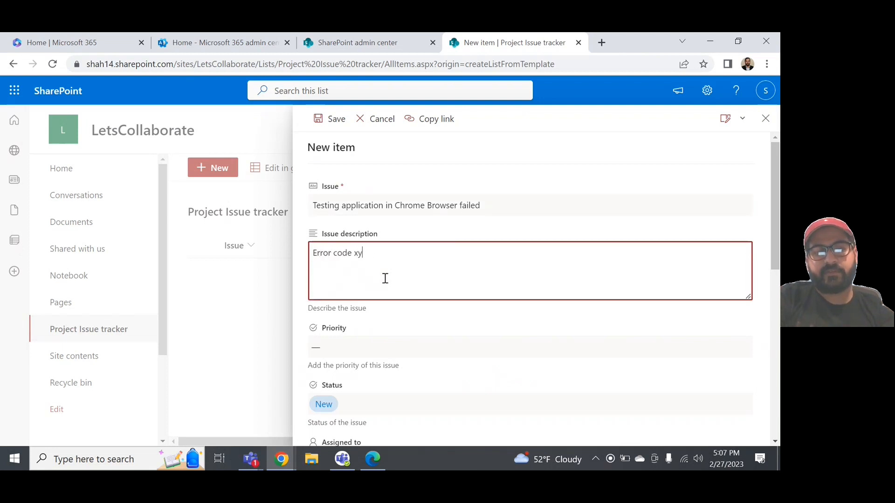
text(z receive)
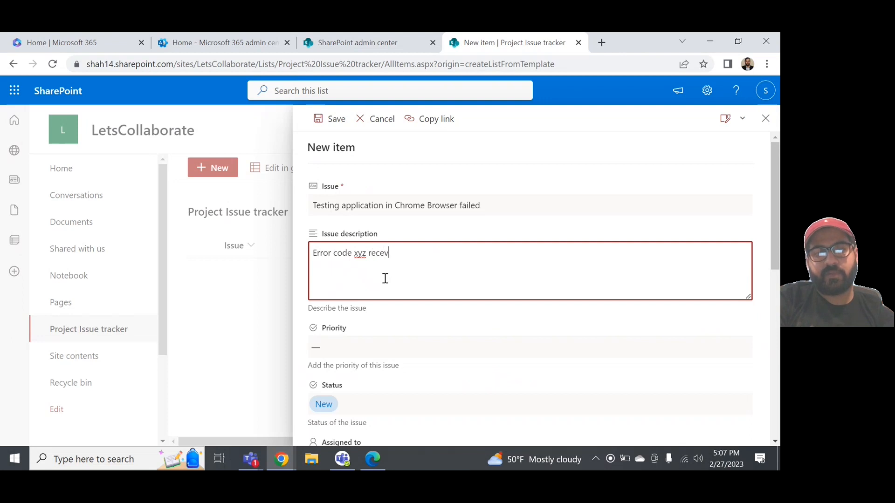
text(d )
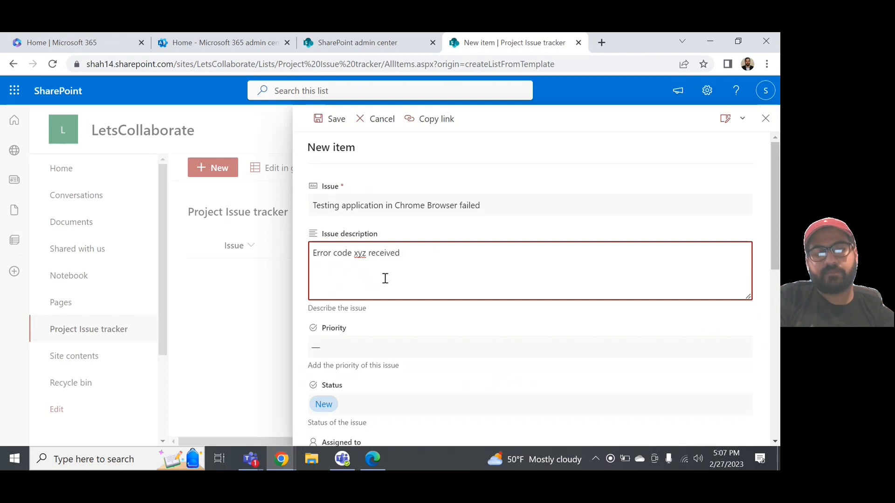
text(- See screen shot att)
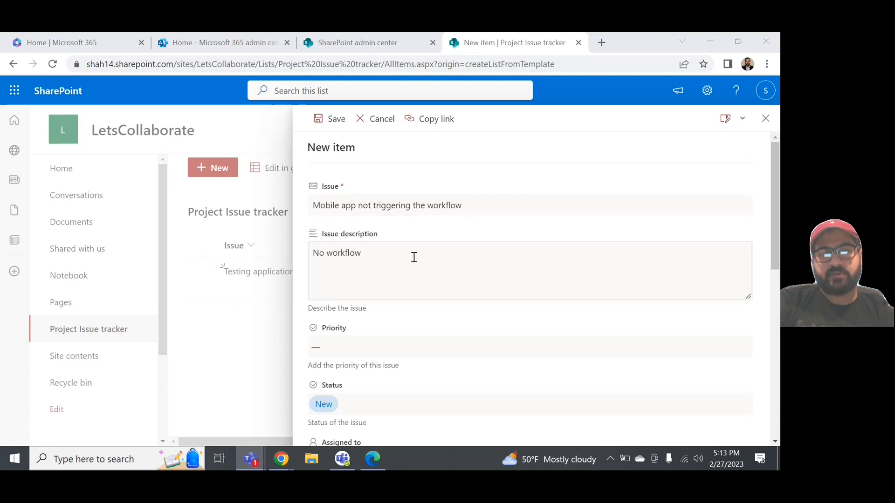
- Complete the mobile app issue's description to read "No workflow email sent after saving an entry"
click(402, 278)
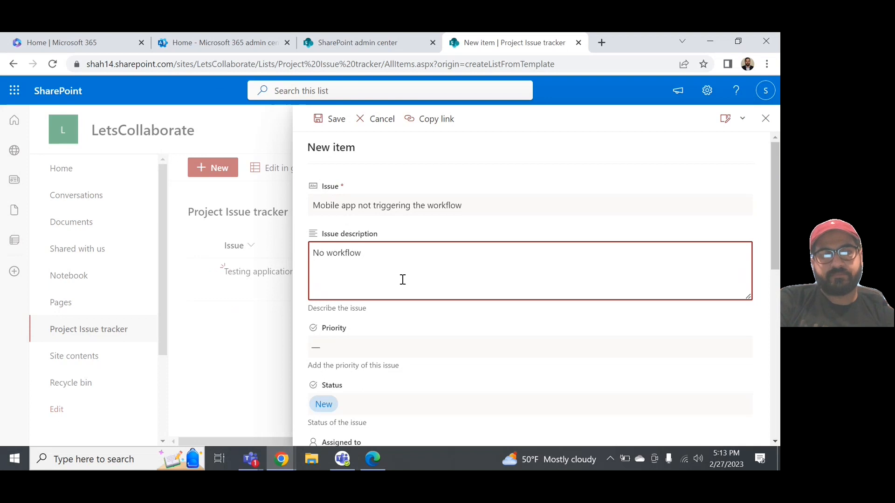
text(email sen)
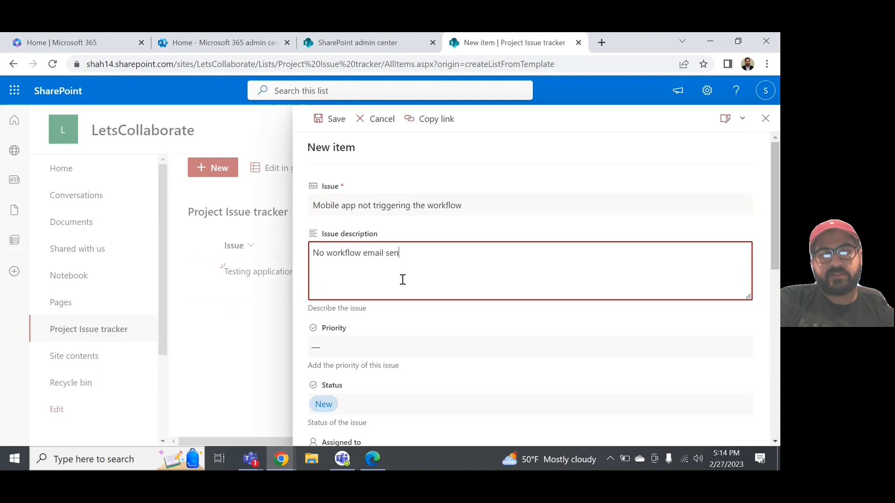
text(s)
text( after saving an ex)
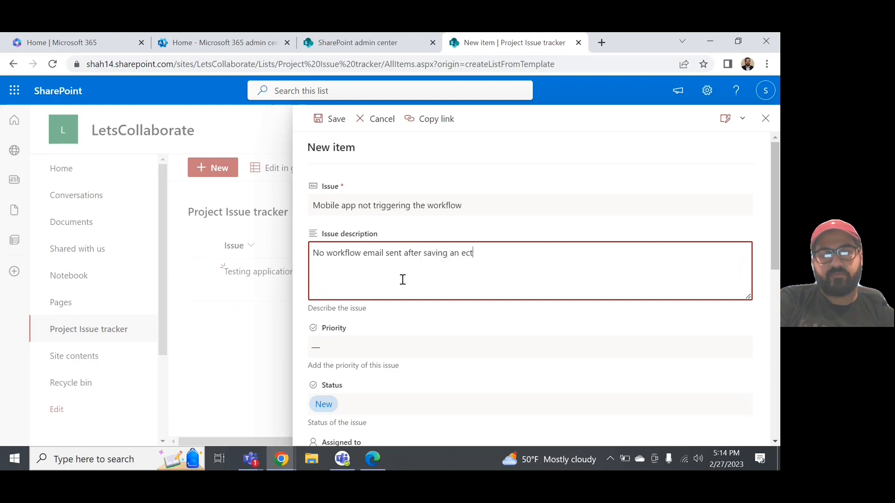
text(nt)
key(BackSpace)
key(BackSpace)
key(BackSpace)
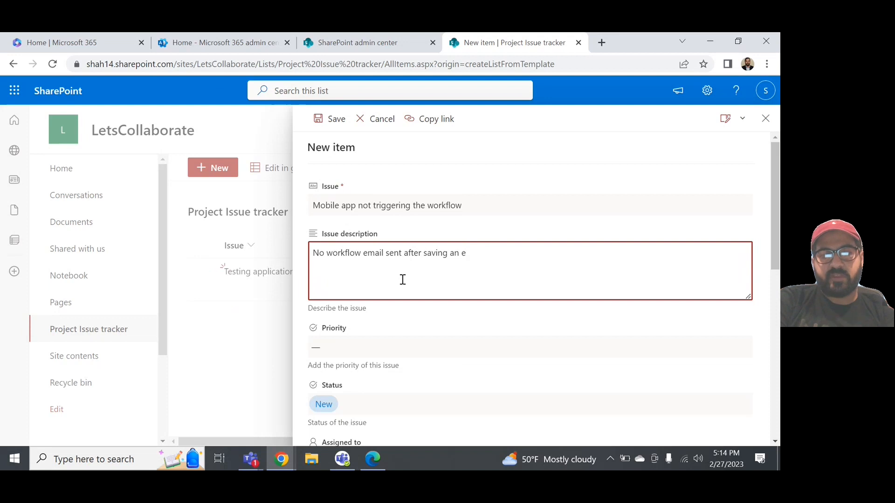
text(ntry)
click(405, 321)
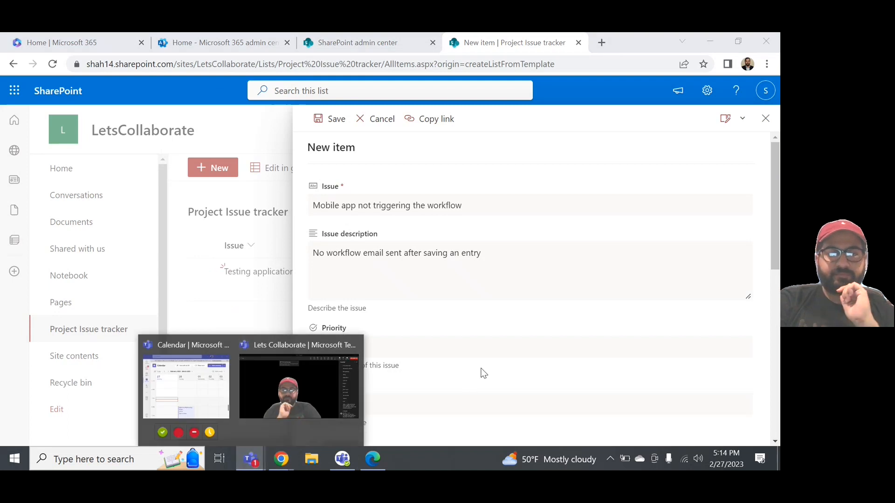
- Set the mobile app issue's priority to High and assign it to the Marketing Manager
click(499, 347)
click(337, 277)
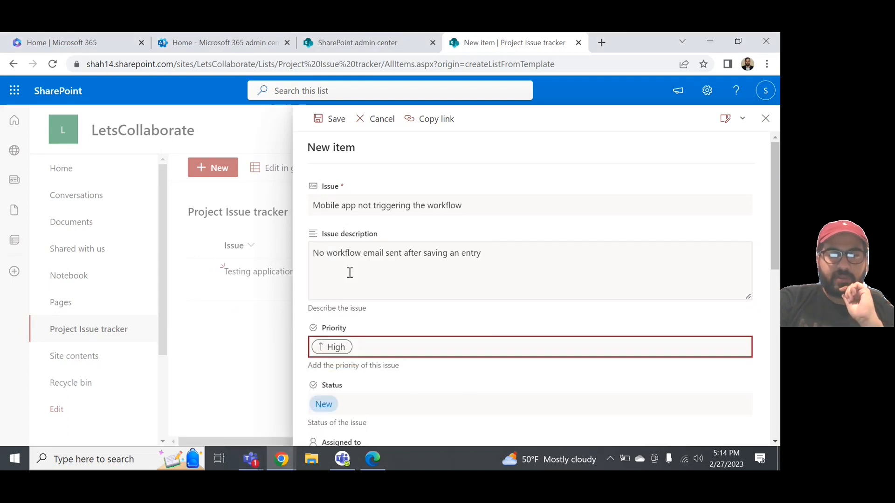
scroll(394, 404, down, 4)
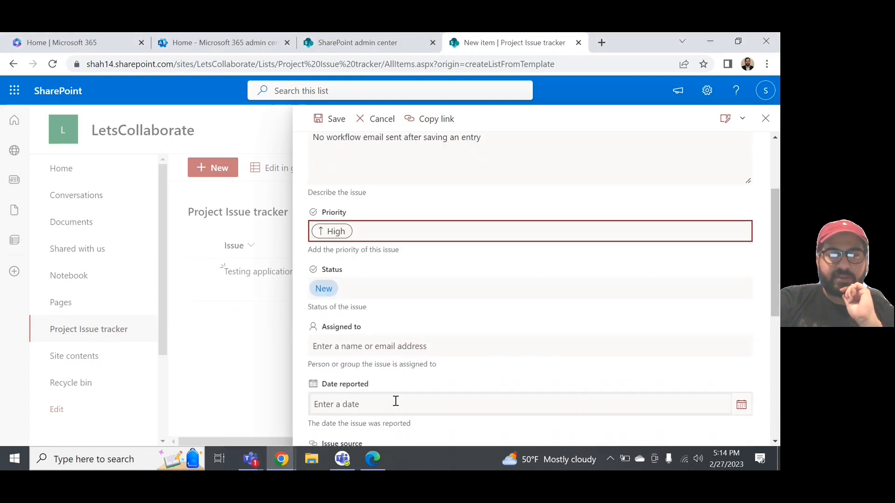
click(381, 286)
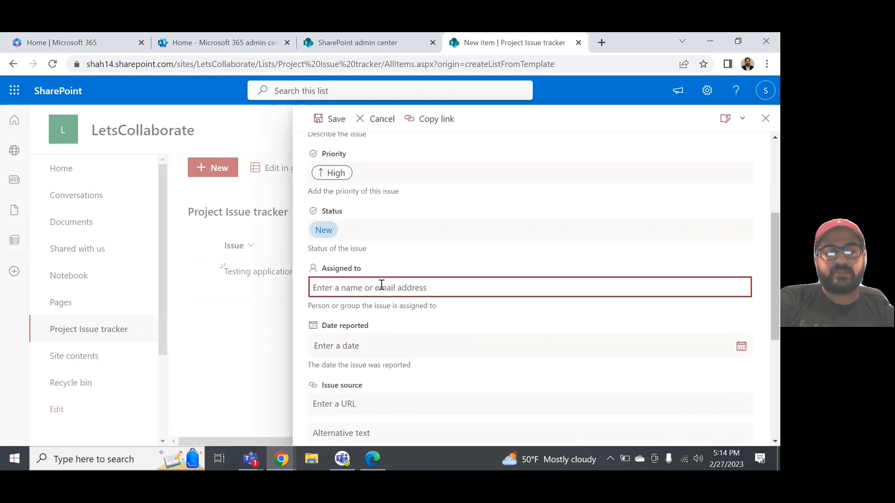
text(m)
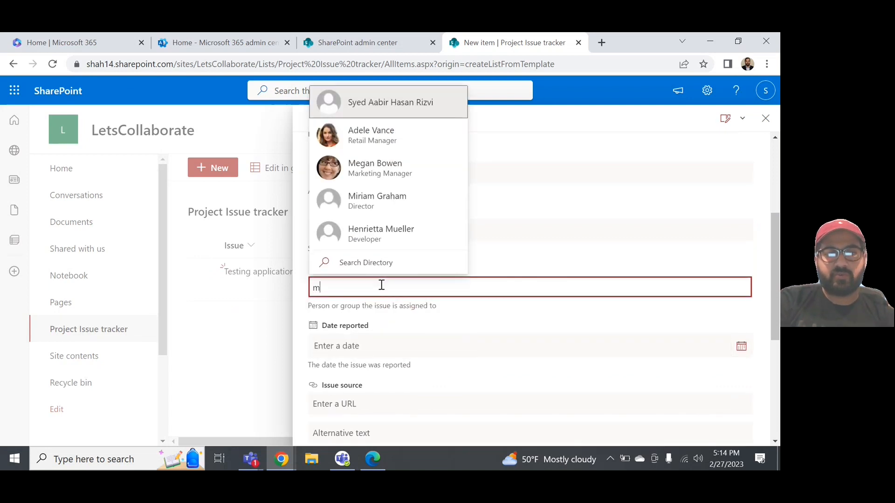
click(390, 169)
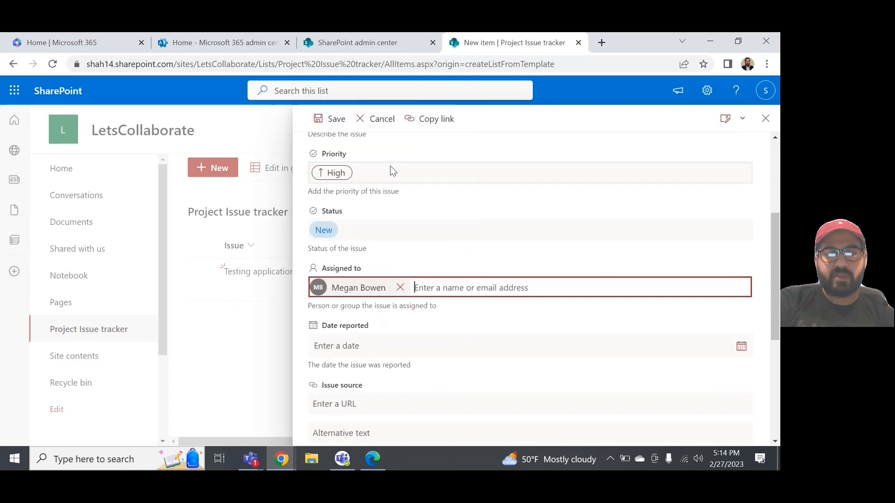
- Set the mobile app issue's date reported to 2/21/2023
click(362, 344)
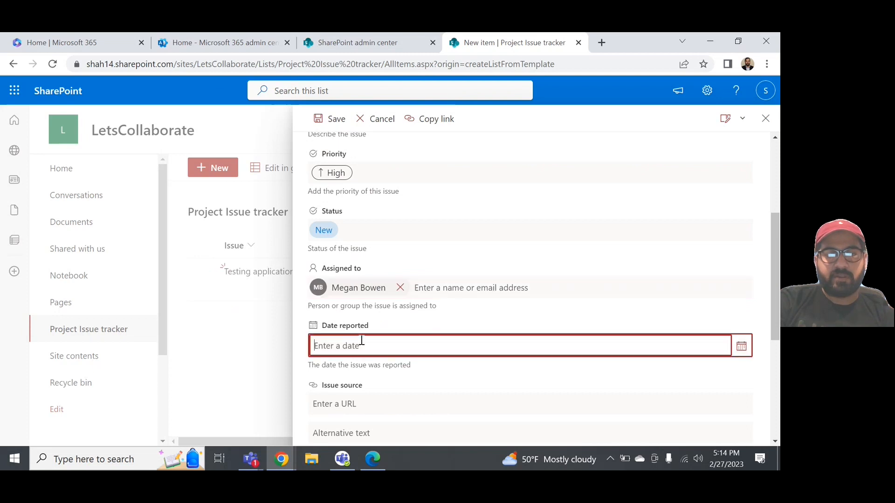
click(741, 346)
scroll(345, 405, down, 2)
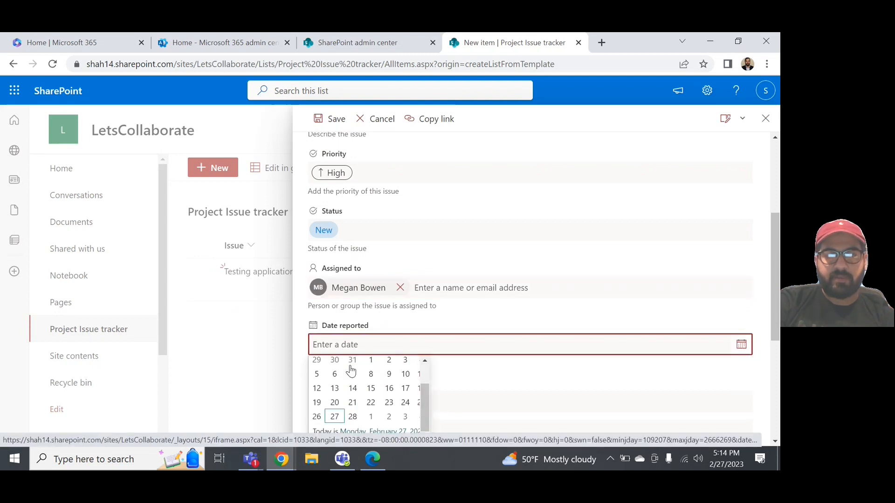
click(352, 403)
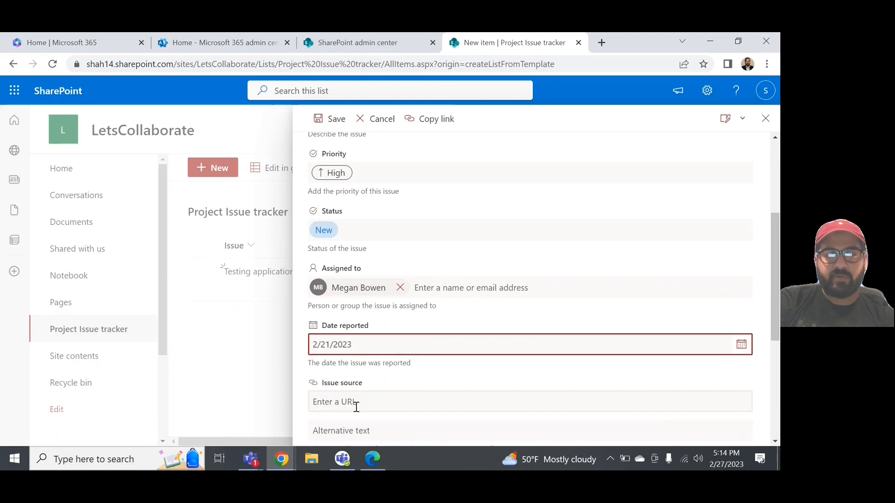
- Fill in the reporter's name under Issue logged by and save the mobile app issue
scroll(360, 400, down, 2)
scroll(361, 403, down, 2)
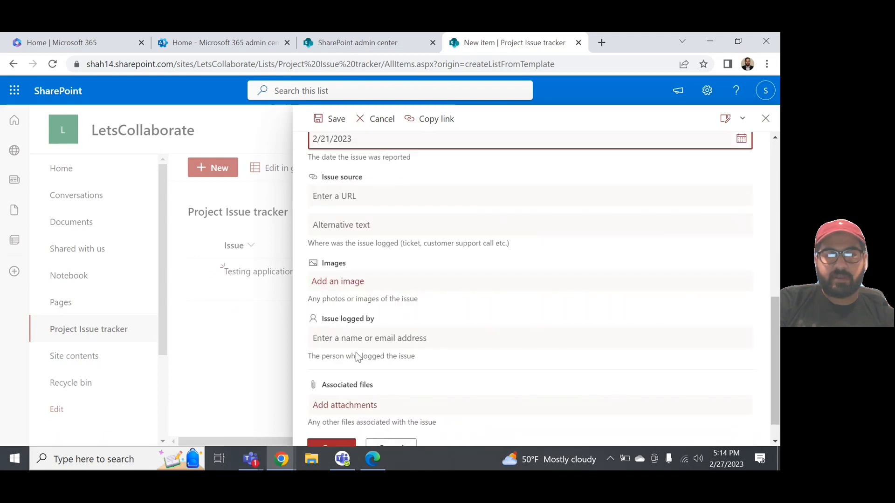
click(349, 335)
text(aabi)
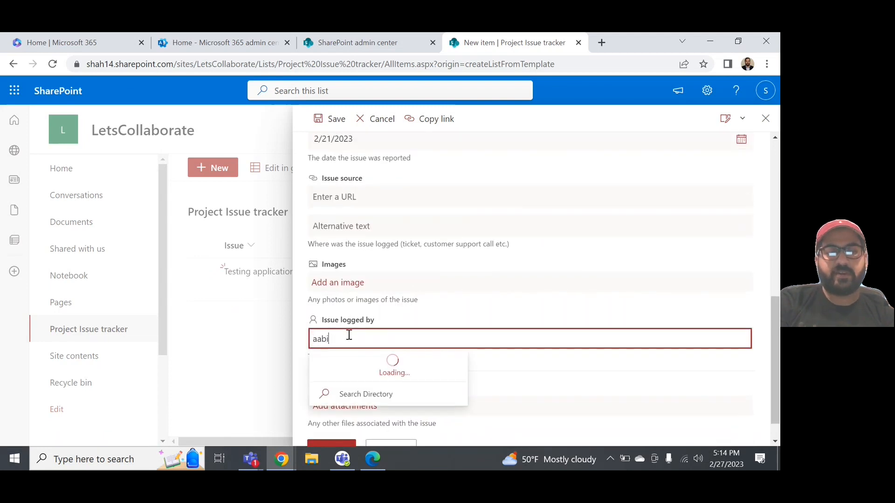
click(365, 366)
scroll(419, 365, down, 1)
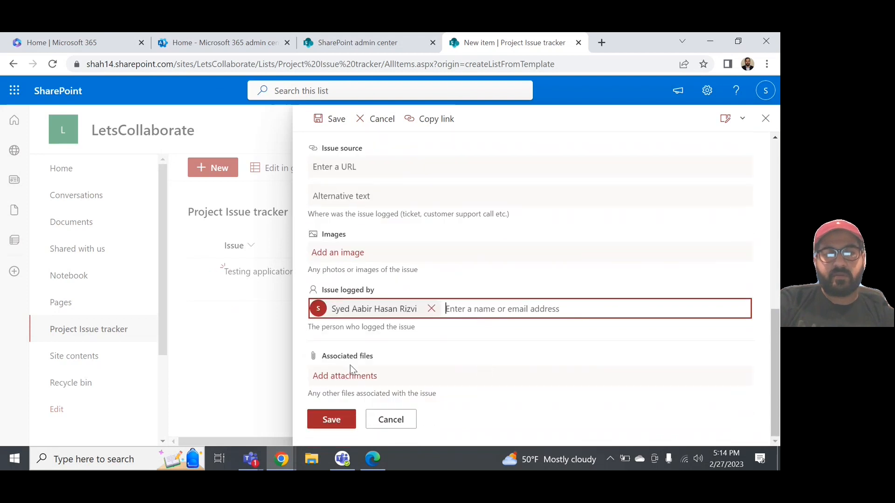
click(333, 424)
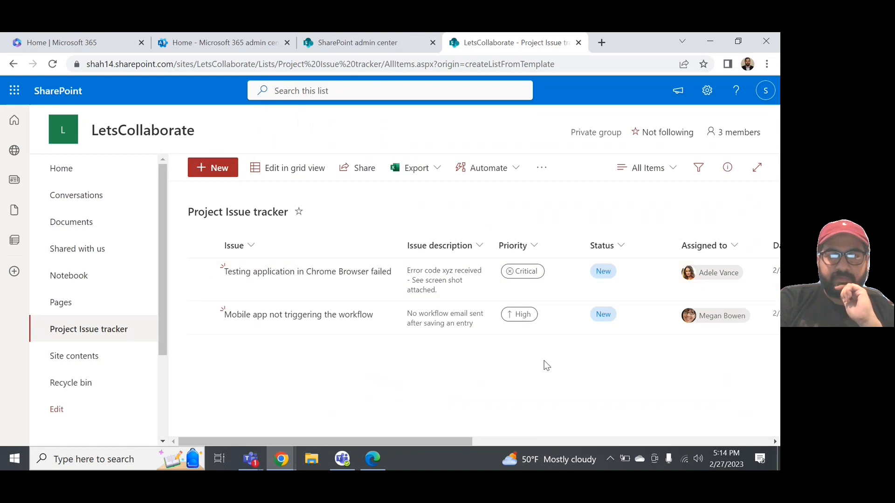
- Examine both saved issues across all columns of the Project Issue tracker list, from Issue through Issue logged by
scroll(546, 365, right, 8)
scroll(544, 364, right, 5)
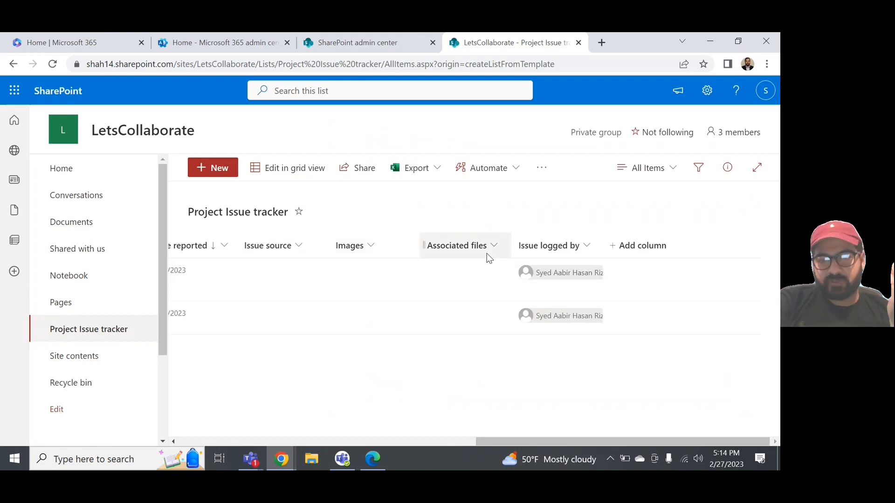
scroll(488, 251, left, 4)
scroll(488, 252, left, 5)
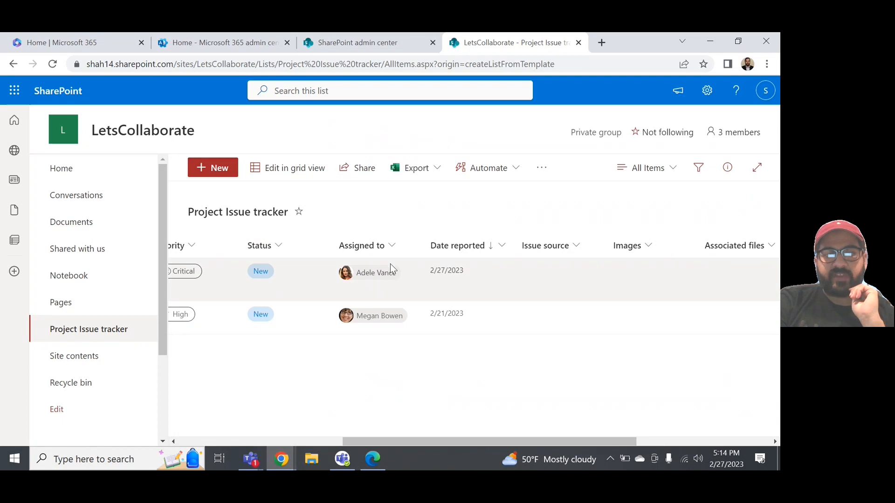
scroll(390, 264, left, 6)
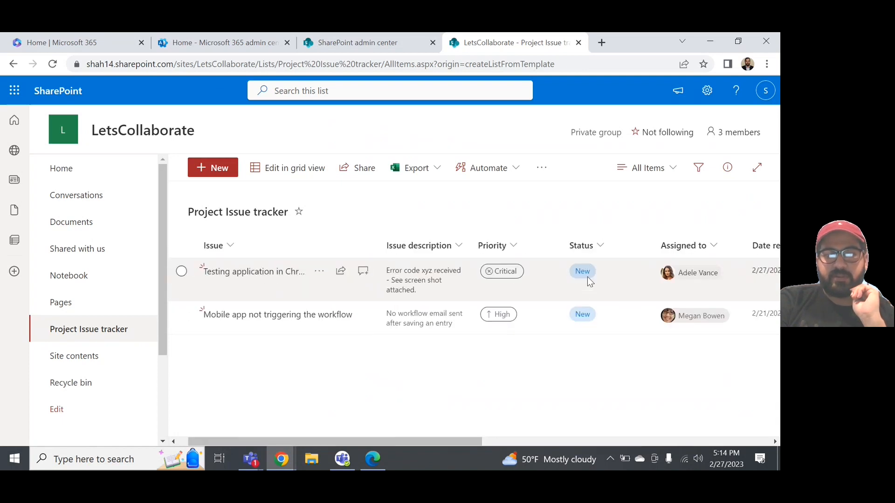
scroll(600, 275, right, 10)
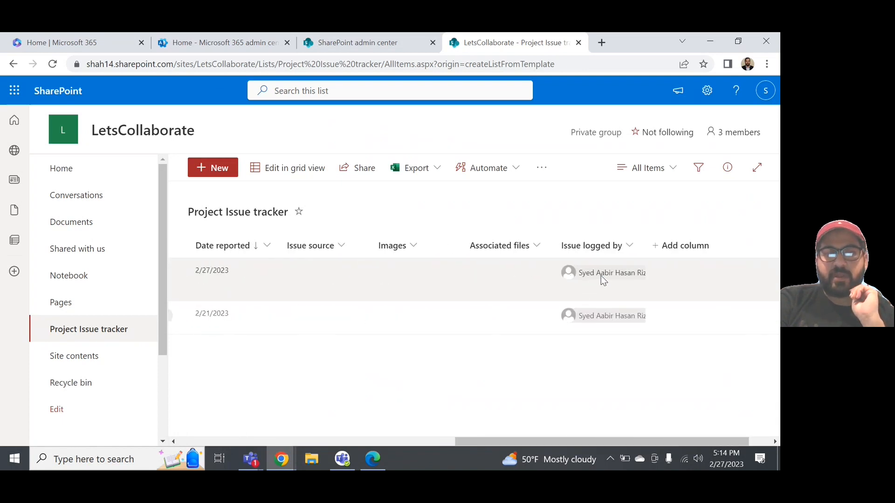
scroll(600, 275, right, 2)
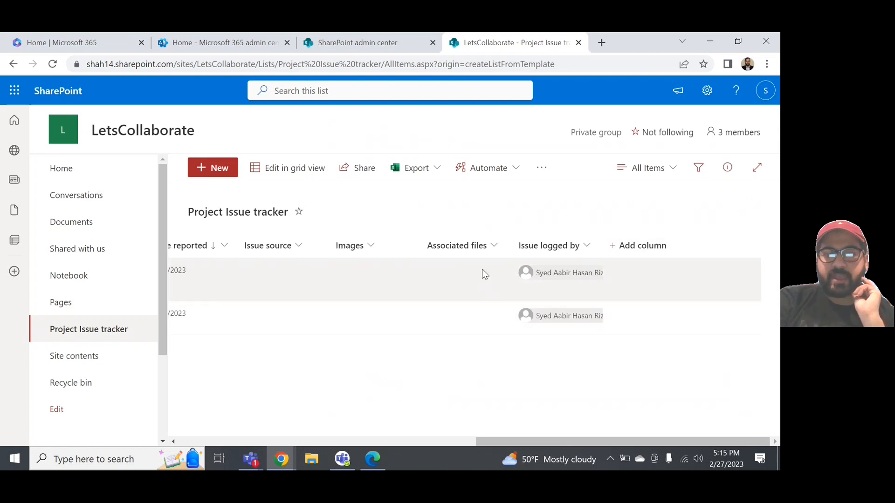
- Start a new Choice column named Category in the Project Issue tracker list
click(642, 258)
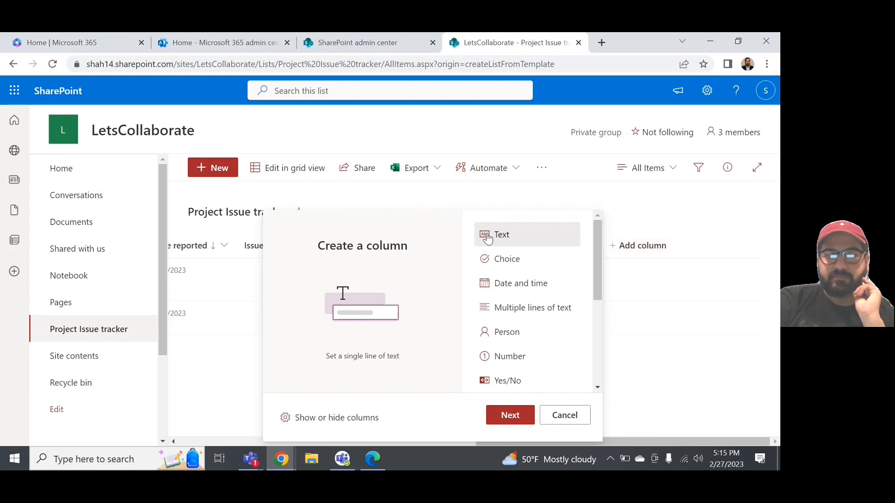
click(501, 261)
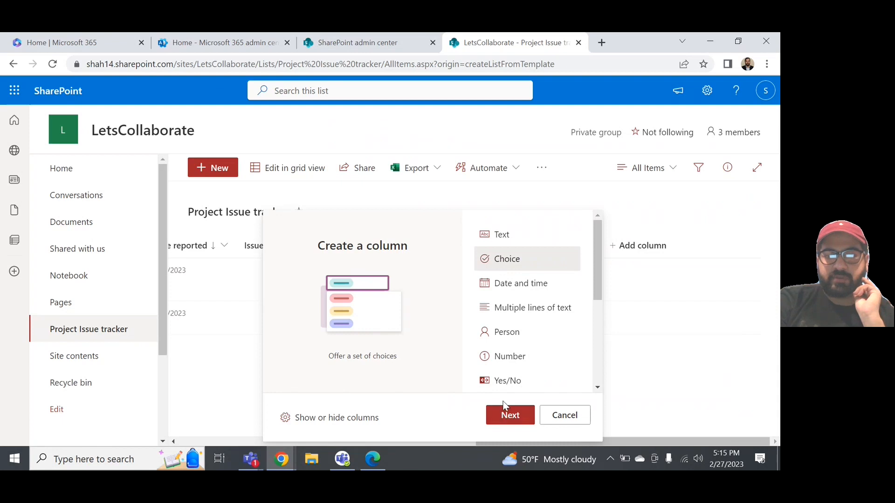
click(506, 418)
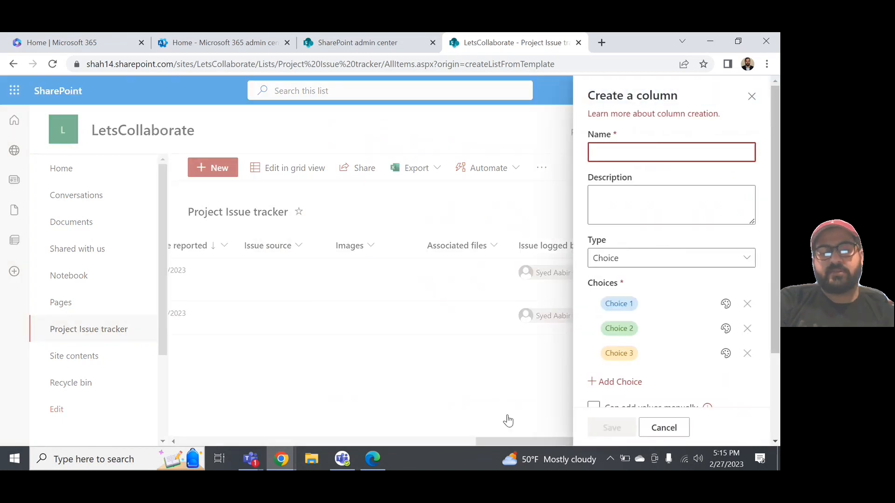
text(Catef)
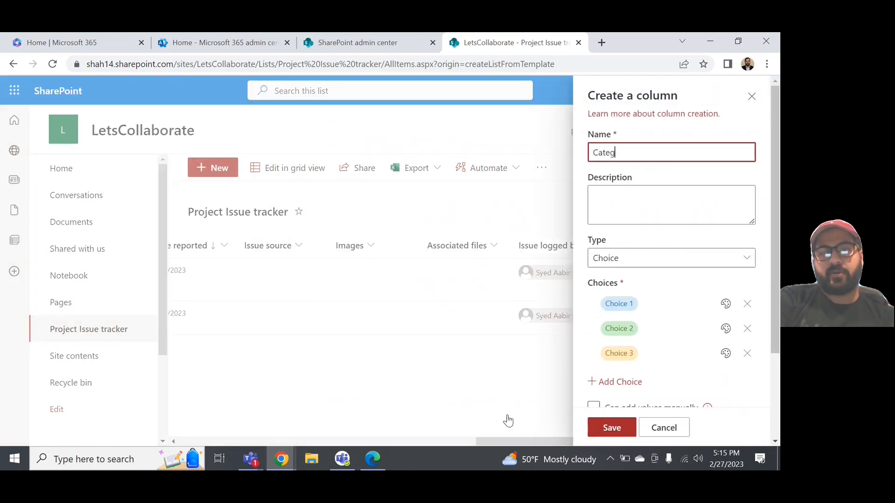
text(ory)
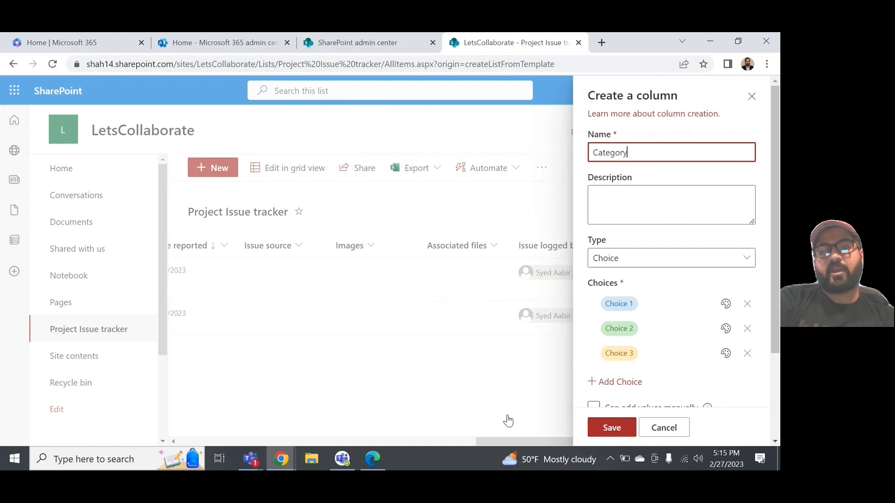
click(646, 261)
click(646, 260)
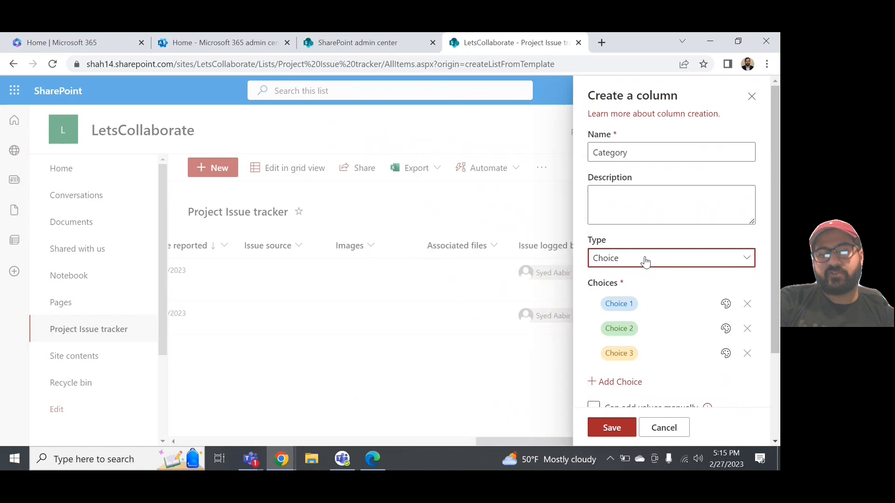
- Define the Category choices as Project Testing, Mobile Team and Escalation, and save the column
click(624, 302)
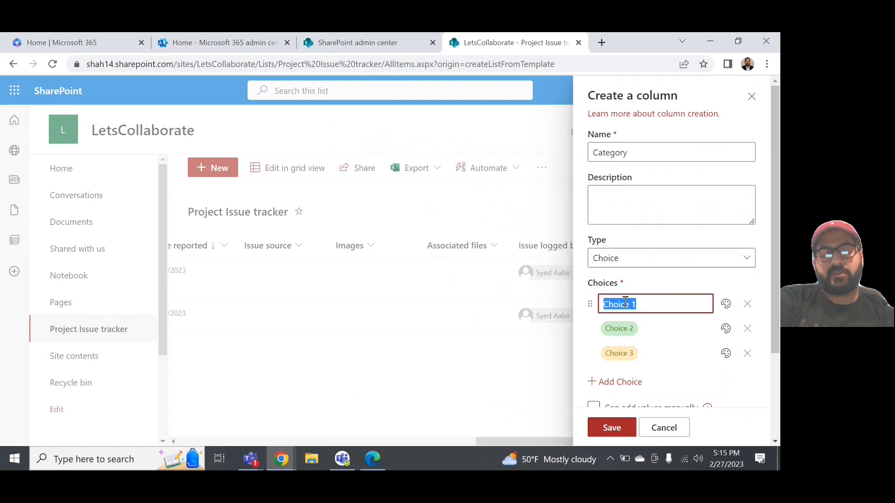
text(Project Testing)
click(622, 325)
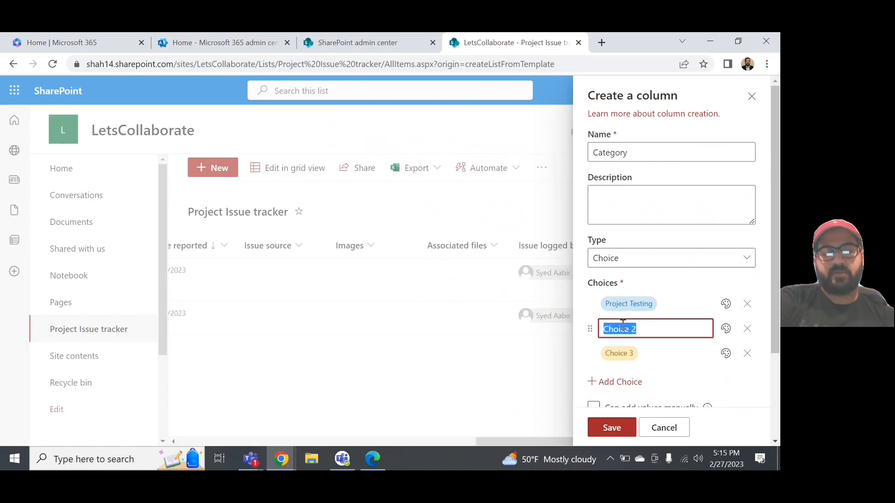
text(Mobile)
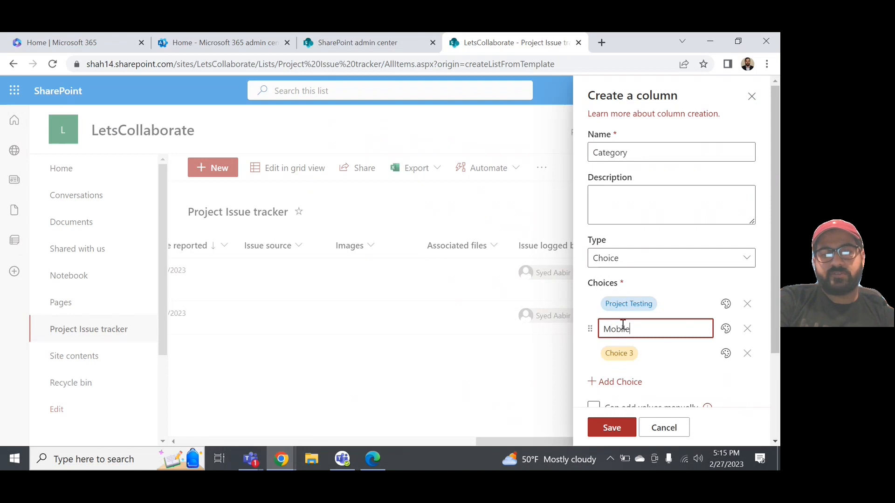
text( Team)
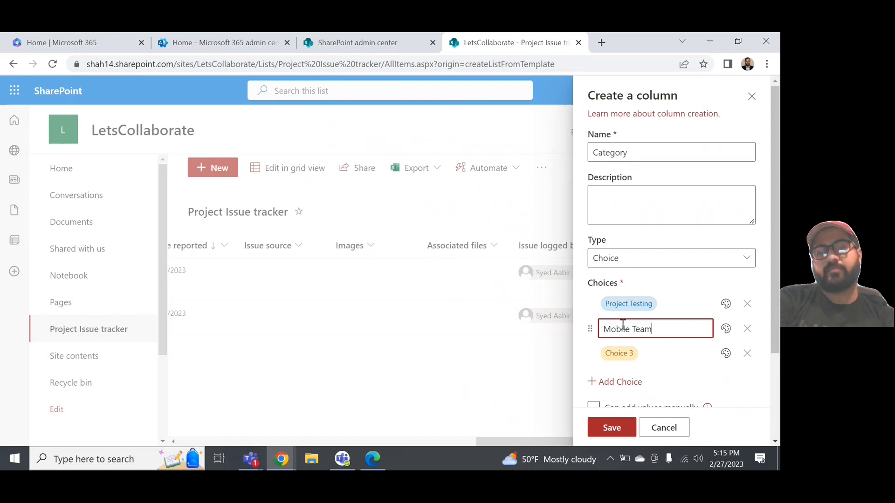
click(619, 355)
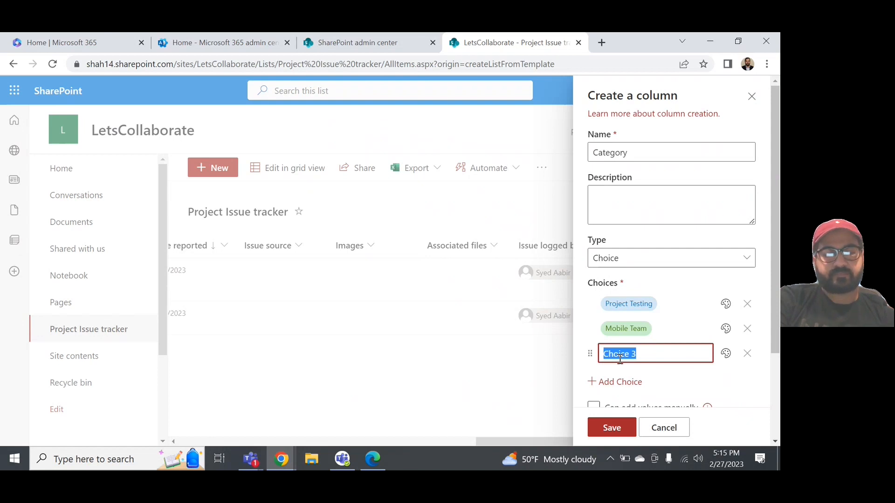
text(Escalation)
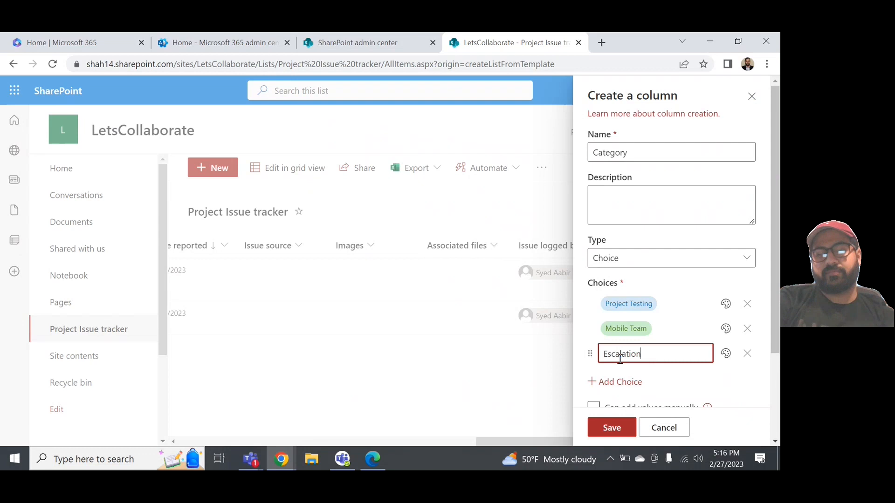
click(616, 429)
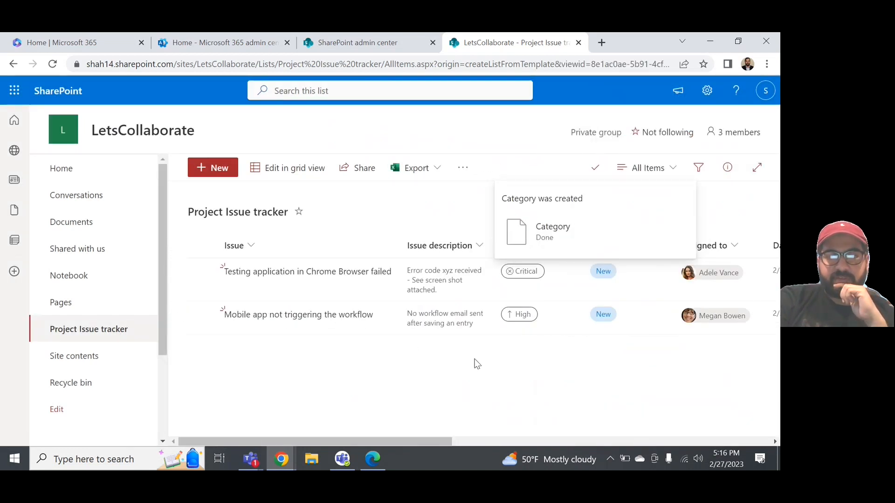
- Set the Chrome Browser testing issue's category to Project Testing and save the item
click(302, 275)
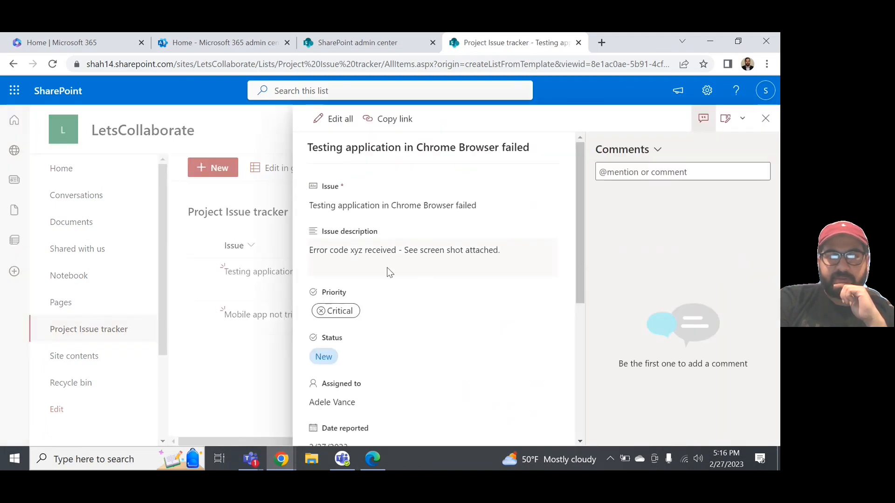
click(336, 122)
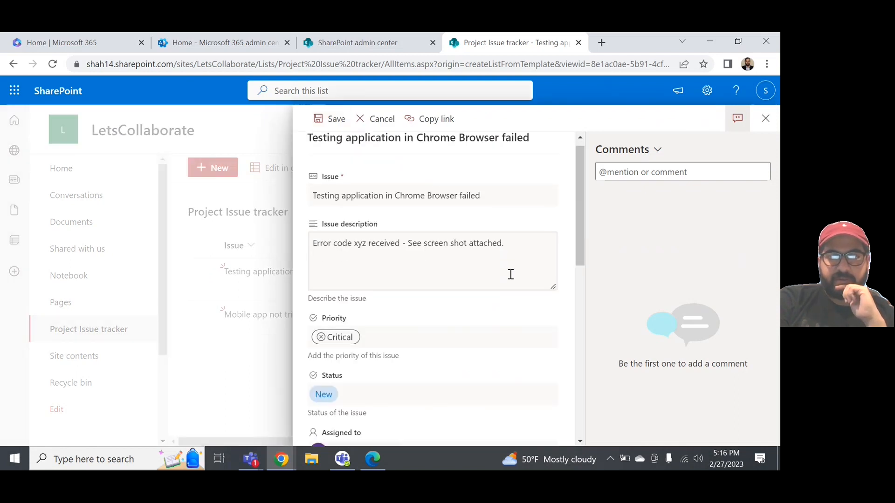
scroll(511, 274, down, 10)
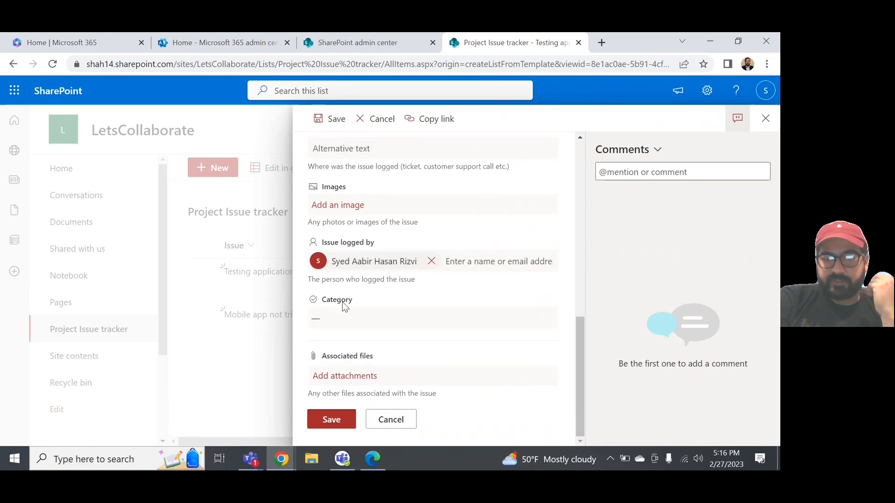
click(347, 317)
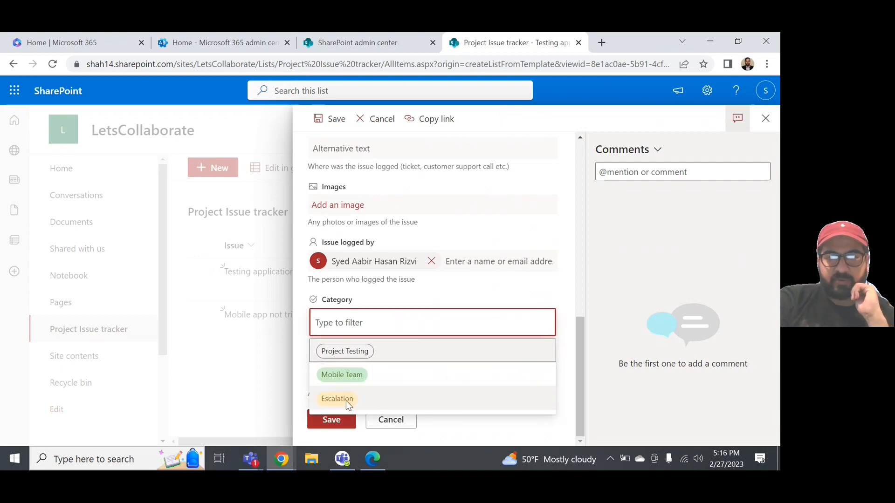
click(359, 357)
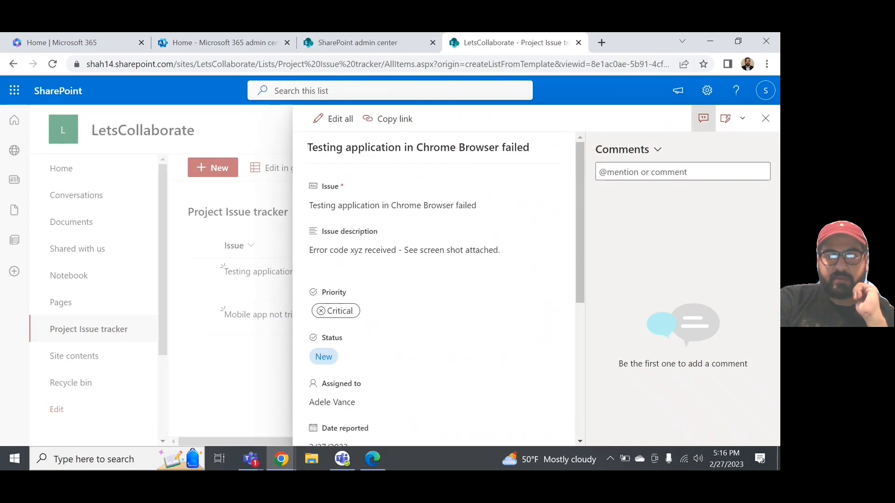
- Post the comment "Added an additional column data" on the Chrome Browser testing issue and close the item
click(657, 173)
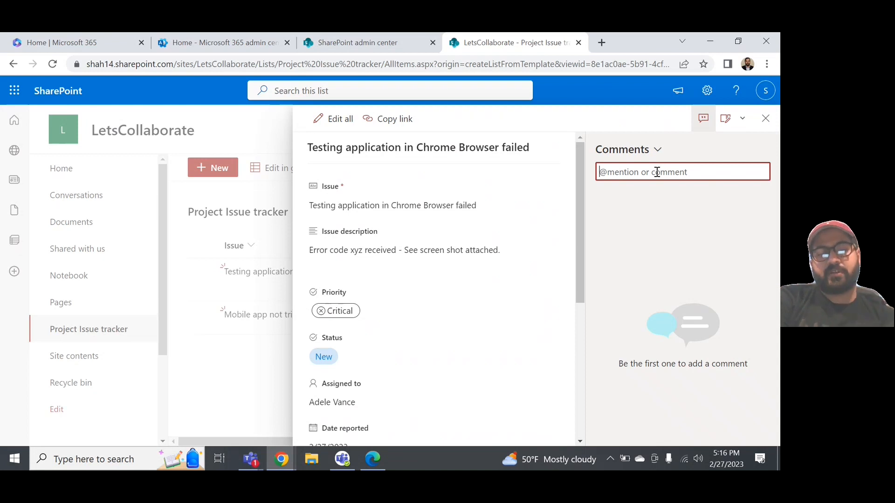
text(Added a )
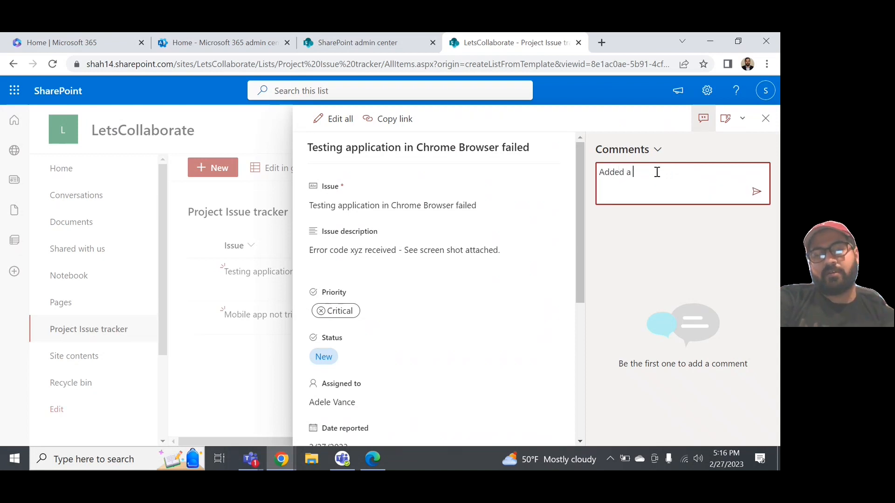
text(n additio)
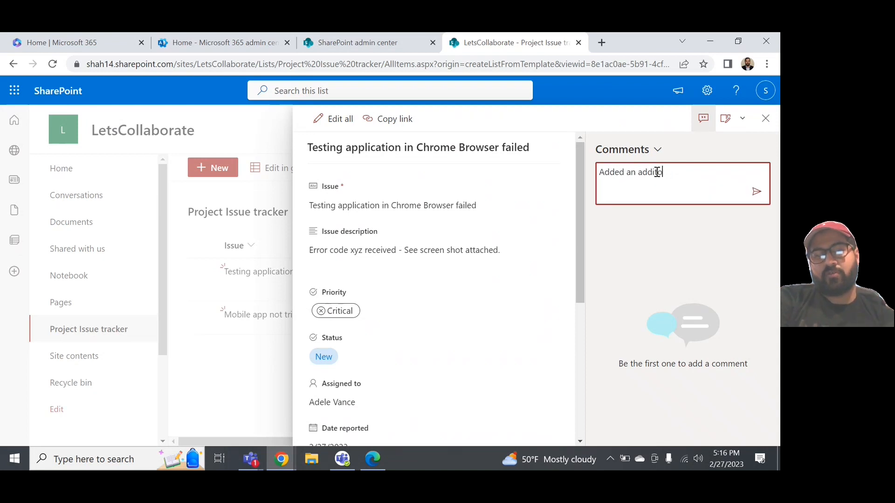
text(nal co)
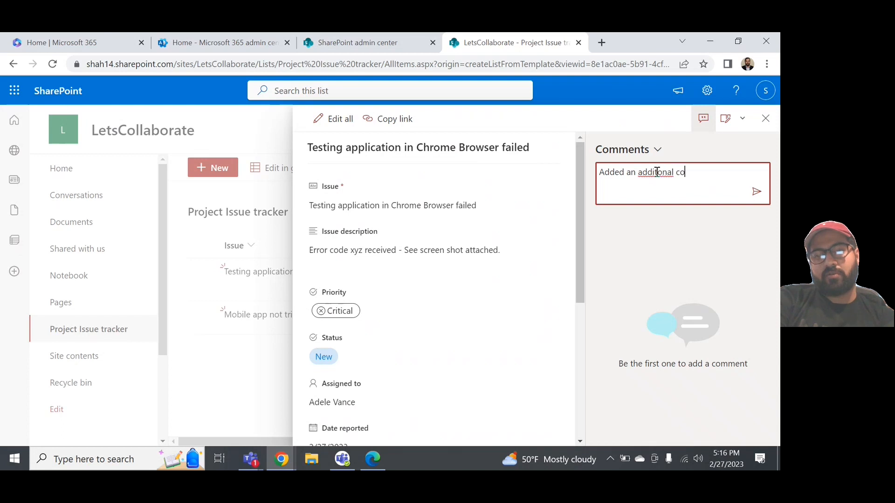
text(lumn data)
right_click(656, 171)
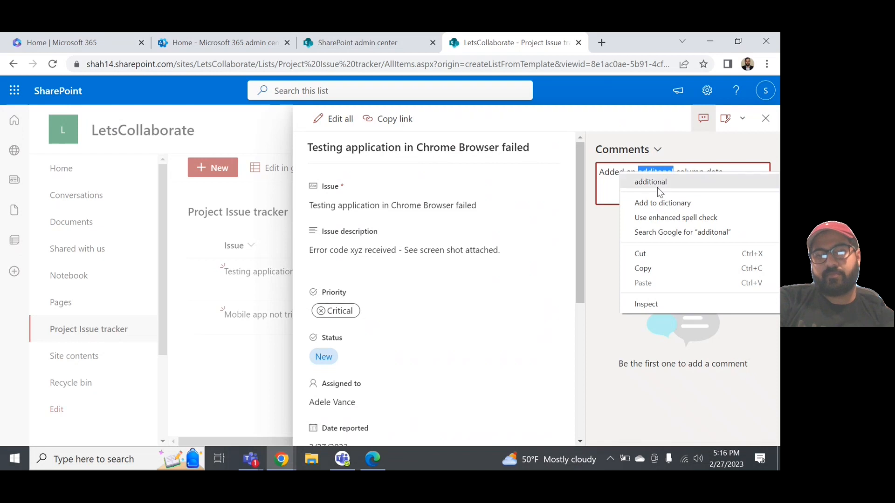
click(657, 182)
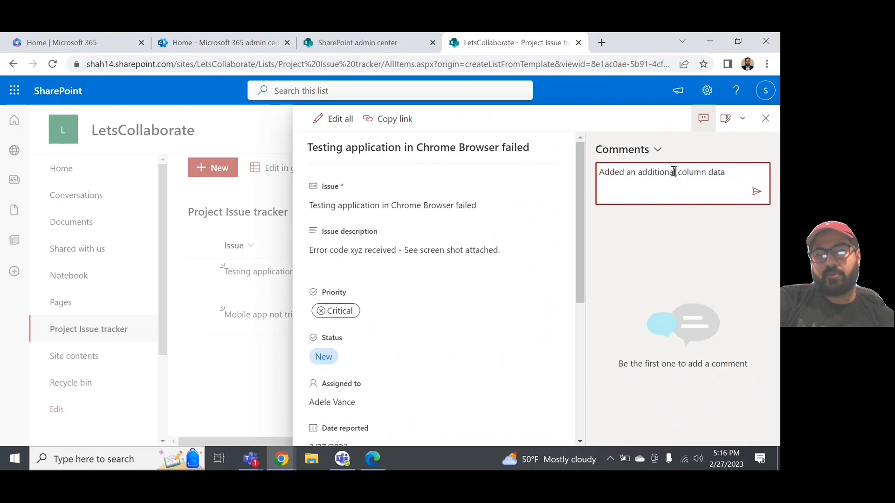
click(756, 191)
click(765, 119)
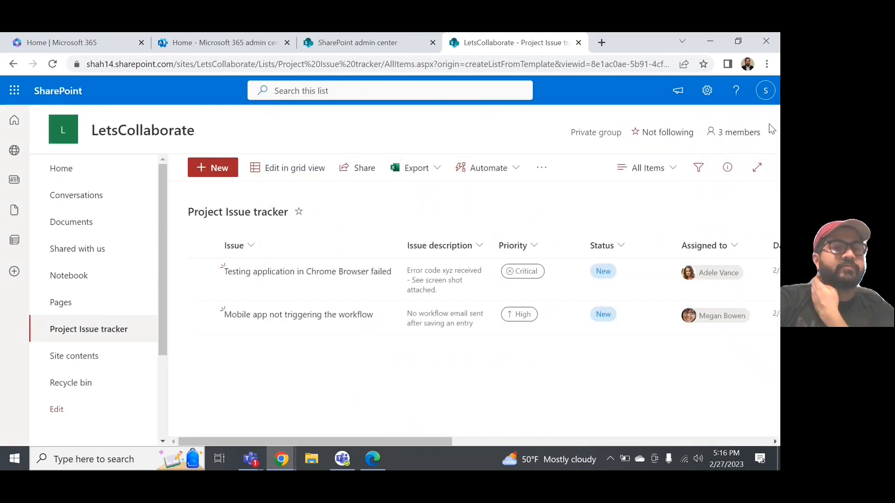
- Edit the mobile app workflow issue and set its category to Mobile Team
click(290, 316)
click(333, 118)
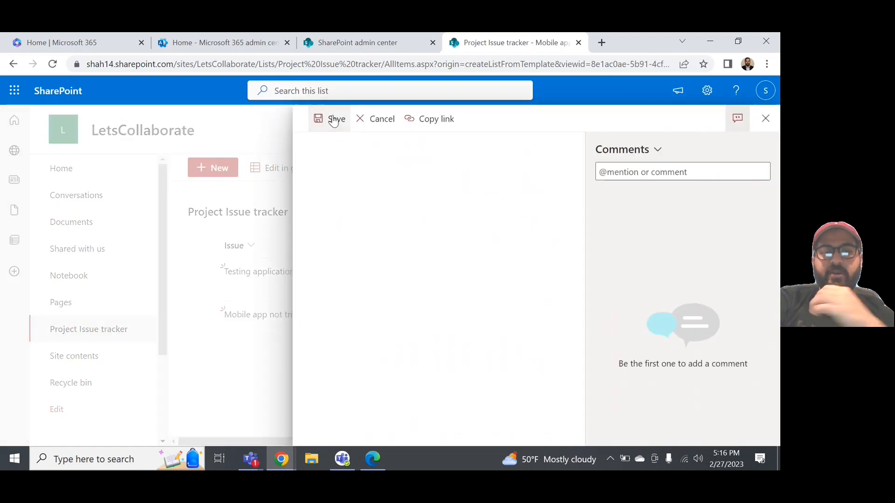
scroll(442, 288, down, 8)
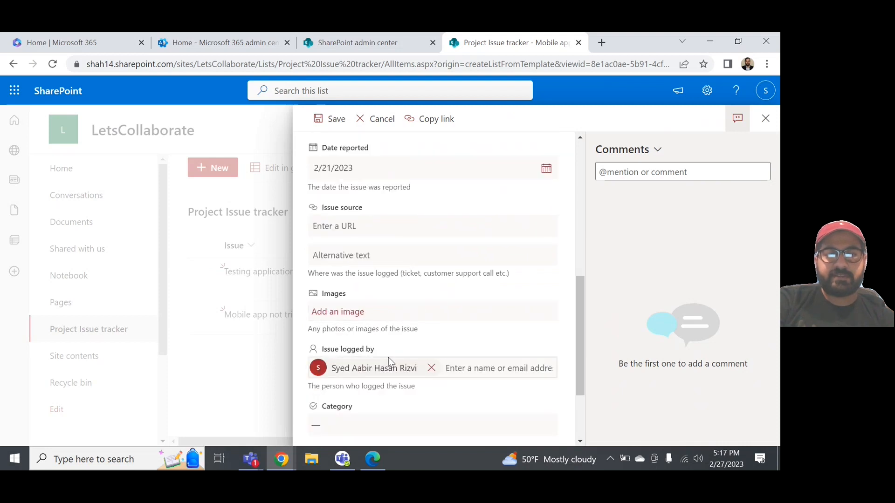
scroll(373, 361, down, 1)
click(356, 365)
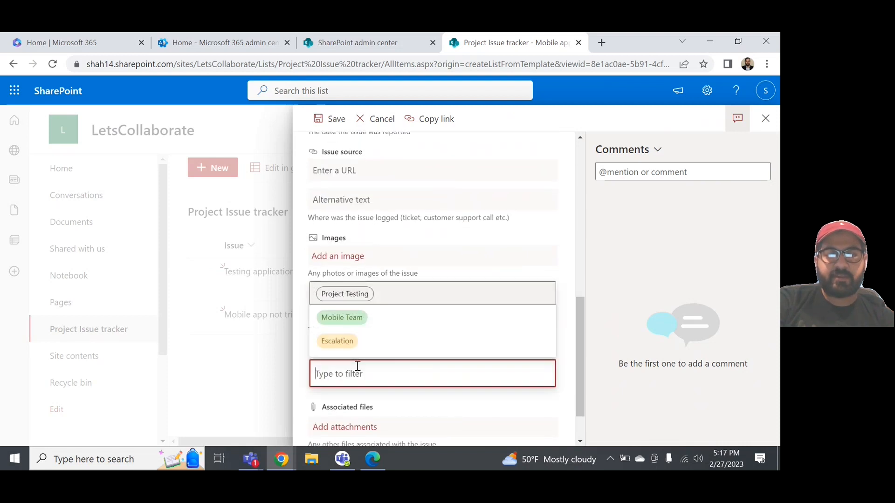
click(343, 320)
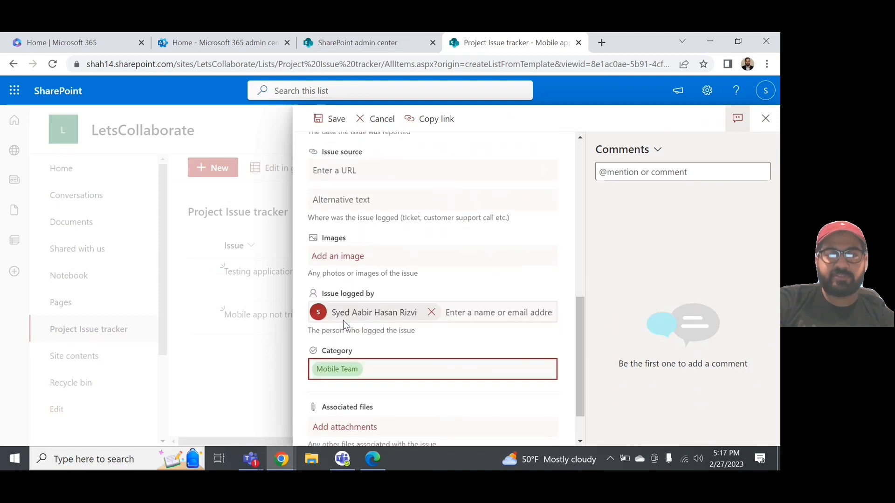
- Post the comment "Added category value" on the mobile app issue and close the item
click(662, 173)
text(Added a)
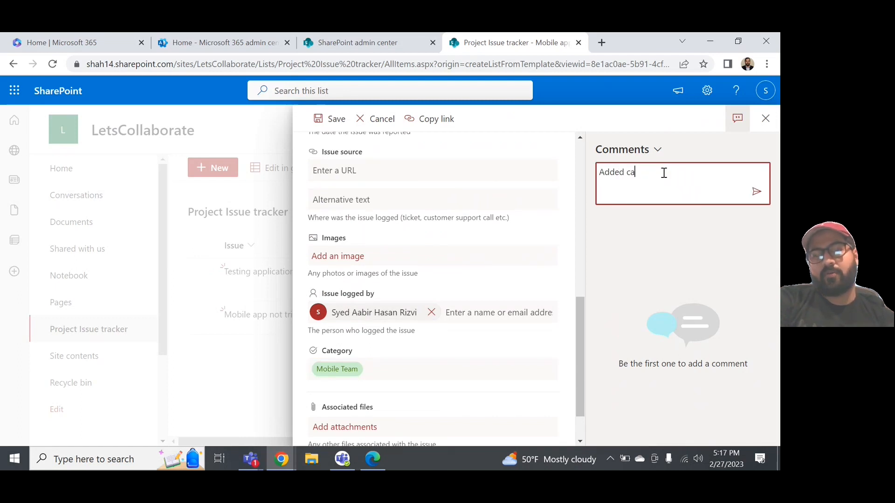
text(ategory)
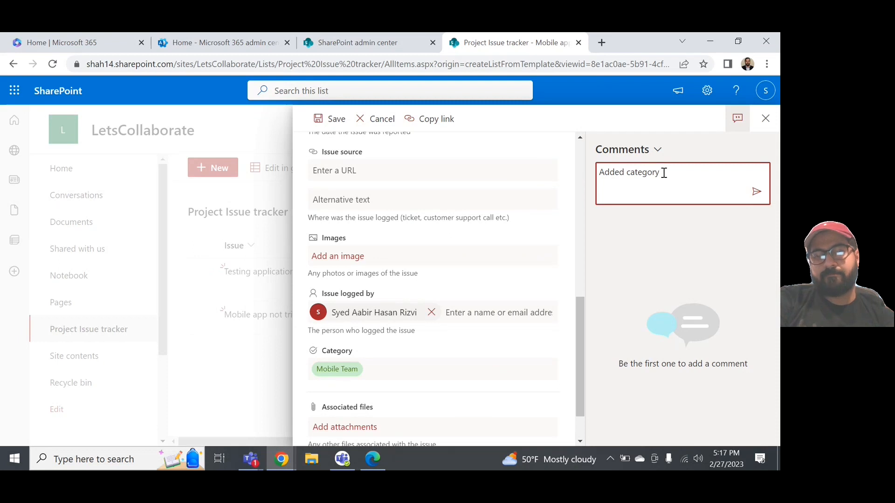
text( value)
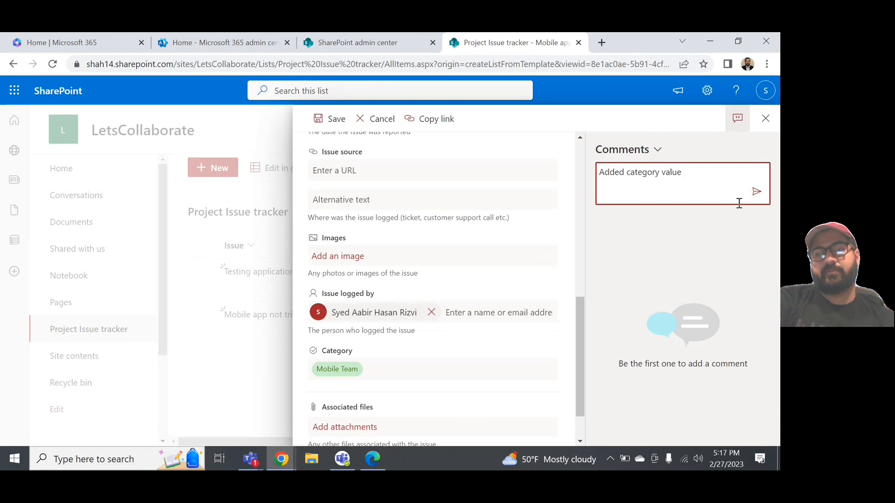
click(751, 199)
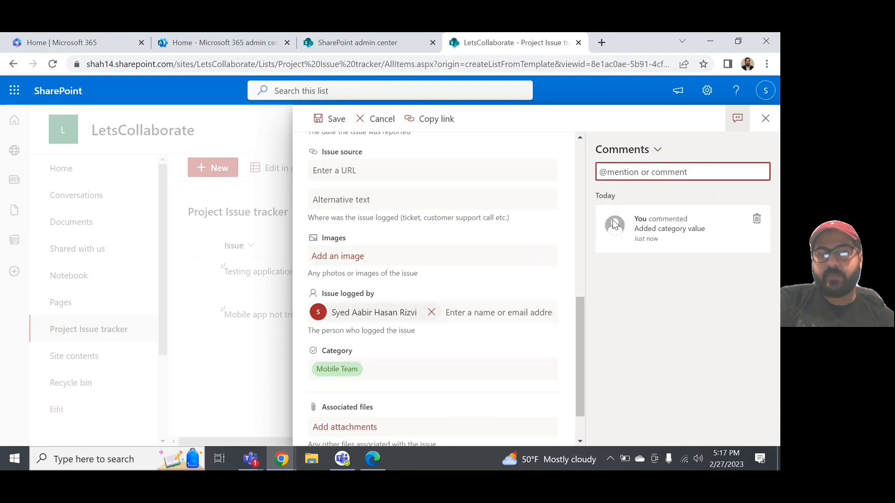
click(764, 120)
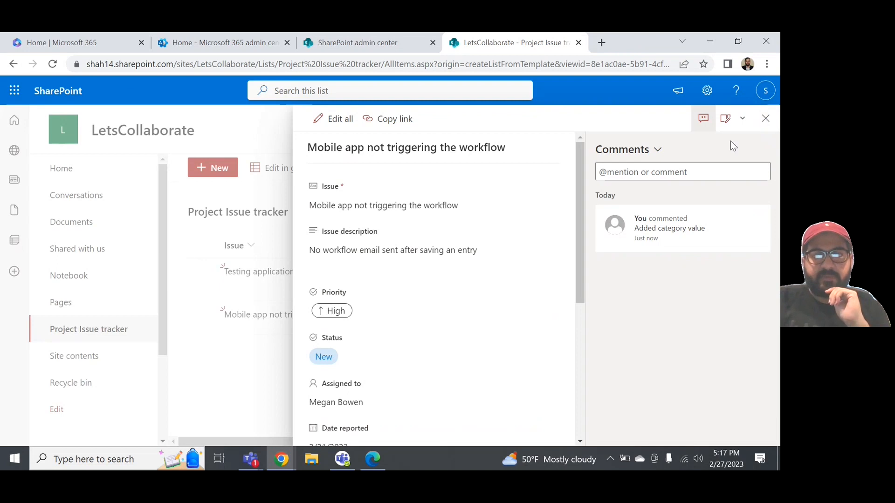
click(764, 120)
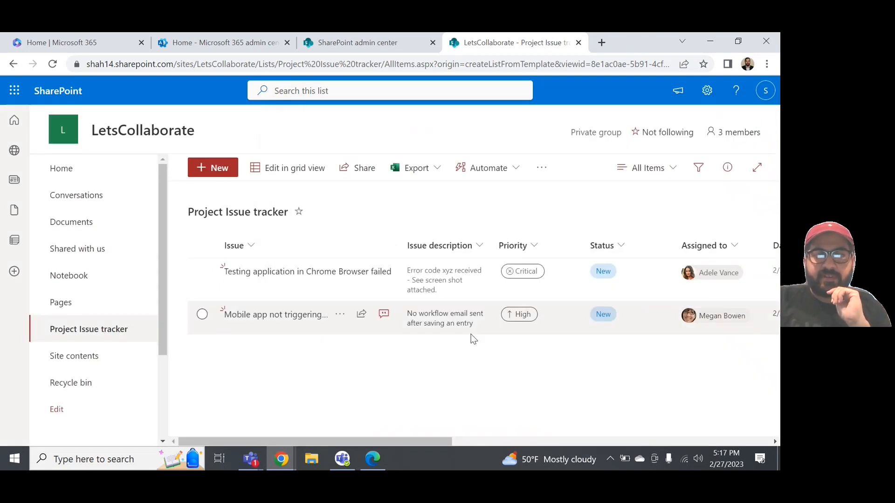
- Reload the Project Issue tracker list and check the Category values of both issues
scroll(471, 334, right, 5)
scroll(471, 334, right, 2)
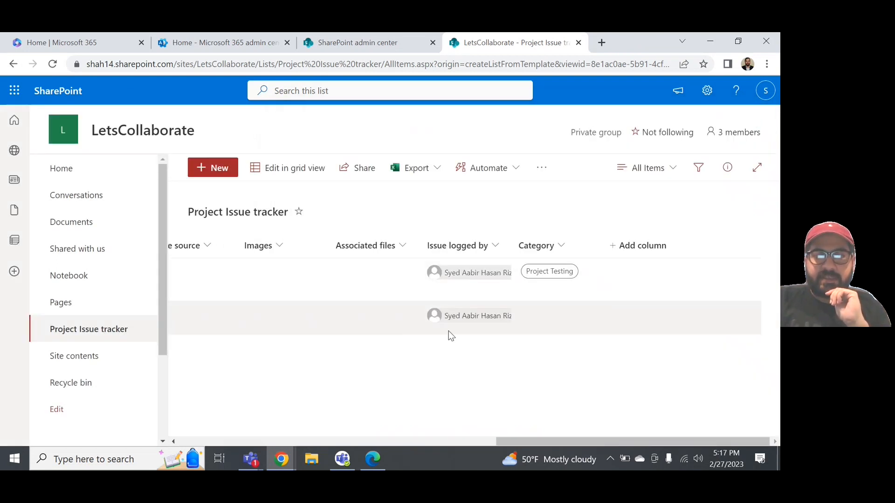
click(52, 65)
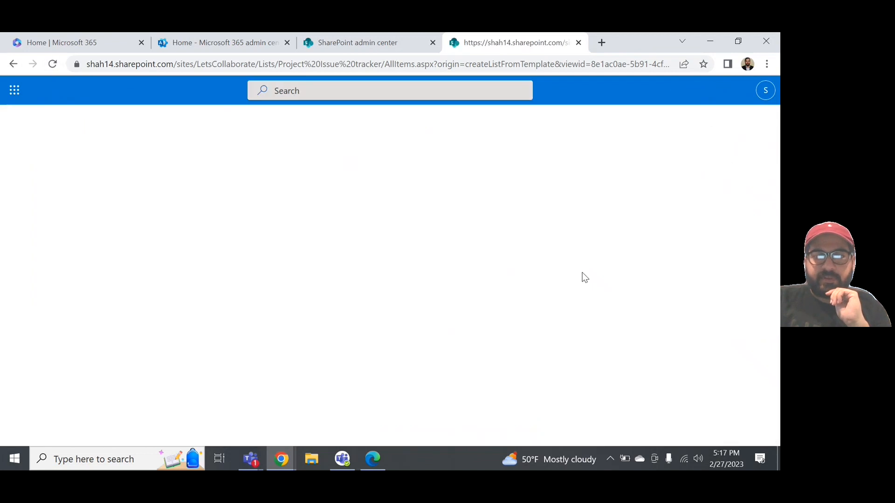
scroll(653, 323, right, 7)
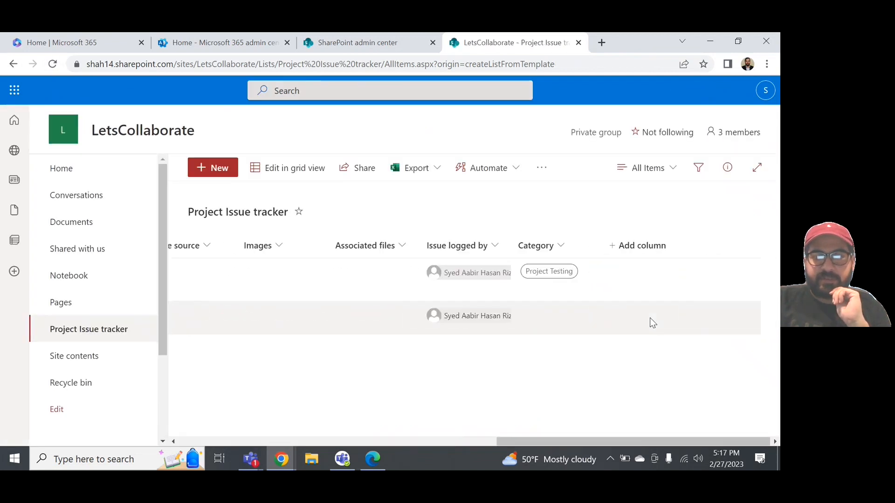
scroll(434, 330, left, 10)
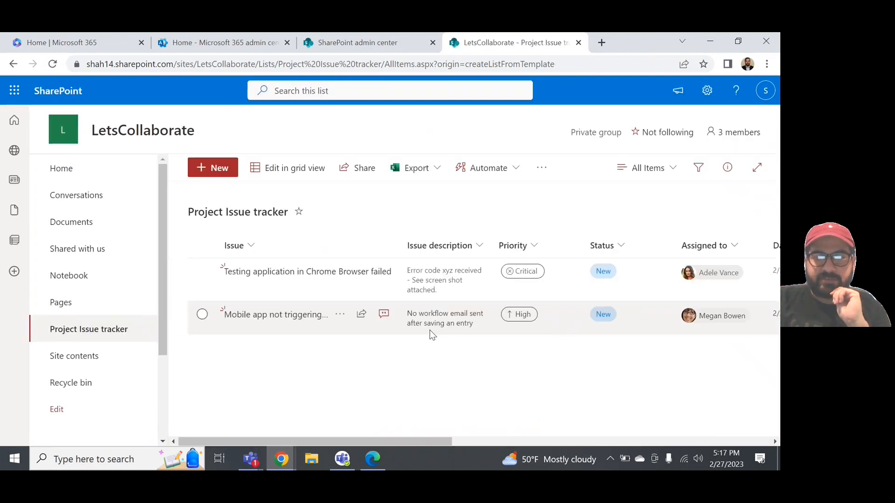
- Reopen the mobile app workflow issue for editing, set its category to Mobile Team, save it and close the item
click(232, 320)
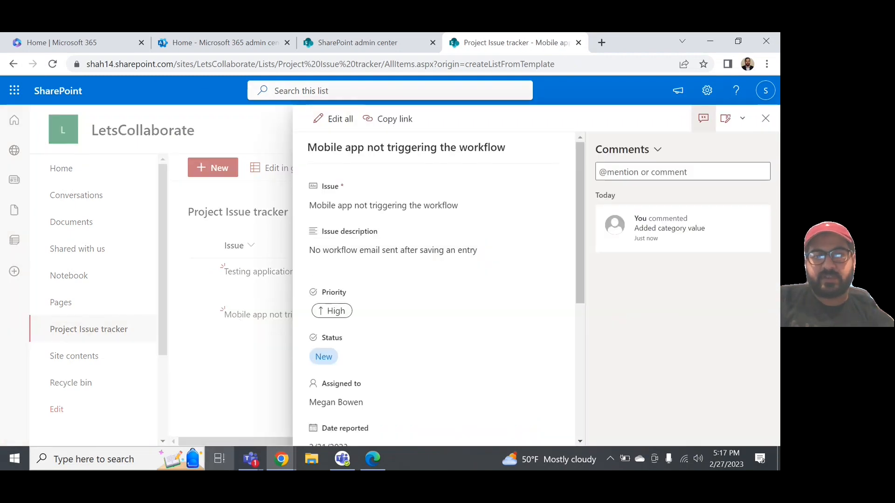
key(super+Tab)
click(120, 178)
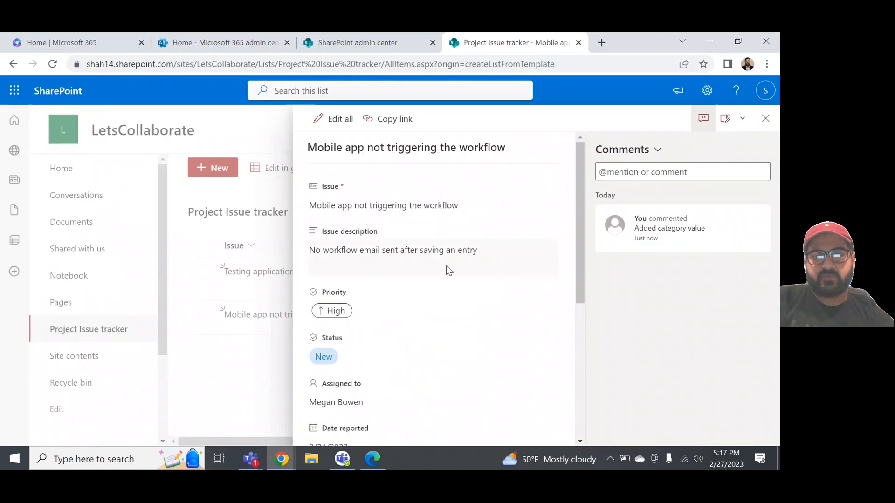
scroll(374, 333, down, 5)
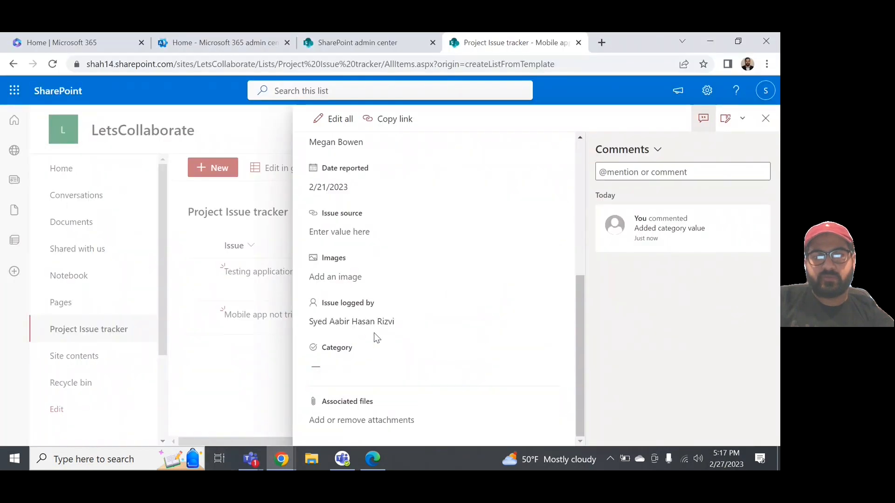
click(336, 117)
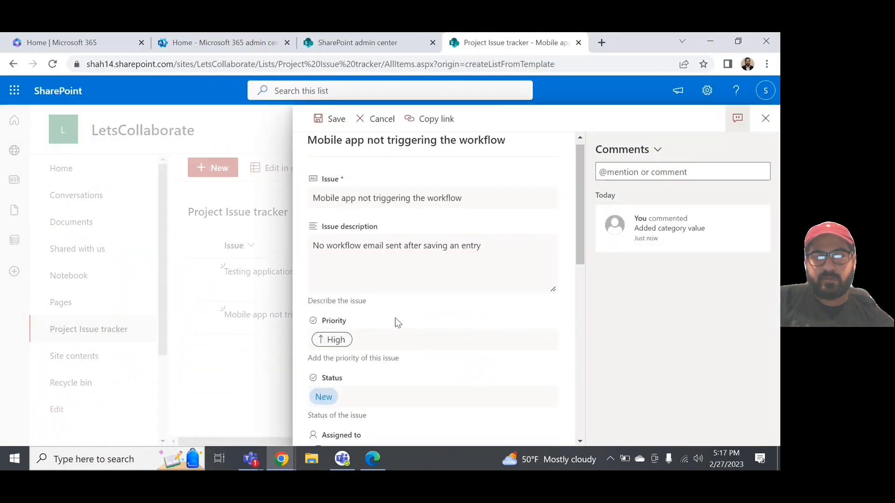
scroll(395, 322, down, 10)
click(396, 323)
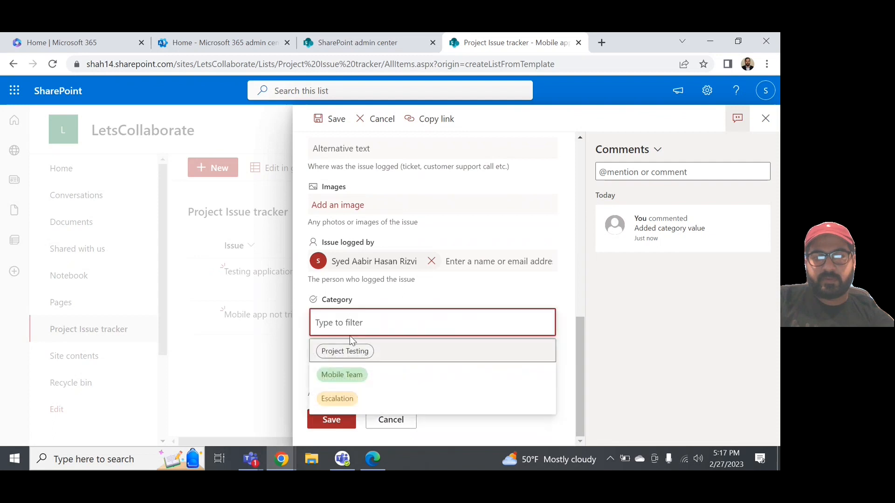
click(349, 379)
click(334, 419)
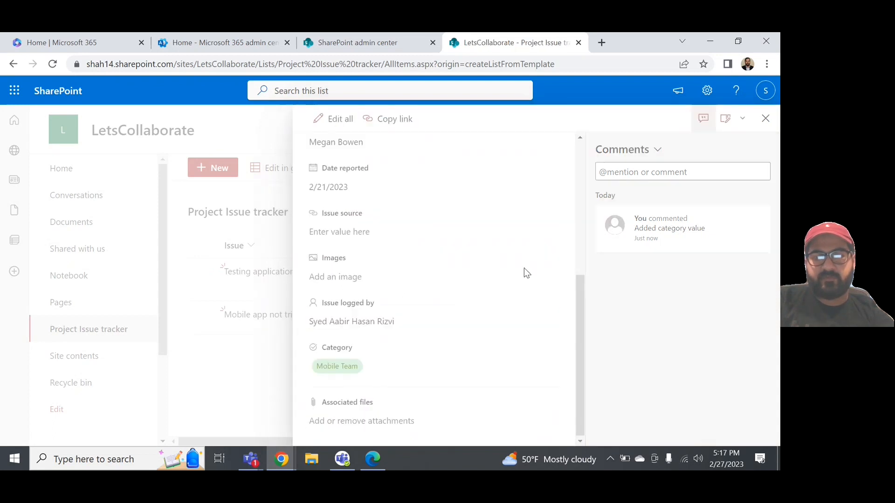
click(767, 119)
- Move the Category column so that it sits between Issue description and Priority
scroll(465, 359, right, 10)
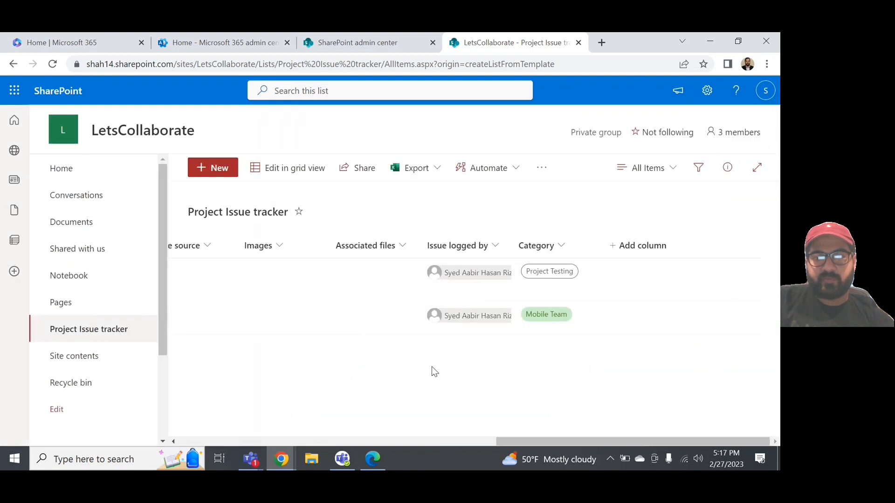
scroll(431, 368, left, 10)
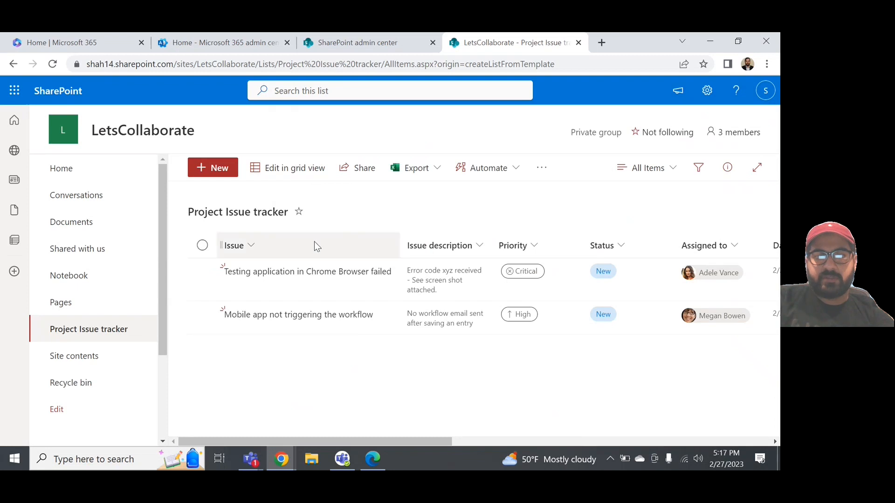
scroll(438, 270, right, 10)
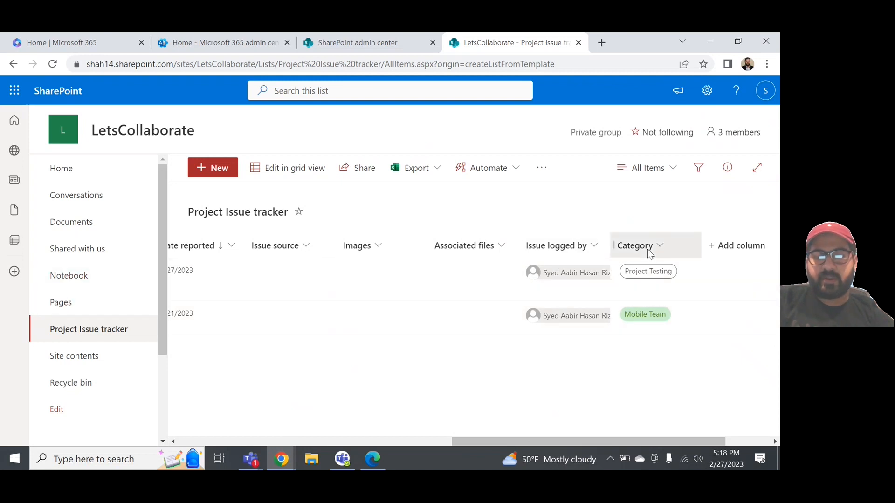
mouse_move(650, 253)
mouse_down()
mouse_move(465, 245)
mouse_move(208, 256)
mouse_move(140, 244)
mouse_move(181, 257)
mouse_move(148, 259)
mouse_move(209, 250)
mouse_up()
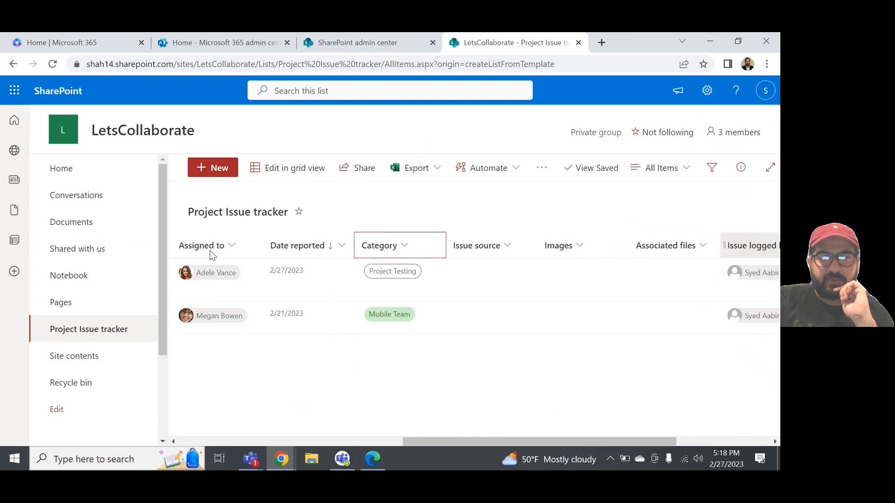
scroll(210, 250, left, 8)
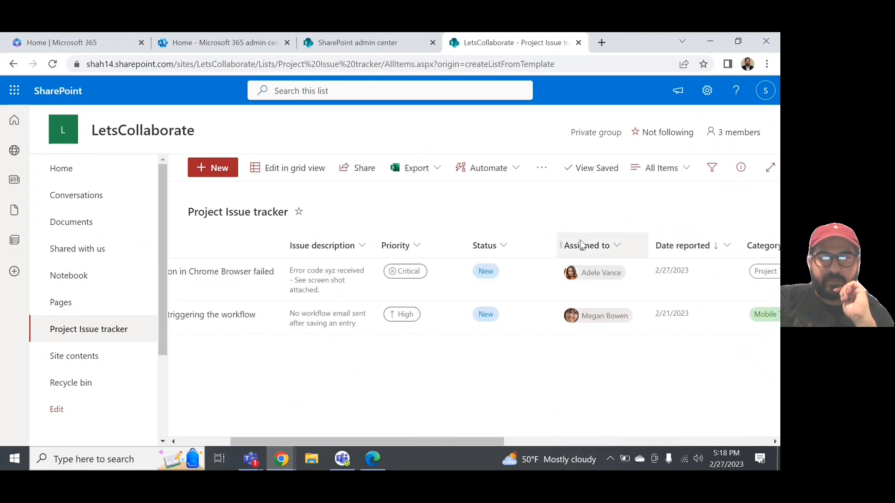
mouse_move(763, 250)
mouse_down()
mouse_move(421, 235)
mouse_move(463, 265)
mouse_move(388, 247)
mouse_move(373, 252)
mouse_up()
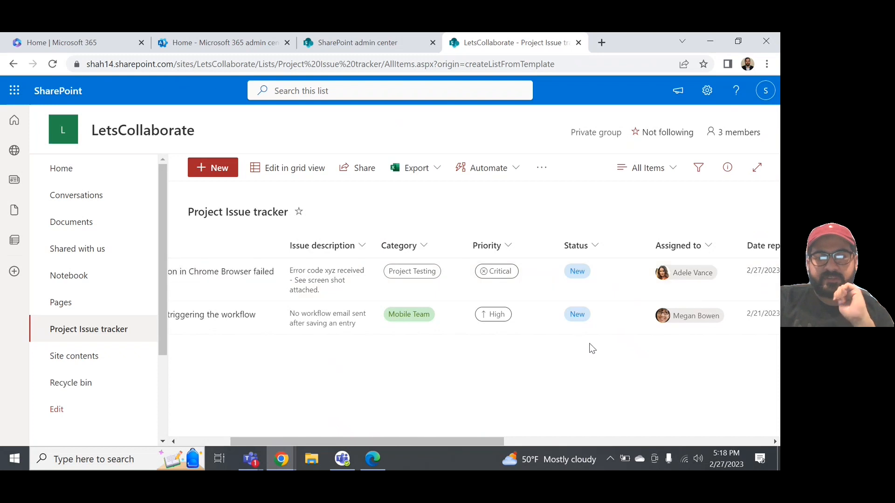
- Move the Issue logged by column so that it directly follows Date reported
scroll(552, 337, right, 10)
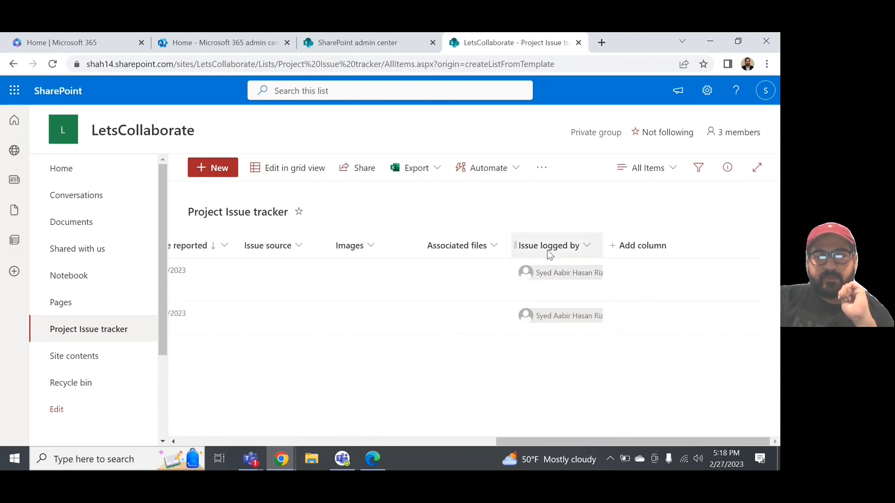
mouse_move(548, 247)
mouse_down()
mouse_move(405, 239)
mouse_move(235, 254)
mouse_move(231, 244)
mouse_up()
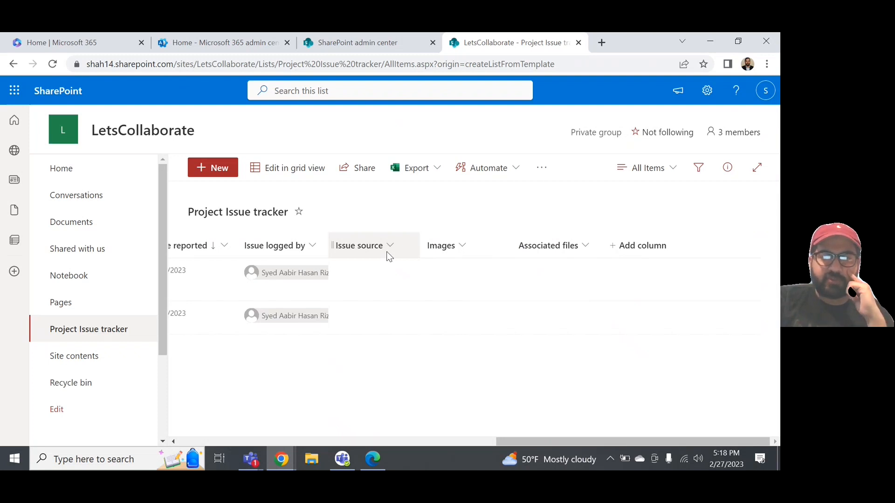
scroll(434, 296, left, 5)
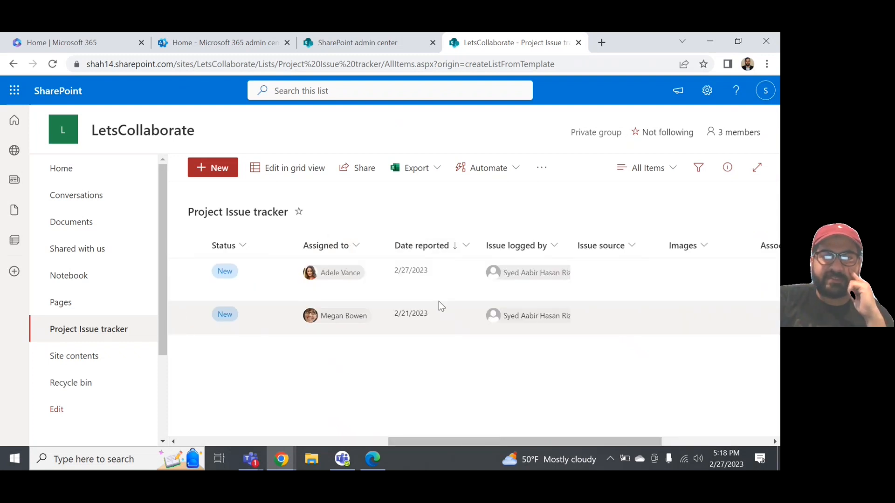
scroll(438, 301, left, 3)
scroll(438, 301, right, 10)
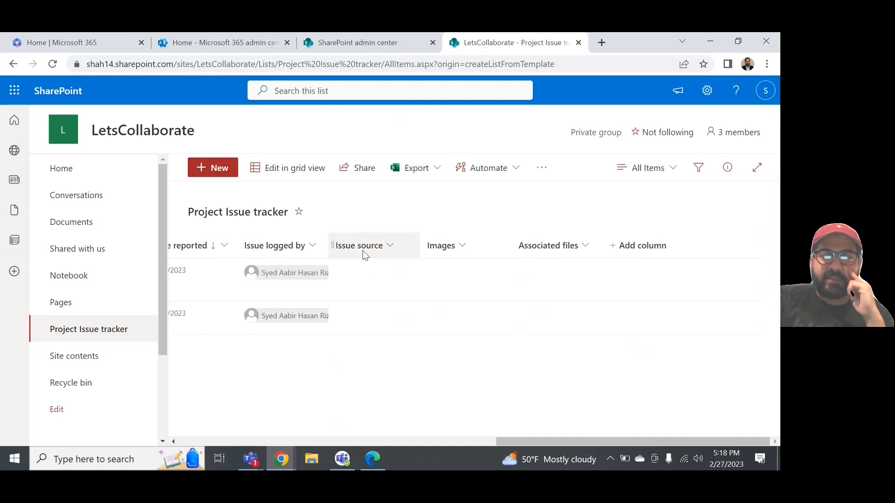
click(676, 176)
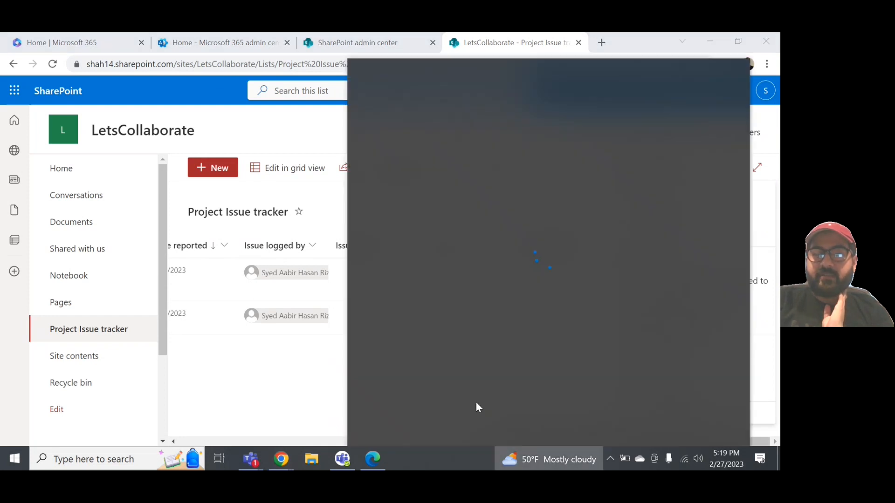
click(301, 392)
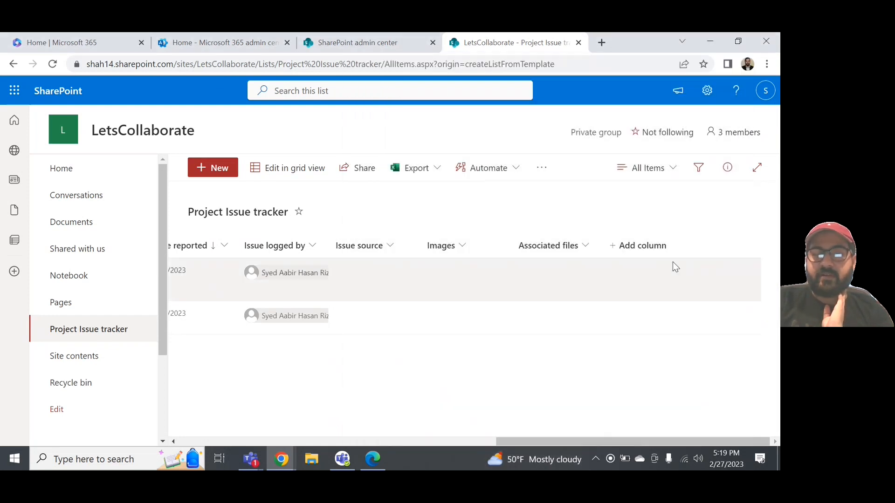
- Open the settings for showing or hiding the list's columns and select the ID column for display
click(650, 251)
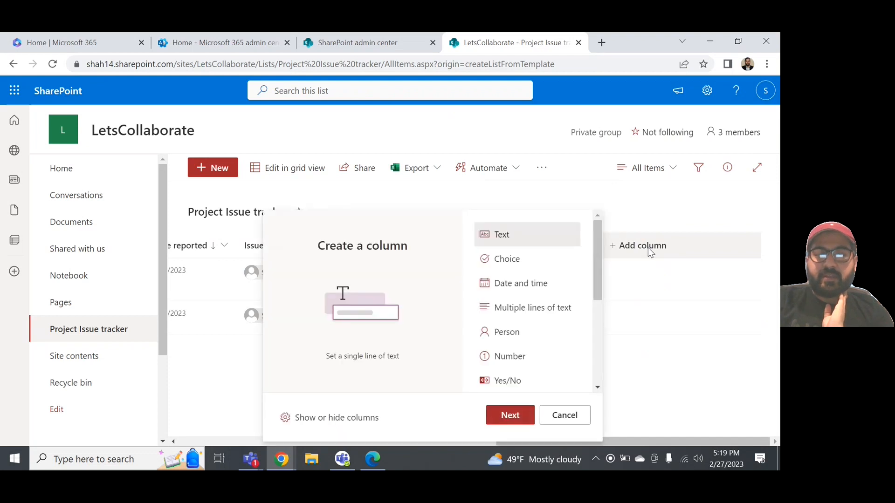
click(310, 418)
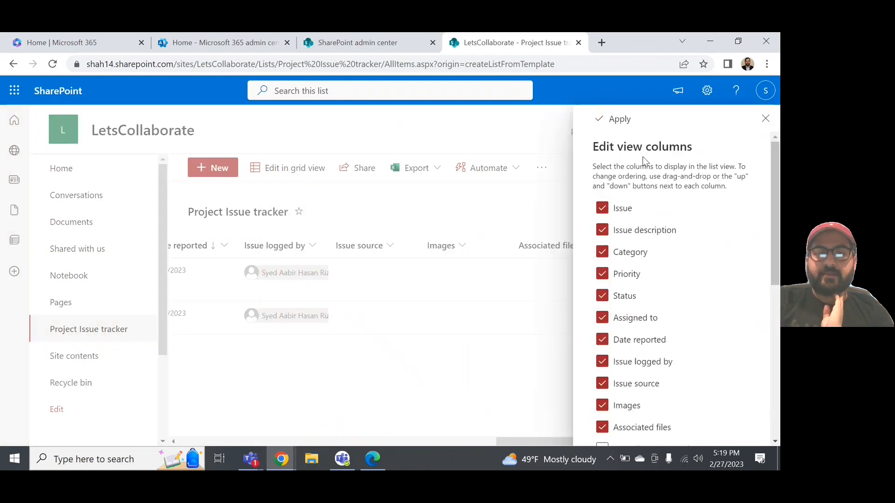
scroll(636, 231, down, 2)
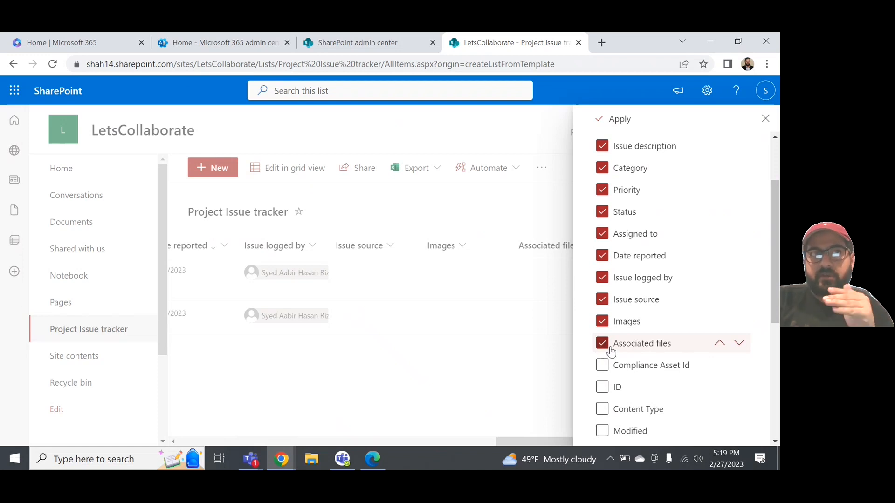
scroll(610, 352, down, 1)
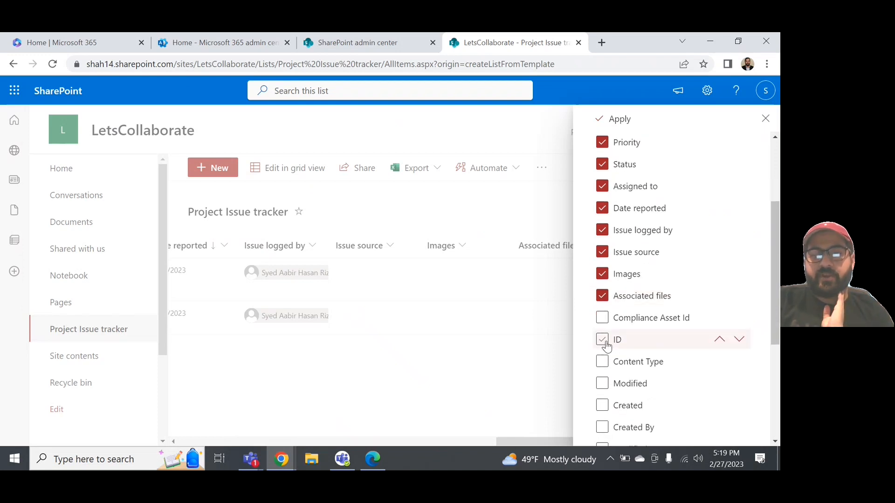
click(604, 342)
scroll(605, 346, down, 2)
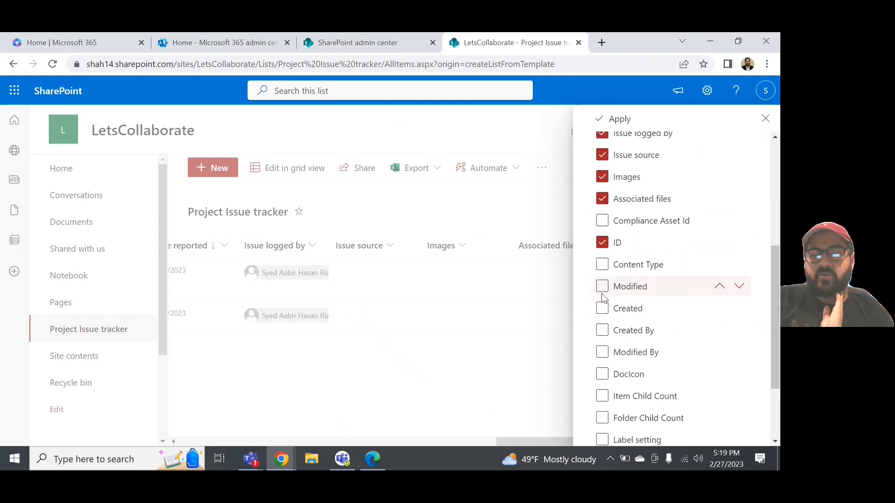
- Select the Created By, Created, Modified By and Modified columns for display and apply the column changes to the view
click(602, 331)
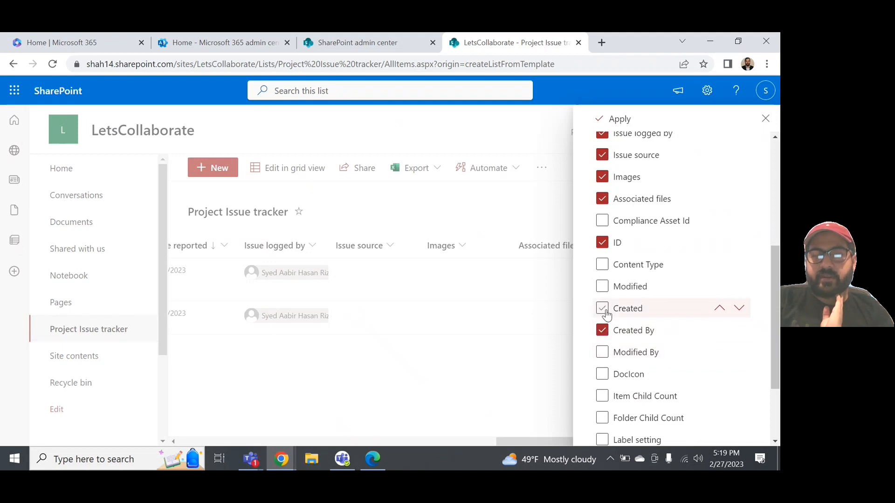
click(601, 308)
click(602, 353)
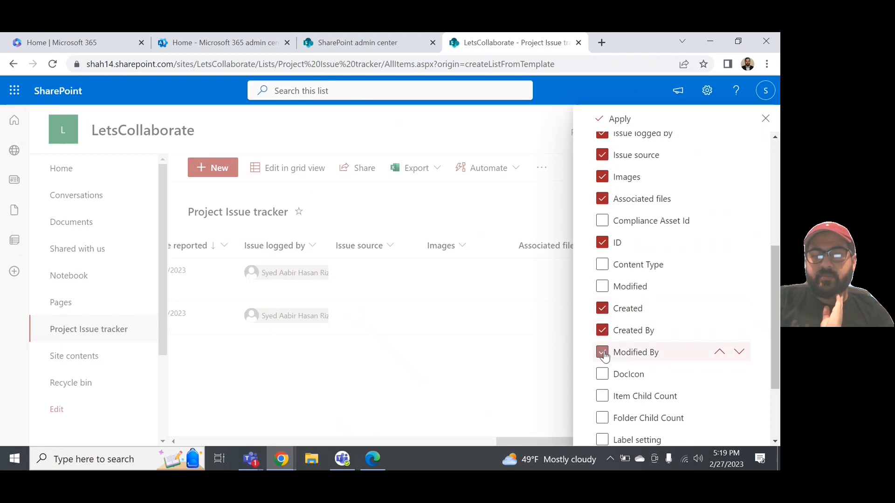
click(602, 286)
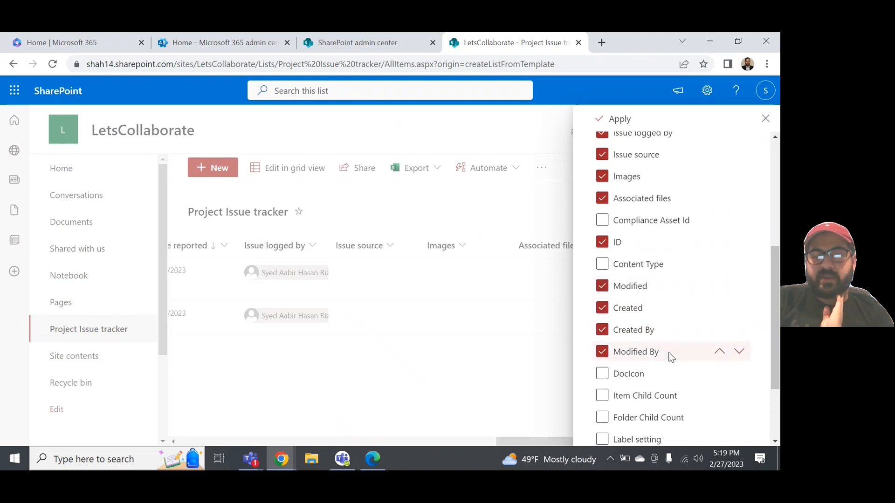
scroll(670, 356, down, 2)
scroll(670, 354, down, 1)
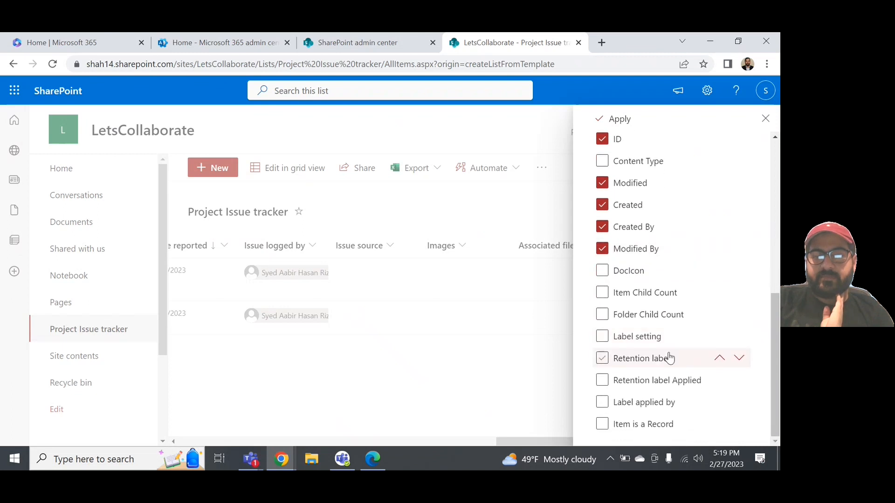
scroll(637, 264, up, 7)
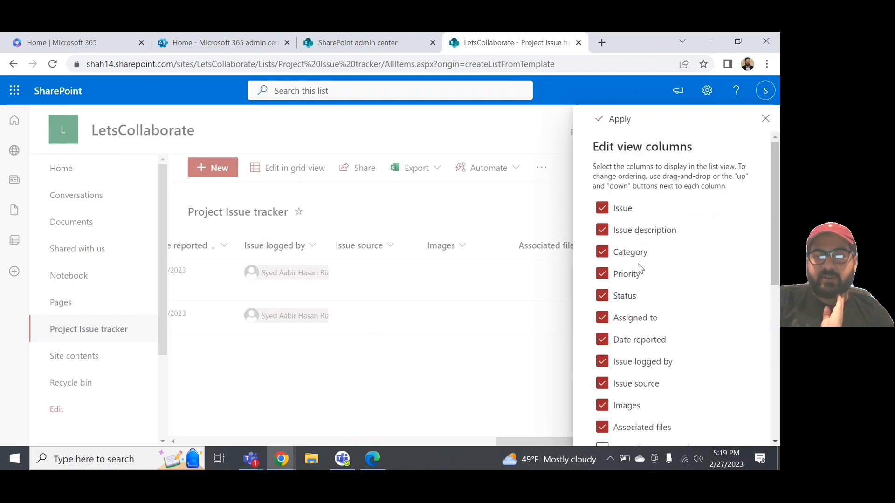
scroll(637, 264, down, 2)
scroll(638, 264, down, 2)
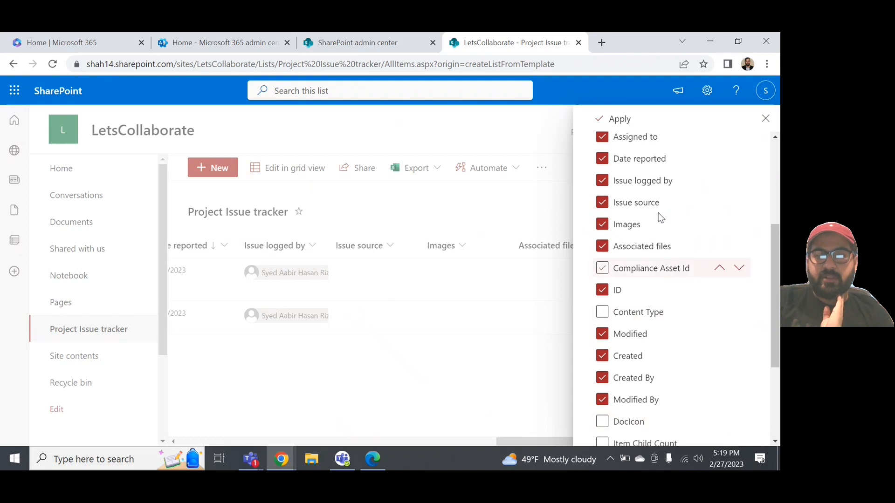
scroll(639, 224, up, 4)
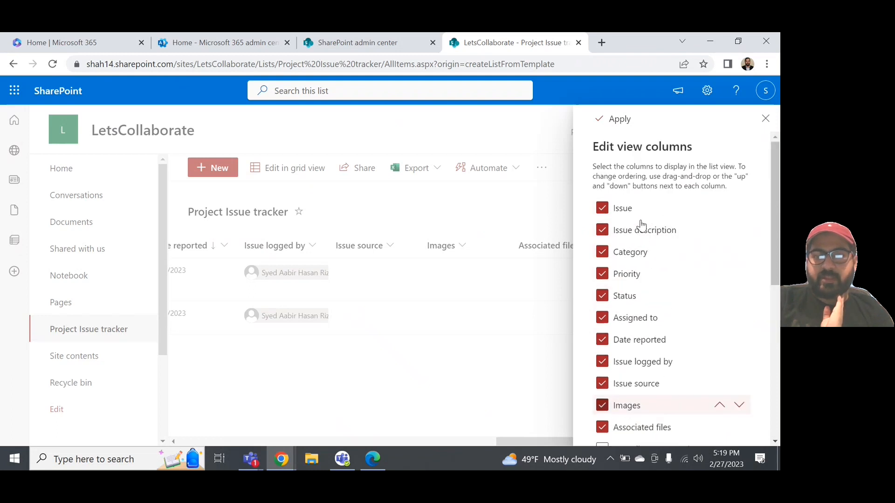
click(617, 120)
scroll(561, 334, right, 5)
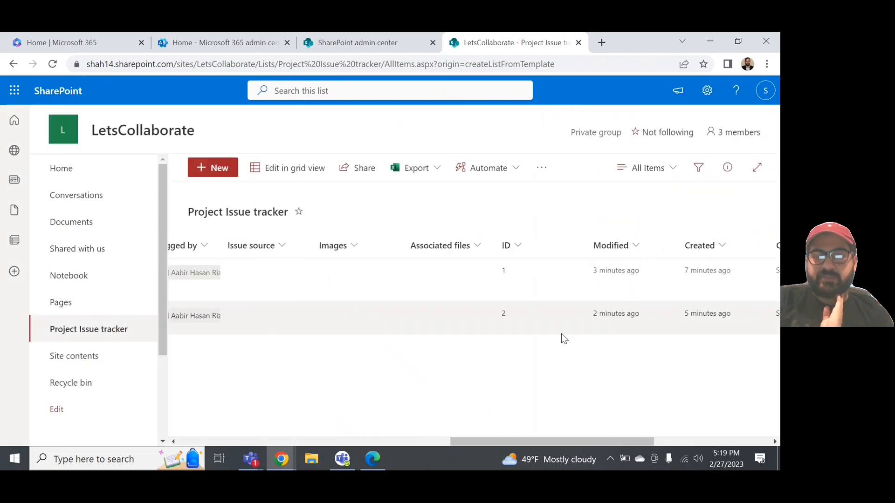
- Review the list's columns across the All Items view, including the ID, Modified, Created, Created By and Modified By columns
scroll(561, 334, right, 4)
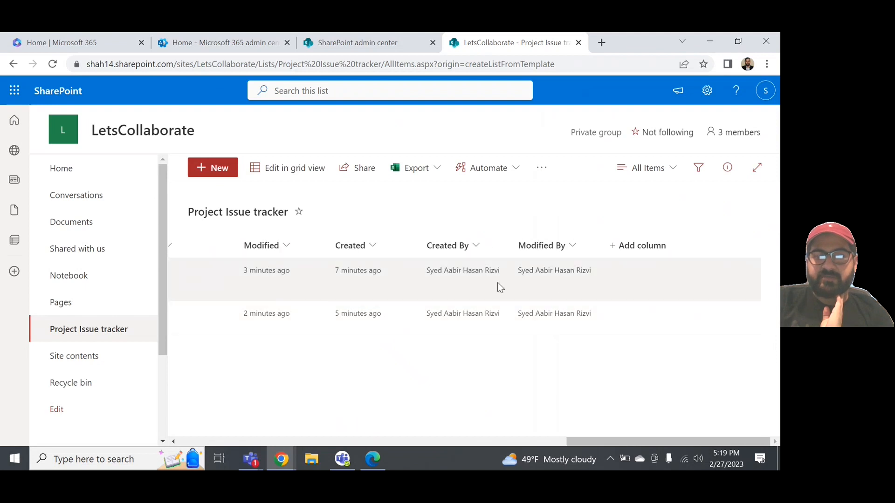
scroll(473, 366, left, 1)
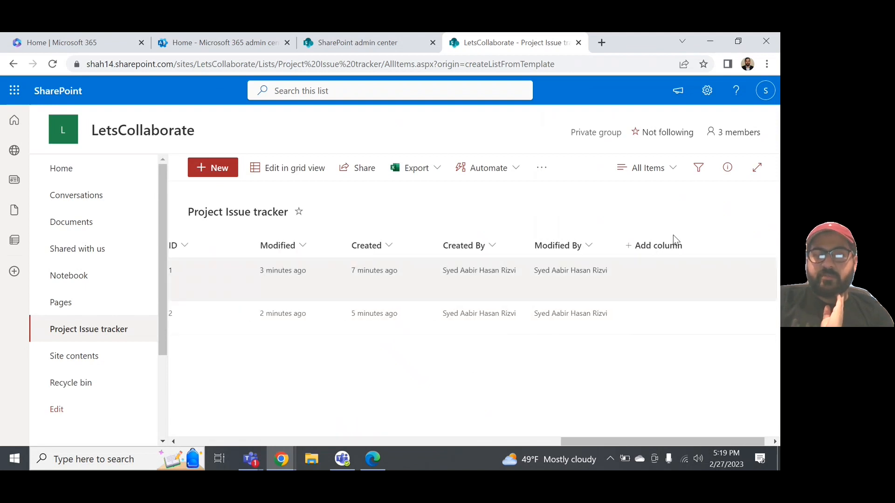
scroll(610, 247, left, 10)
scroll(610, 247, right, 4)
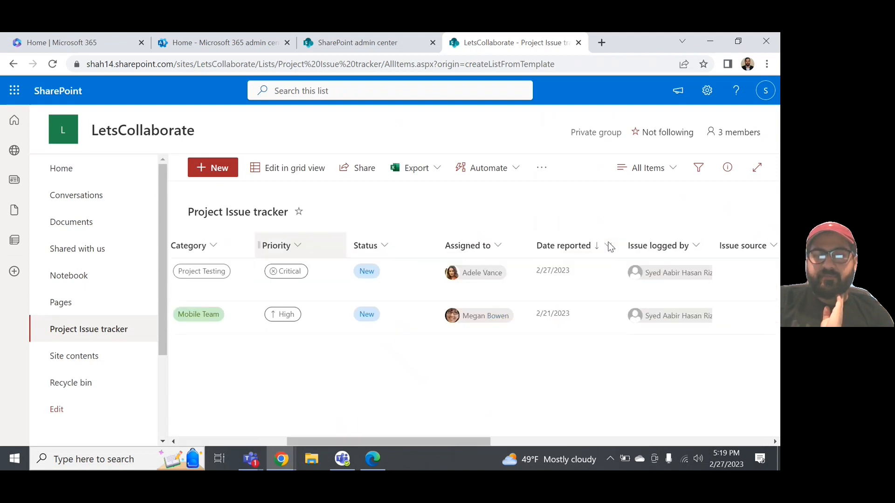
scroll(430, 269, right, 2)
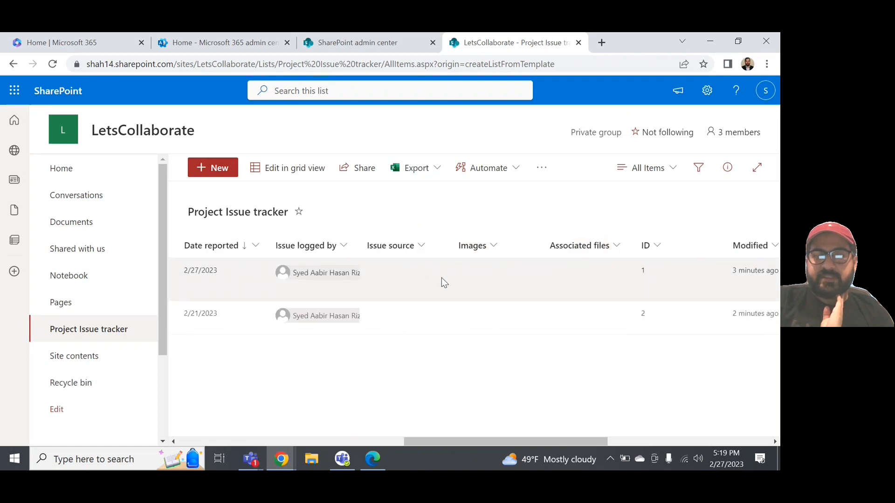
scroll(535, 306, right, 5)
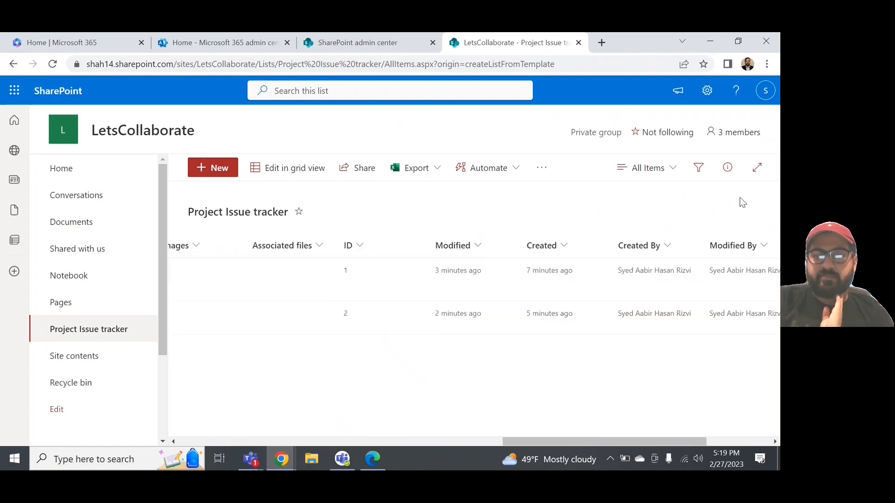
- Create a new public view of the Project Issue tracker list named Summary, shown as a list
click(671, 176)
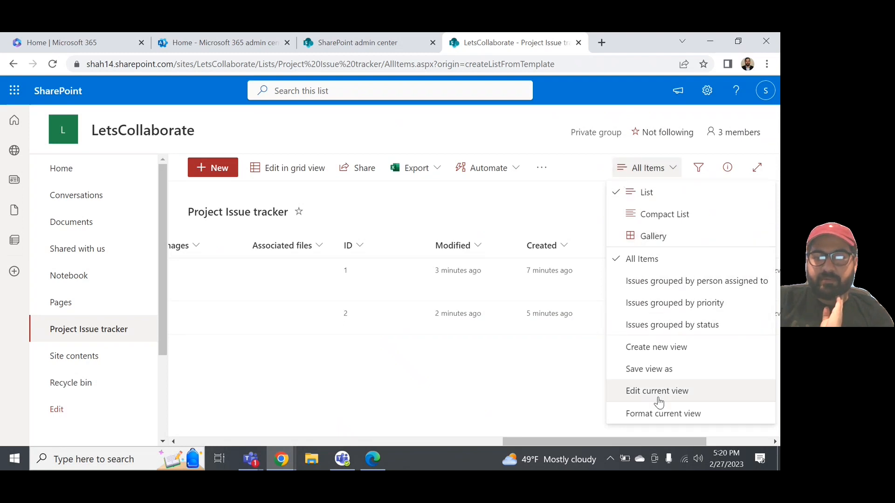
click(641, 350)
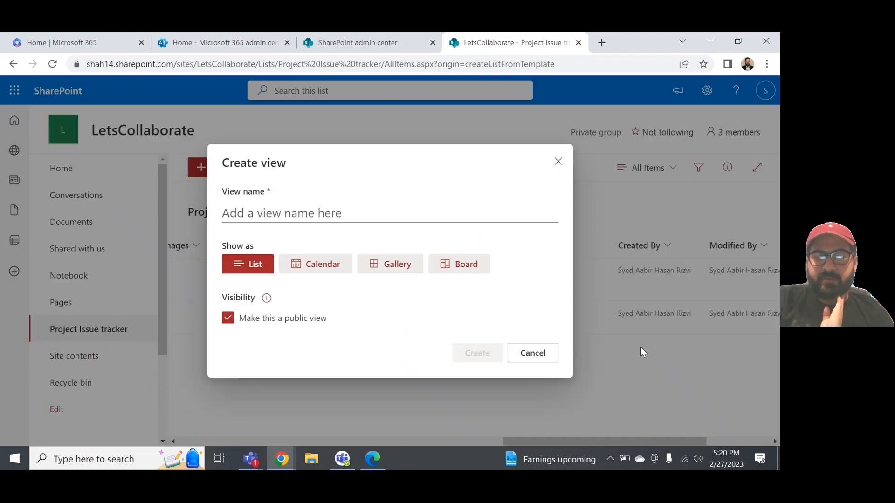
click(293, 212)
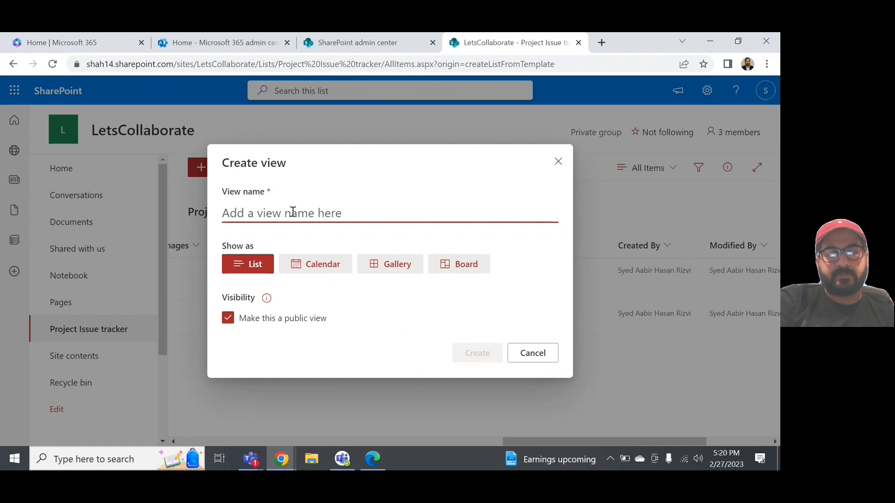
text(Summary View)
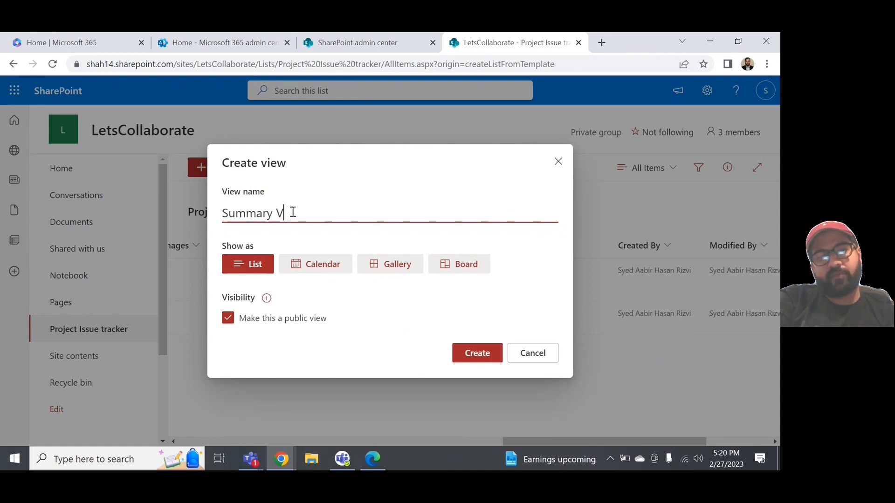
key(BackSpace)
key(BackSpace)
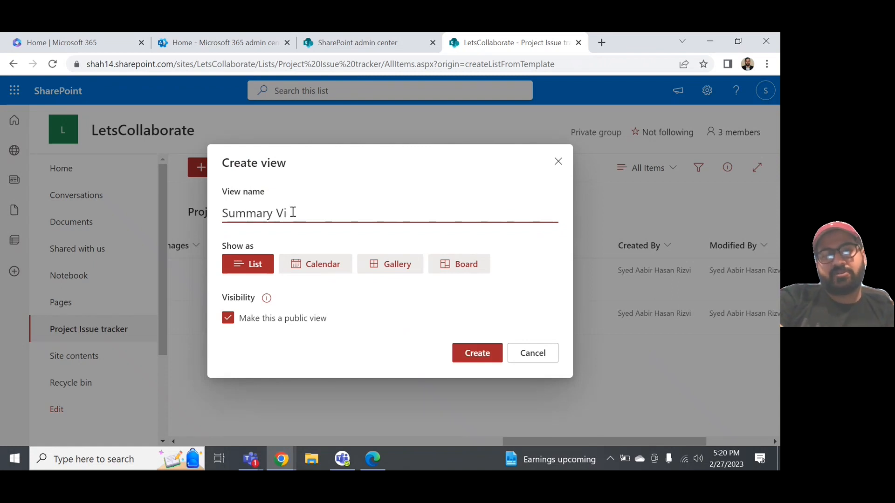
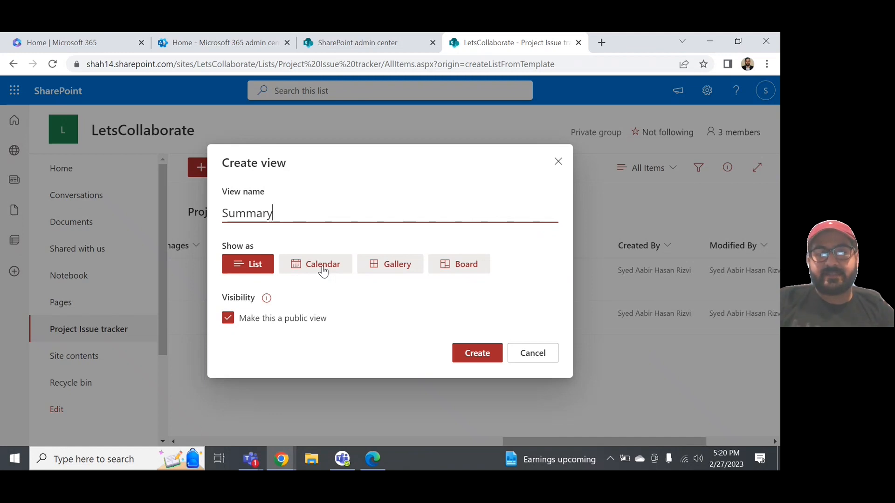
click(475, 355)
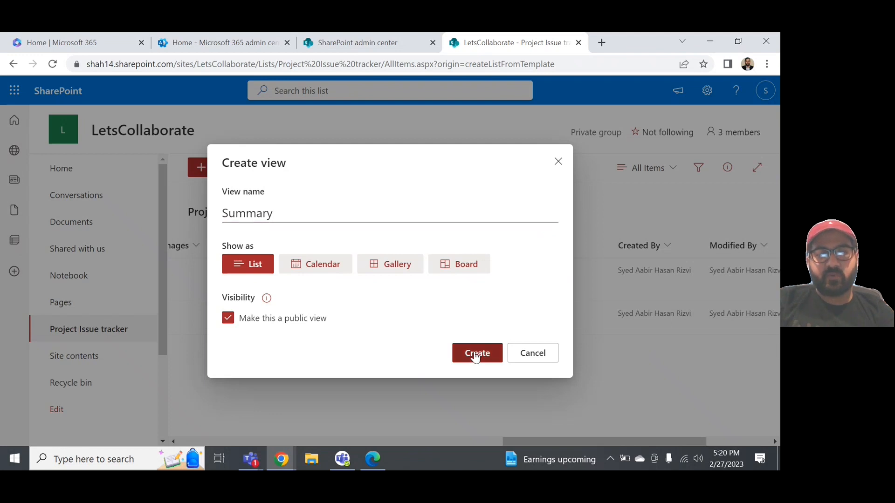
click(475, 355)
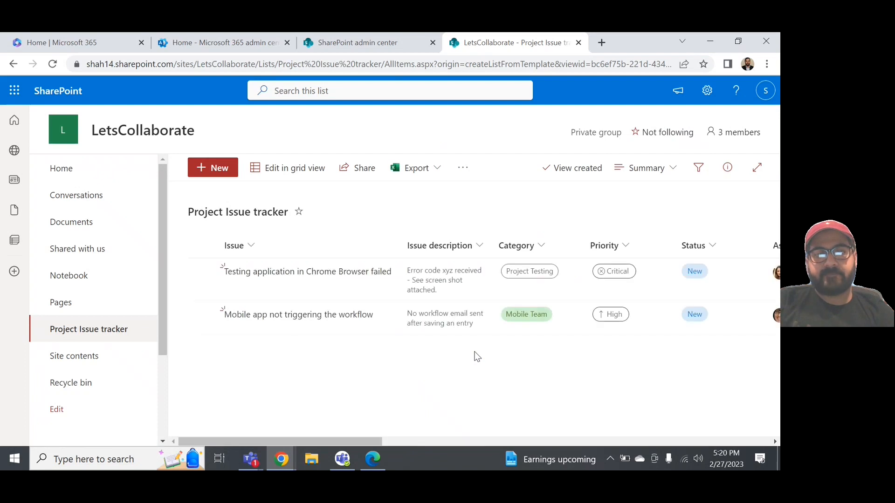
- Check the columns of the Summary view and open that view's settings for editing
scroll(476, 356, right, 10)
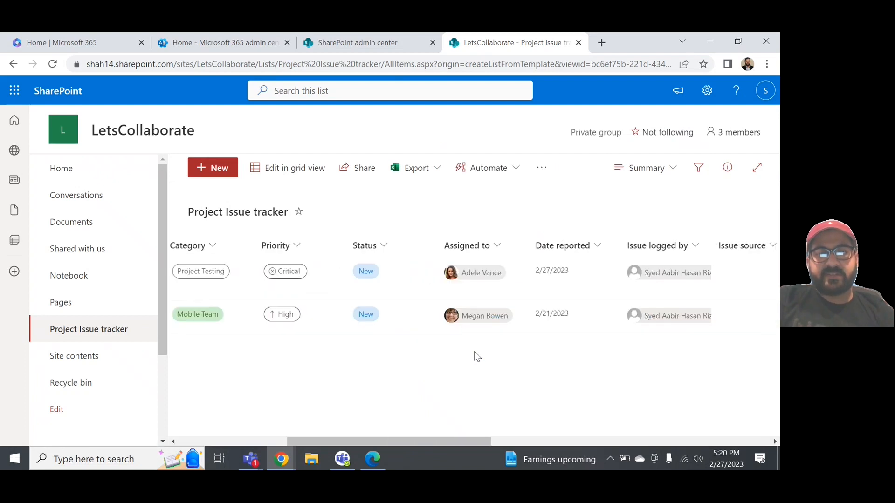
scroll(477, 356, right, 10)
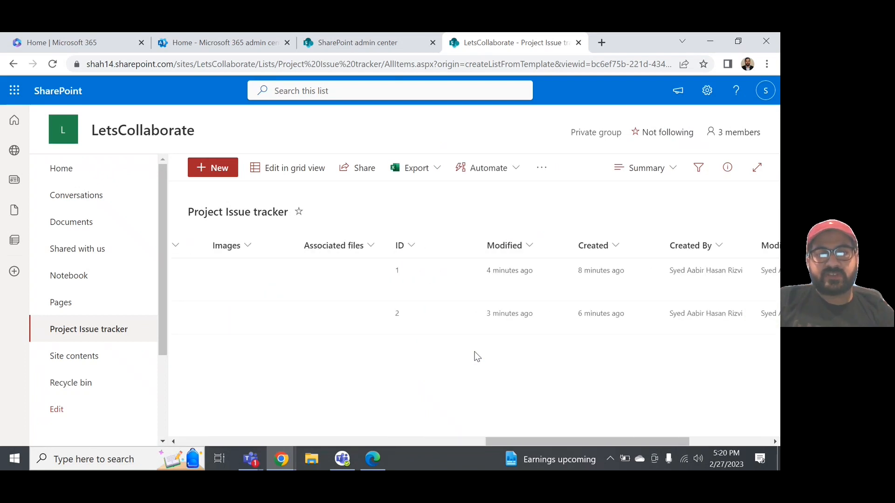
scroll(229, 356, right, 2)
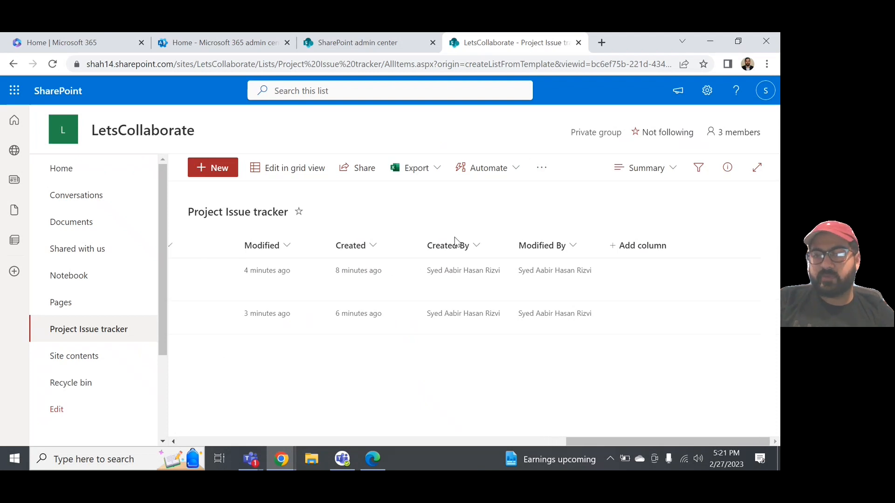
scroll(440, 247, left, 4)
scroll(424, 254, left, 1)
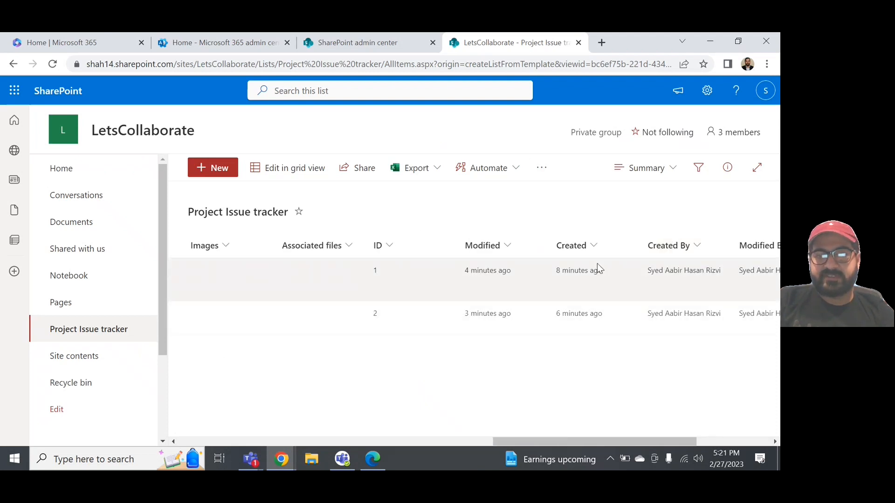
click(675, 174)
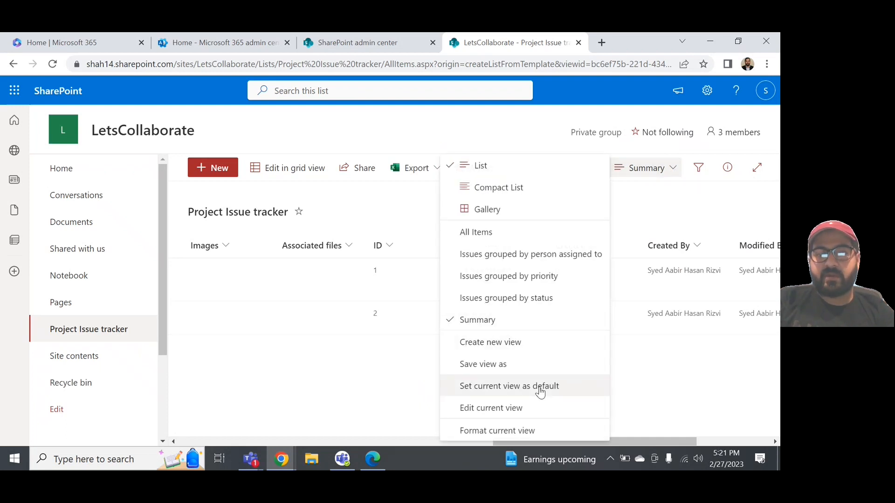
click(495, 410)
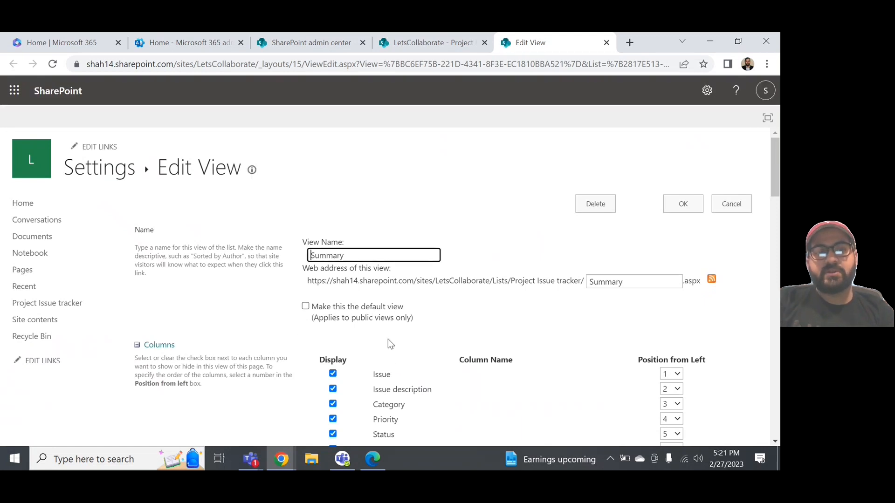
- Exclude the Issue source, Images and Associated files columns from the Summary view and set the ID column's position from left to 1
scroll(389, 343, down, 1)
scroll(388, 339, down, 5)
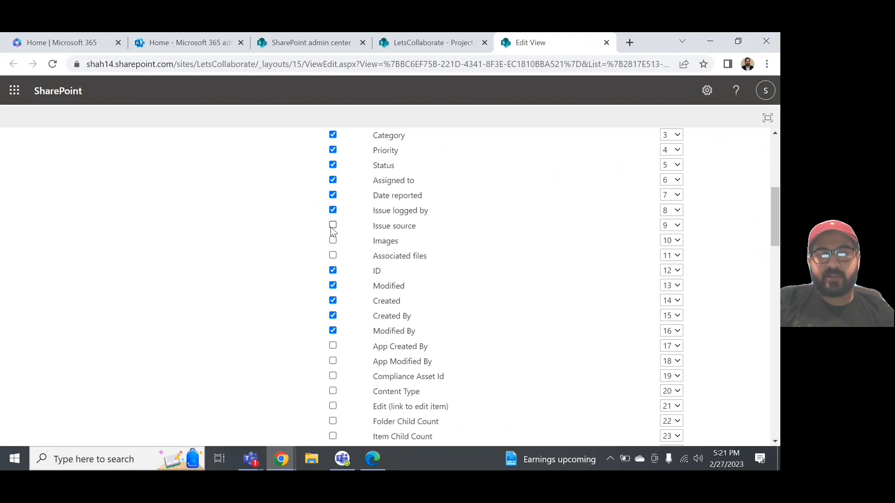
scroll(332, 231, up, 2)
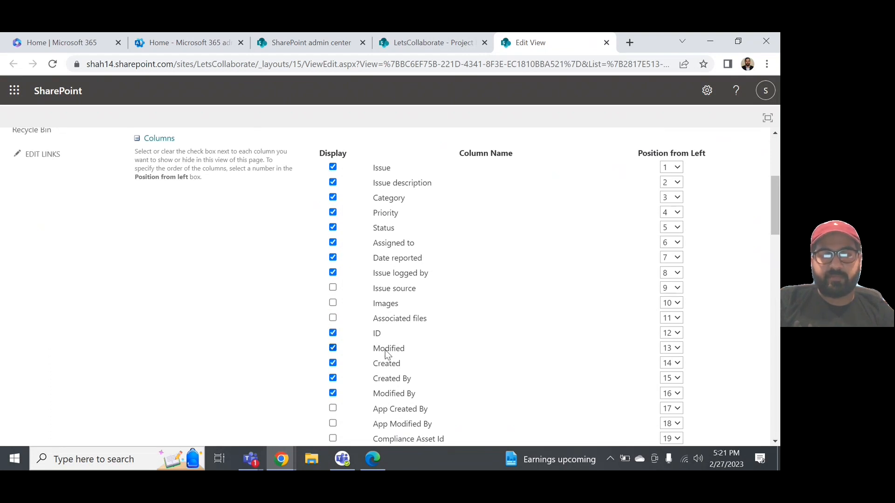
click(676, 335)
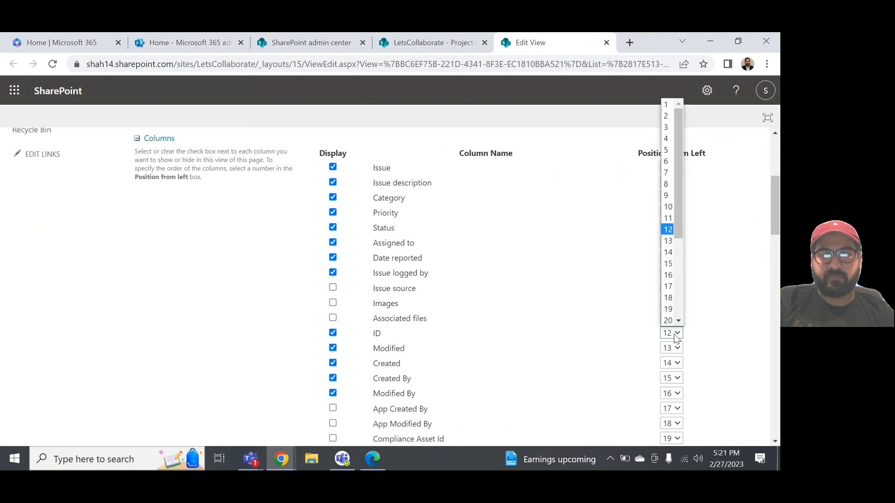
click(667, 104)
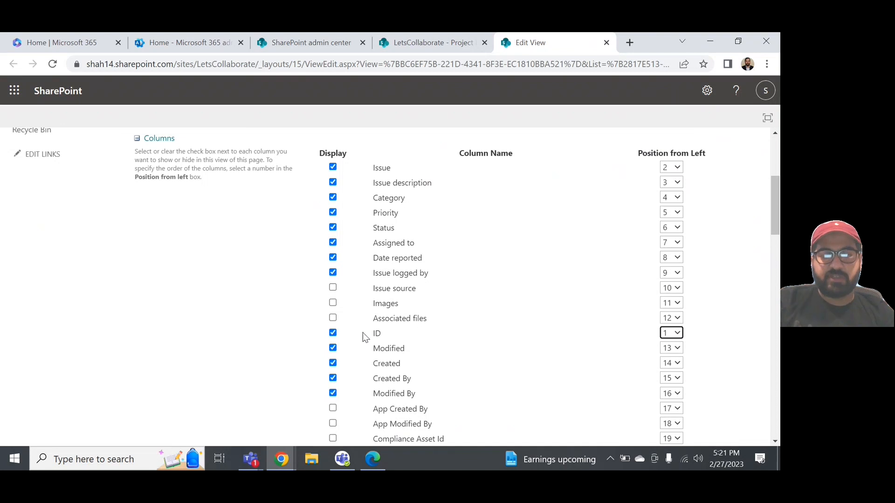
- Set the Summary view to sort first by the ID column in descending order
scroll(242, 328, down, 9)
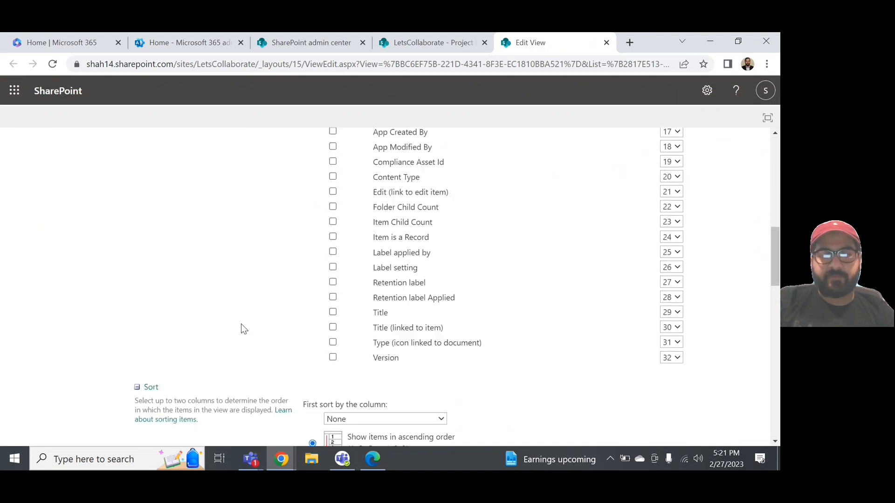
scroll(242, 326, down, 2)
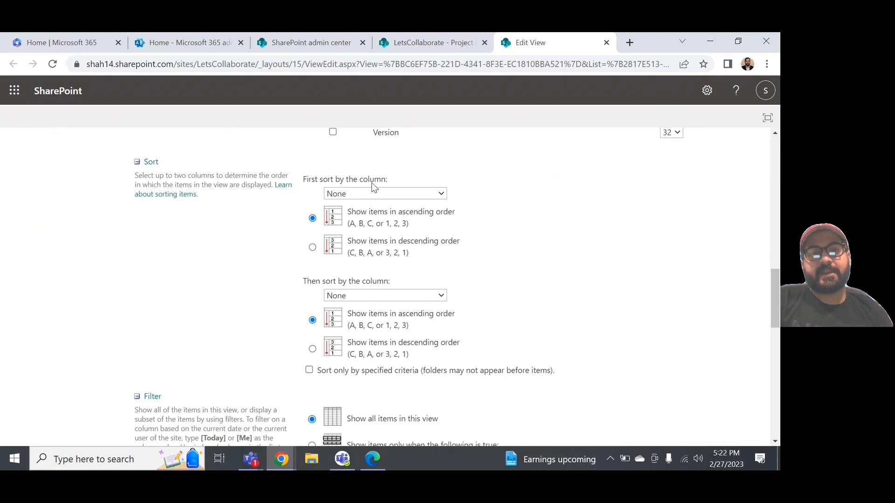
right_click(376, 196)
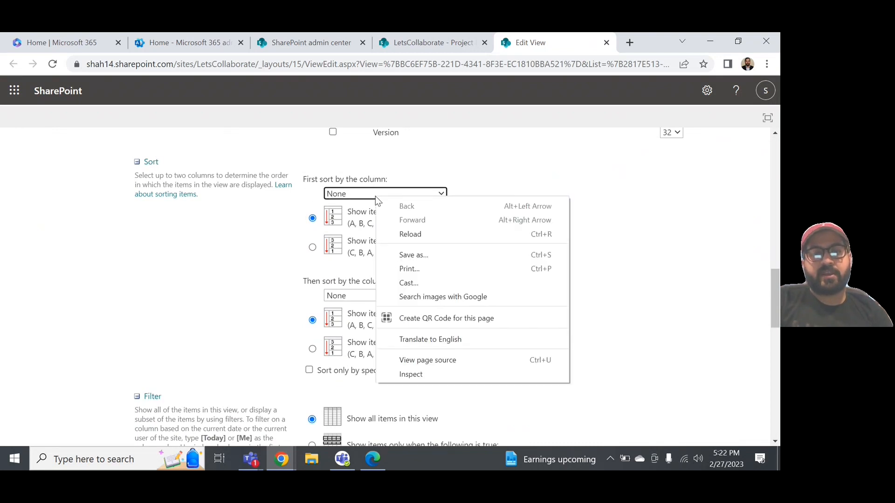
click(294, 256)
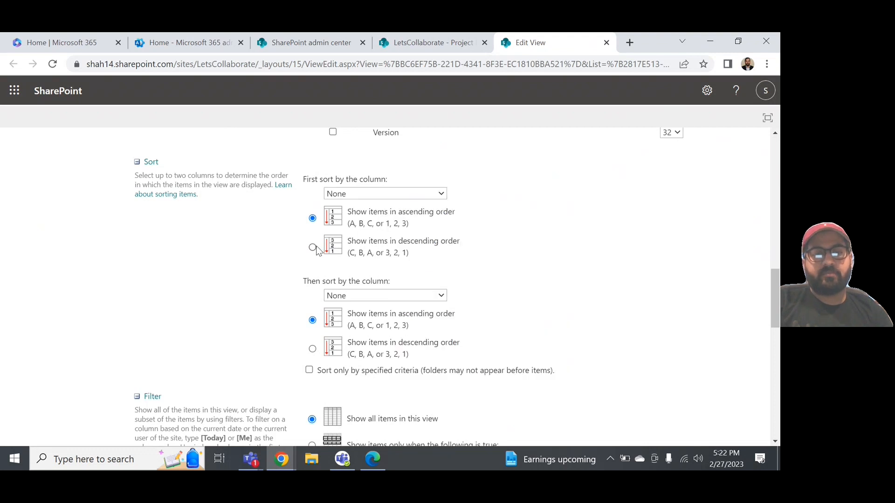
click(384, 191)
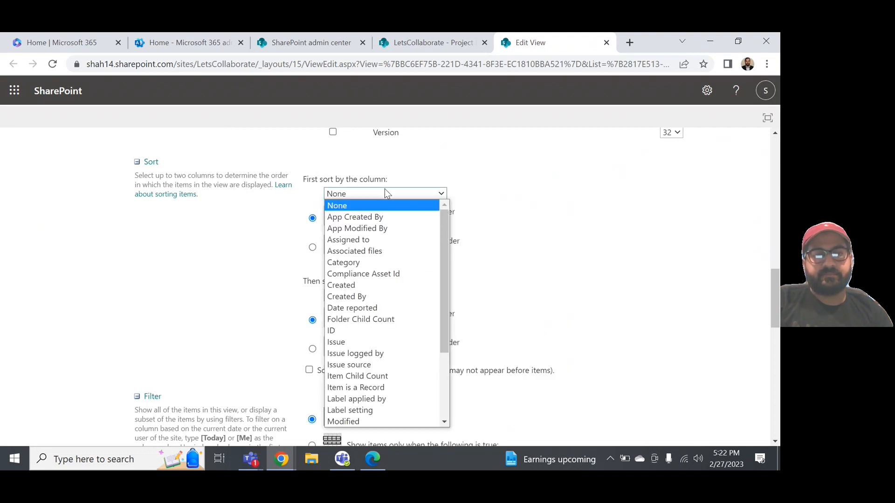
click(365, 331)
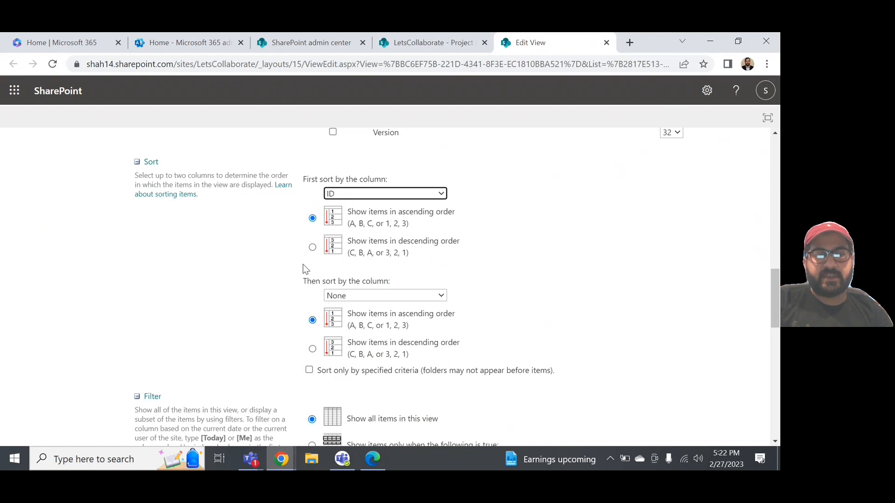
click(312, 248)
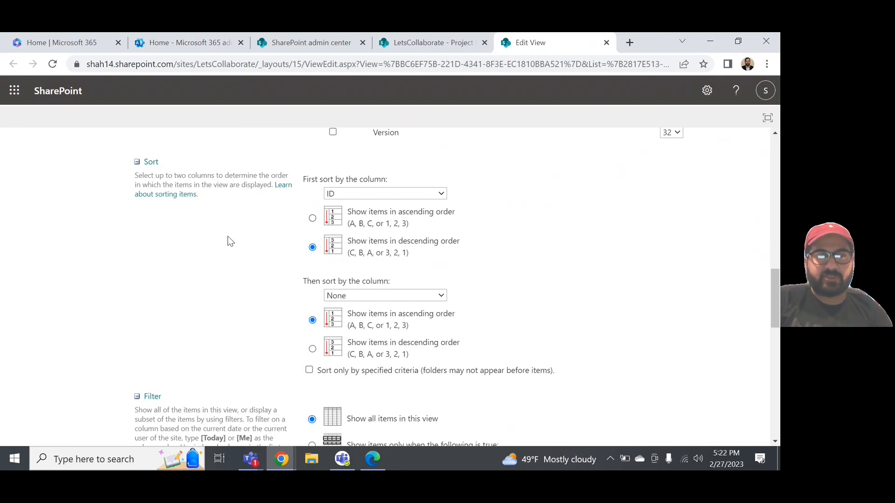
- Try to filter the Summary view so it shows only items whose Status column is equal to Open
scroll(231, 279, down, 3)
scroll(232, 279, down, 1)
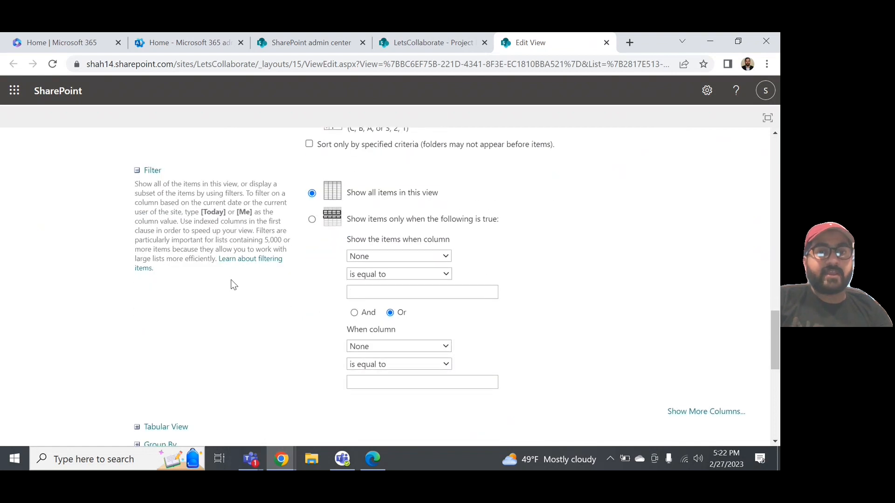
click(312, 220)
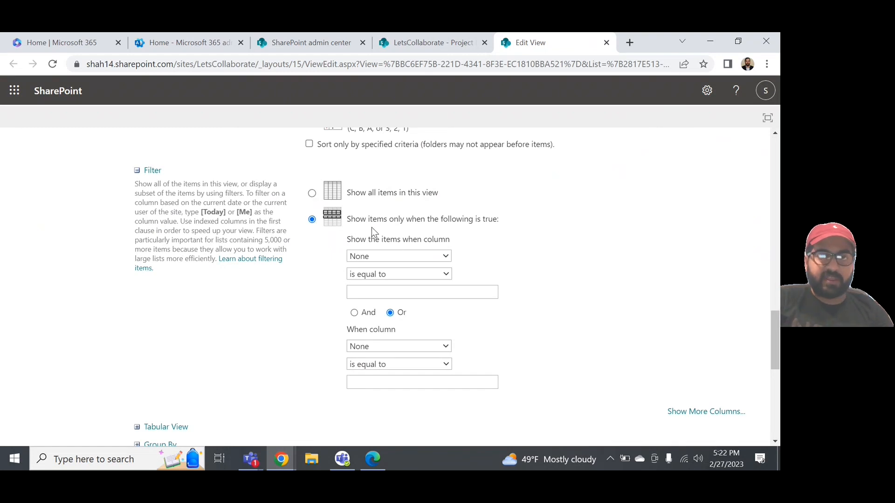
click(419, 255)
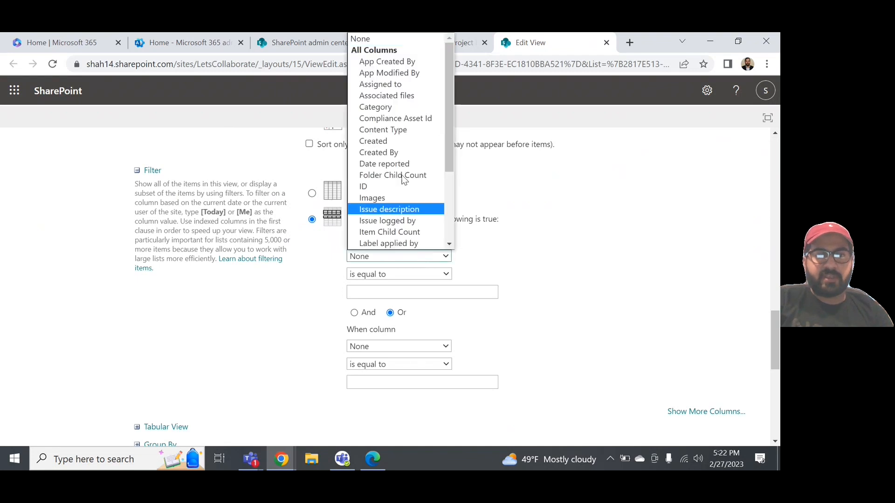
scroll(425, 189, down, 4)
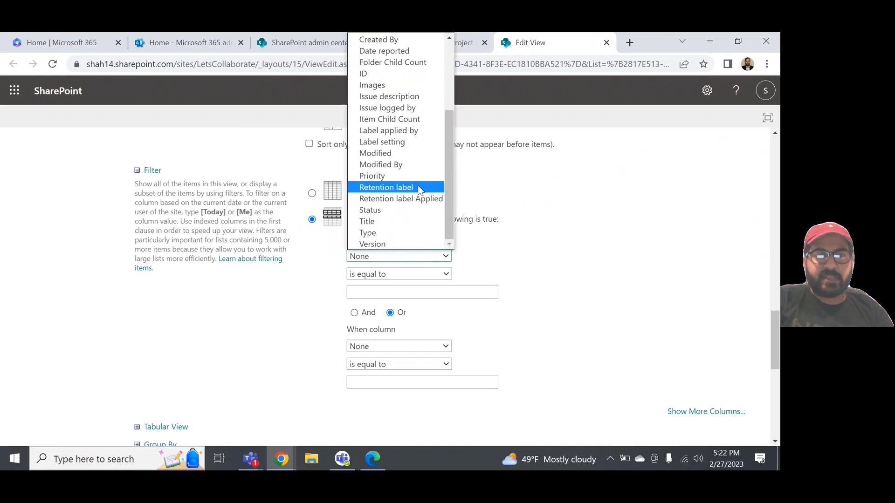
click(384, 212)
mouse_move(251, 459)
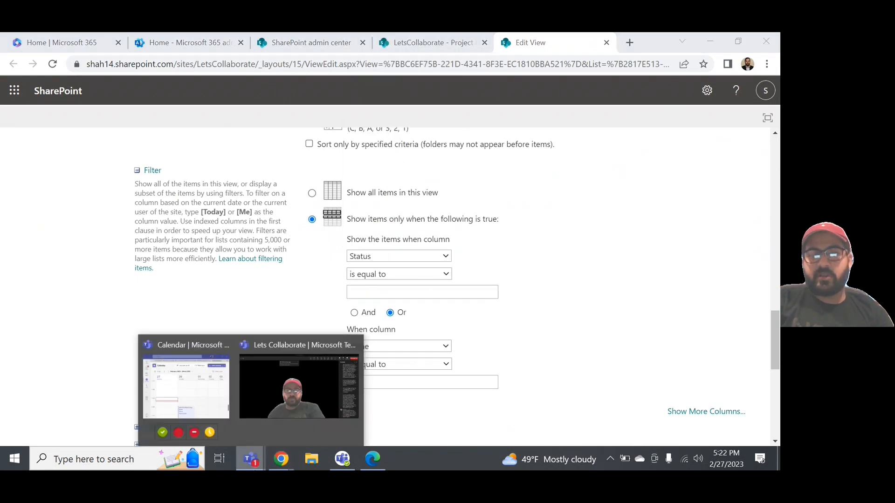
click(413, 293)
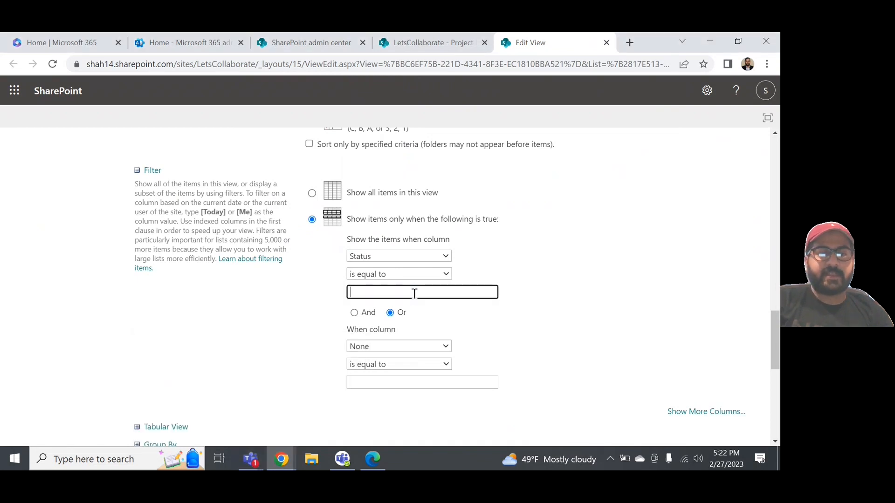
text(Open)
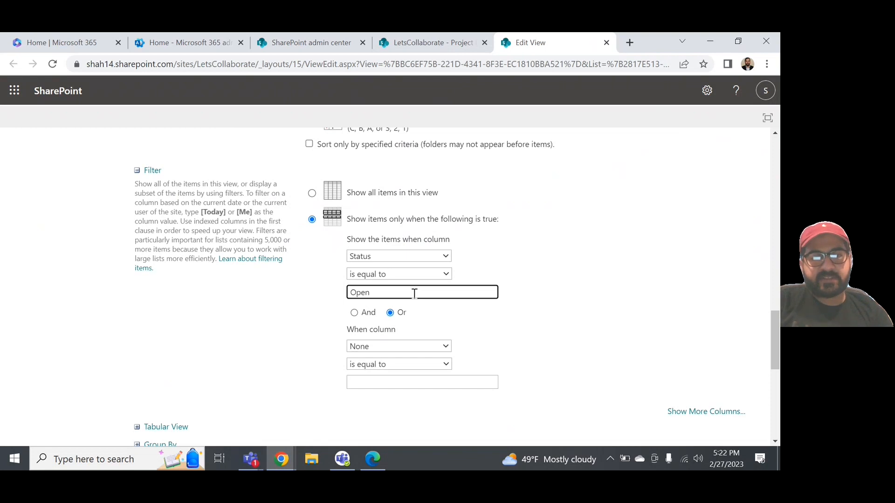
- Clear the filter value Open and set the Summary view's filter back to showing all items
key(BackSpace)
key(BackSpace)
key(BackSpace)
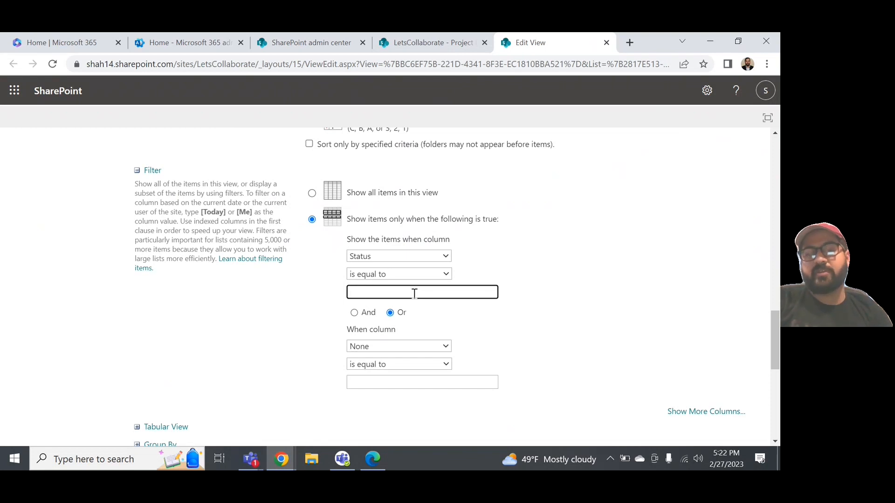
click(312, 193)
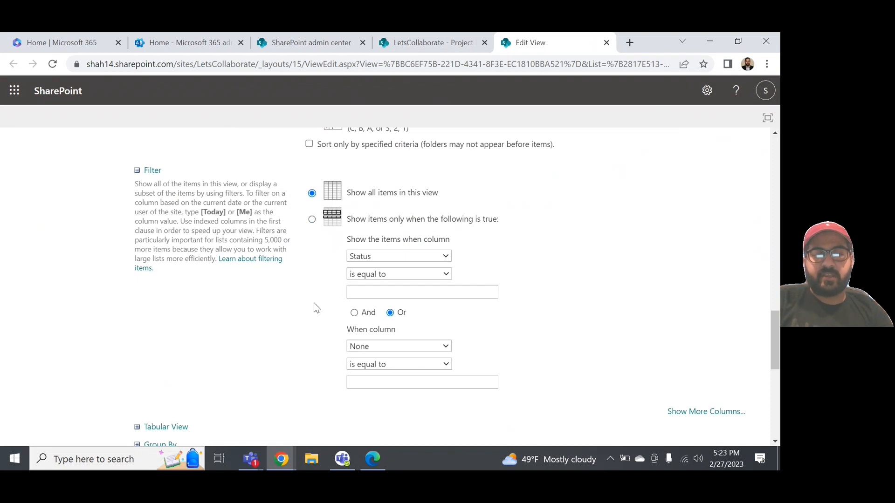
- Set the Summary view's total for the ID column to Count
scroll(314, 305, down, 4)
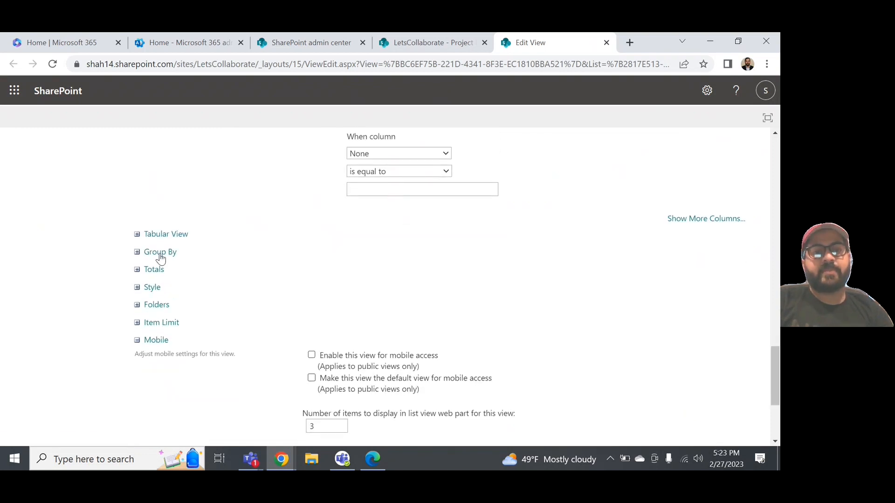
click(137, 271)
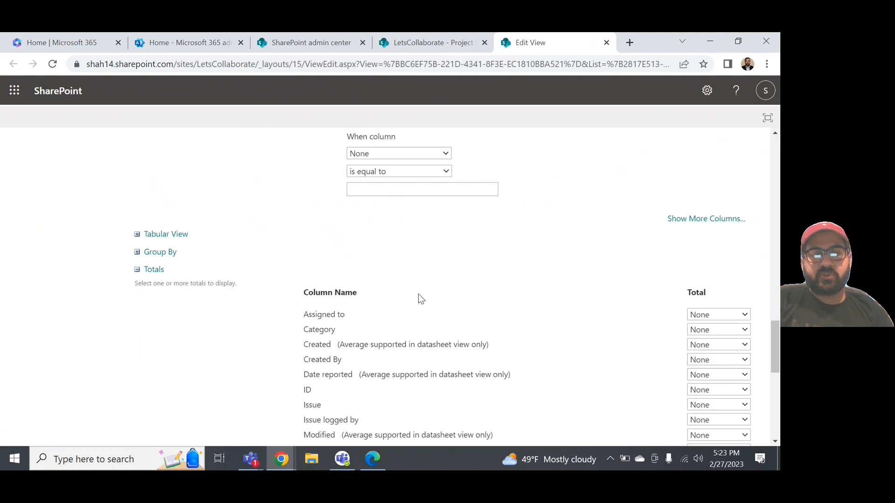
scroll(419, 294, down, 2)
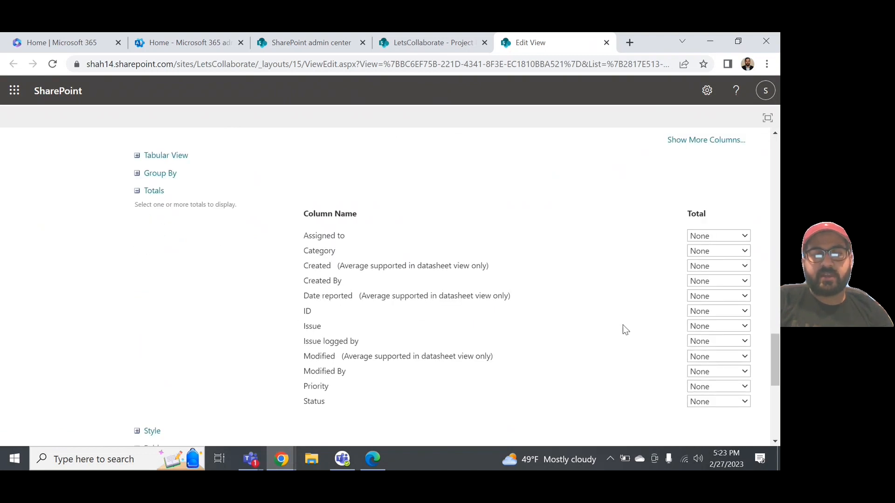
click(731, 313)
click(726, 335)
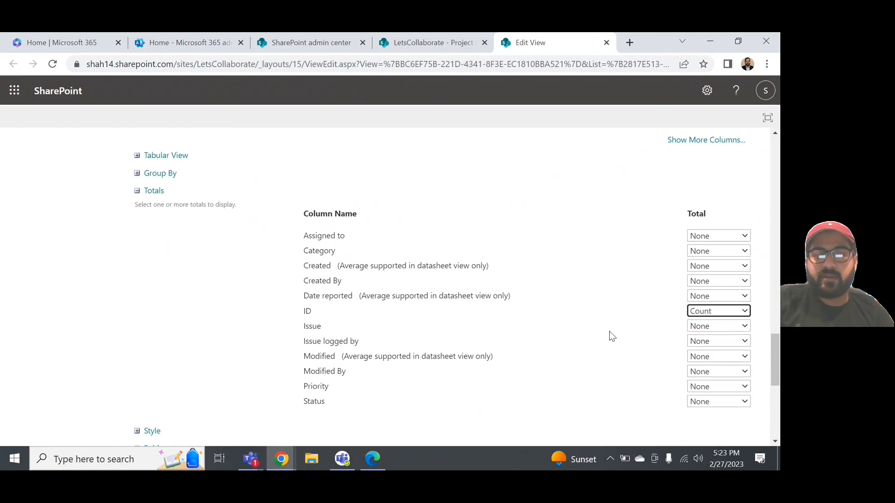
- Examine the Style, Folders and Item Limit options of the Summary view
scroll(213, 323, down, 3)
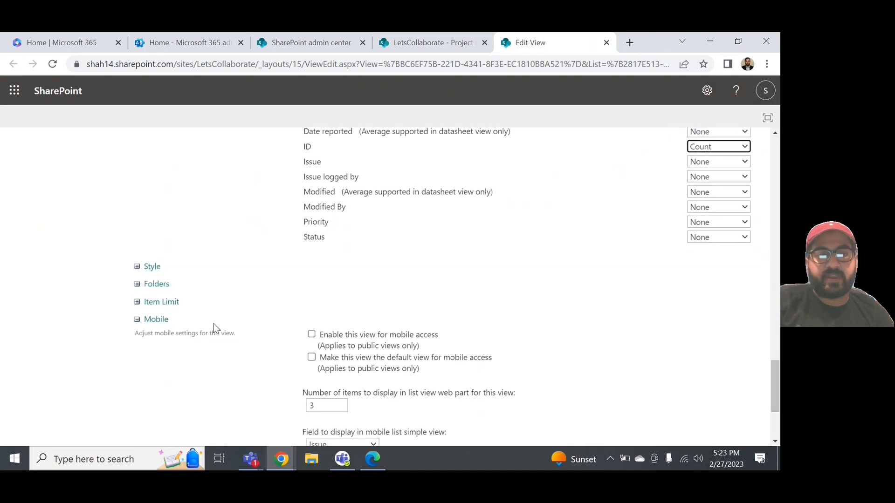
scroll(214, 323, down, 1)
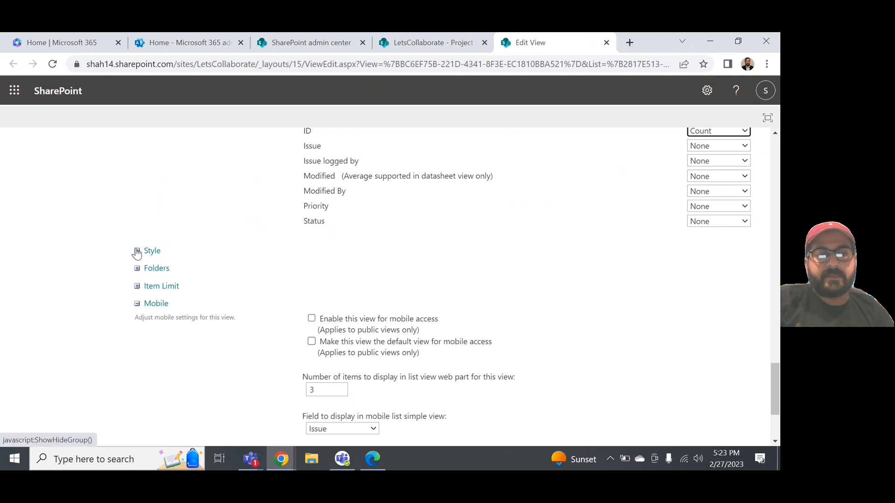
click(137, 252)
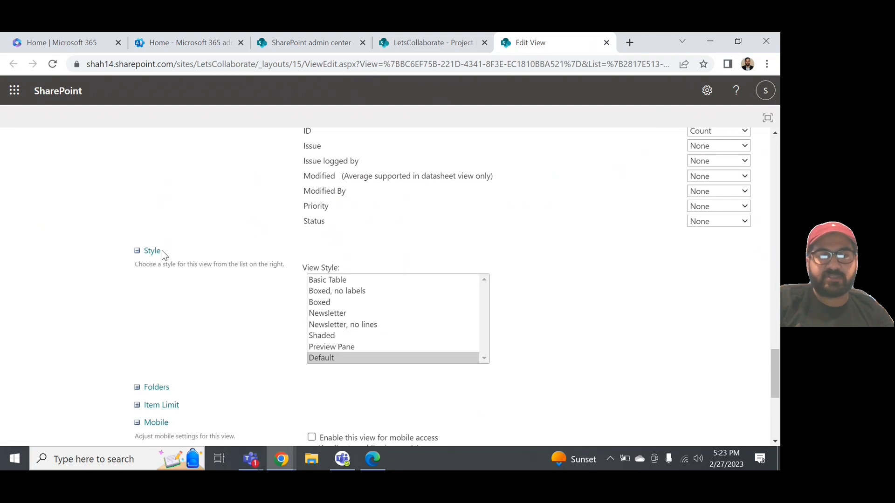
click(137, 251)
click(138, 270)
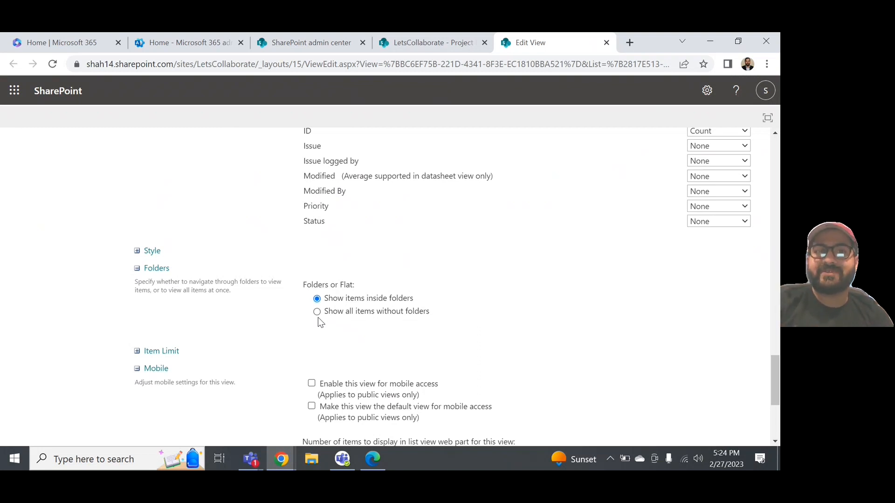
click(137, 269)
click(137, 287)
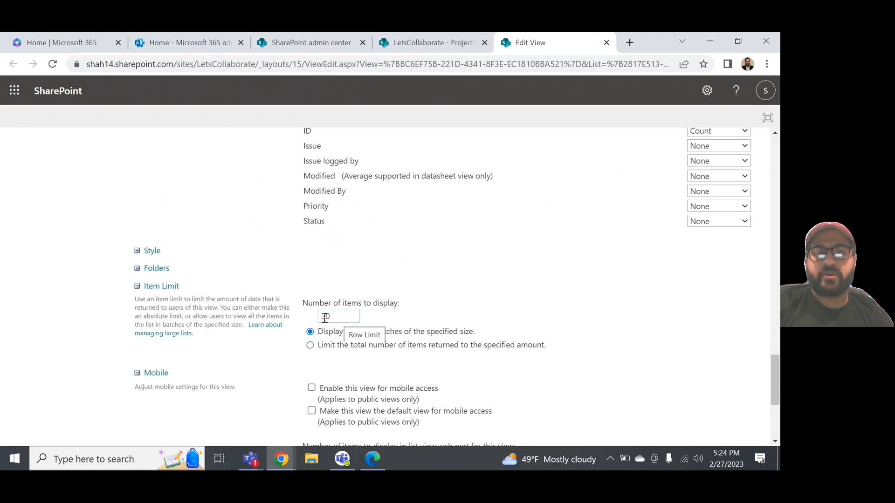
click(137, 287)
- Save the Summary view's settings and check the ID column's sorting options in the list
scroll(255, 325, down, 3)
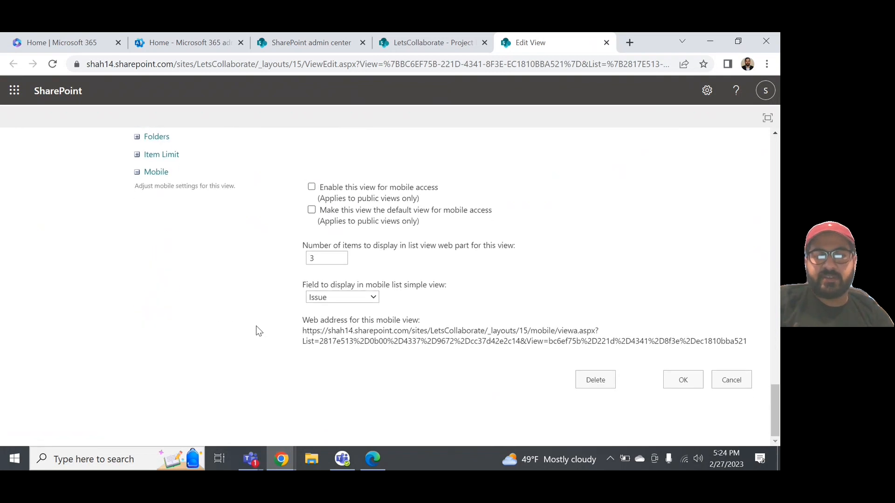
click(685, 378)
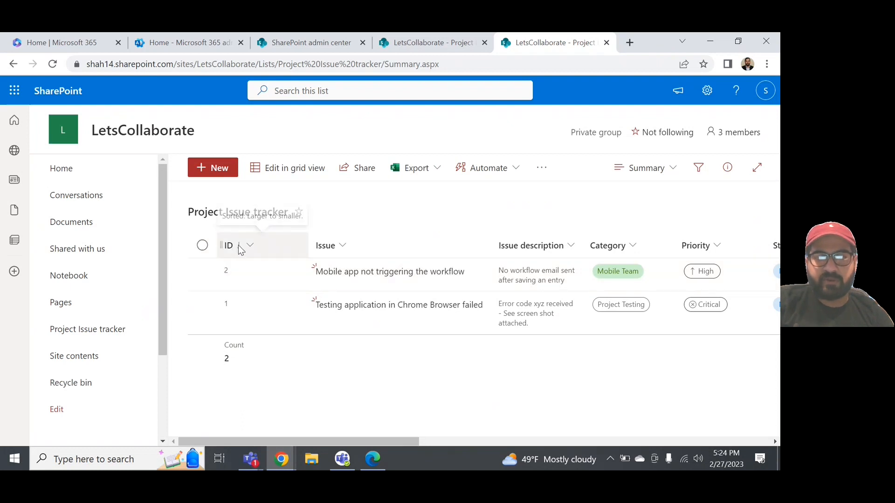
click(253, 247)
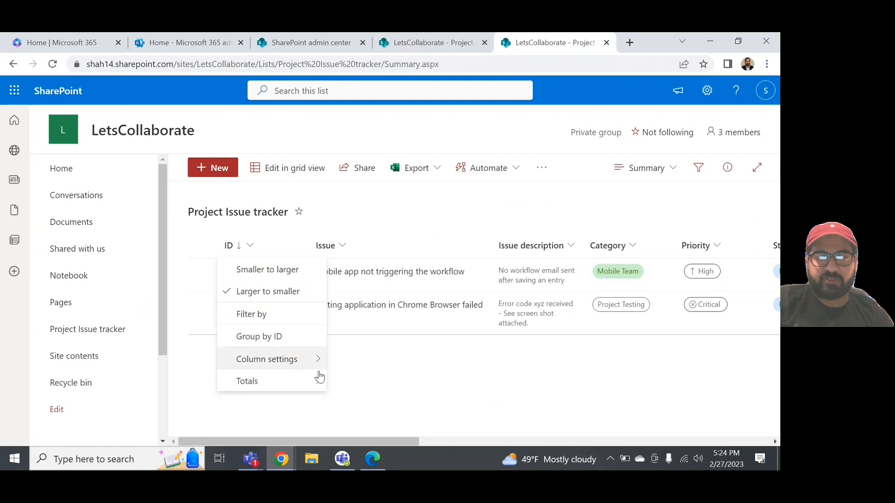
click(400, 376)
- Move the Modified By column directly after the Modified column in the Summary view and review the column order
scroll(401, 375, right, 6)
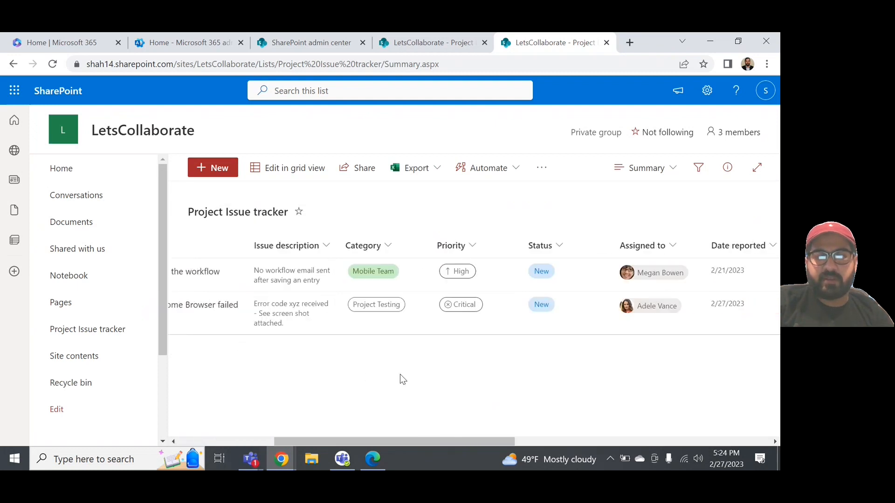
scroll(400, 378, right, 2)
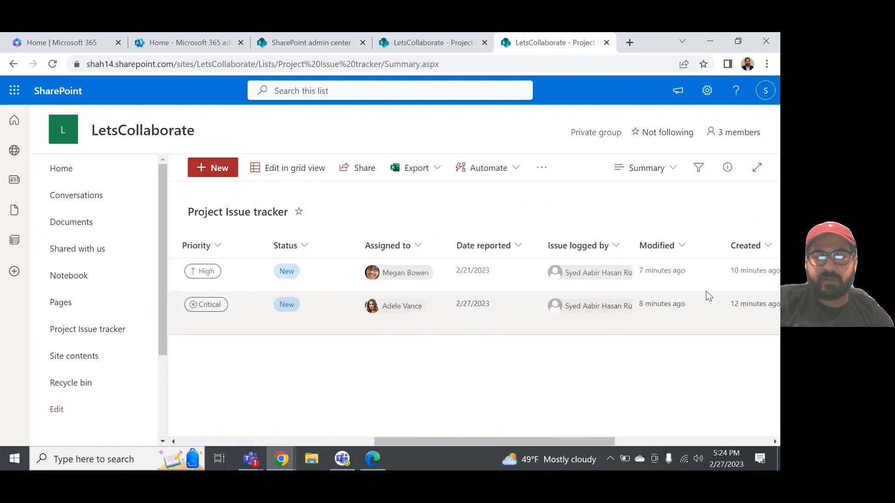
scroll(523, 328, right, 6)
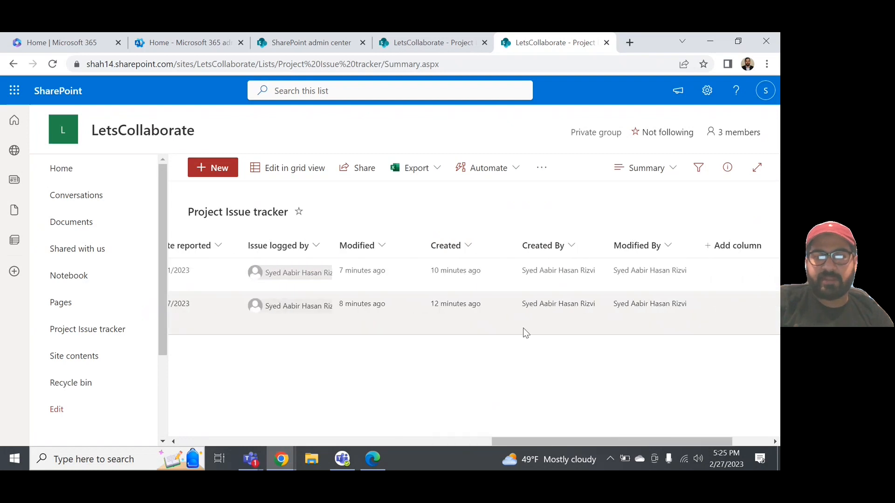
scroll(522, 328, left, 3)
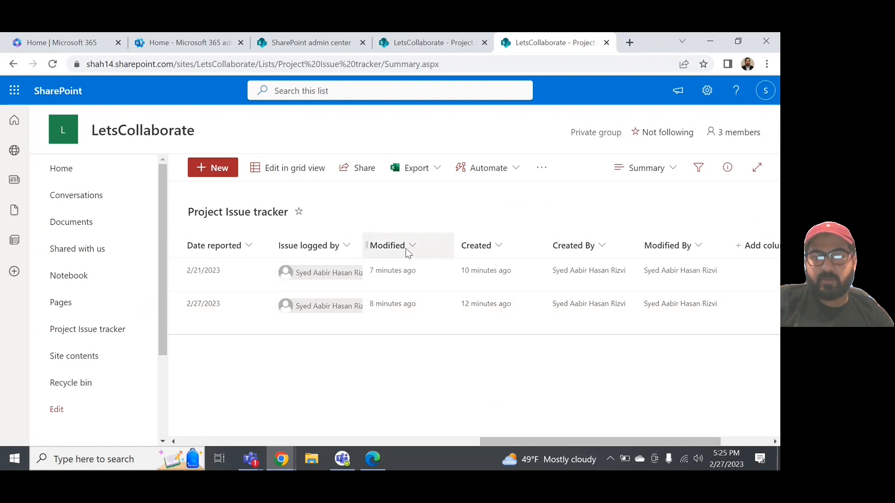
mouse_move(539, 248)
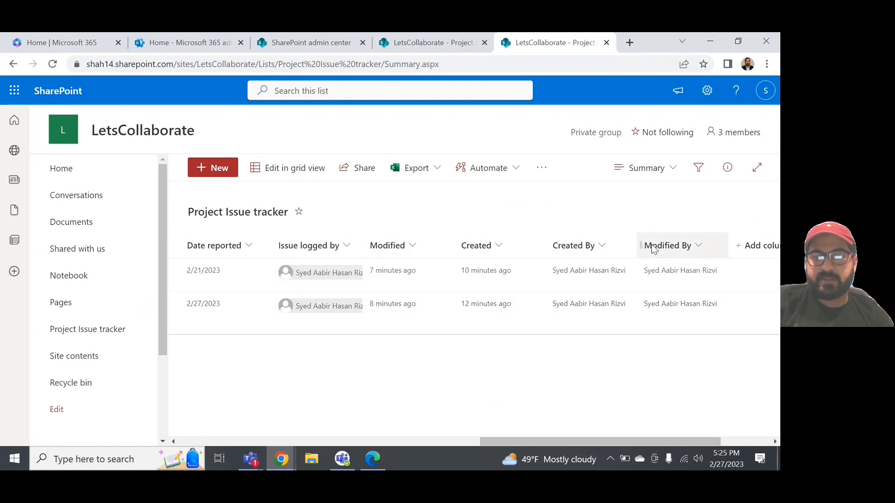
mouse_move(636, 249)
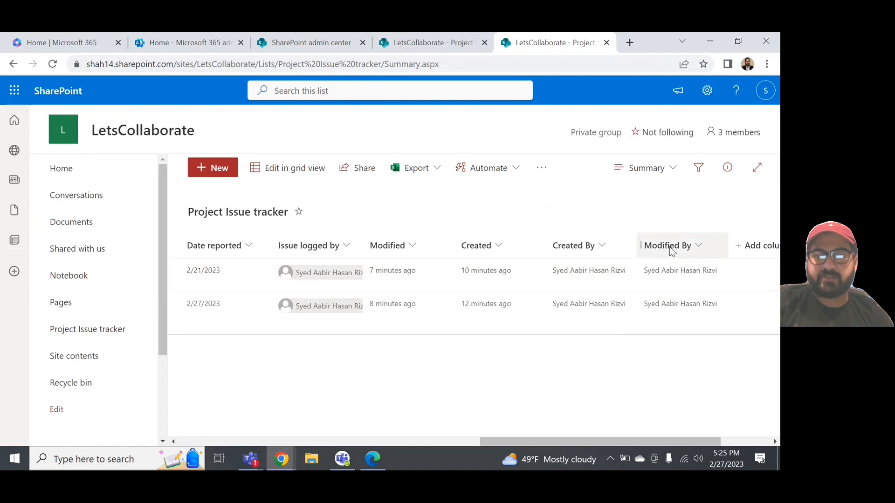
drag(666, 246, 463, 236)
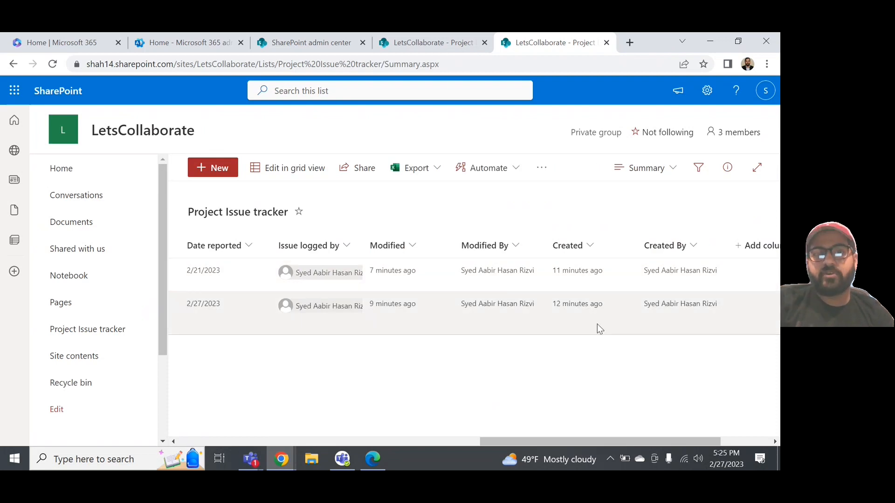
scroll(599, 328, right, 2)
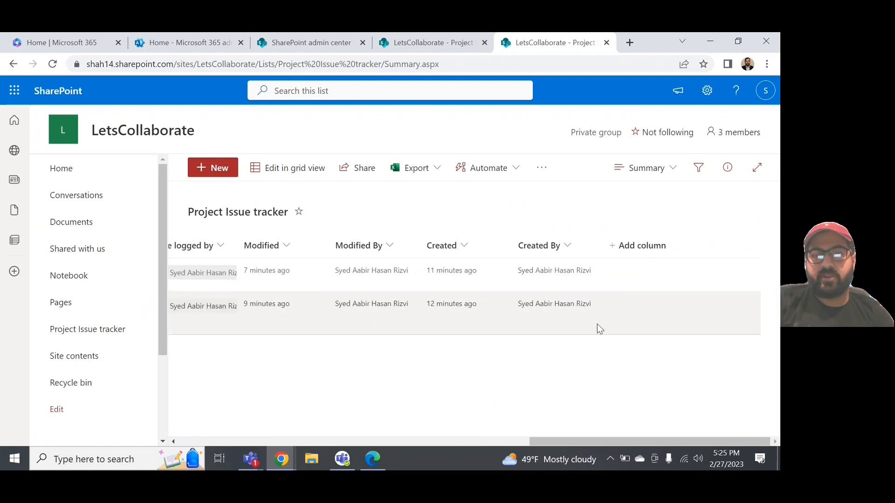
scroll(599, 328, left, 5)
scroll(599, 328, left, 6)
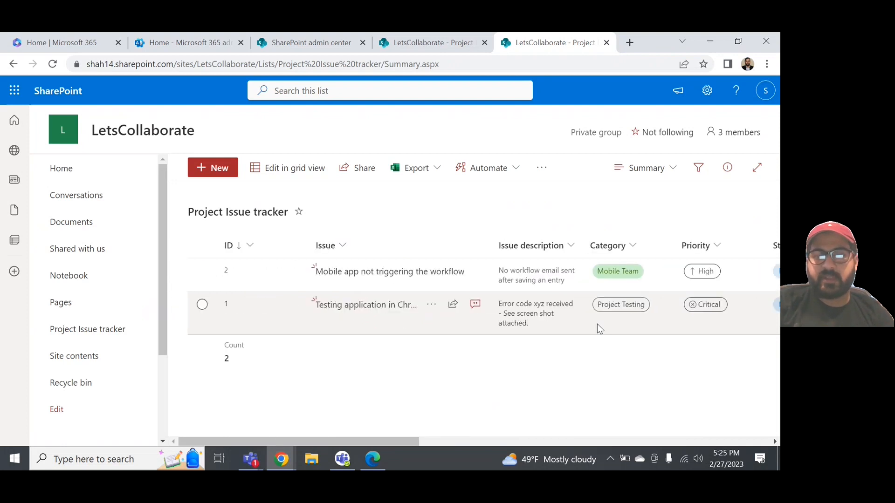
- Switch the Project Issue tracker list to the All Items view and review its columns across the full width
scroll(599, 328, right, 5)
click(674, 169)
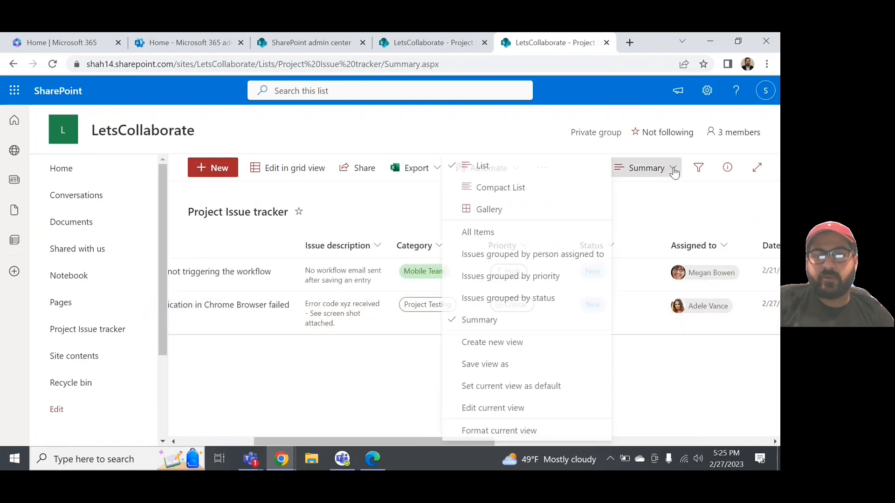
click(462, 233)
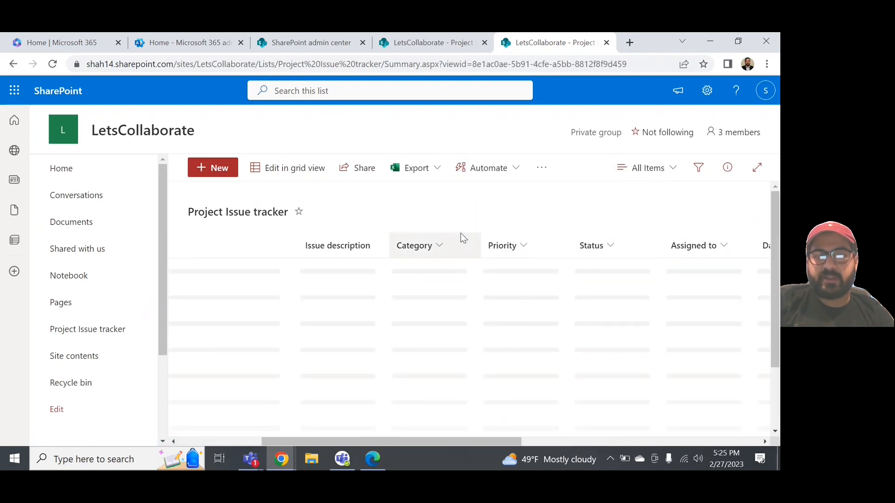
scroll(364, 310, right, 5)
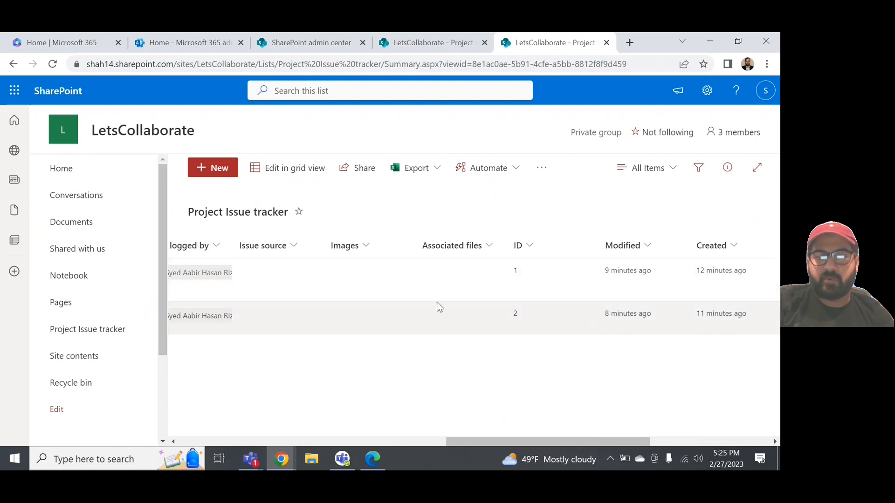
scroll(437, 306, left, 6)
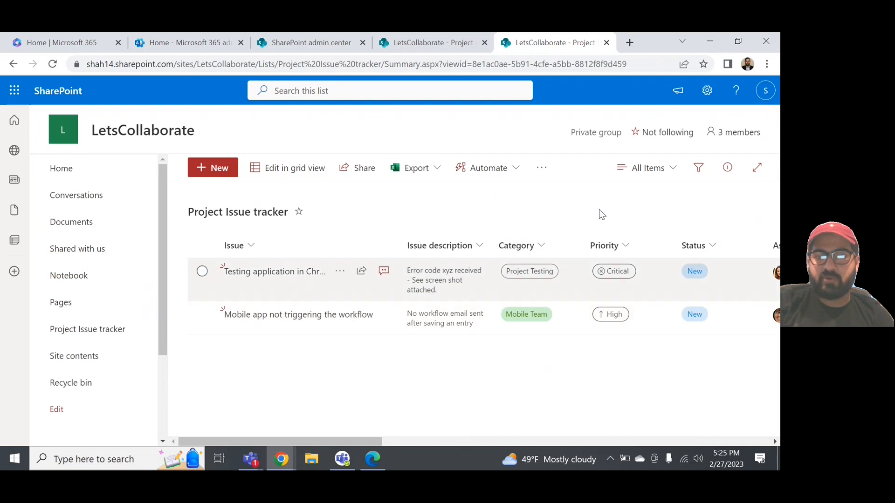
- Return the list to the Summary view and look over the available view options
click(672, 169)
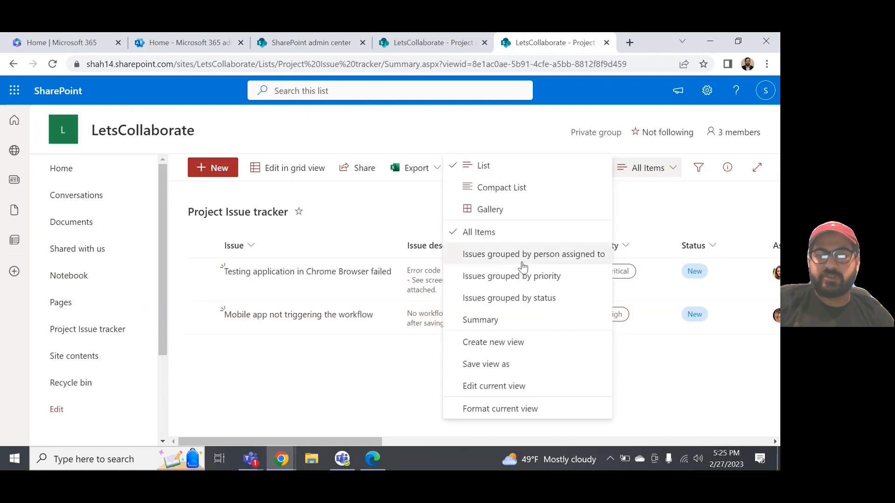
click(507, 322)
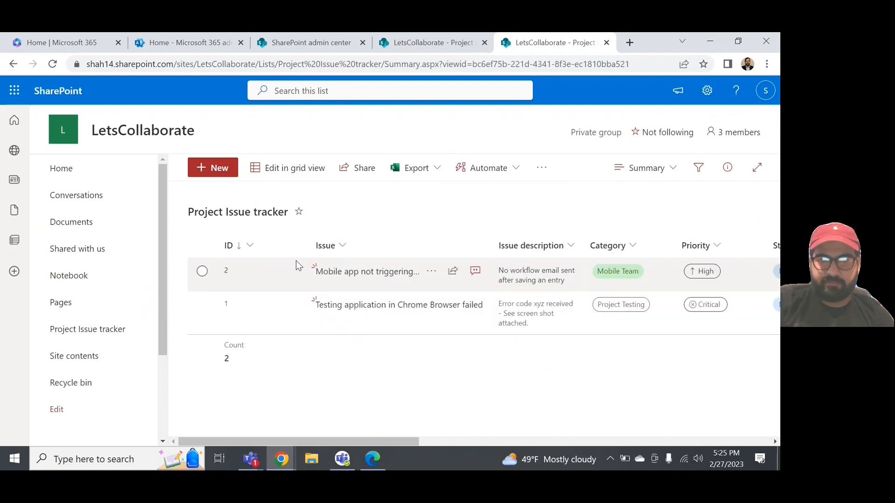
click(671, 168)
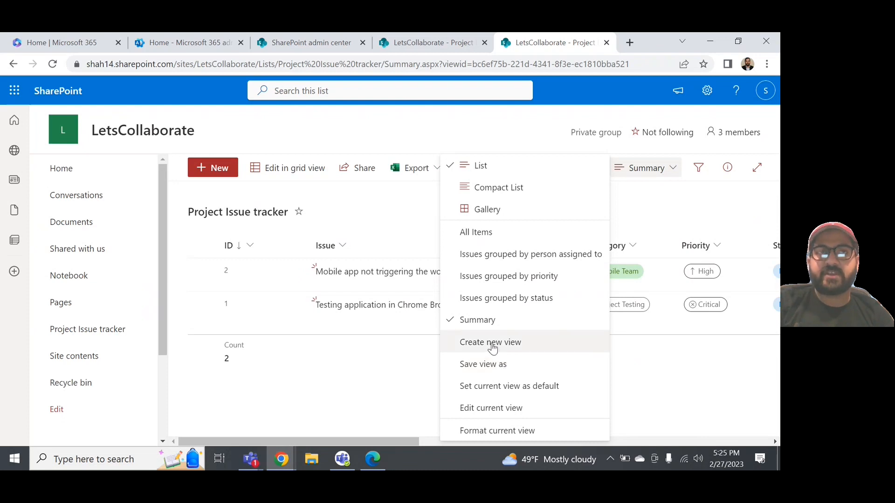
click(379, 360)
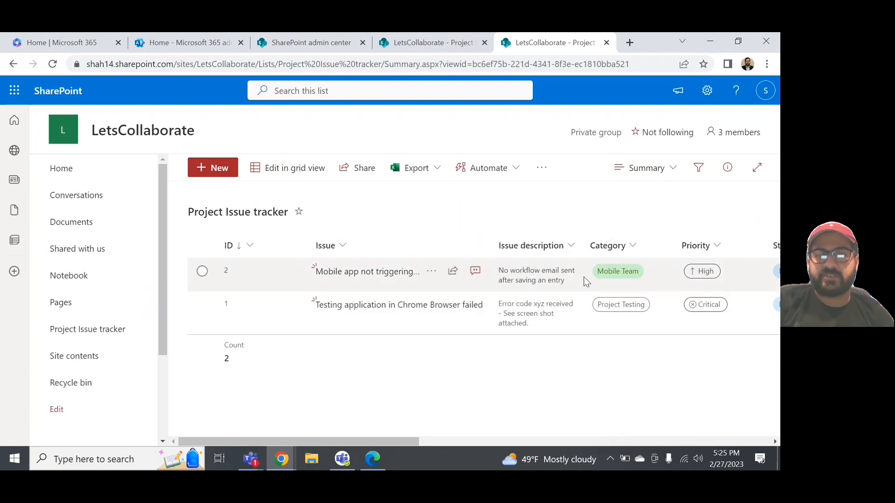
- Open the list settings of the Project Issue tracker and display the Priority column's settings
click(710, 93)
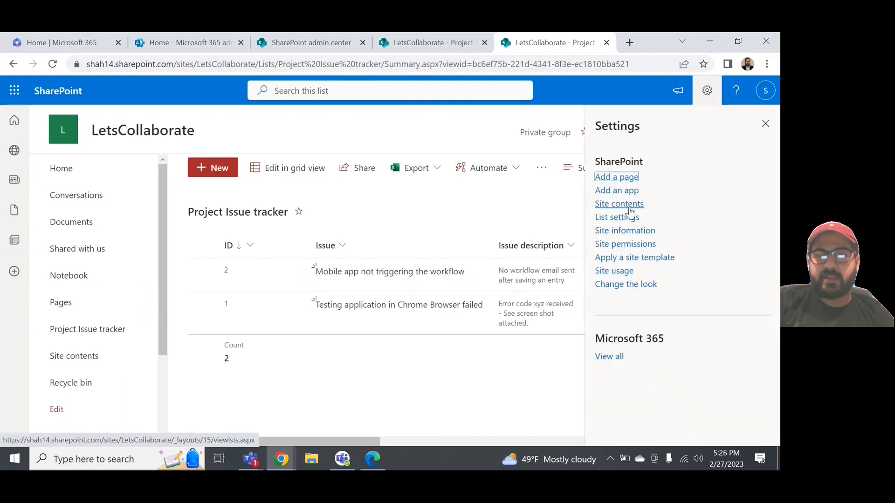
click(626, 218)
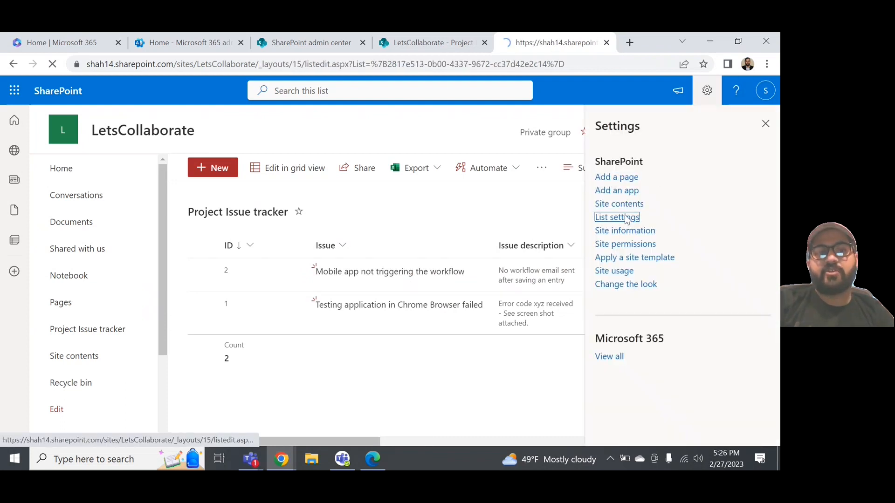
scroll(250, 306, down, 6)
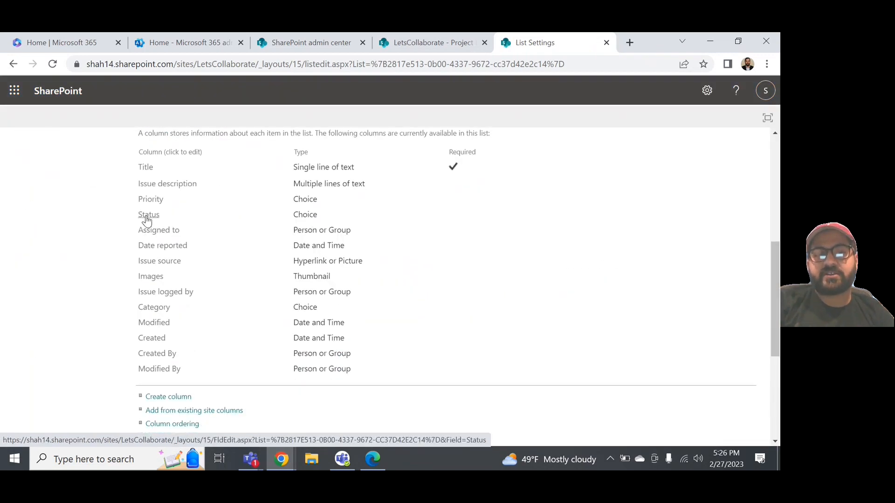
click(152, 200)
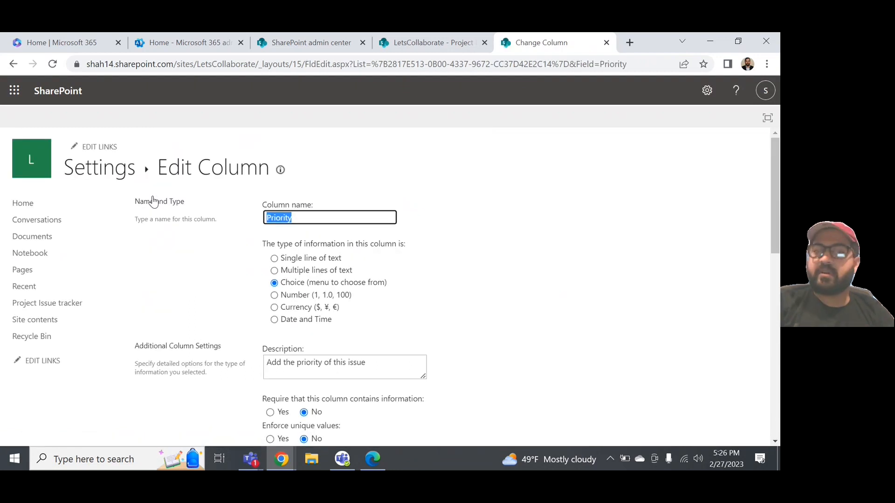
- Review the Priority column's choices, fill-in option, default value and column formatting settings
scroll(473, 272, down, 3)
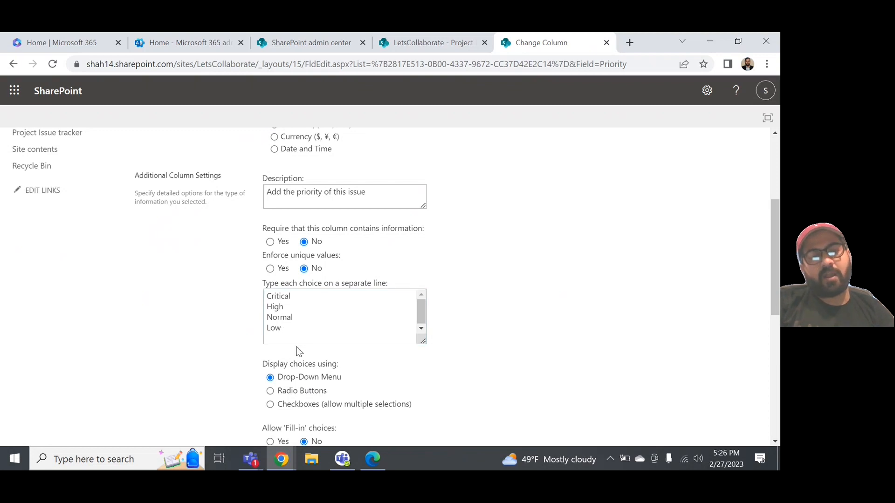
scroll(294, 353, down, 5)
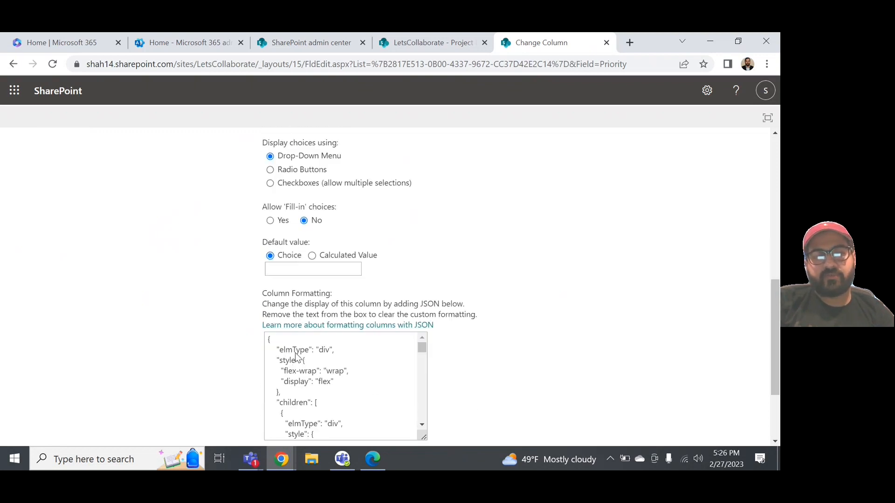
scroll(295, 353, down, 1)
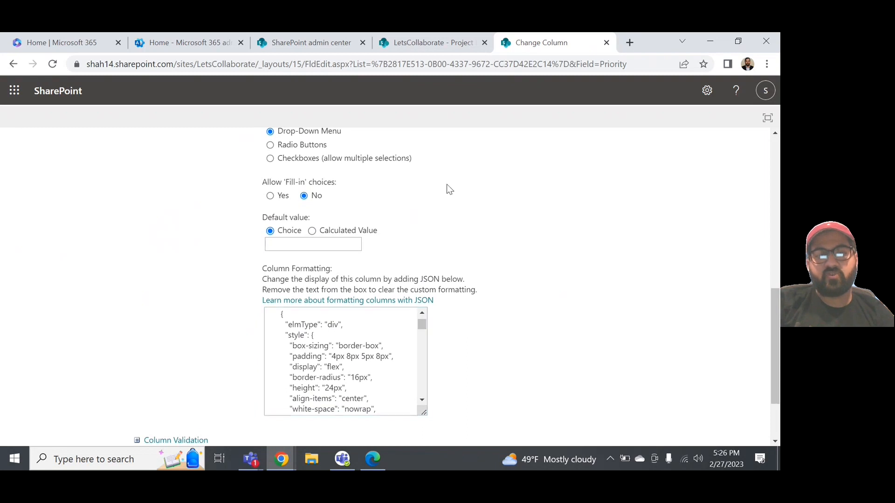
scroll(473, 212, up, 2)
scroll(474, 209, down, 3)
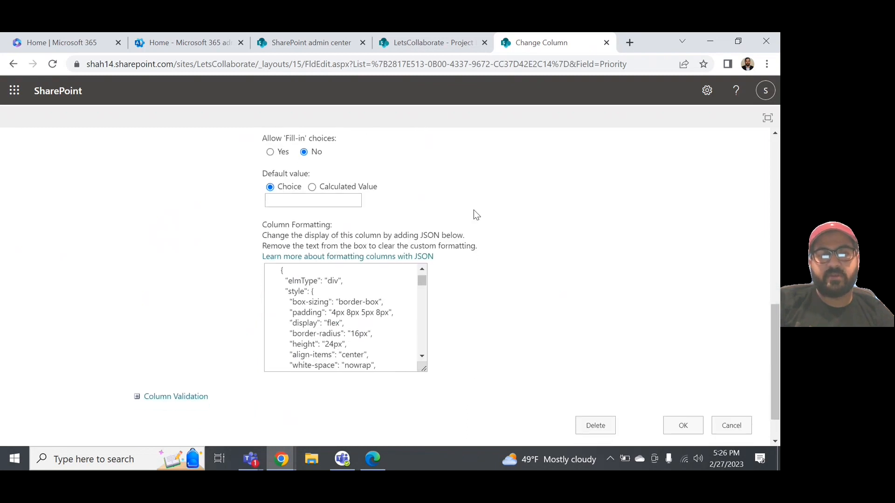
scroll(405, 333, up, 3)
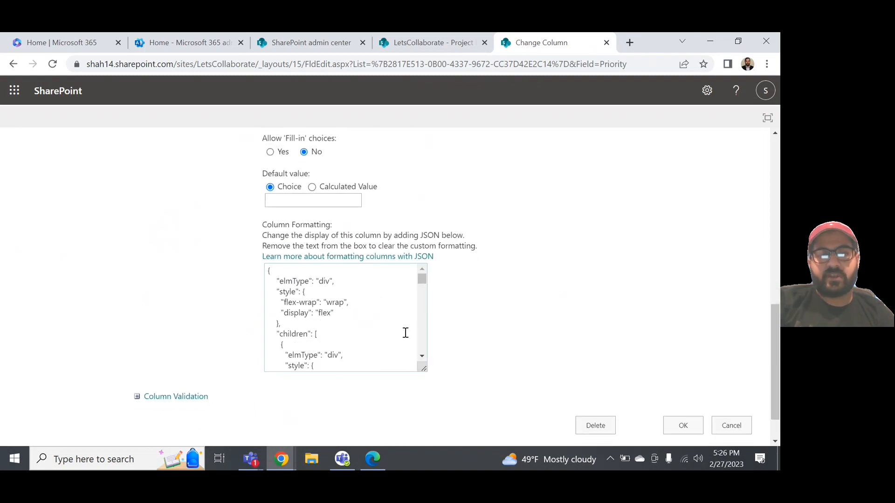
scroll(406, 333, up, 1)
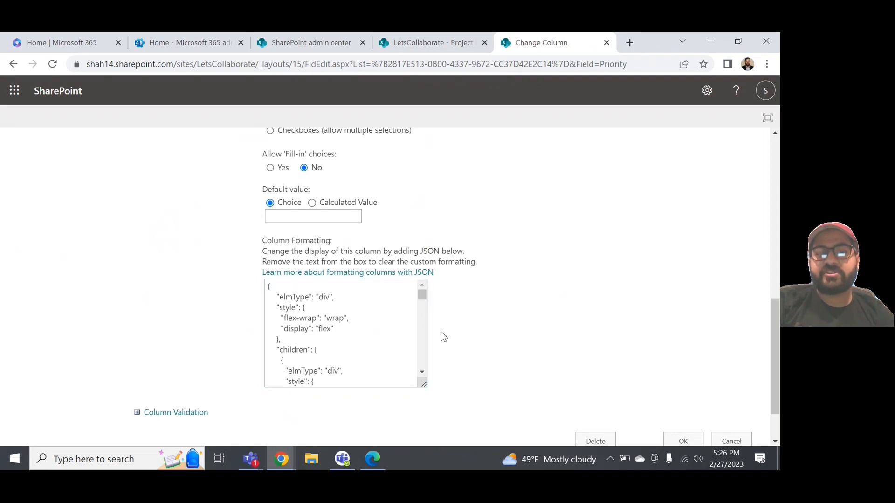
- Read through the Priority column's formatting JSON as far as the styling condition for the Critical choice
scroll(480, 338, down, 1)
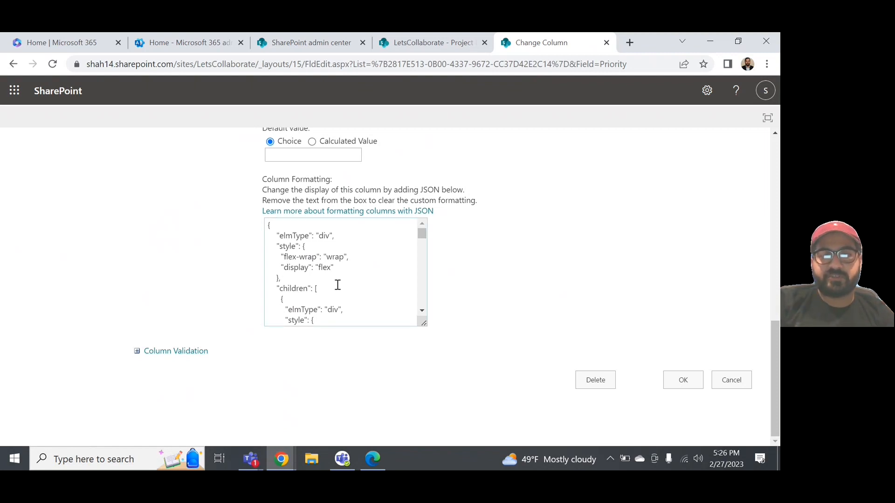
scroll(366, 287, down, 1)
scroll(366, 288, down, 2)
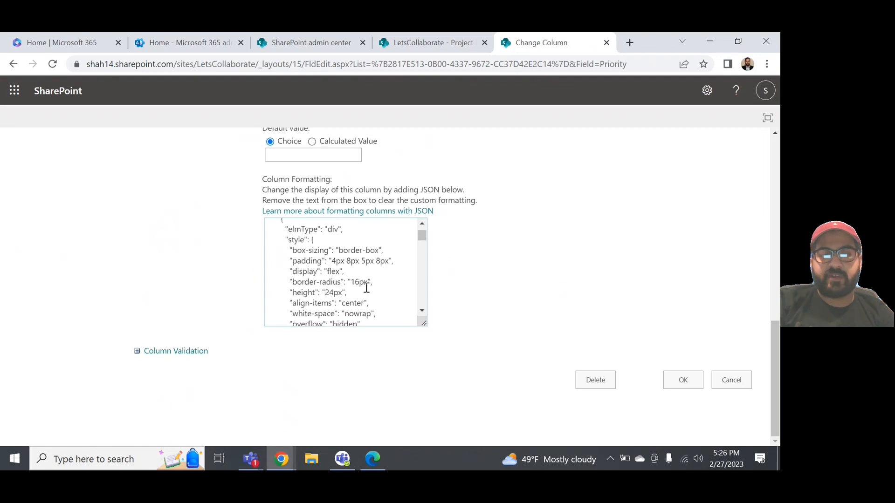
scroll(366, 287, down, 1)
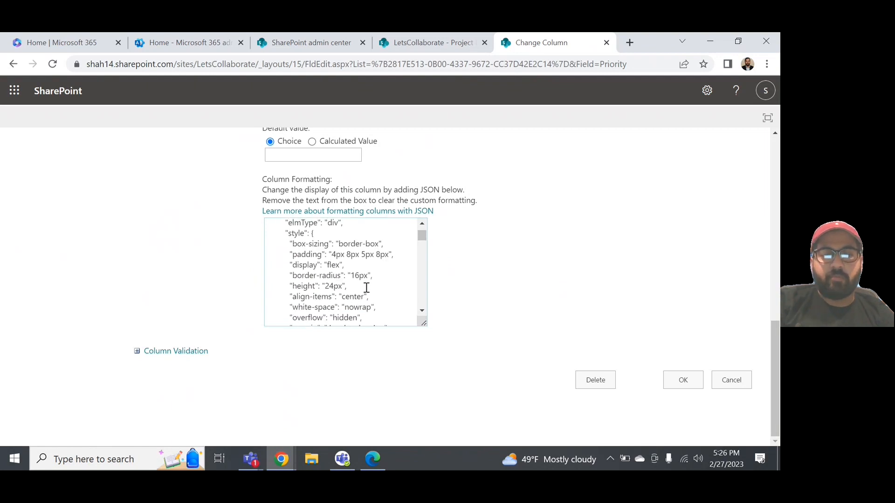
scroll(366, 288, down, 1)
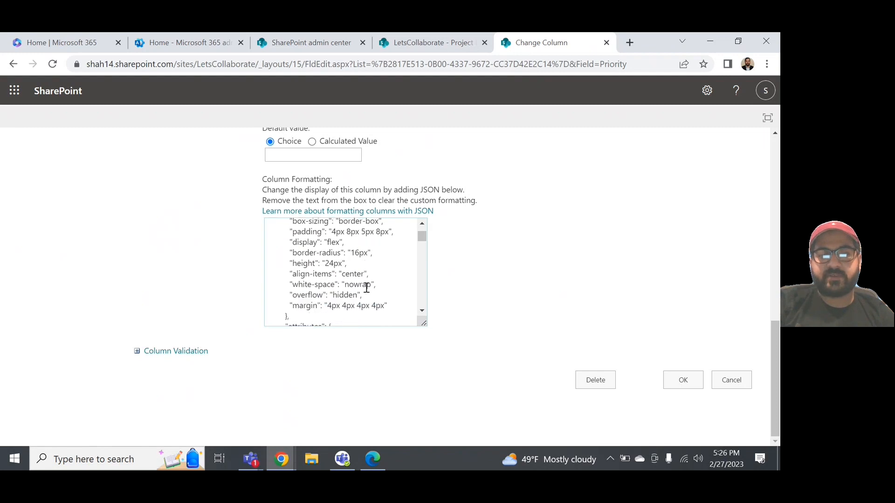
click(366, 288)
scroll(367, 288, down, 3)
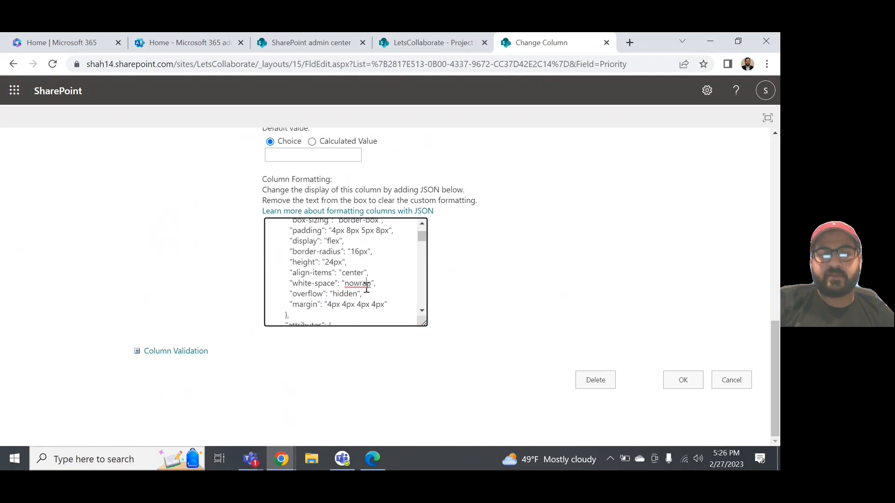
scroll(366, 287, down, 3)
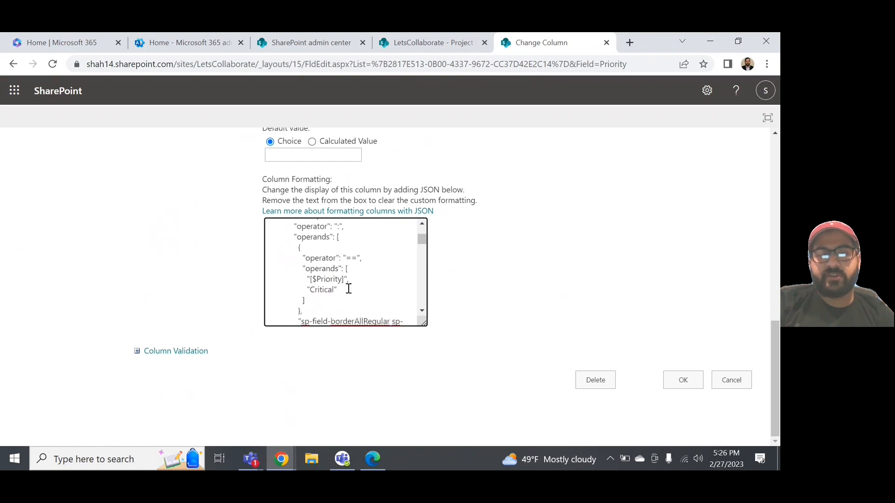
scroll(348, 288, down, 2)
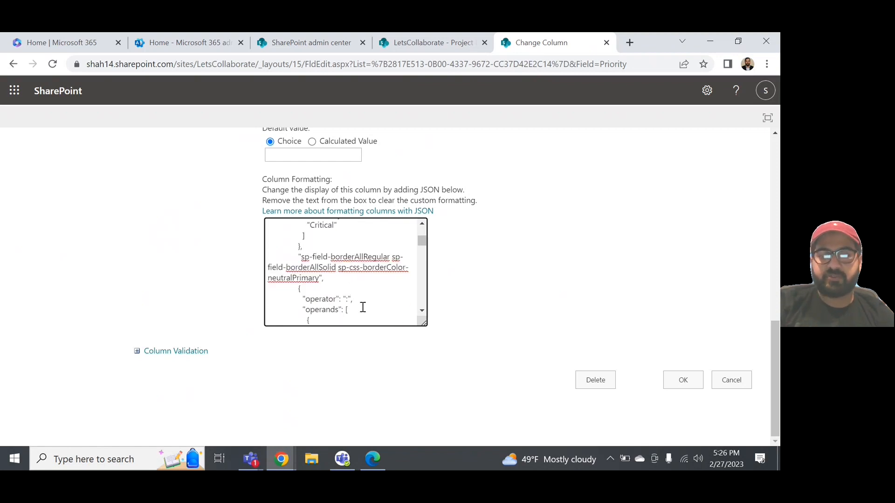
click(483, 277)
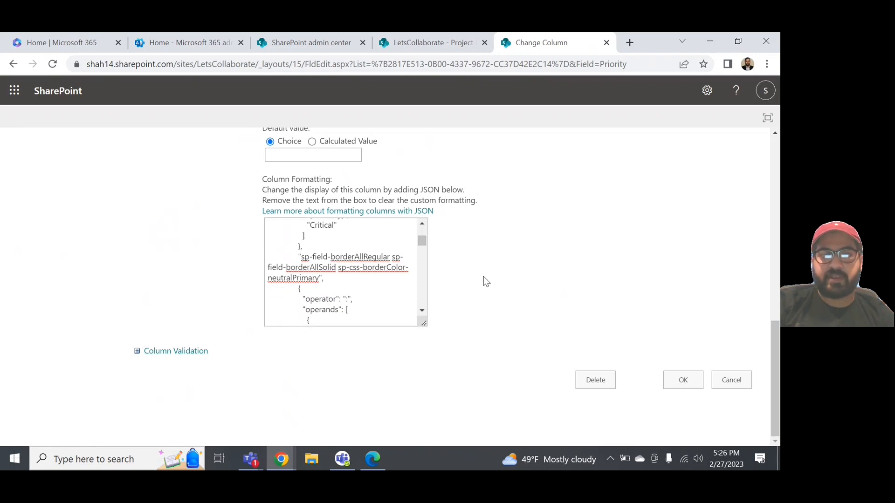
- Leave the Priority column's settings without saving and open the settings of the Status column
scroll(483, 276, up, 15)
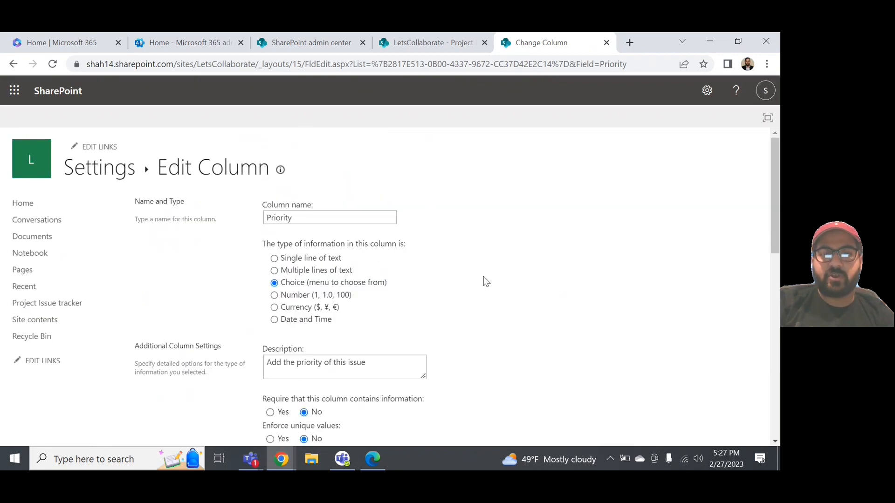
scroll(483, 276, down, 4)
scroll(482, 275, down, 7)
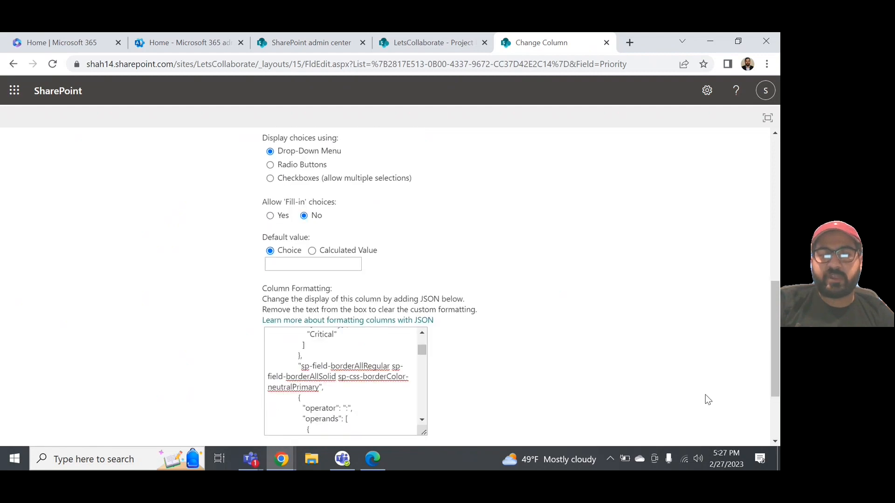
click(724, 376)
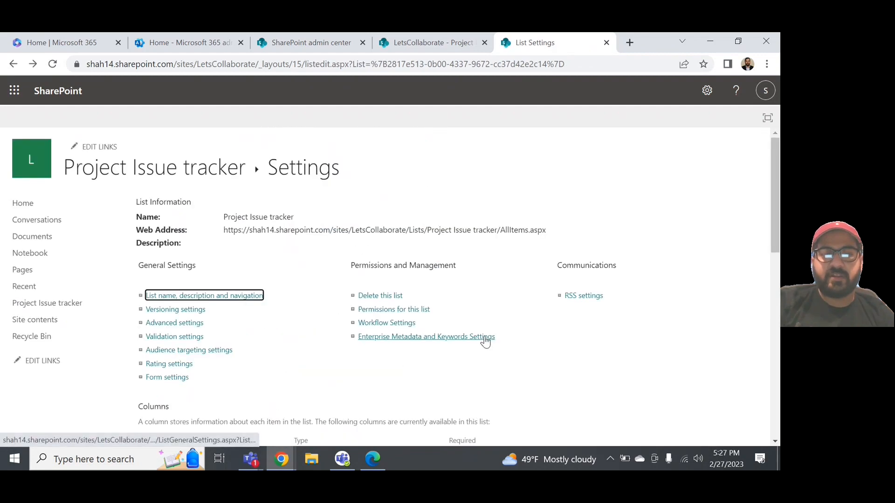
scroll(180, 368, down, 8)
scroll(150, 154, up, 1)
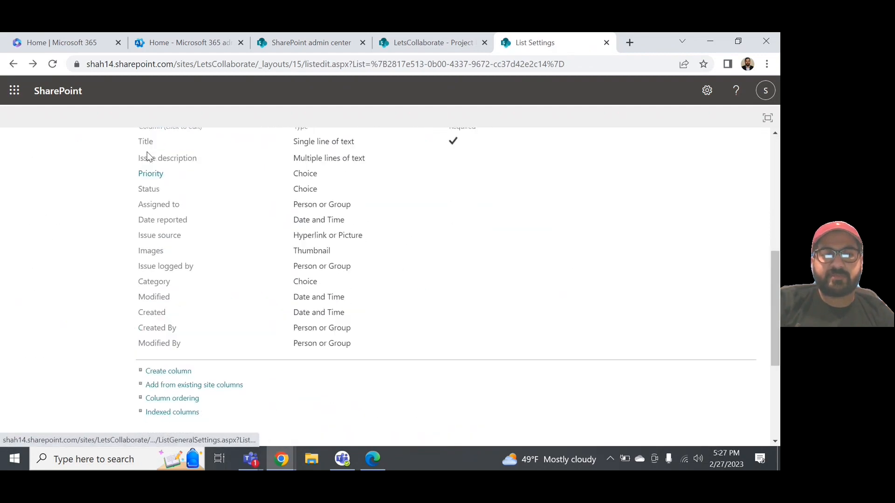
click(150, 190)
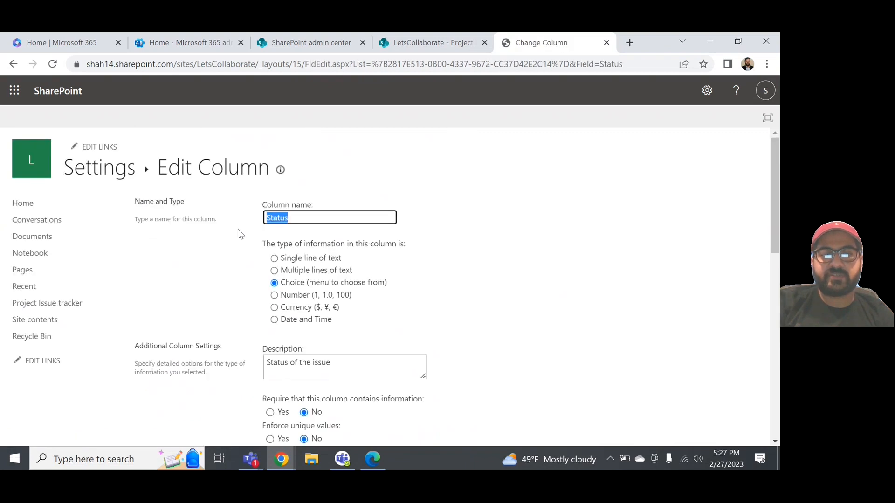
- Review the full list of choices defined for the Status column
scroll(289, 326, down, 4)
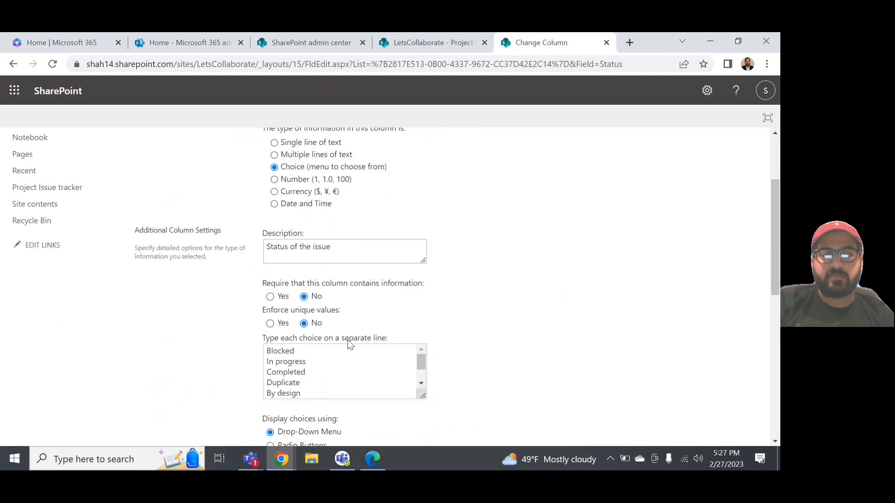
click(275, 298)
scroll(319, 317, down, 1)
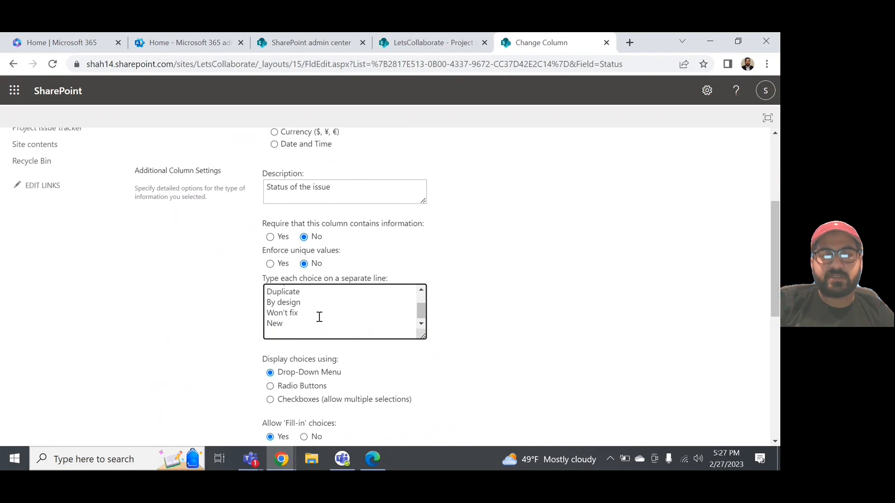
scroll(319, 316, up, 1)
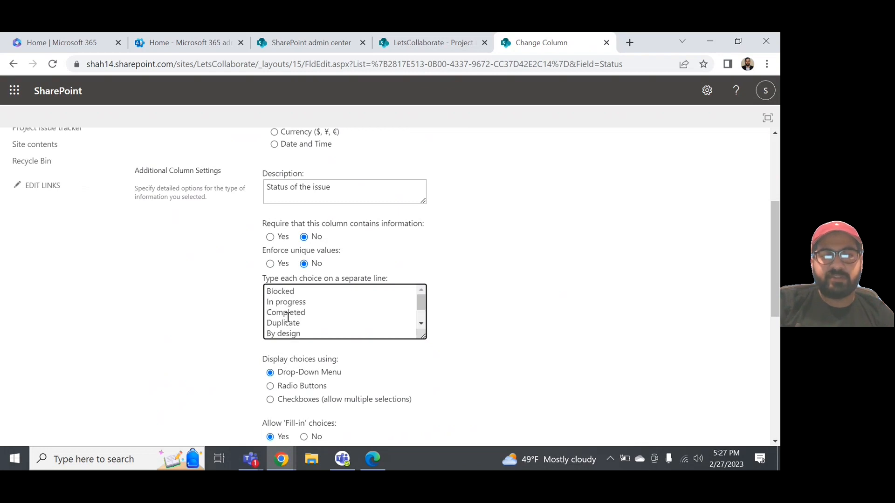
scroll(326, 312, down, 1)
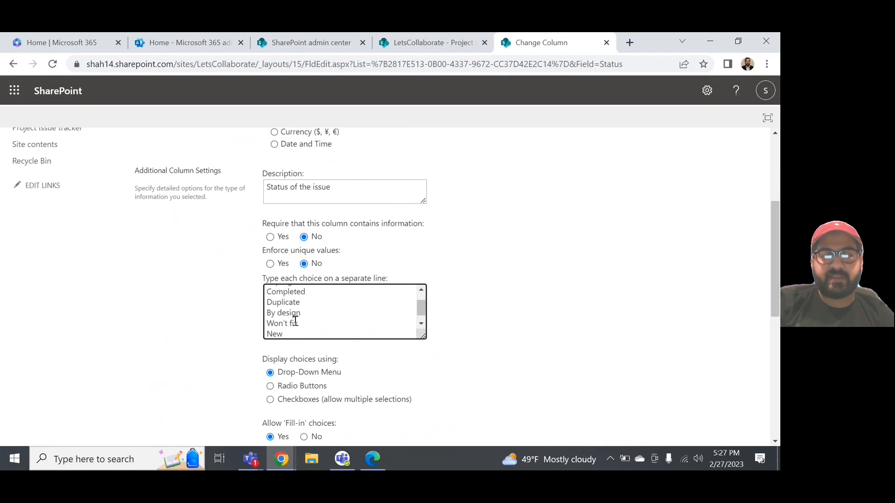
- Replace the By design and Won't fix choices of the Status column with a single Canceled choice
scroll(284, 326, down, 1)
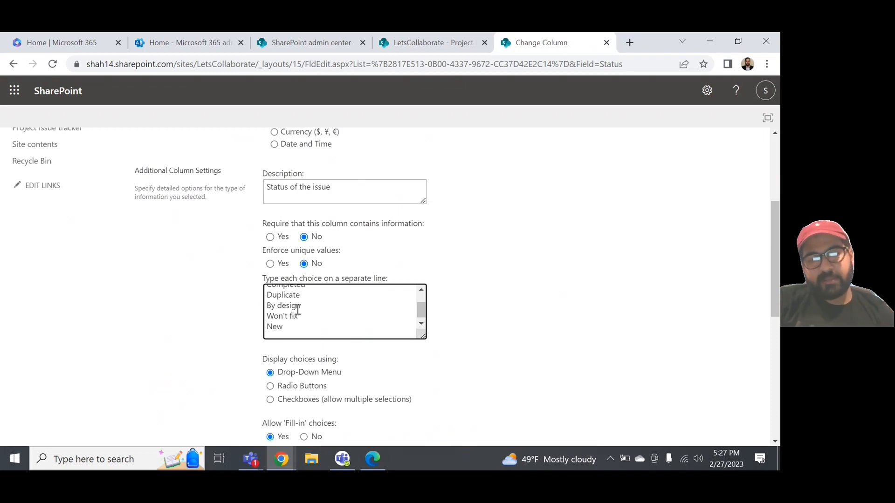
scroll(305, 313, up, 1)
scroll(303, 313, down, 2)
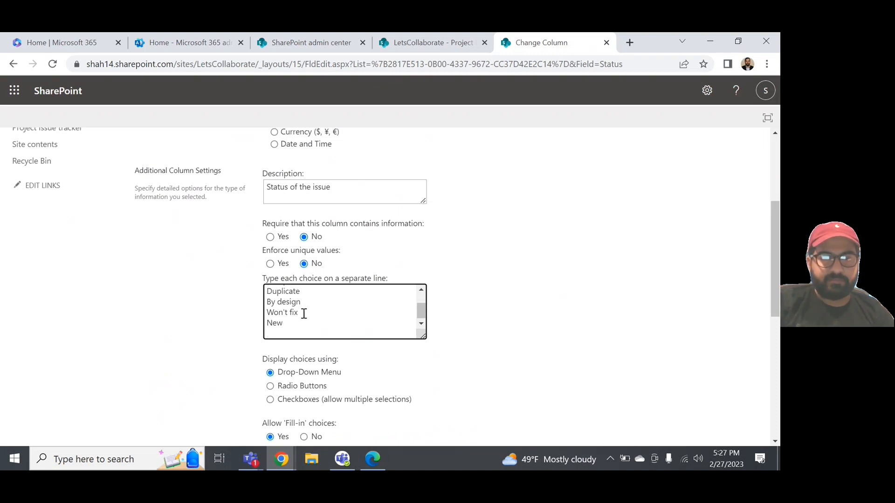
drag(302, 313, 269, 305)
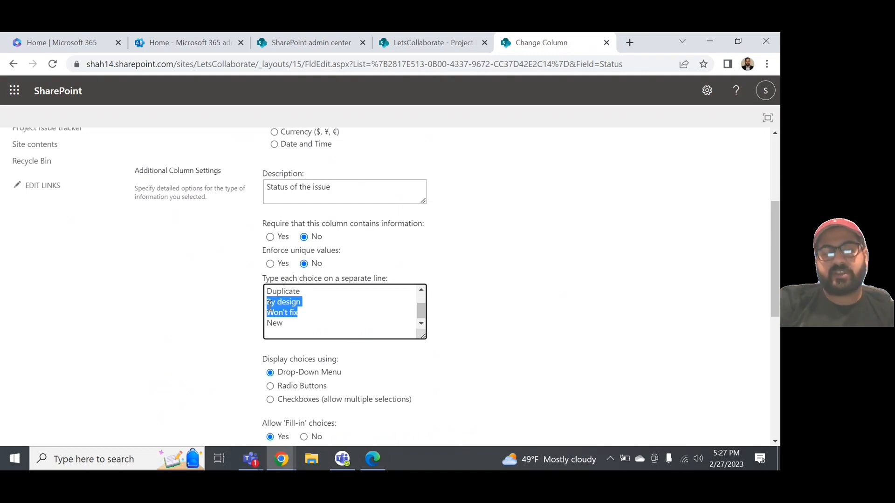
key(BackSpace)
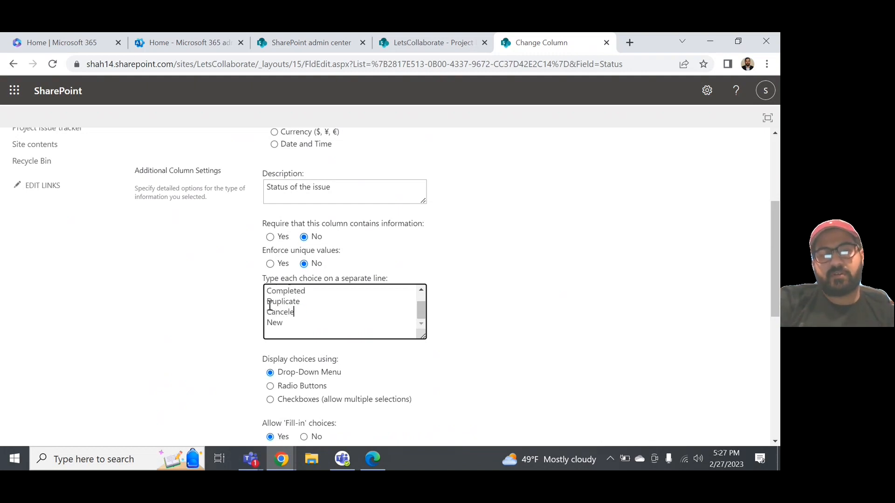
scroll(300, 318, up, 1)
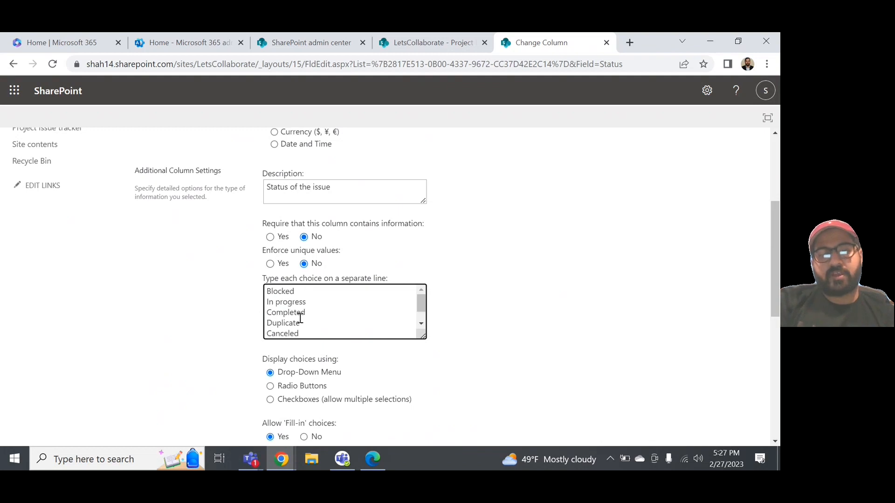
scroll(301, 318, down, 1)
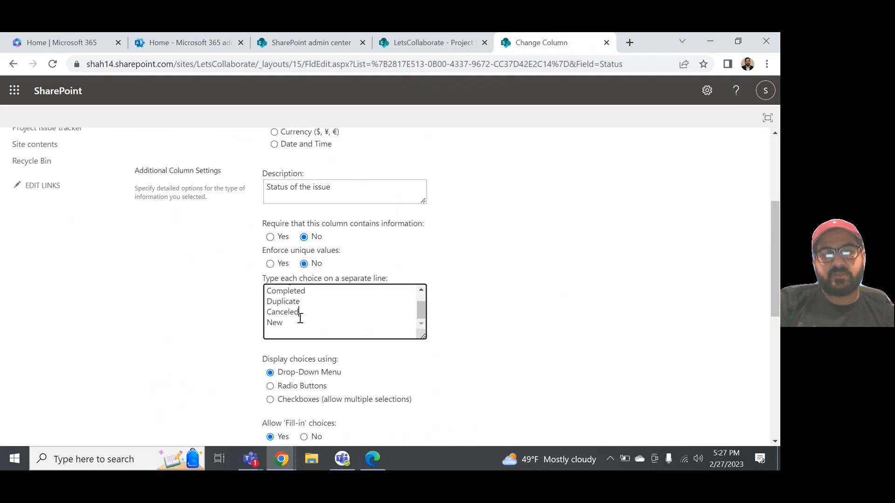
- Check the Status column's remaining choices, default value and formatting settings, and save the column changes
scroll(483, 326, down, 3)
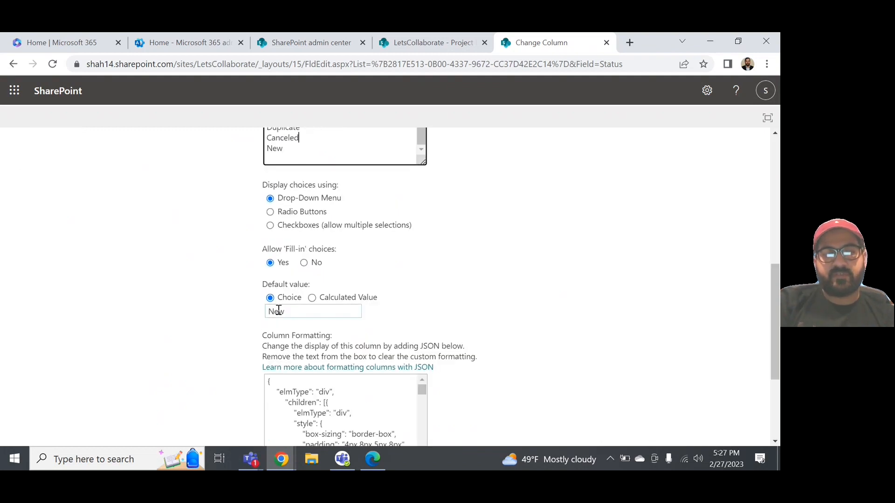
scroll(438, 295, up, 3)
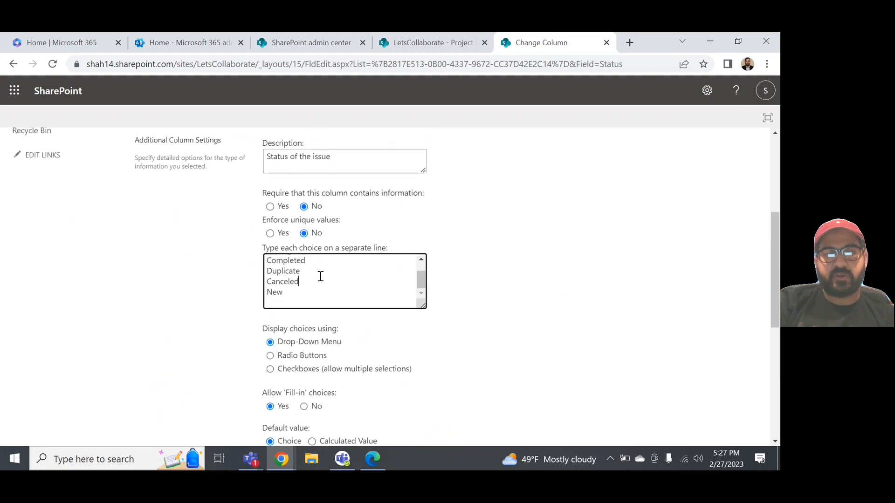
click(421, 261)
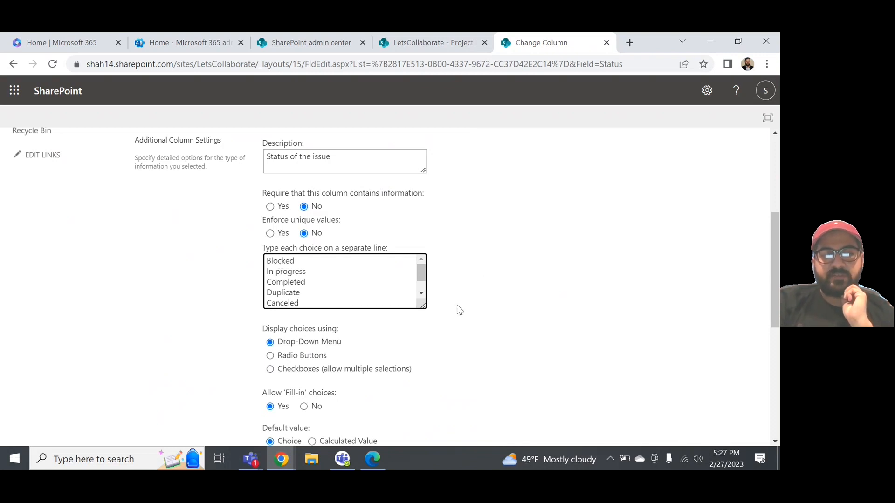
scroll(457, 306, down, 2)
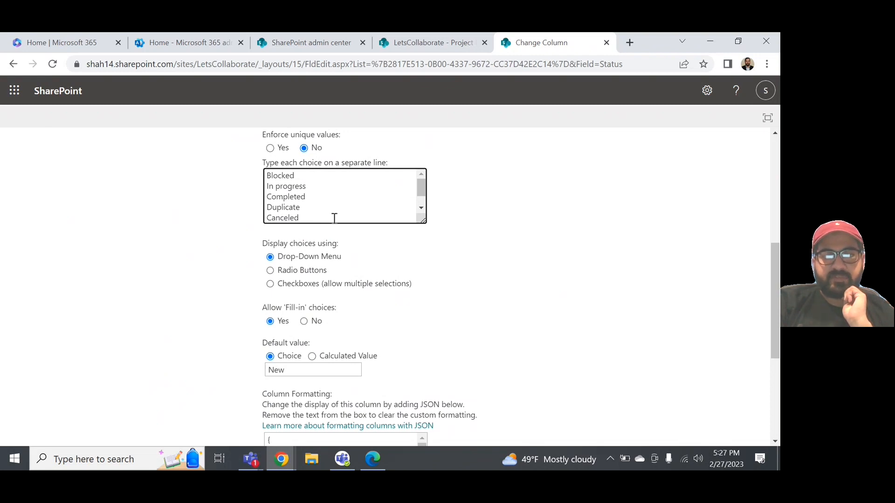
scroll(331, 246, up, 1)
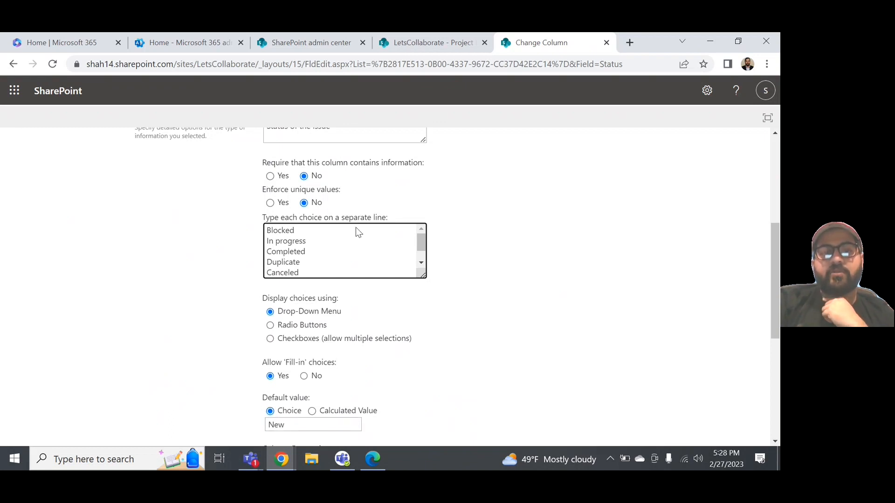
scroll(517, 379, down, 5)
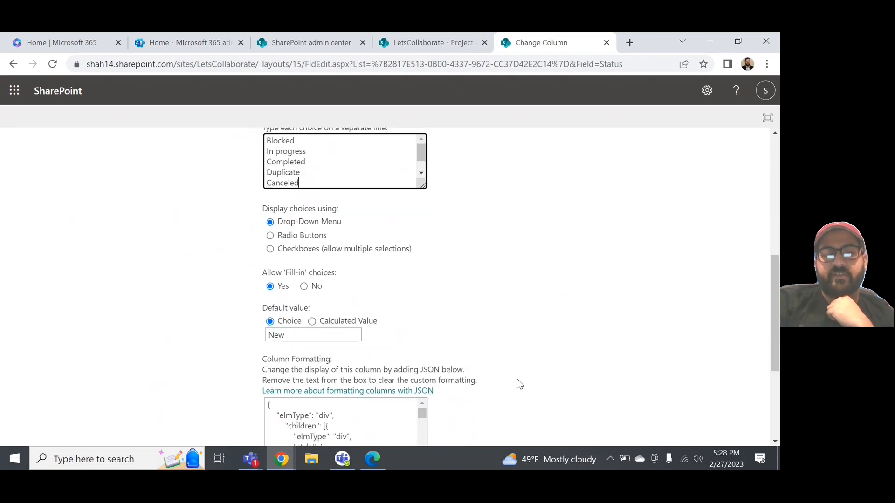
scroll(519, 383, down, 1)
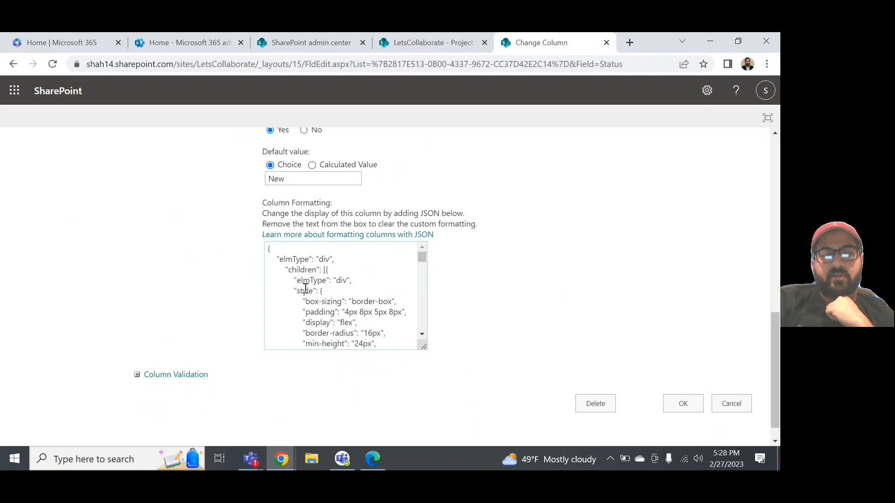
click(691, 404)
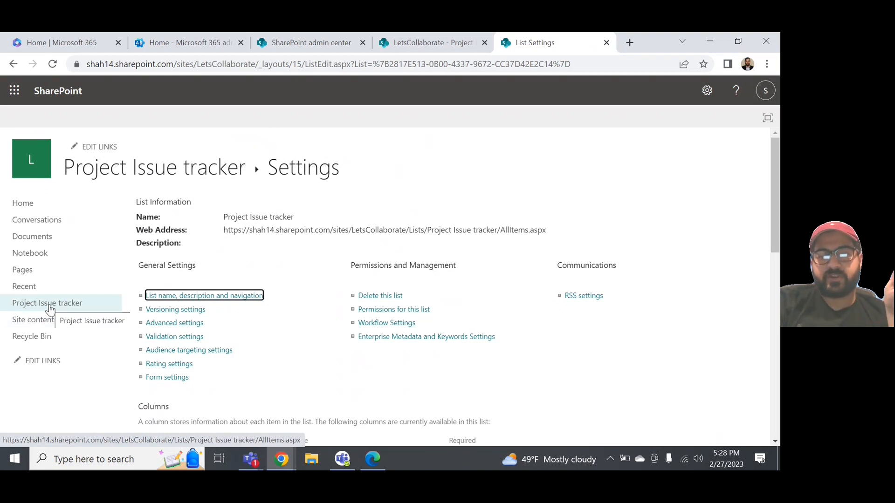
- Open the Project Issue tracker list from its settings page and switch it to the Summary view
click(163, 174)
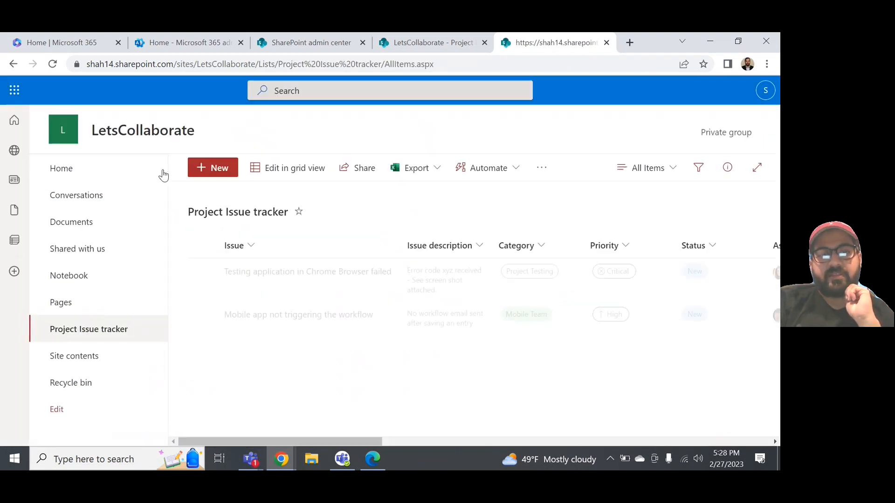
click(670, 175)
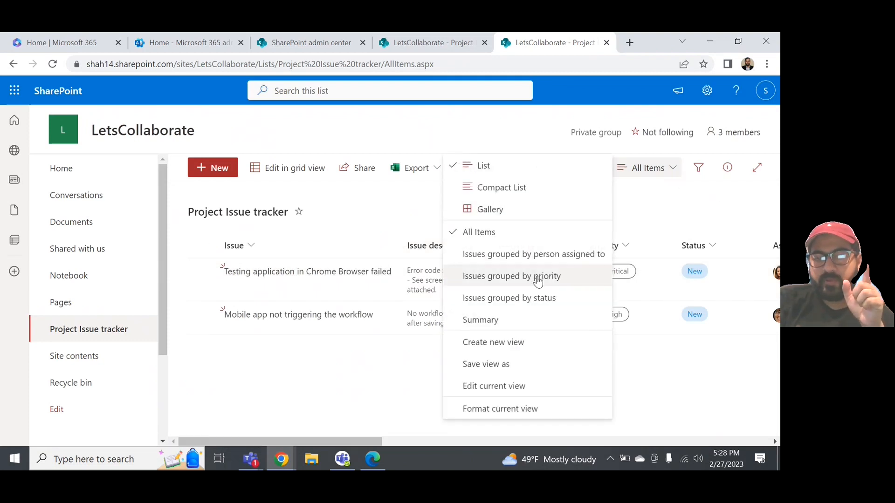
click(508, 321)
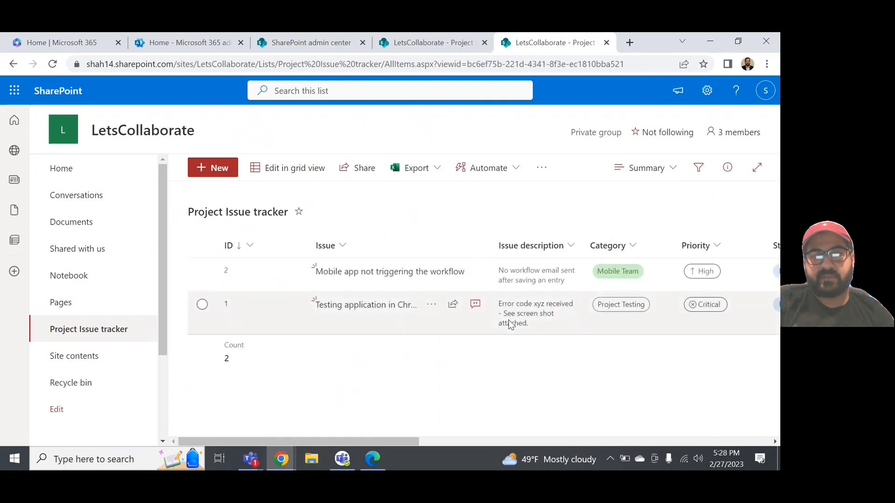
- Set the Summary view as the default view of the Project Issue tracker list
click(673, 169)
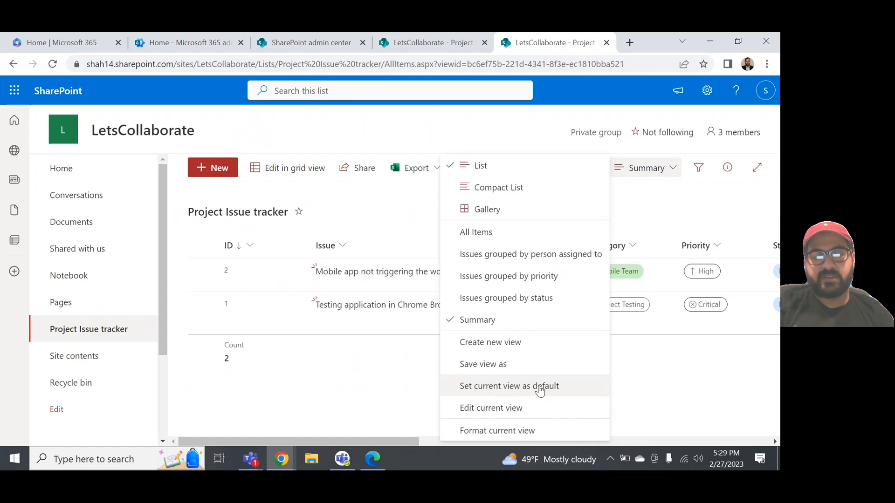
click(459, 393)
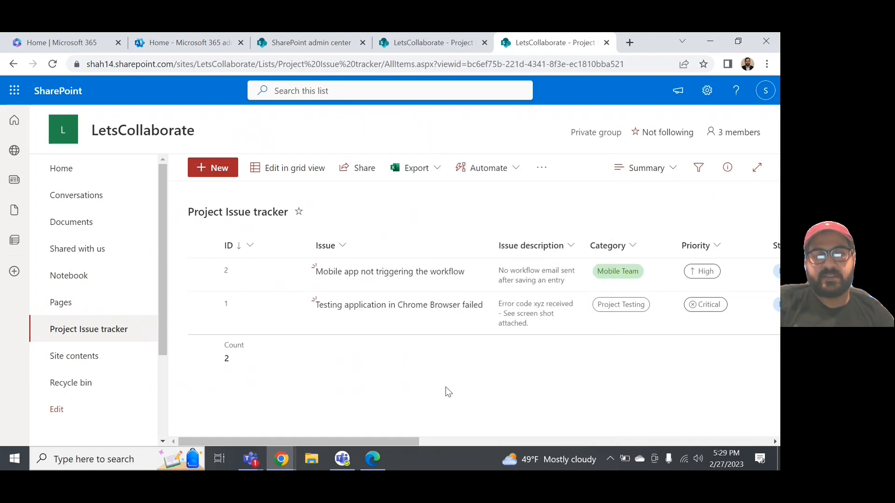
click(660, 175)
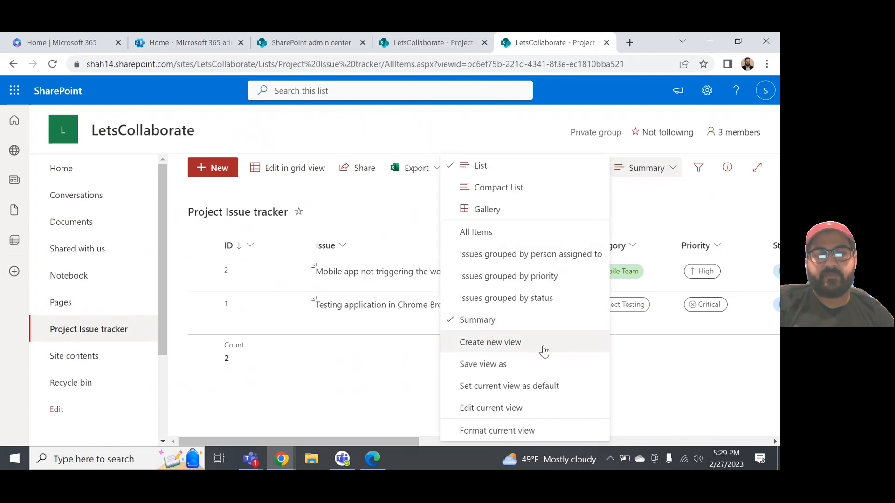
- Reopen the Project Issue tracker list from the site's Home page to check which view loads and its columns
click(74, 180)
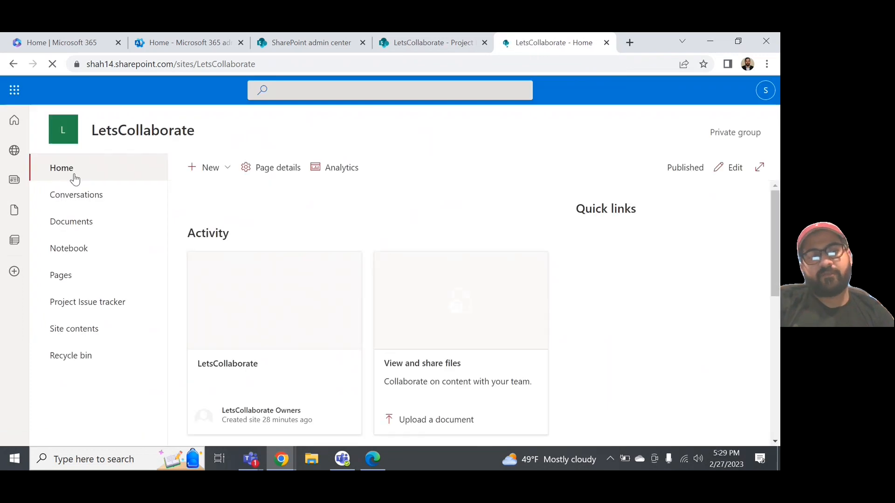
click(69, 303)
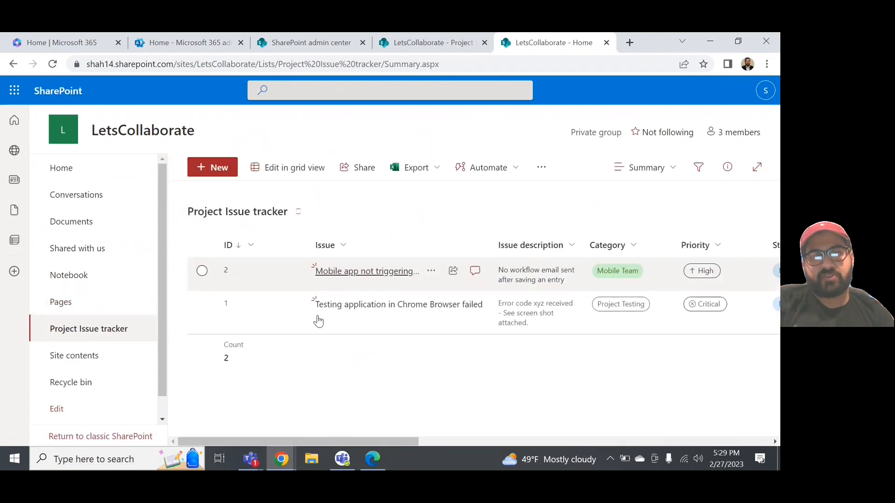
scroll(676, 366, right, 5)
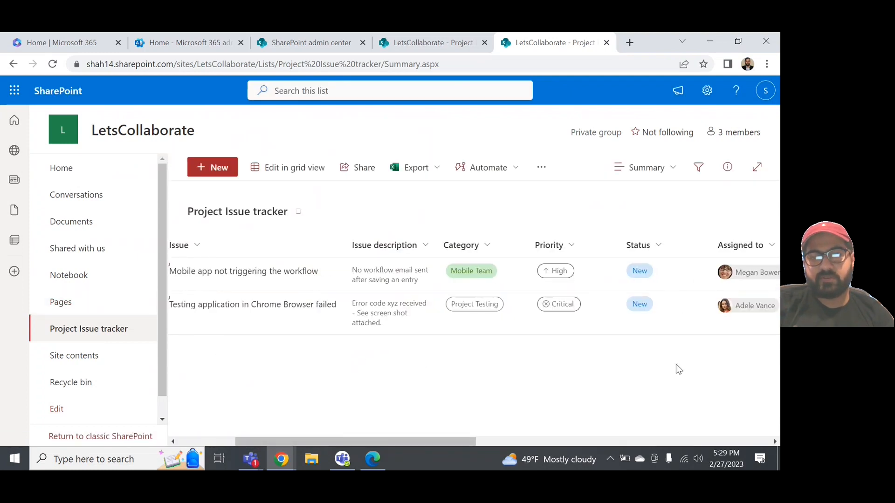
scroll(675, 364, right, 3)
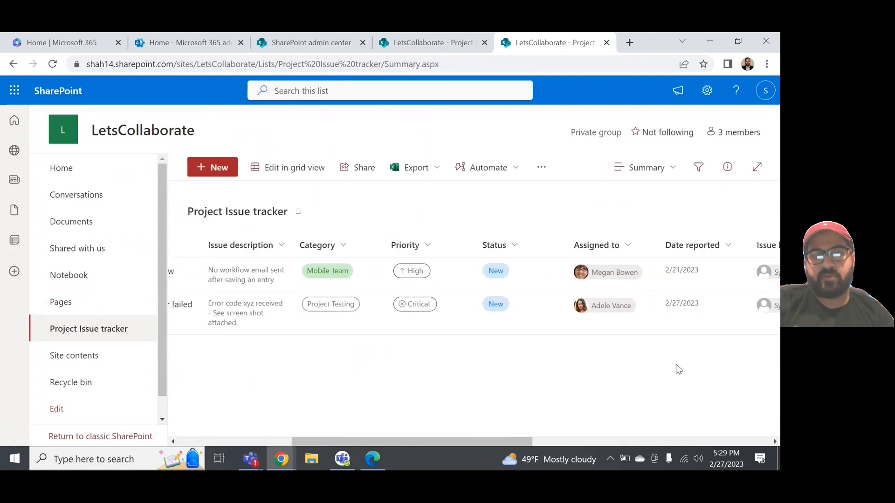
- Preview the Summary view in the Gallery and Compact List layouts, and return it to the List layout
click(671, 168)
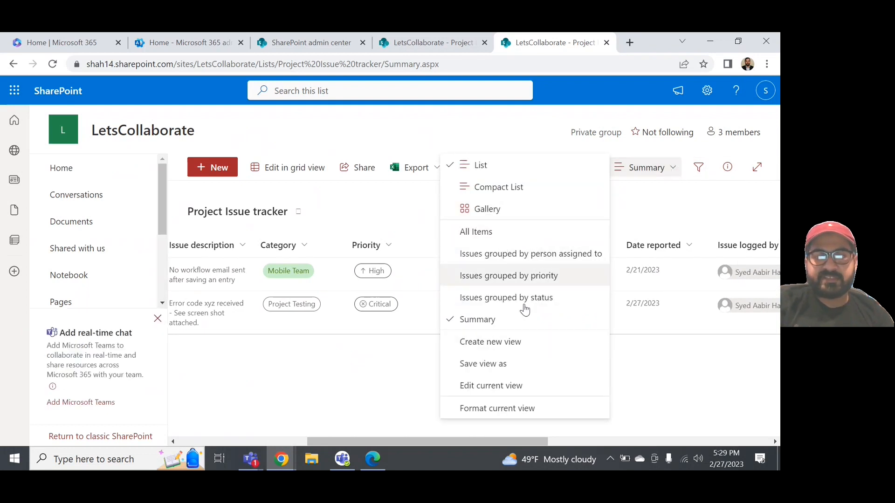
click(488, 216)
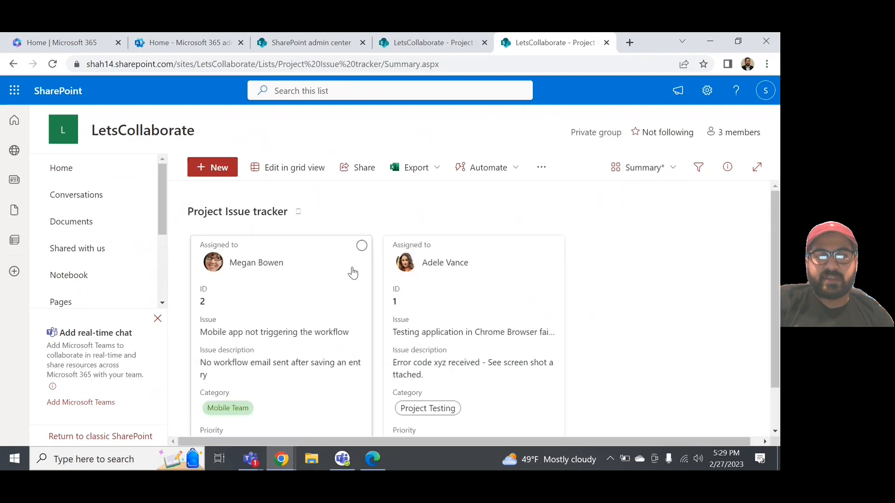
click(662, 174)
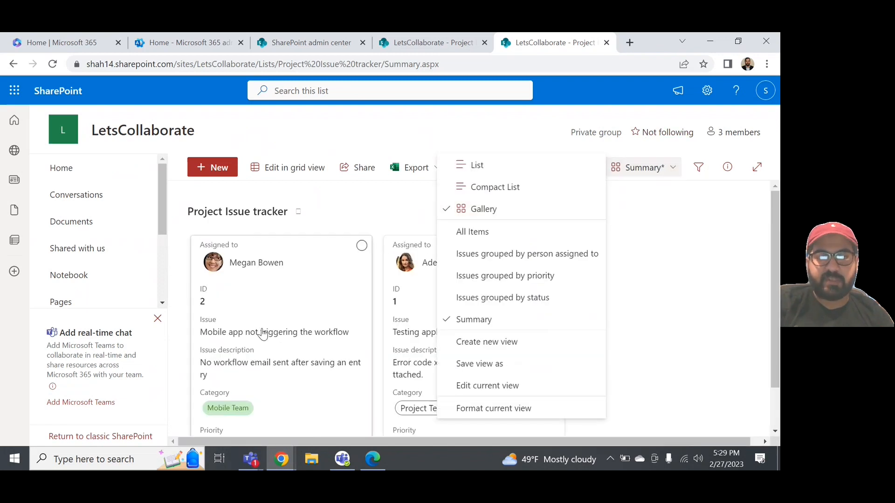
click(494, 188)
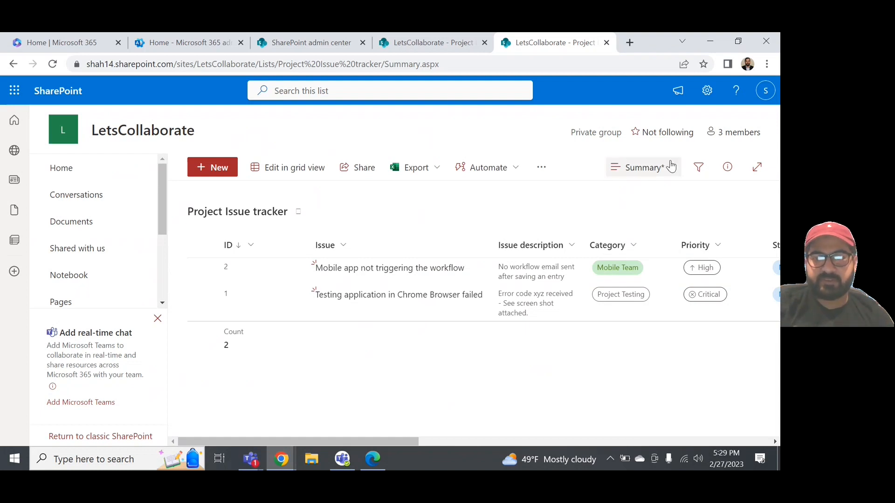
click(655, 170)
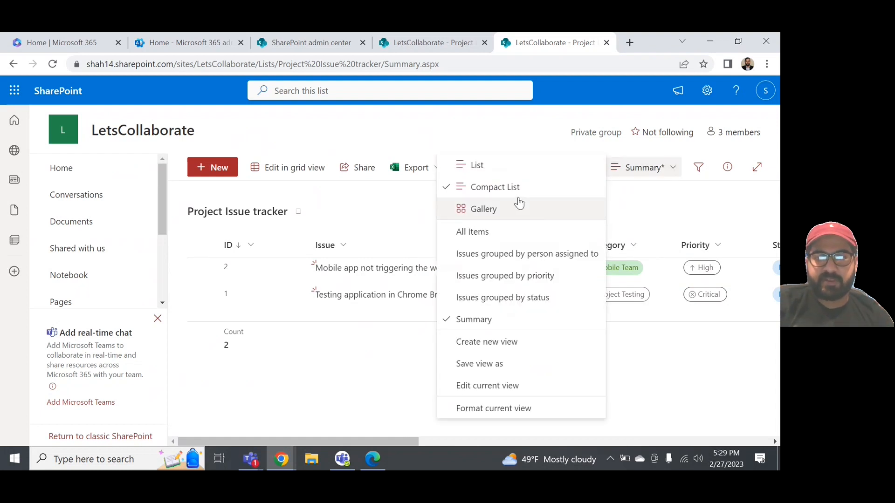
click(492, 169)
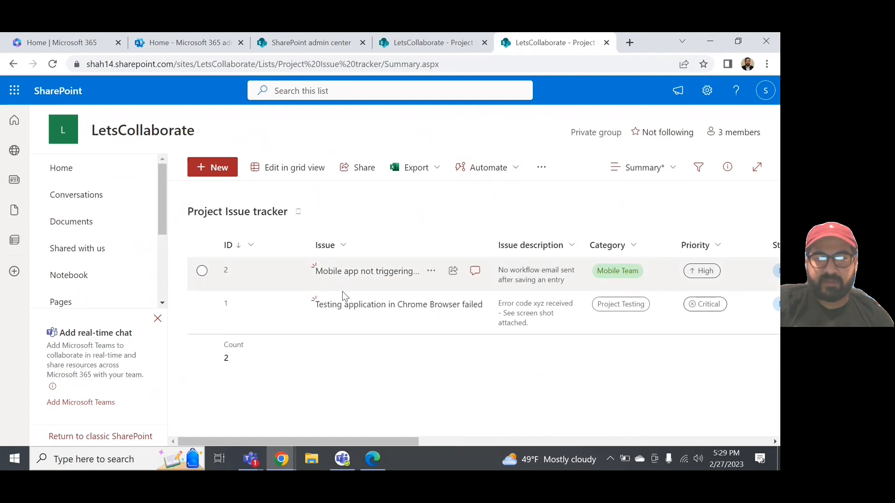
click(667, 180)
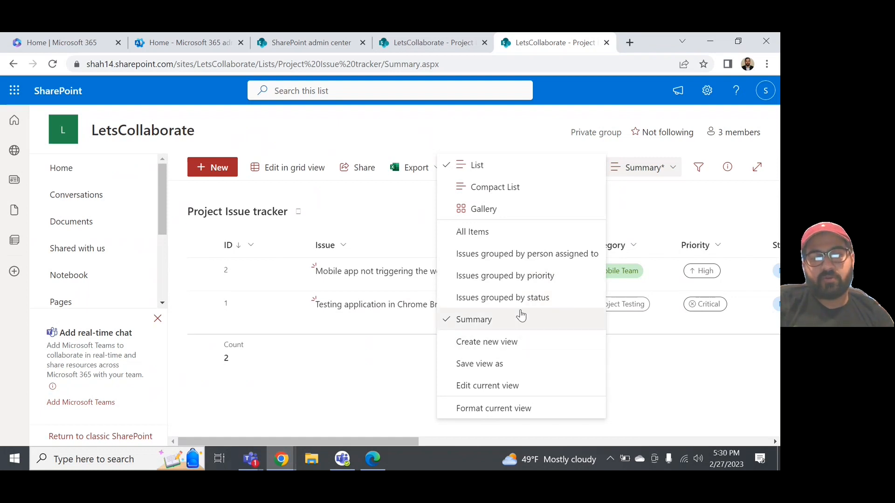
click(387, 392)
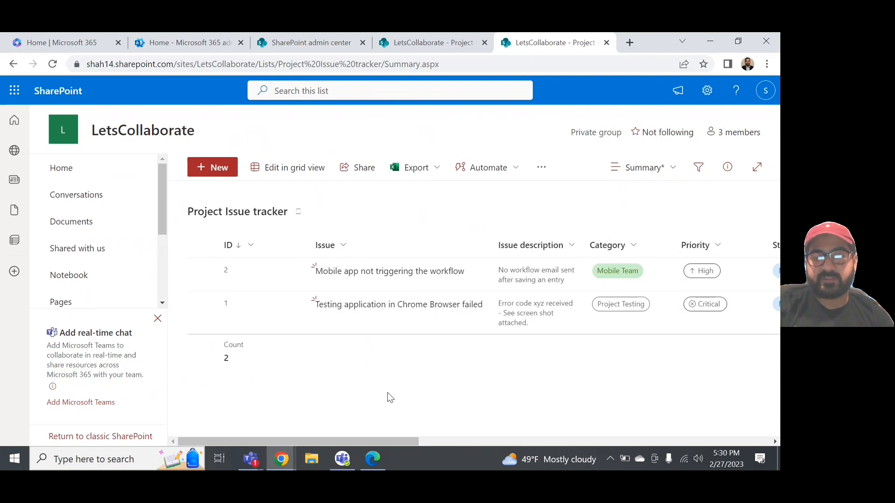
scroll(541, 364, right, 5)
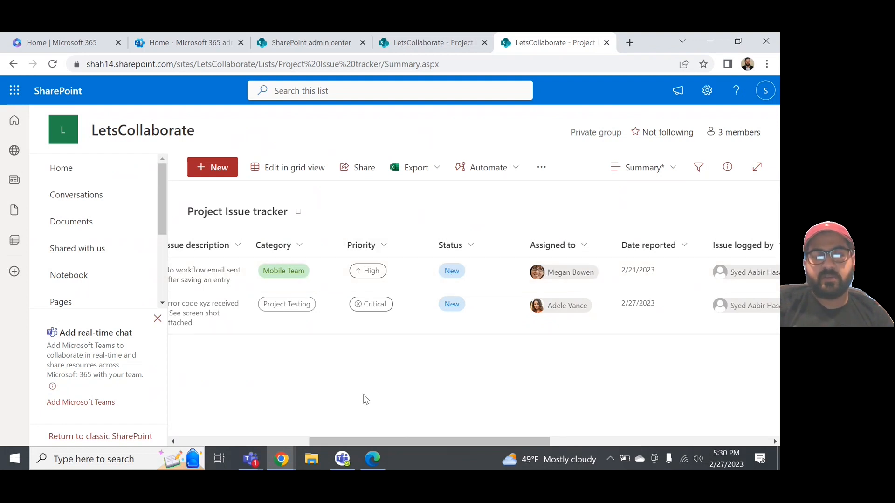
scroll(366, 399, left, 6)
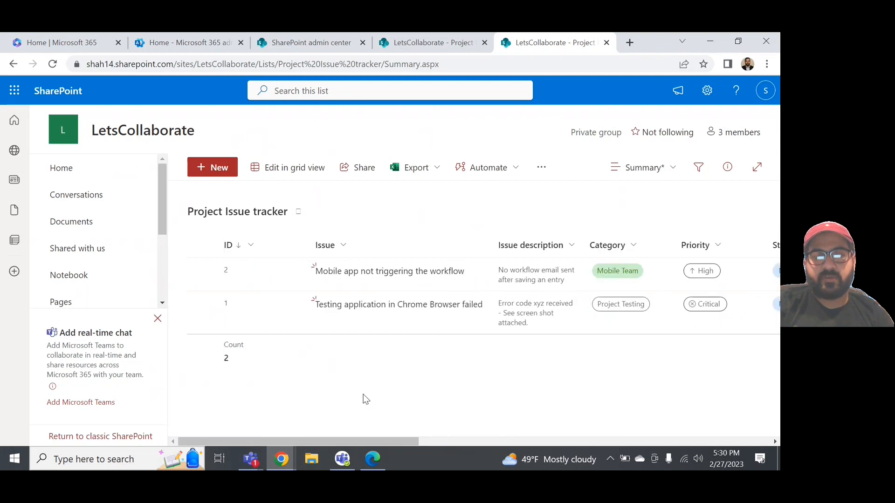
scroll(364, 398, right, 4)
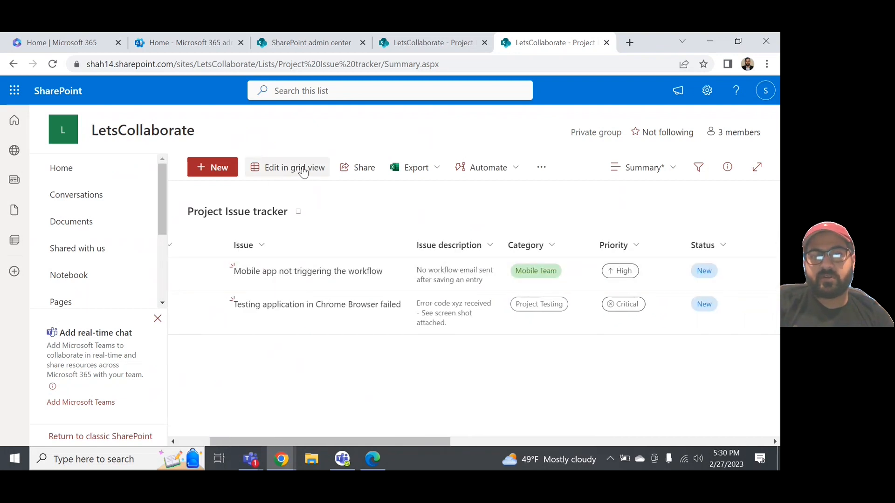
- Edit the list in grid view and set the Status of the "Mobile app not triggering the workflow" issue to In progress
click(303, 172)
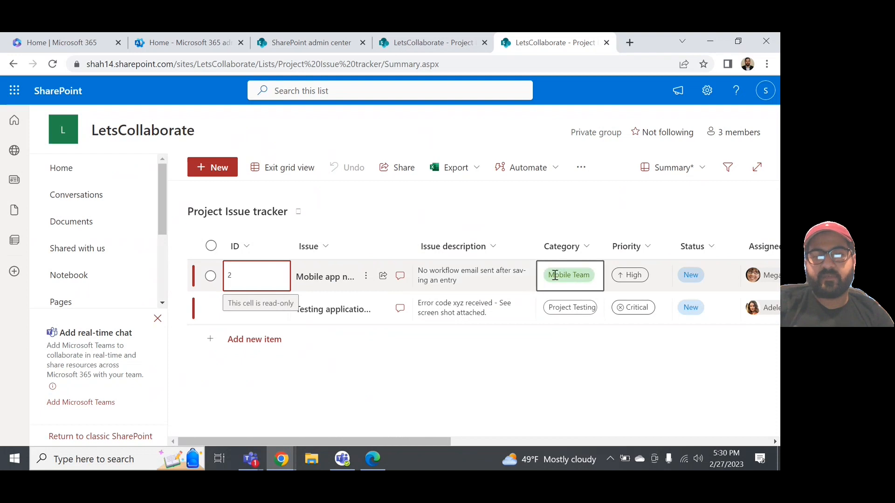
scroll(534, 275, right, 3)
click(587, 274)
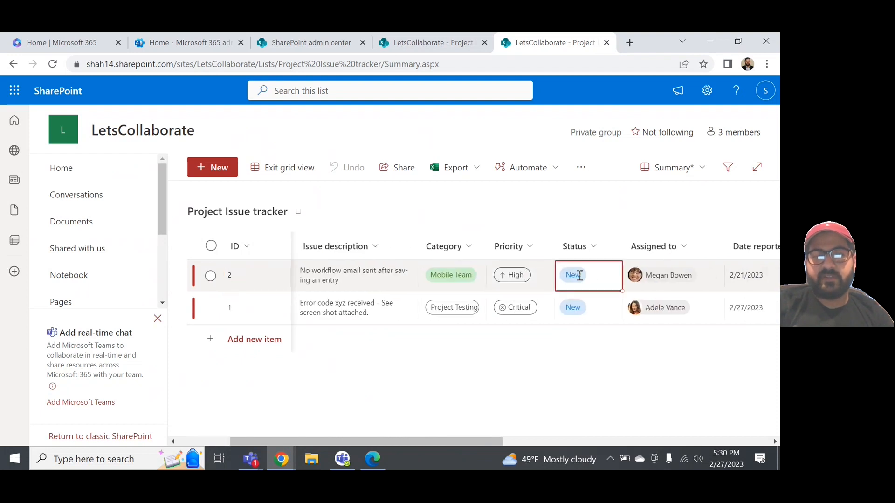
click(581, 278)
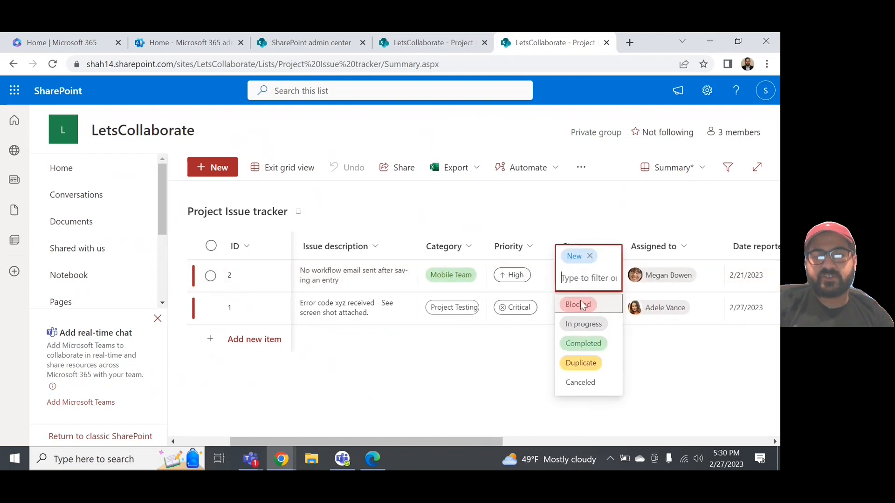
click(586, 323)
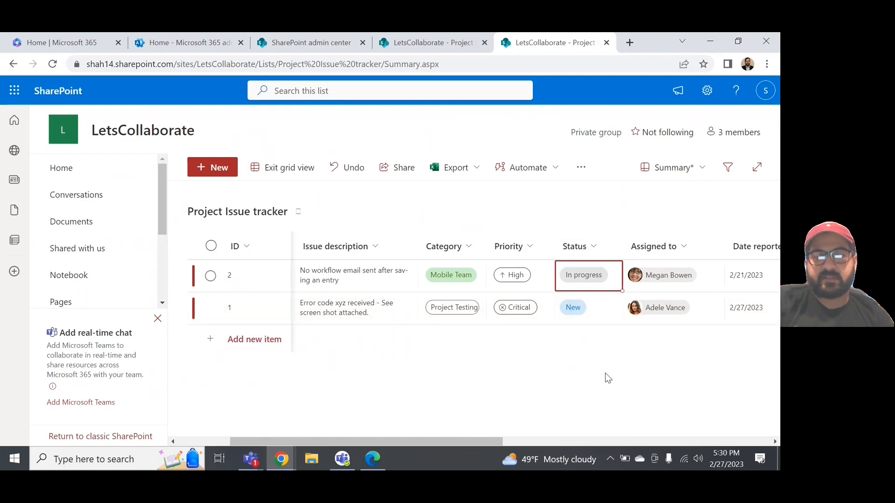
- Set the Status of the "Testing application in Chrome Browser failed" issue to Completed and exit grid view
click(595, 312)
click(579, 310)
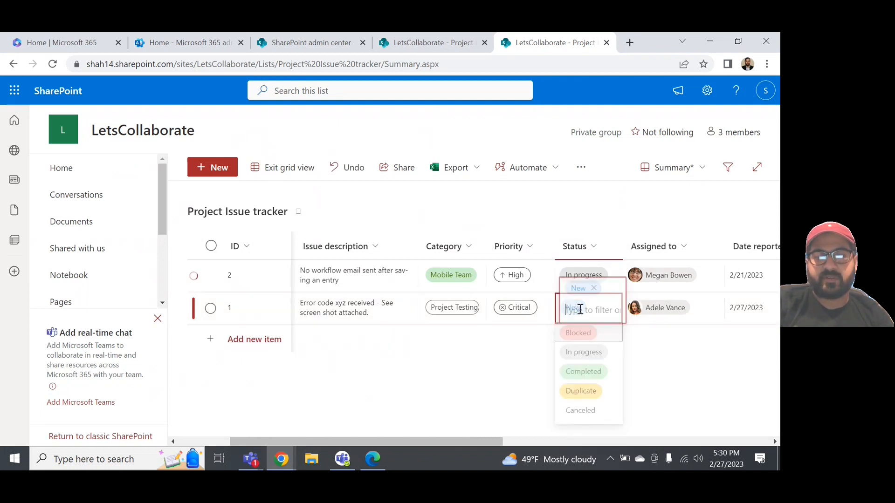
click(590, 375)
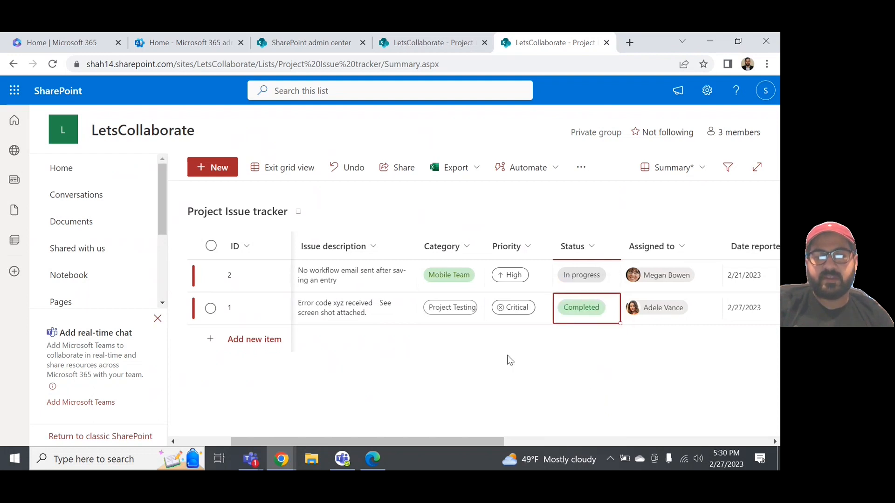
scroll(507, 355, right, 5)
scroll(507, 355, right, 2)
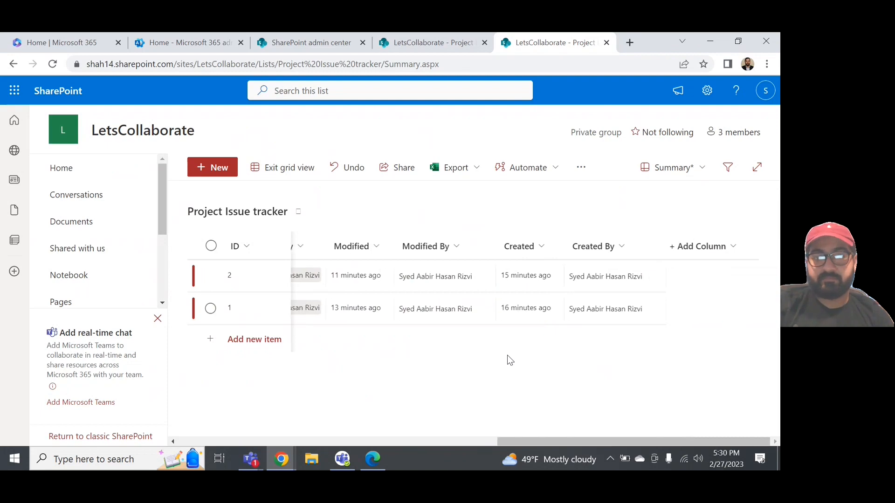
click(281, 169)
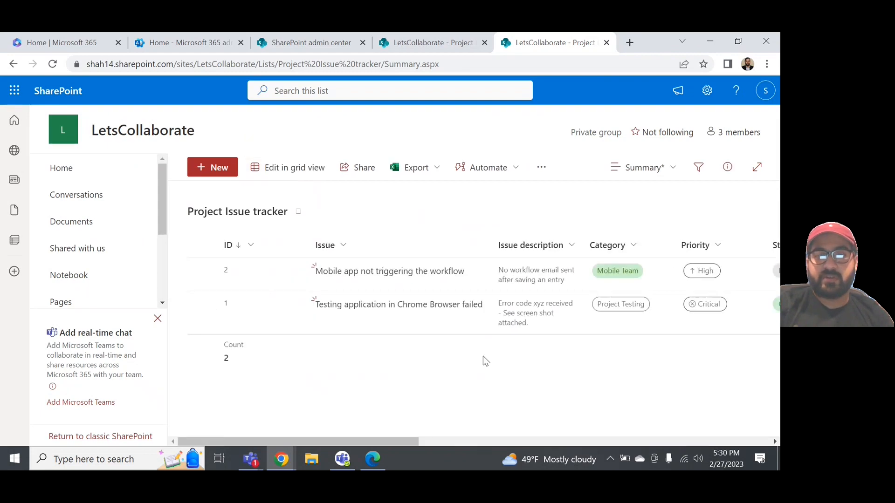
scroll(482, 356, right, 2)
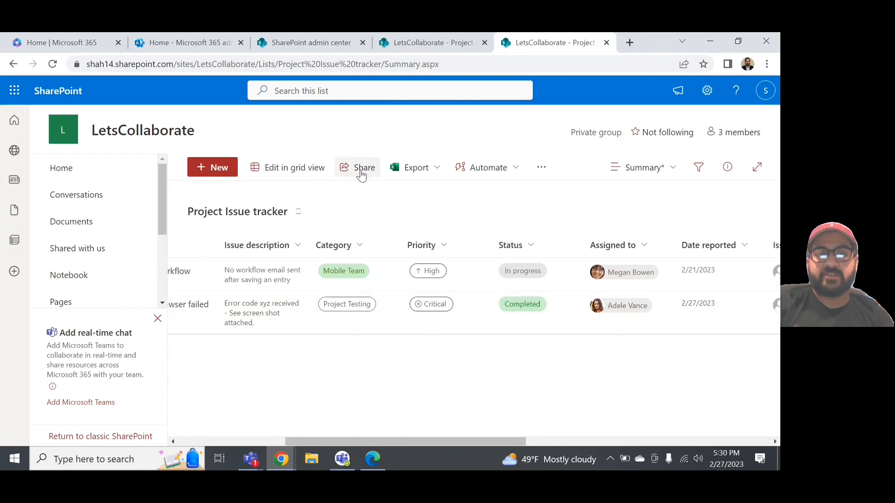
- Look through the list's export options and its automation options for reminders and rules
click(434, 171)
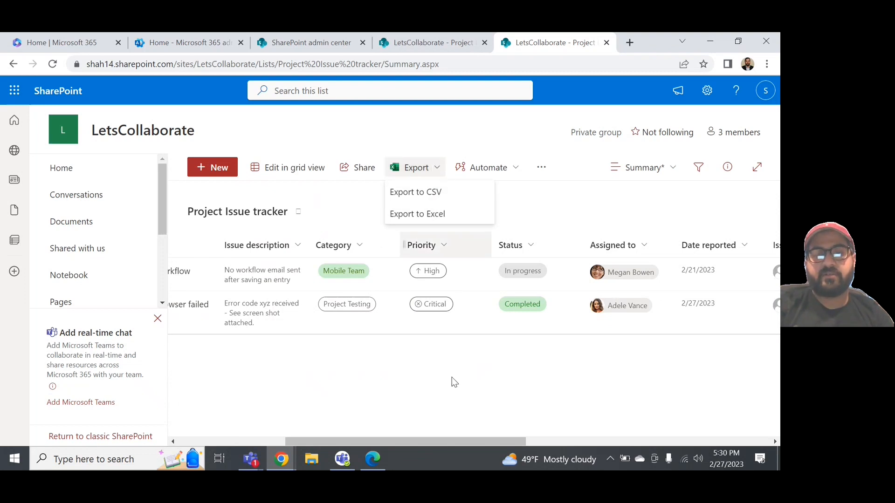
click(514, 169)
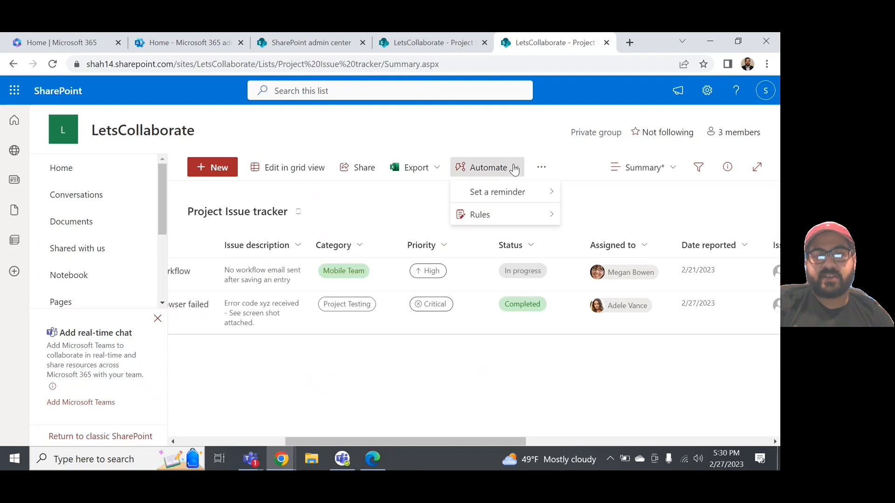
mouse_move(510, 191)
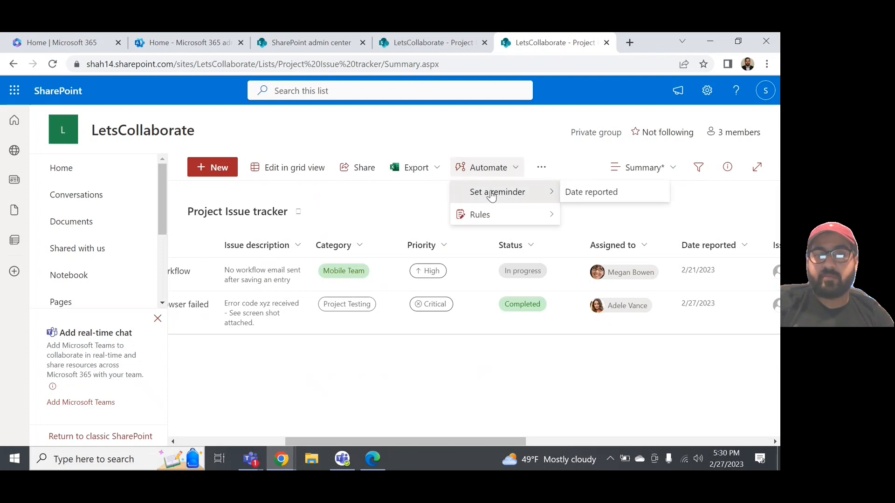
mouse_move(506, 225)
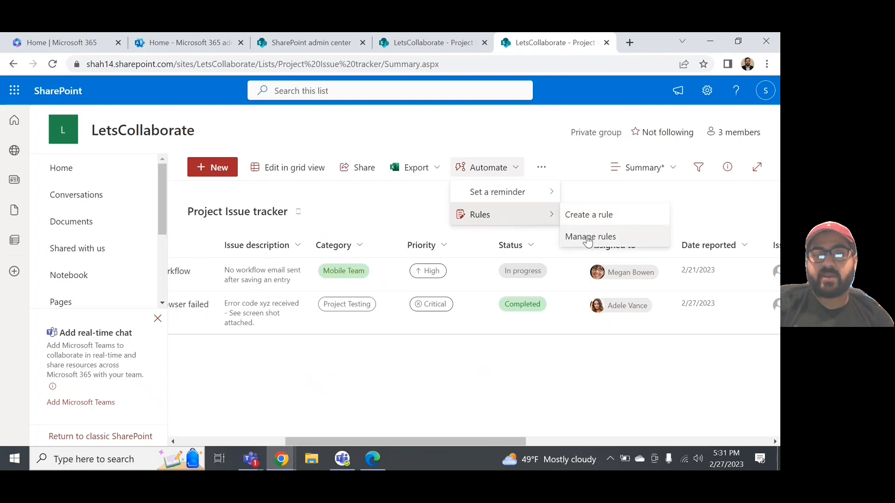
click(502, 379)
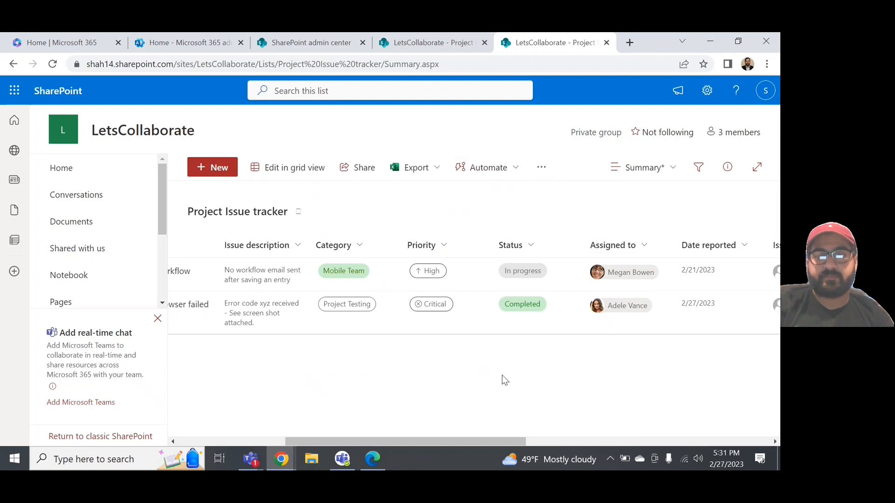
- Start an alert for changes to the Project Issue tracker items and add a second user as recipient
click(542, 168)
mouse_move(559, 196)
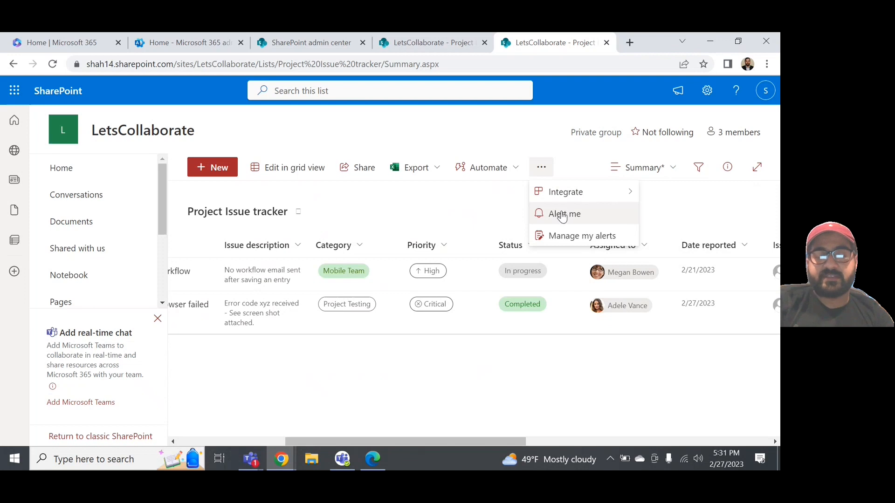
click(562, 217)
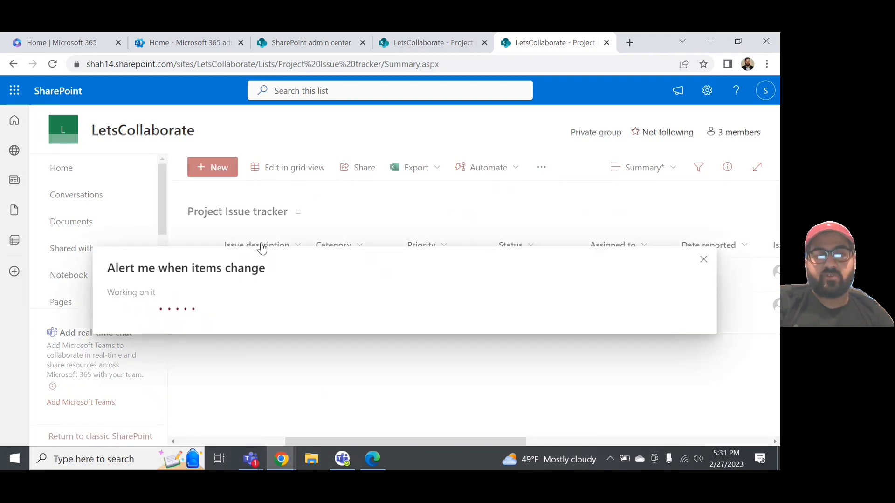
scroll(262, 248, down, 2)
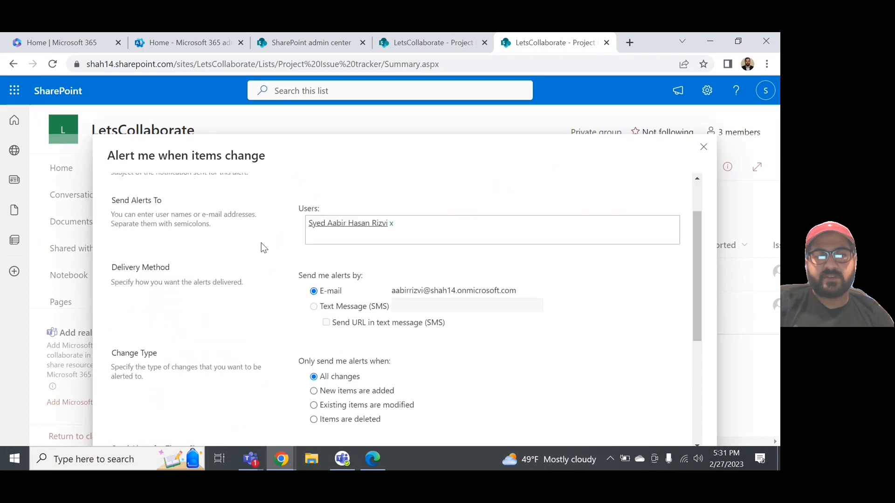
scroll(261, 247, down, 1)
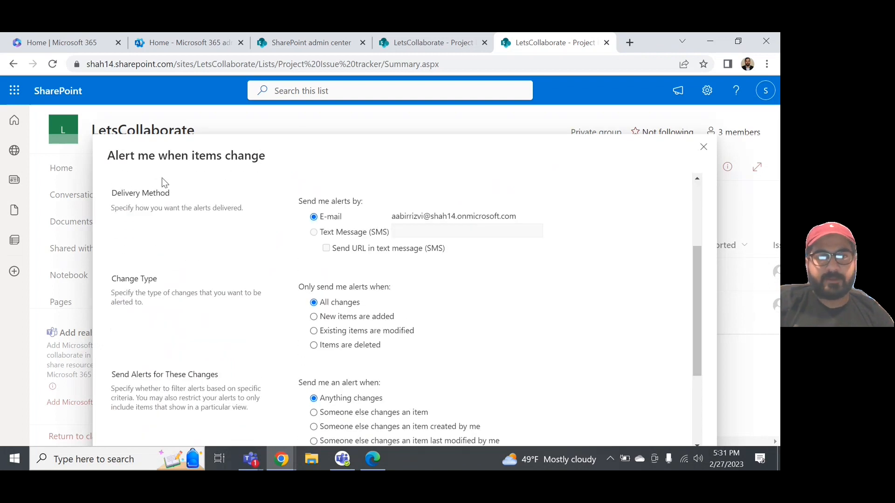
scroll(331, 217, up, 3)
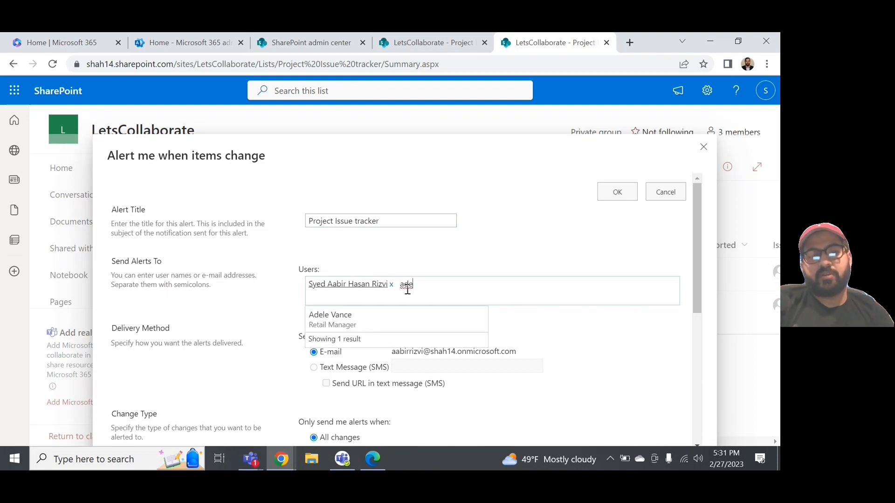
click(393, 315)
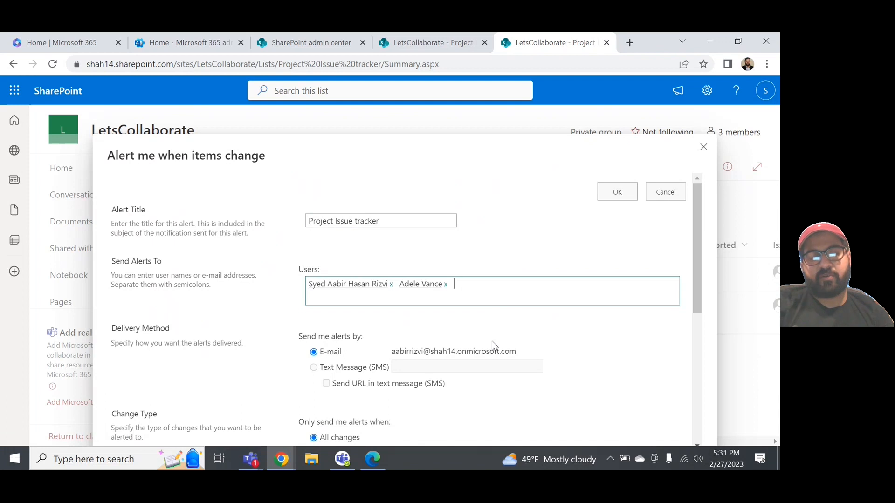
- Limit the alert to "New items are added" and send it when "Someone else changes an item"
scroll(491, 343, down, 3)
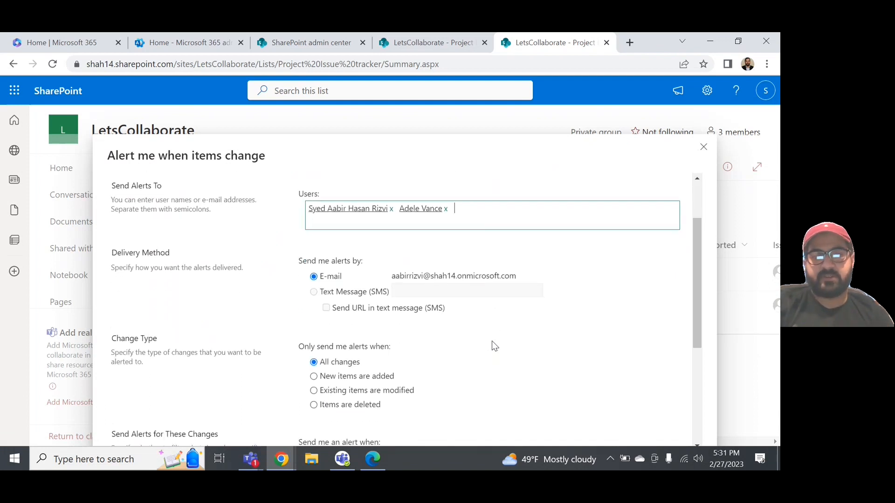
scroll(492, 342, down, 3)
scroll(492, 343, down, 2)
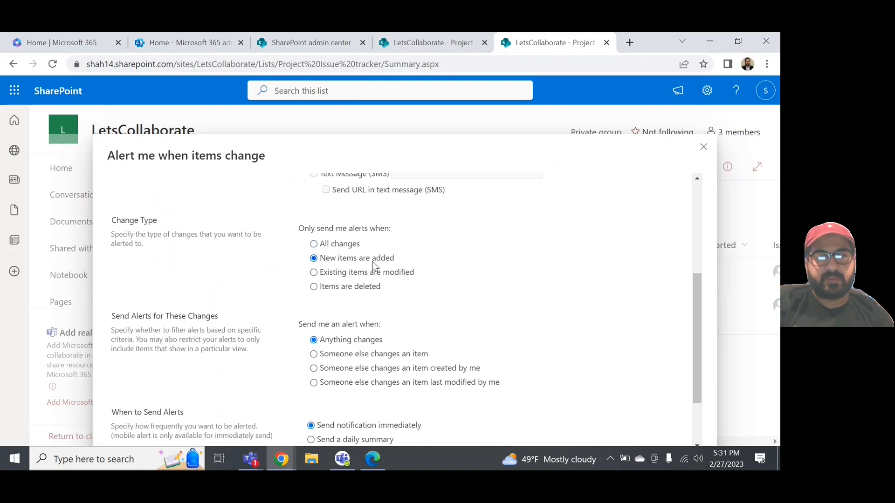
scroll(376, 273, down, 2)
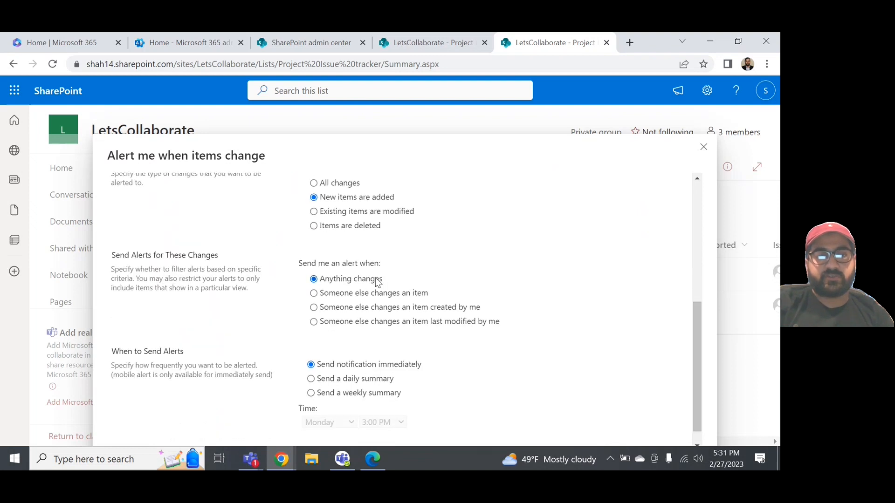
scroll(377, 283, down, 1)
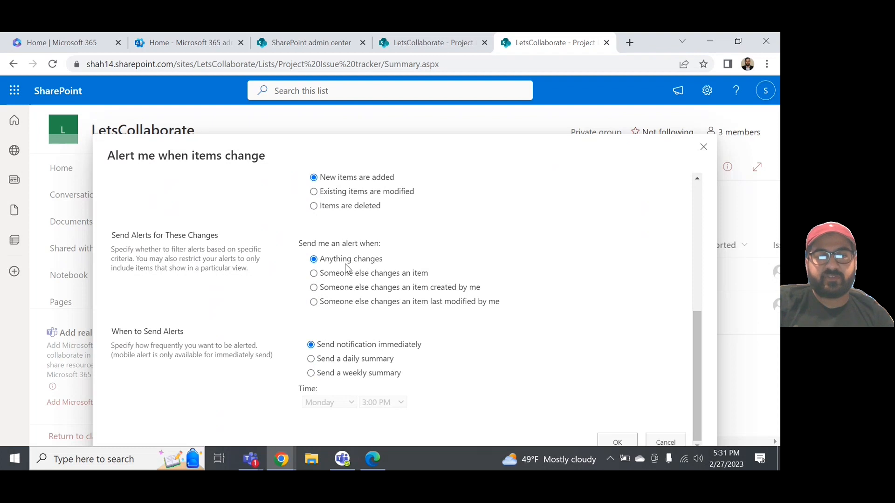
click(314, 273)
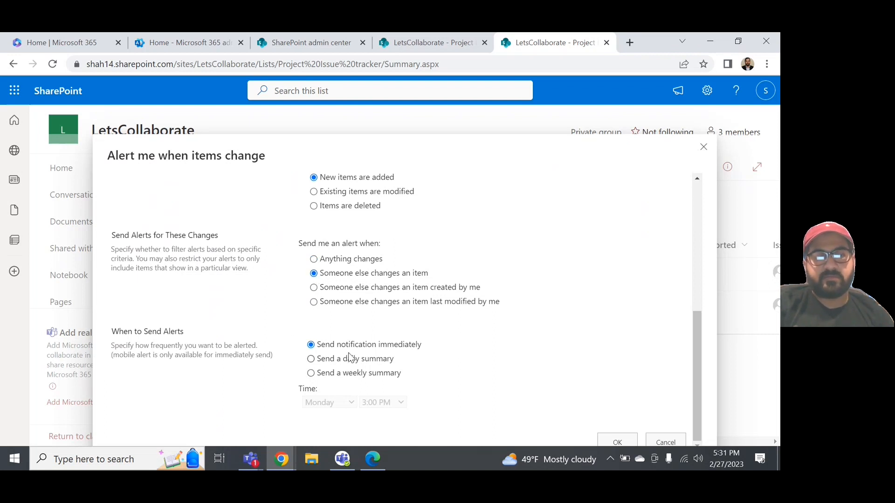
- Schedule the alert as a daily summary at 8:00 AM and save it
click(312, 359)
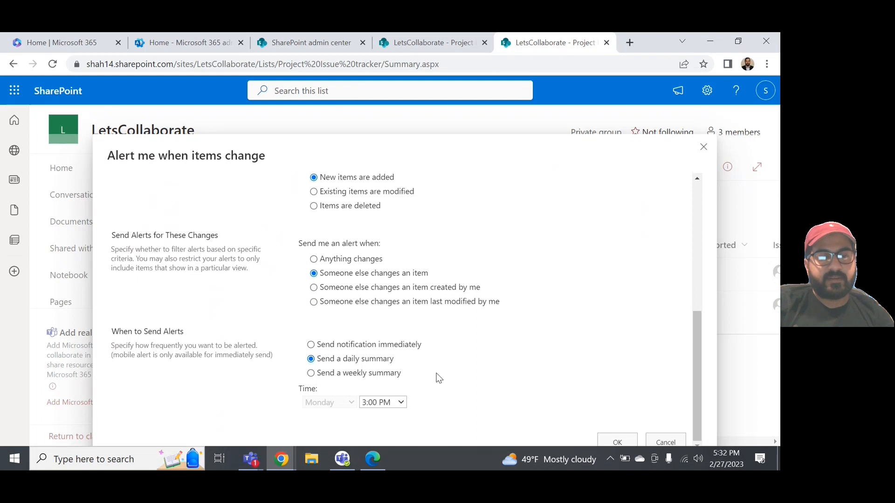
click(400, 403)
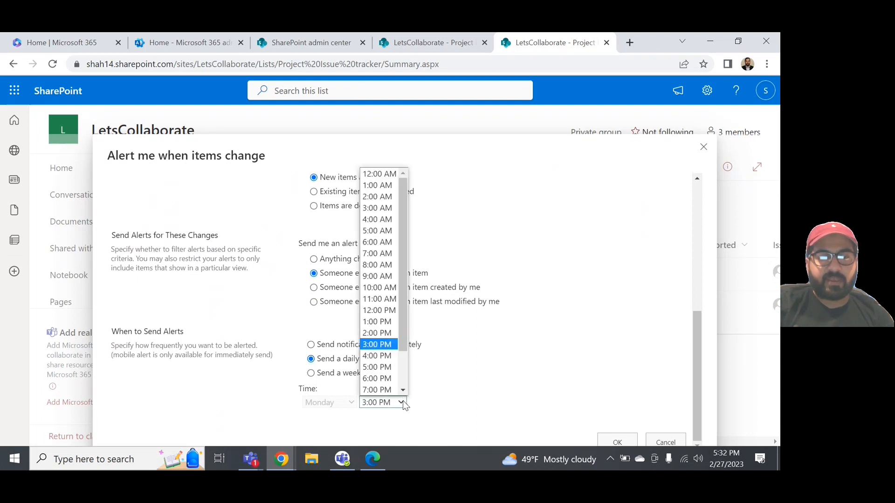
click(377, 265)
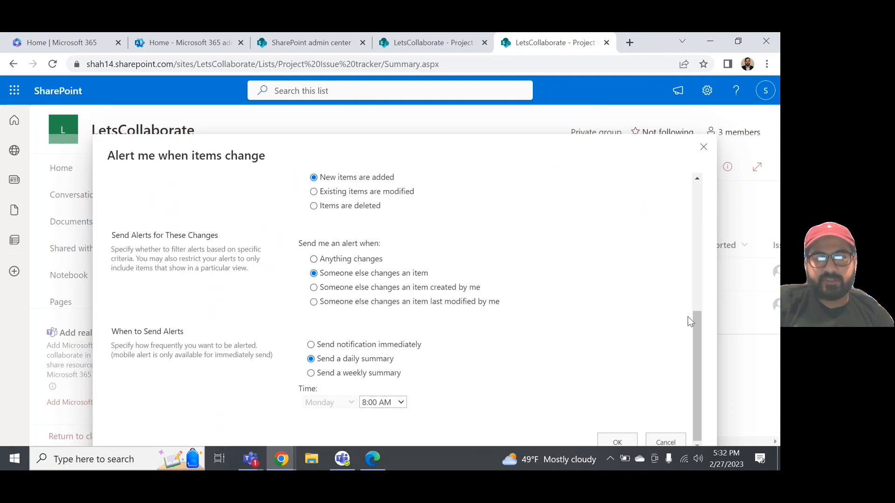
click(617, 440)
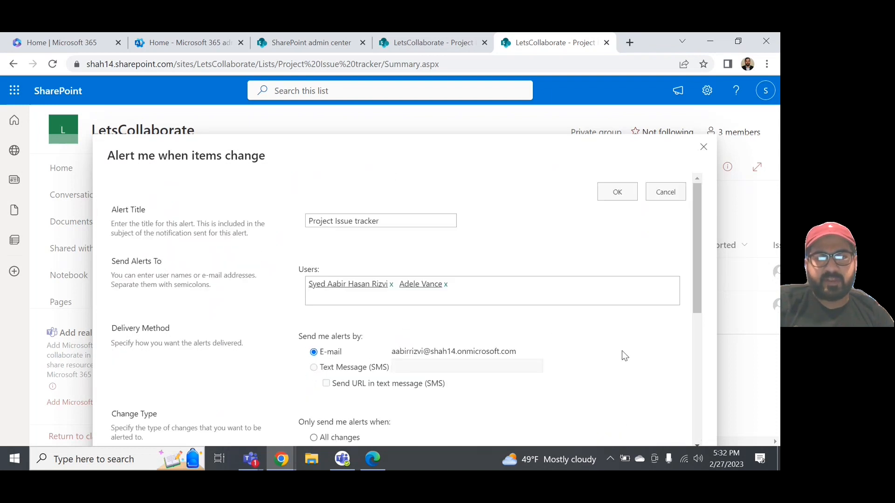
scroll(622, 351, down, 5)
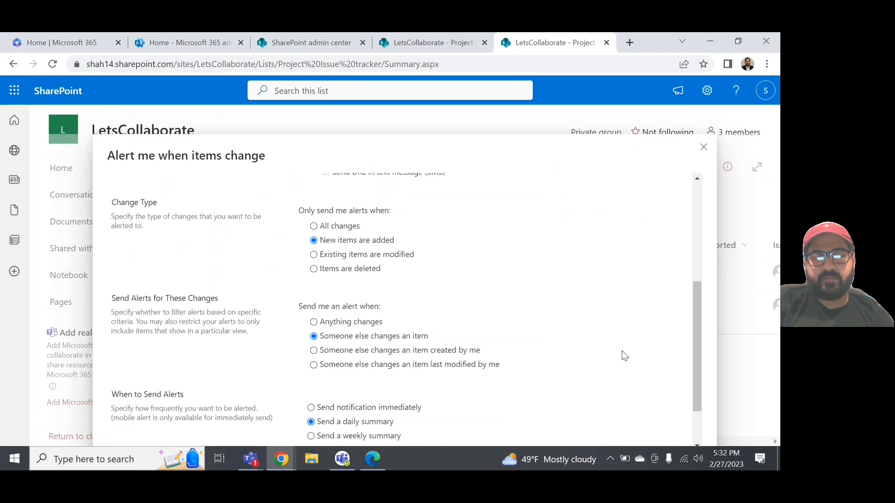
scroll(621, 352, down, 2)
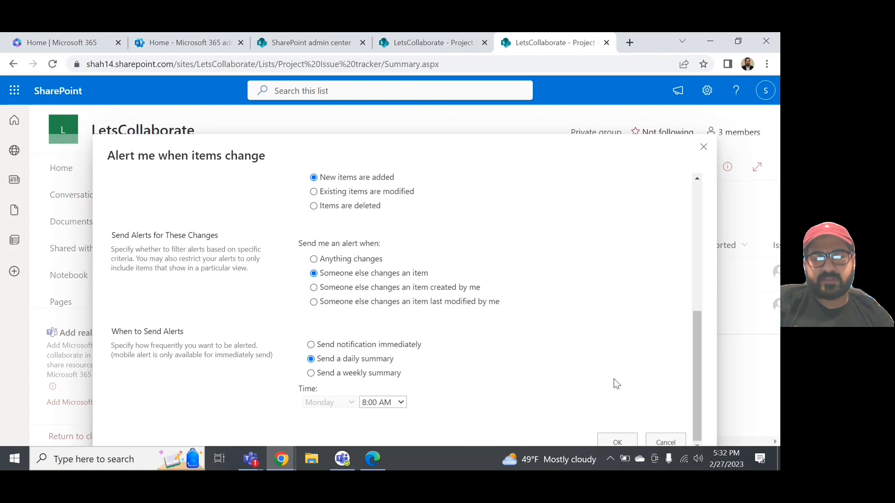
click(618, 441)
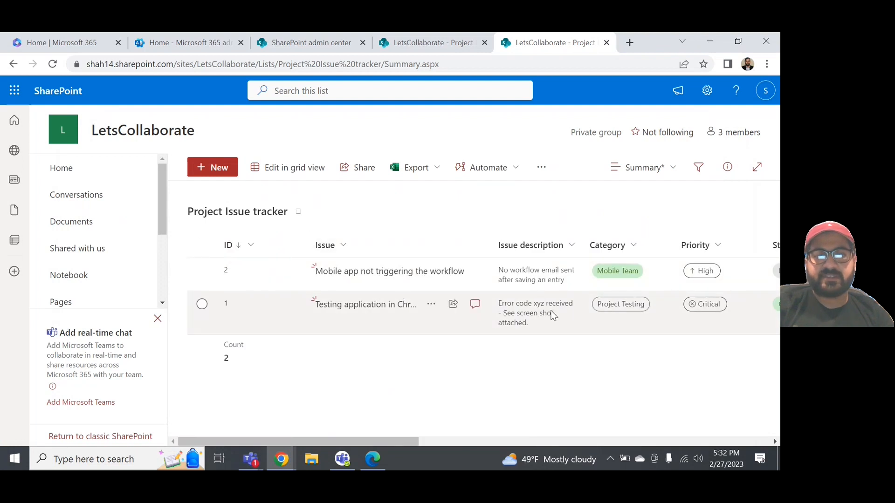
- Examine the remaining columns of the Project Issue tracker list and the column types offered for a new column
scroll(552, 315, right, 10)
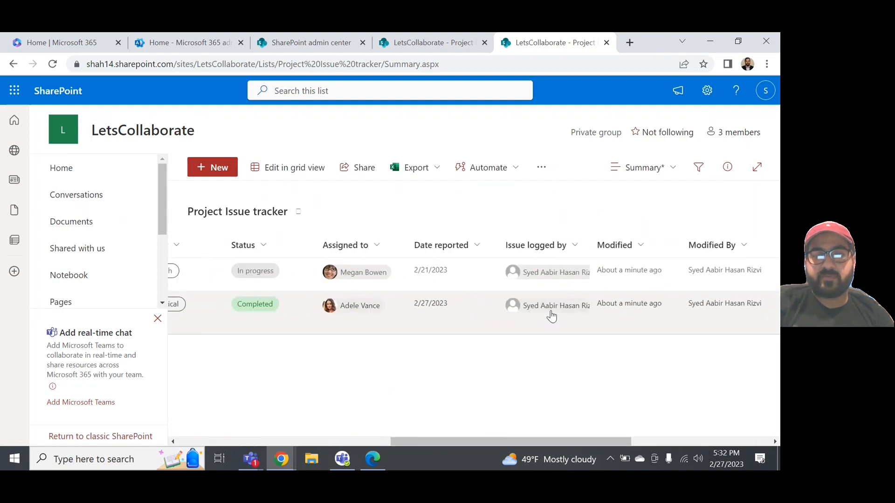
scroll(551, 315, right, 4)
scroll(600, 225, right, 3)
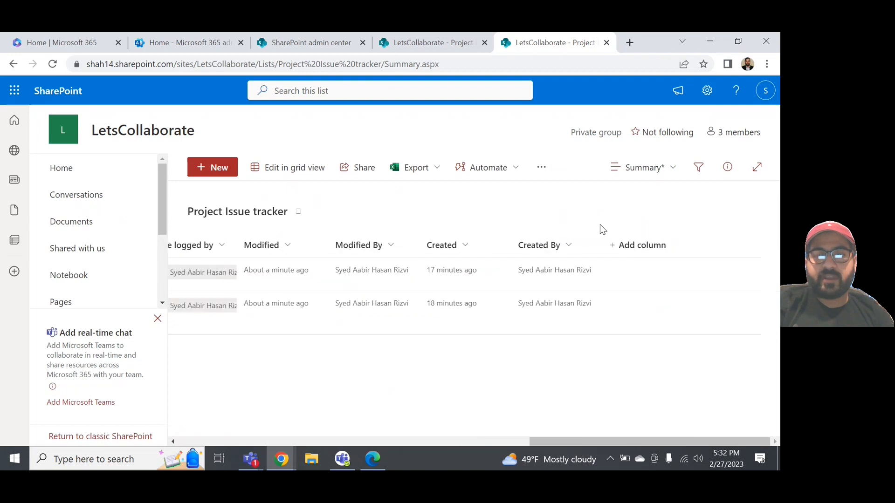
click(644, 245)
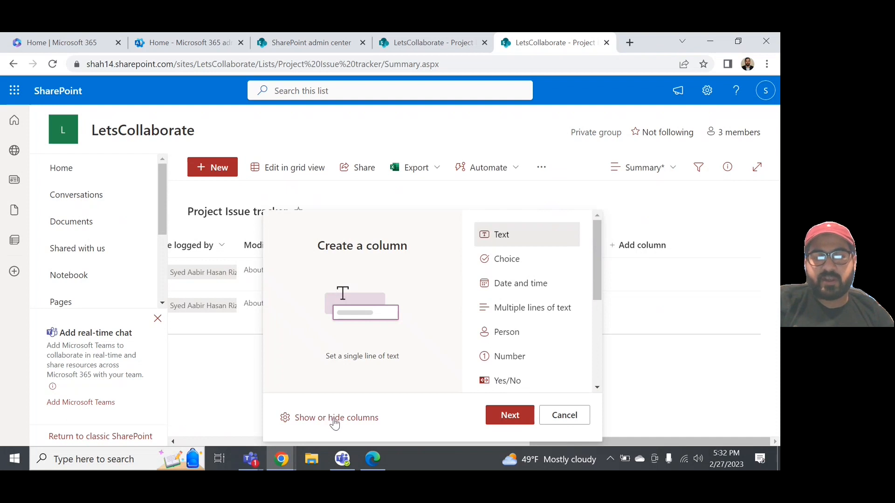
click(638, 398)
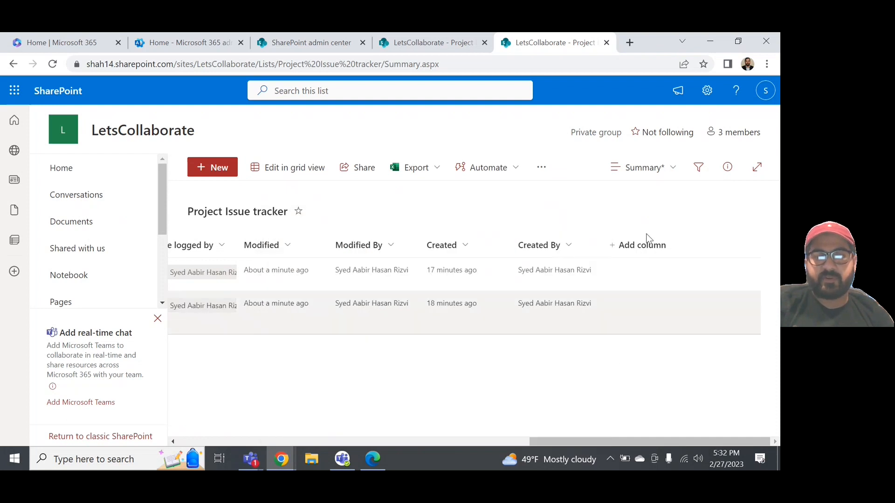
- Look over the list's view options and its details pane showing who has access
click(673, 168)
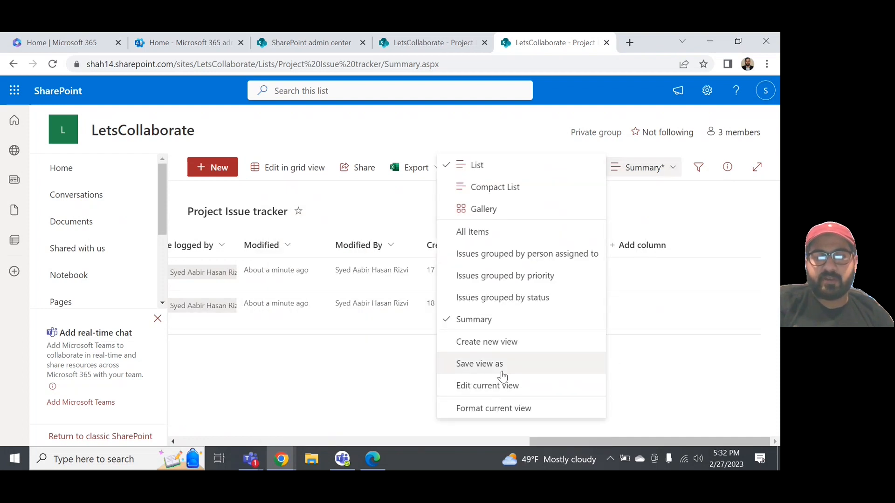
click(651, 364)
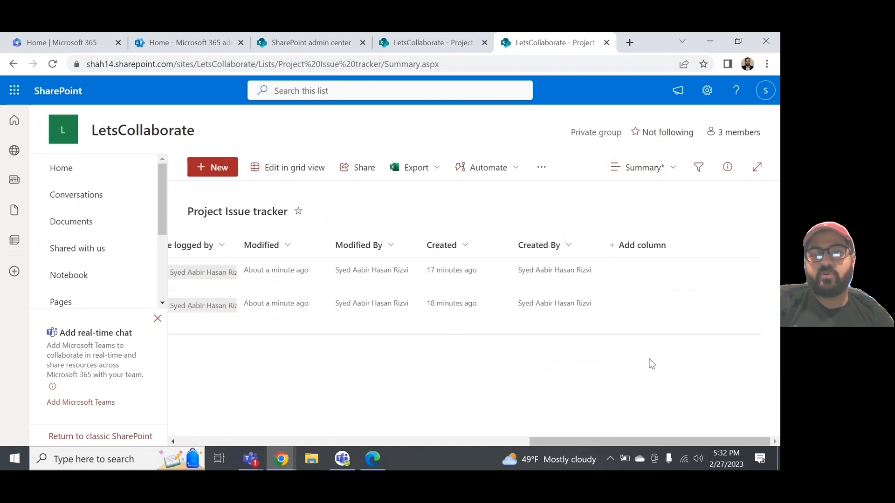
click(727, 168)
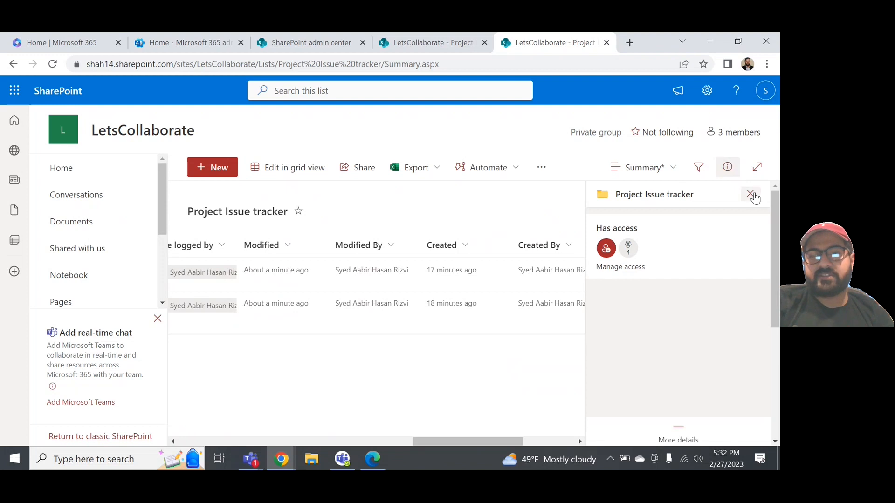
click(751, 194)
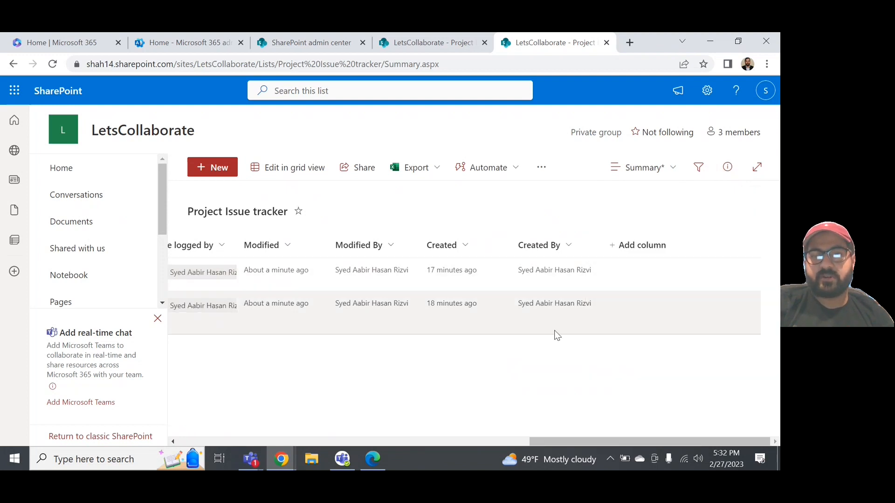
scroll(432, 369, left, 10)
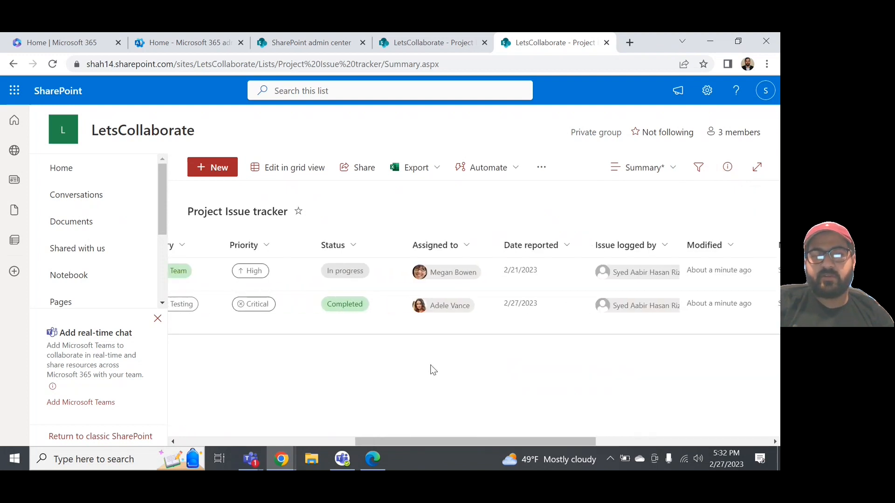
scroll(432, 369, left, 6)
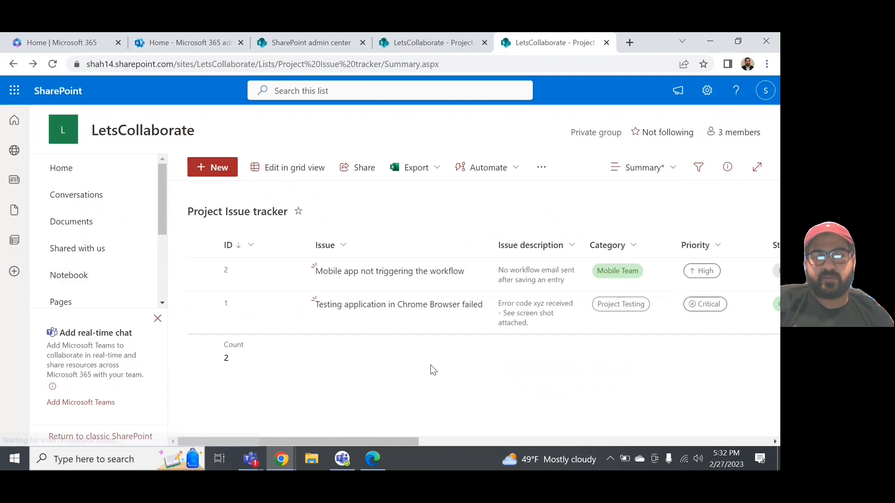
- From the site's home page, create a document library named "Secured Library" that is shown in site navigation
click(71, 174)
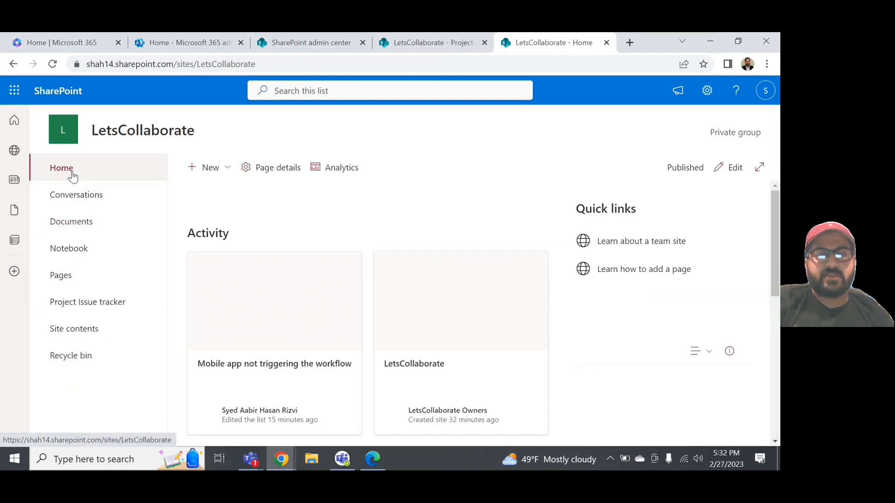
click(230, 175)
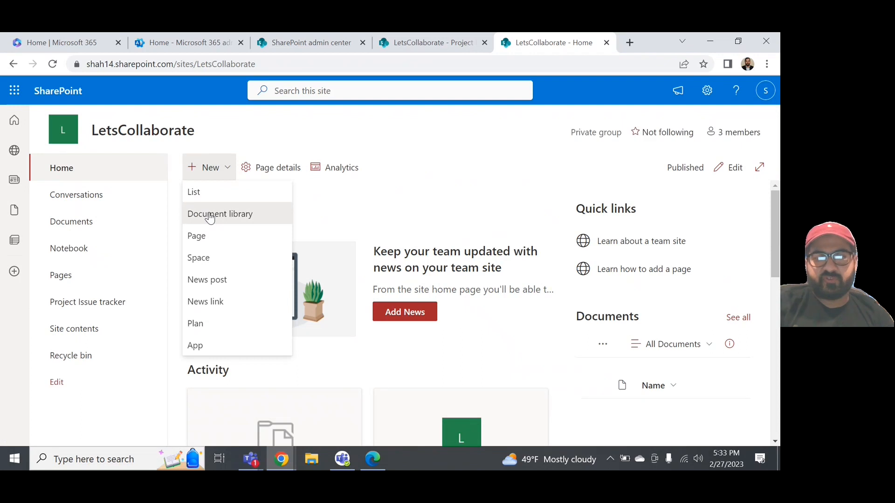
click(209, 215)
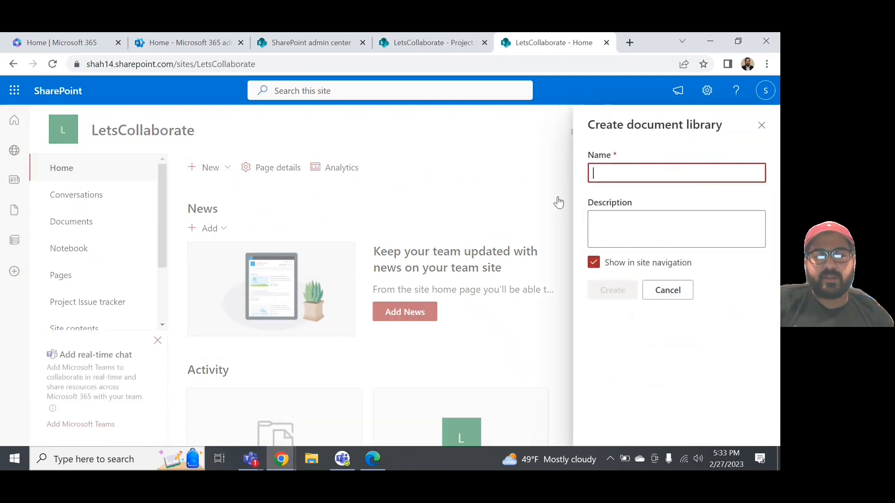
text(Secur)
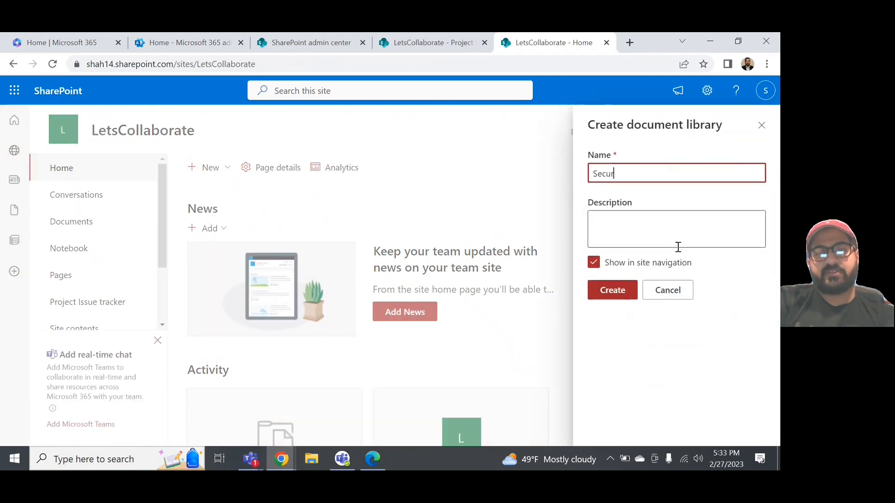
text(ed Library)
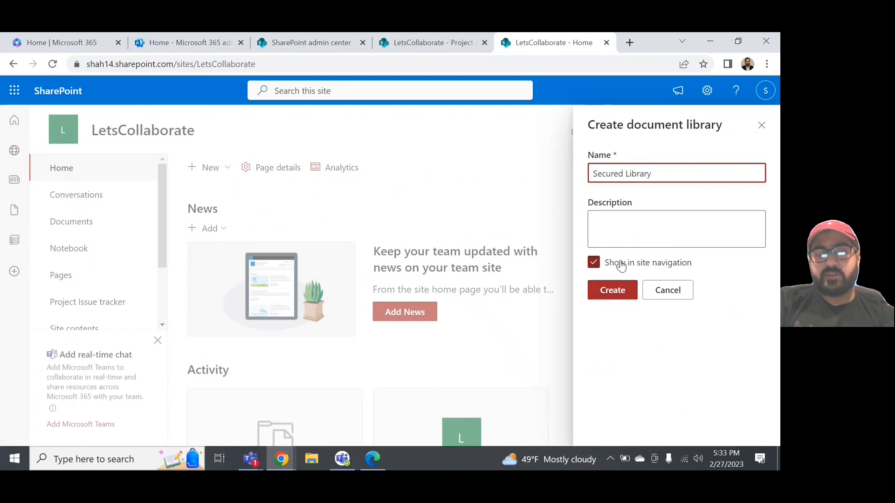
click(614, 291)
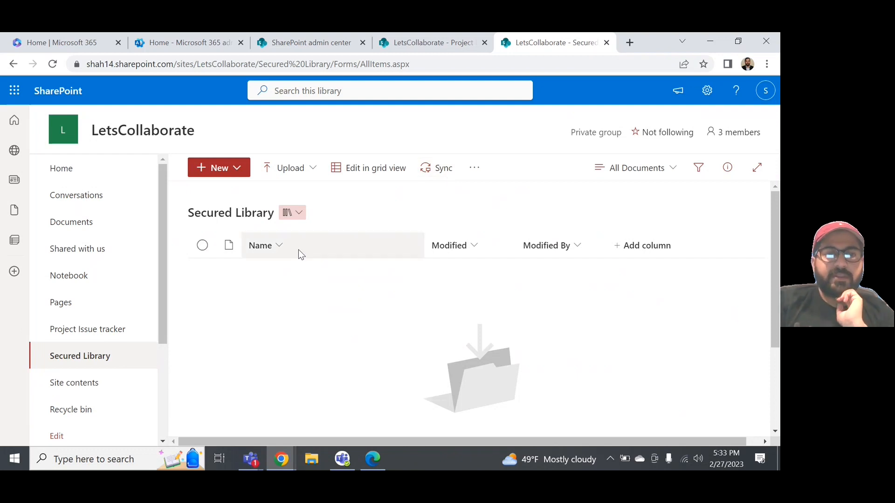
- Upload the image file "welcome Back (1)" from Downloads to Secured Library
click(247, 168)
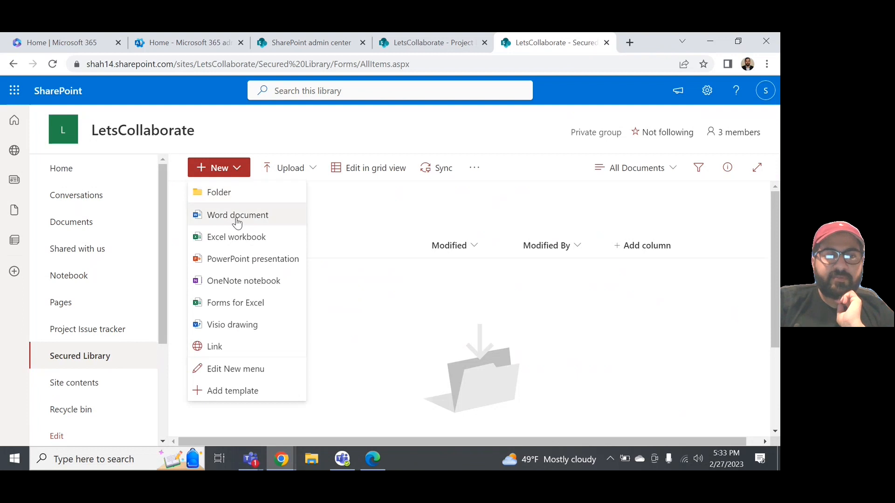
click(334, 223)
click(307, 179)
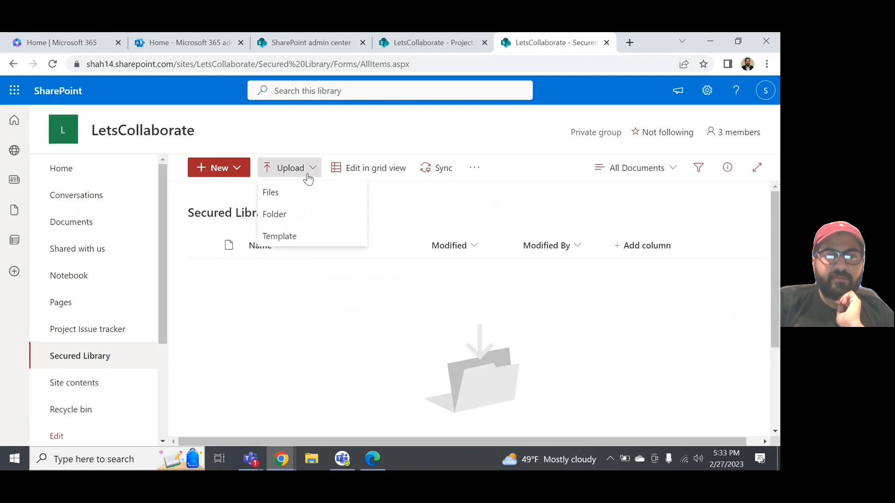
click(287, 188)
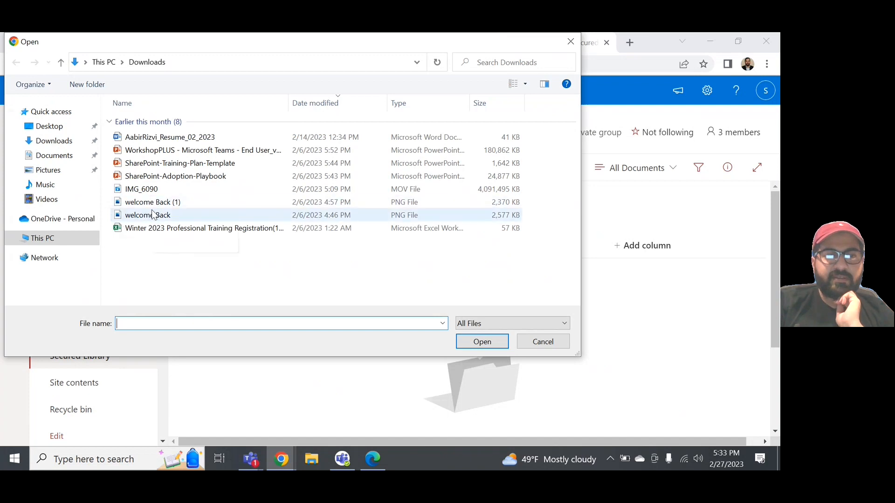
click(200, 215)
click(200, 201)
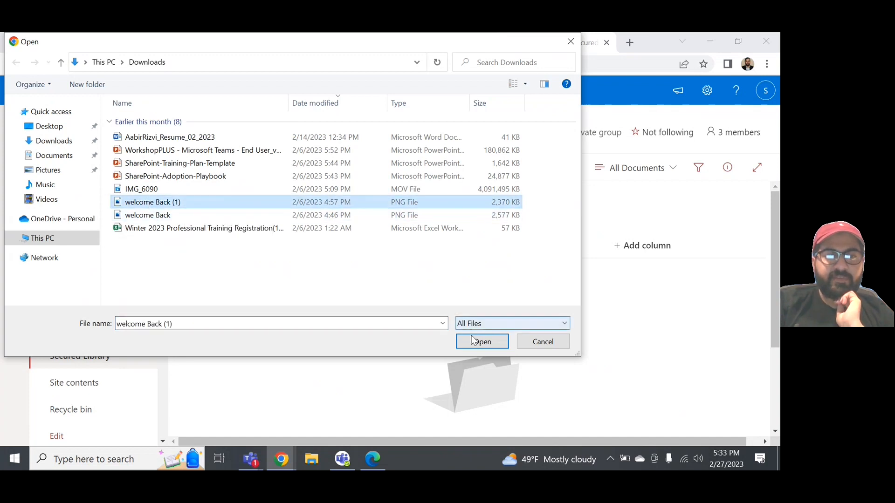
click(471, 339)
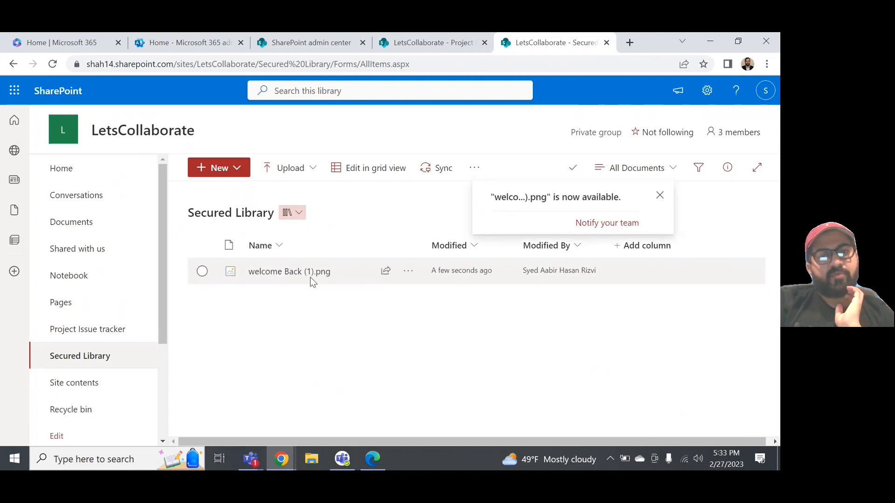
- Create a Word document in Secured Library with the text "Project Planning and Implementation Strategy" and close it
click(247, 167)
click(229, 212)
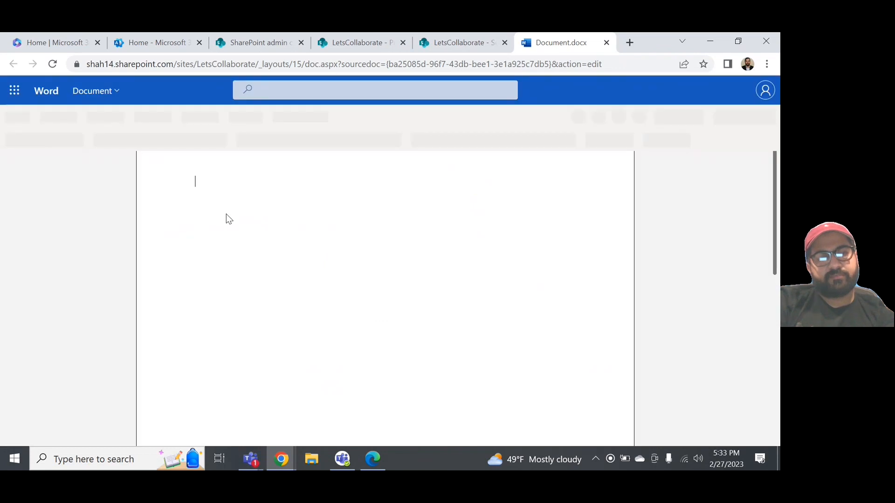
text(Project )
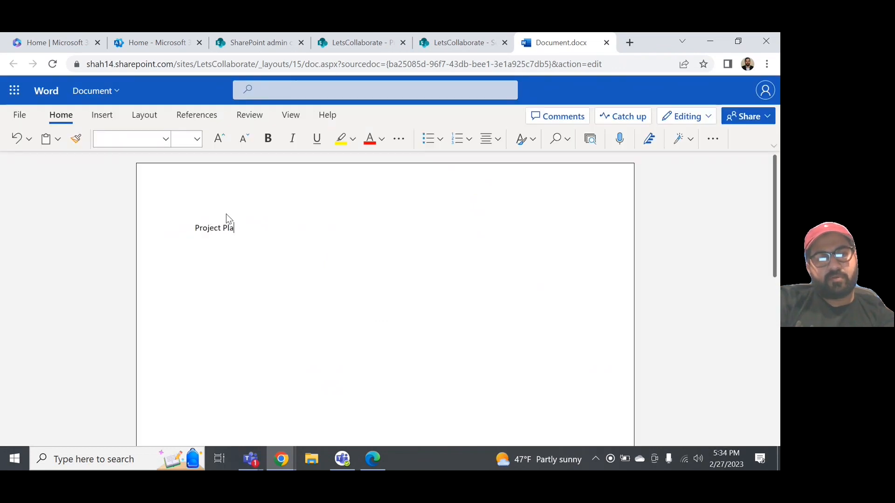
text(Planning S)
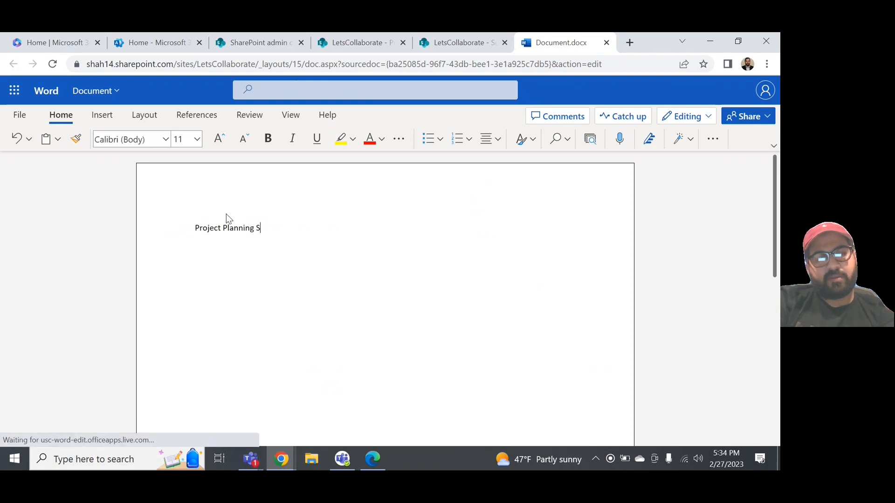
key(BackSpace)
text(and)
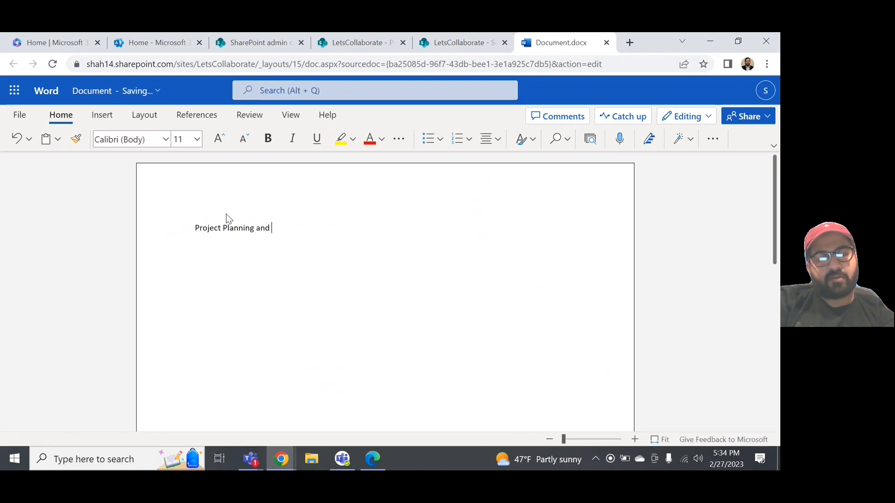
text( Impleme)
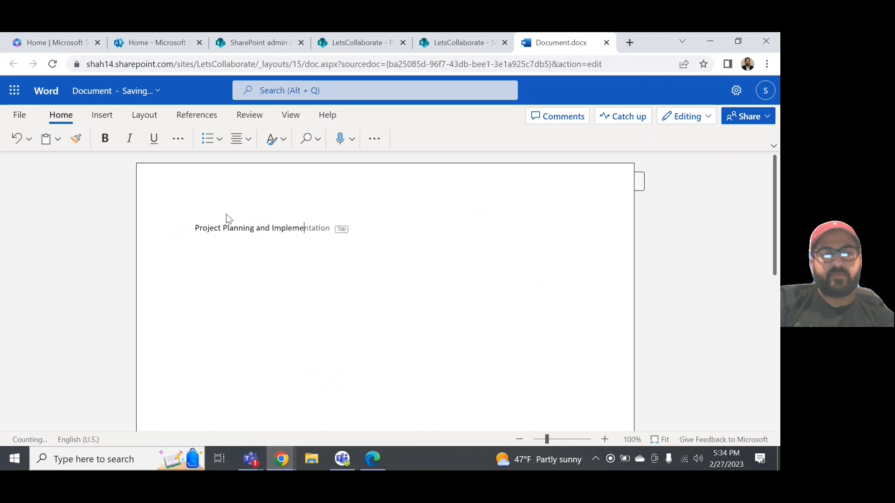
text(ntation Streate)
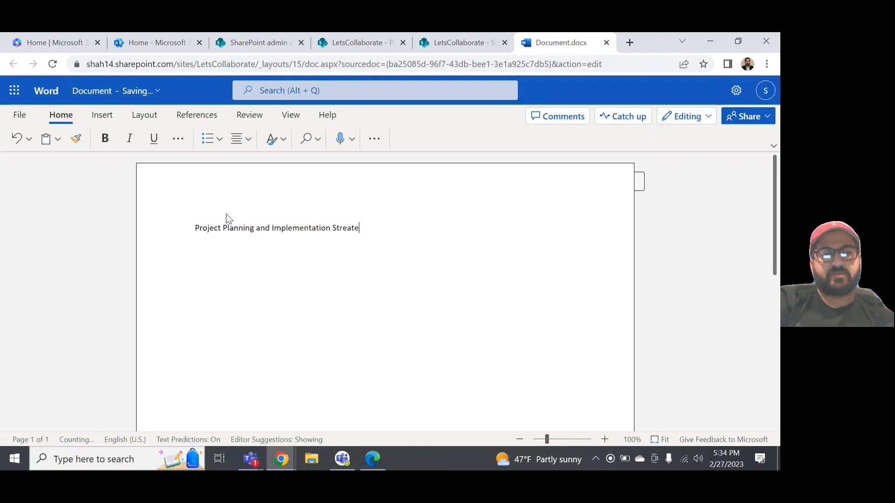
key(BackSpace)
key(BackSpace)
key(BackSpace)
key(BackSpace)
text(ategy)
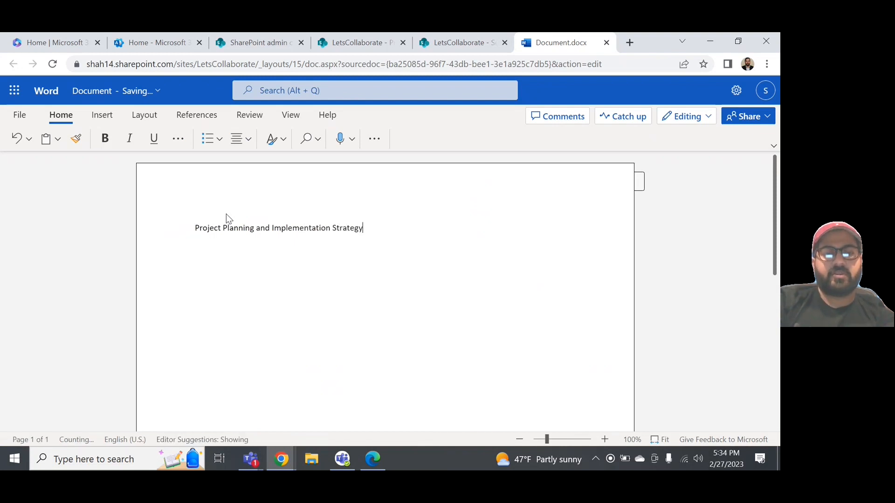
key(alt+grave)
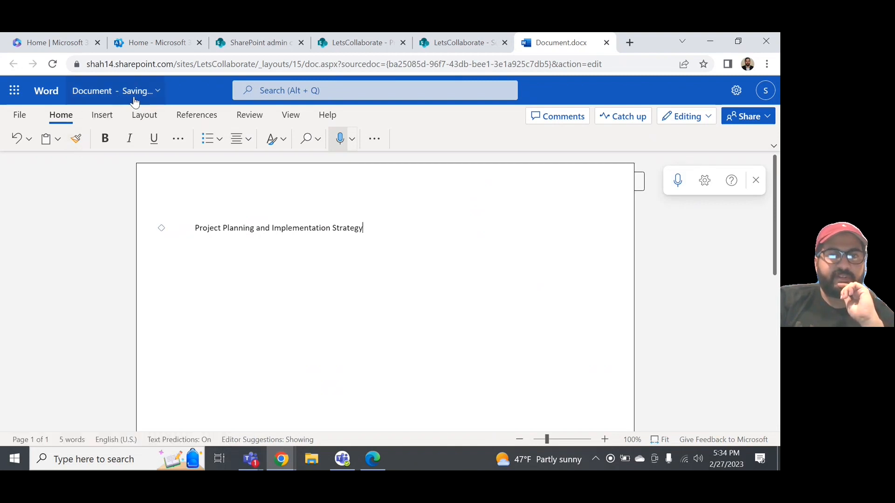
click(606, 42)
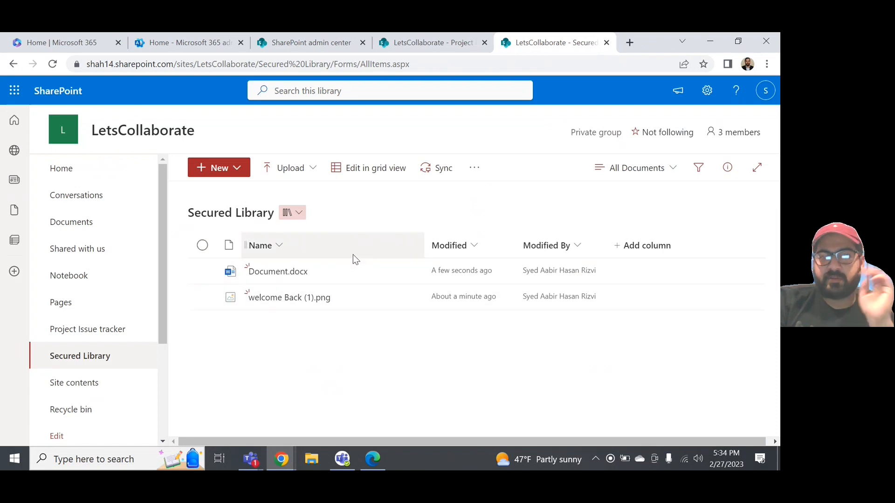
- Reopen Document.docx from Secured Library and try to clear its file name for renaming
mouse_move(363, 274)
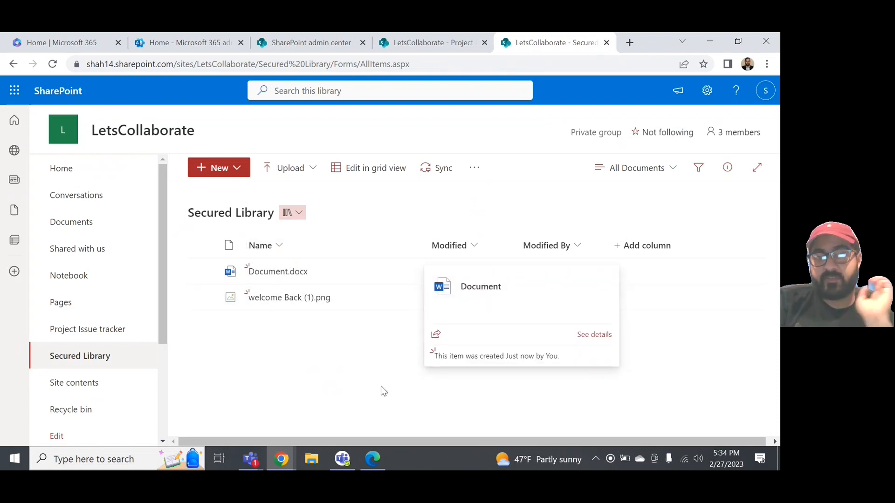
click(278, 272)
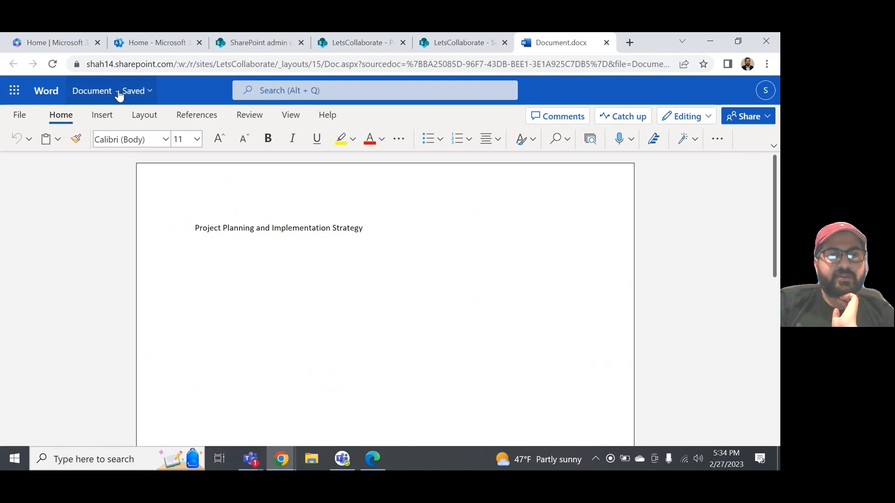
click(116, 94)
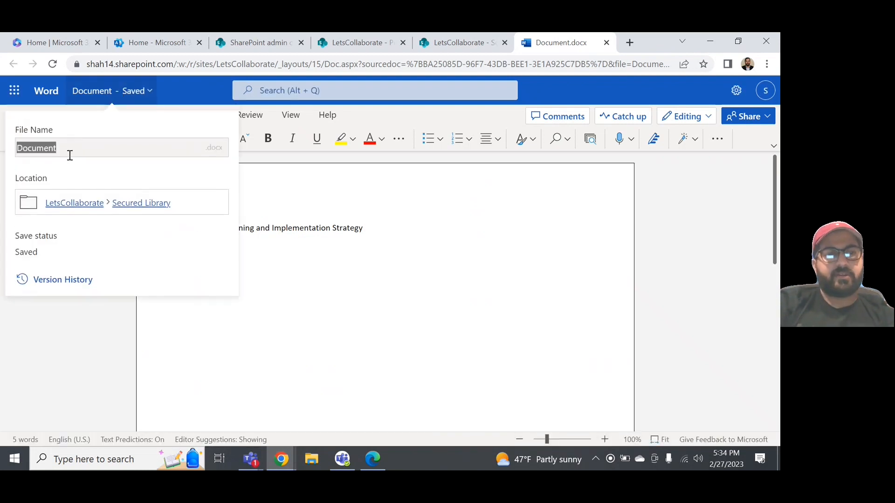
key(BackSpace)
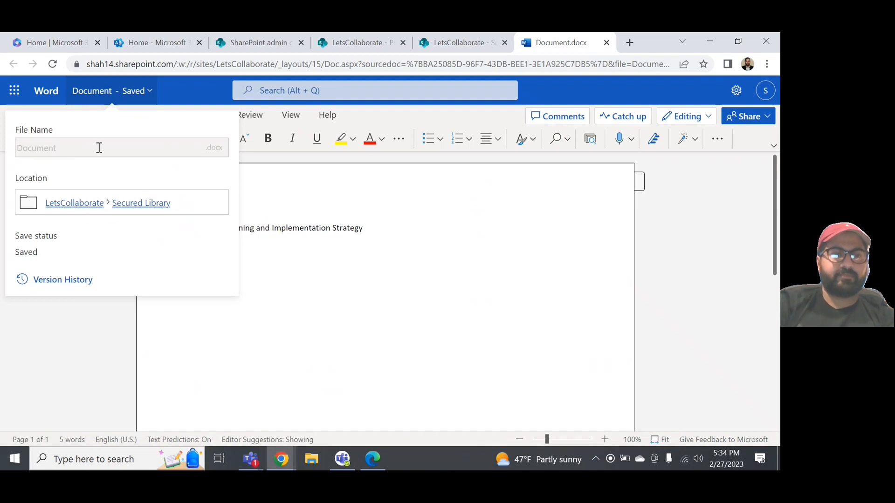
click(147, 97)
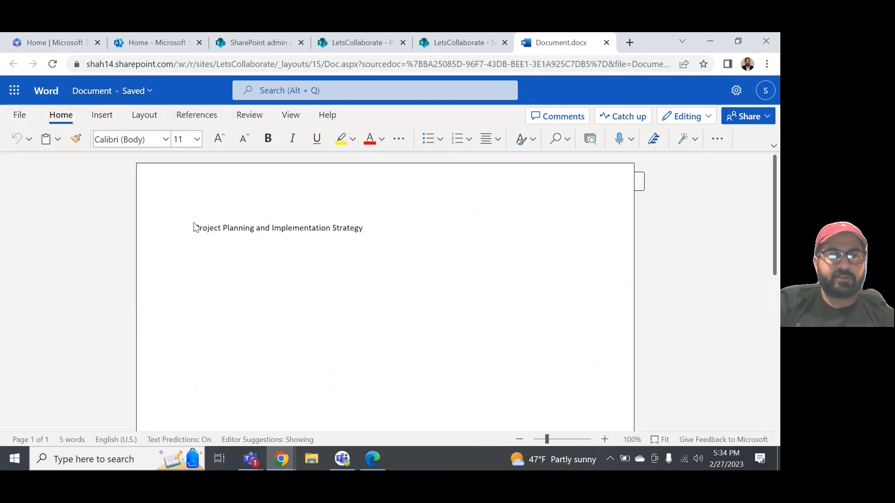
- Copy the document's heading line and rename the file with it as "Project Planning and Implementation Strategy"
double_click(196, 229)
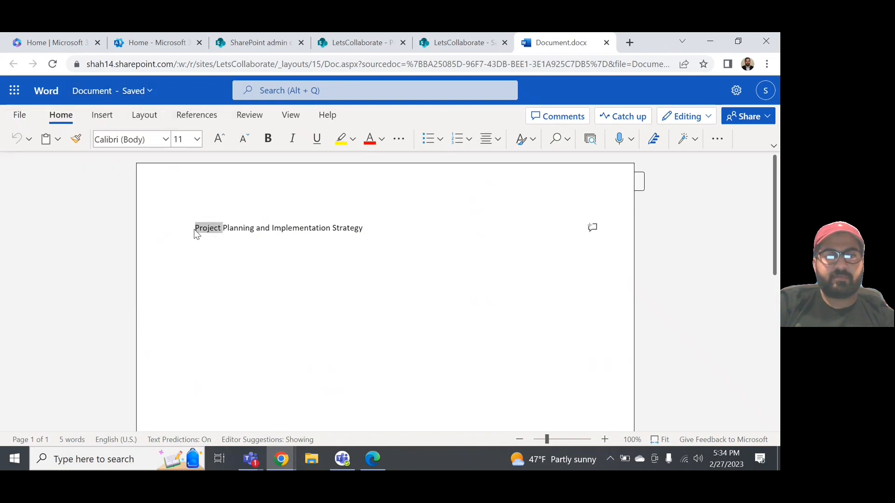
drag(196, 230, 361, 231)
key(ctrl+c)
click(336, 276)
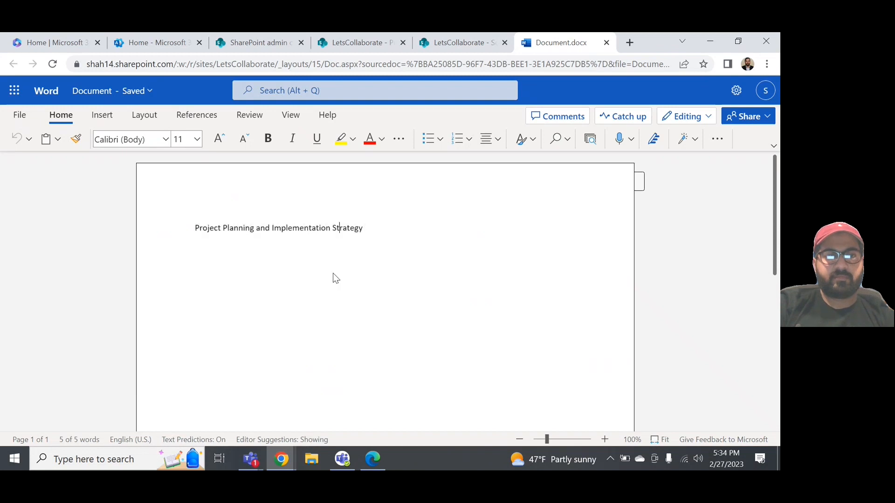
click(99, 93)
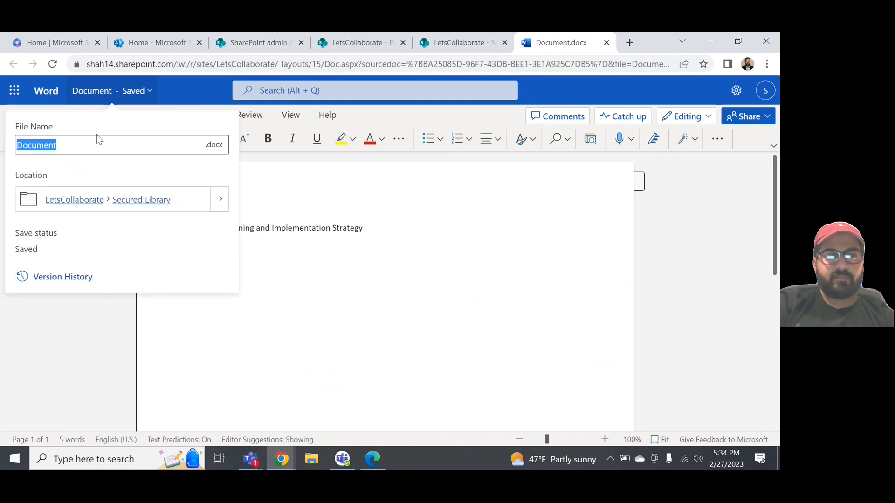
key(ctrl+v)
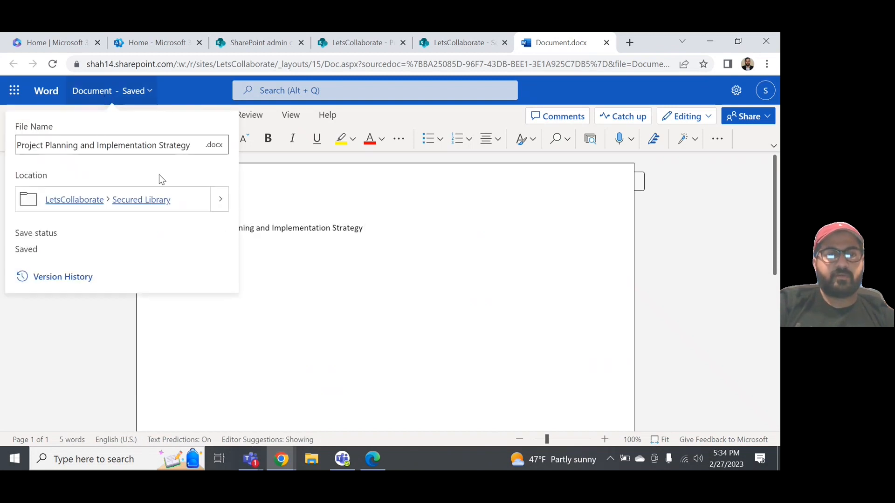
click(323, 237)
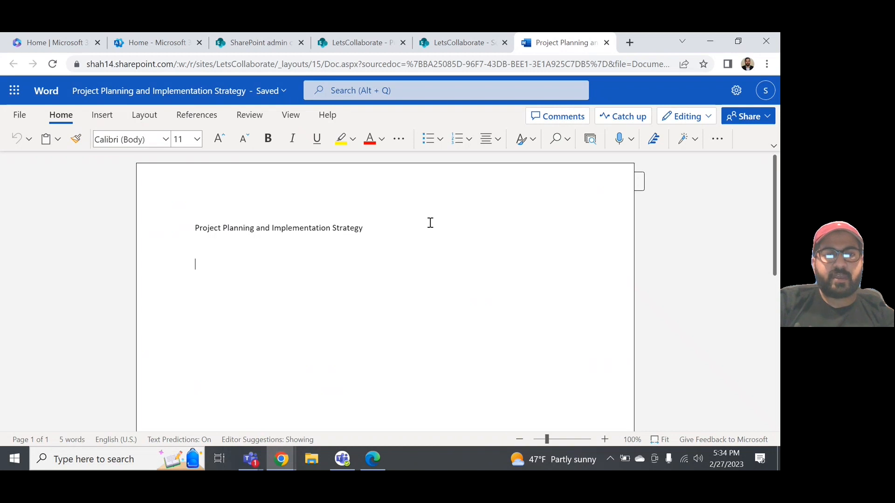
- Insert the blueprint stock image found by searching "Project planning" below the document's text, and close the document
key(super)
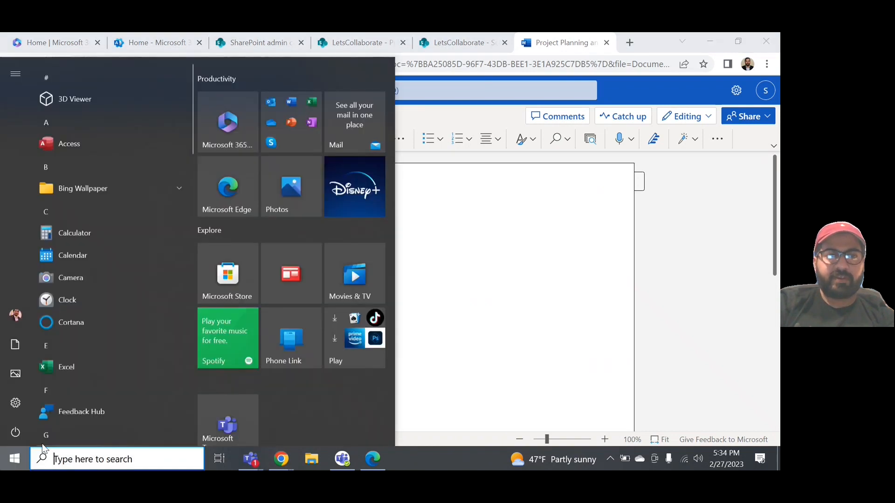
click(467, 262)
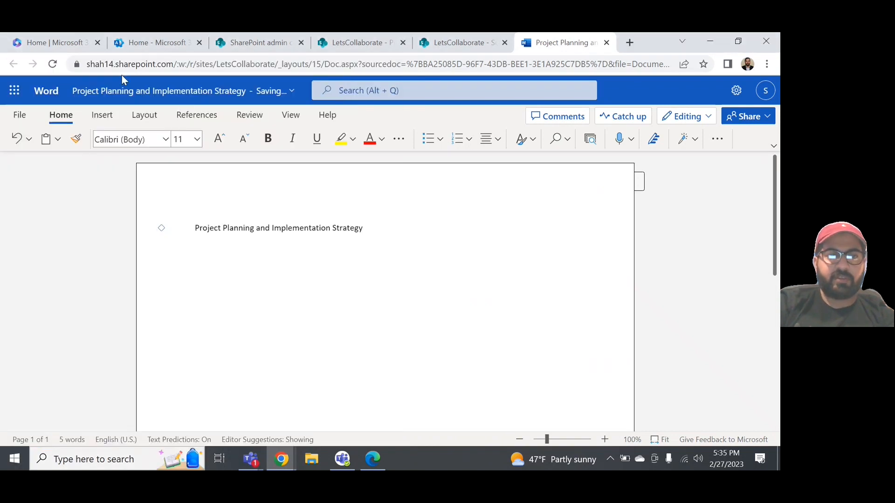
click(100, 119)
click(188, 140)
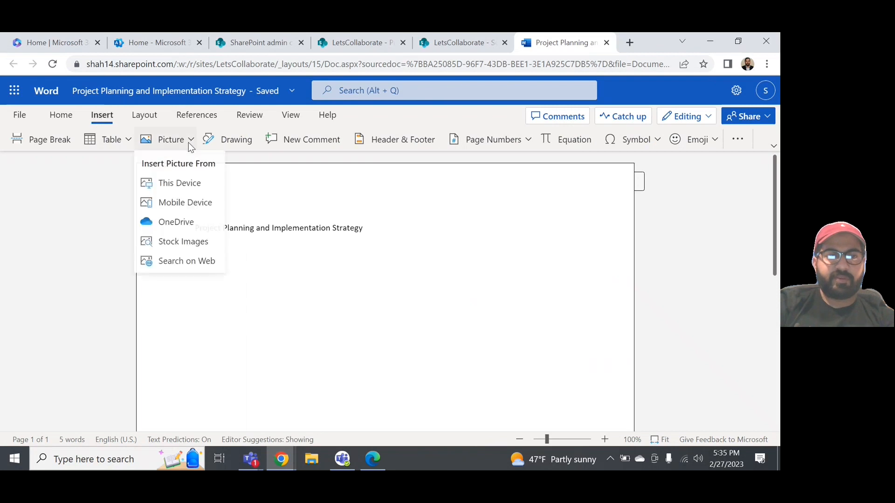
click(183, 242)
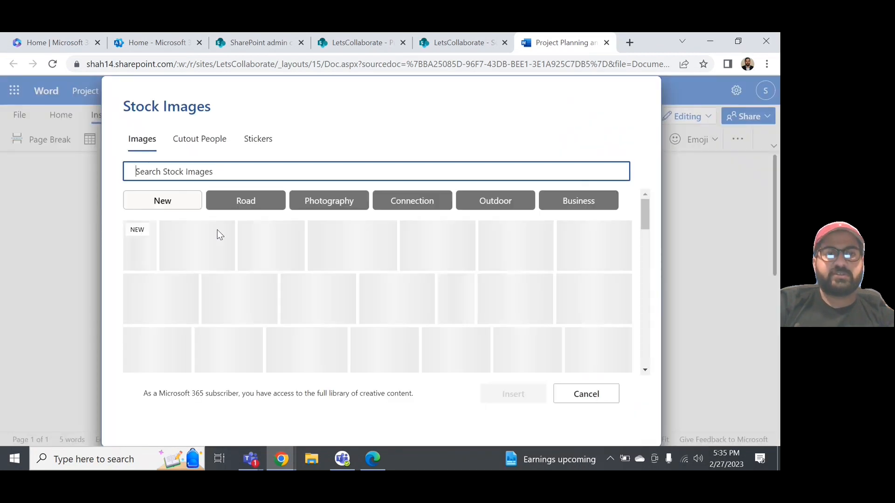
text(Projec)
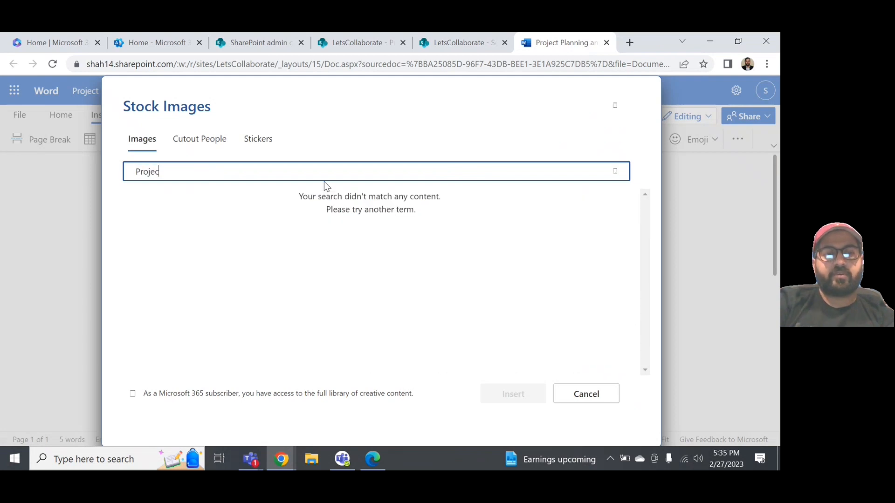
text(t planning)
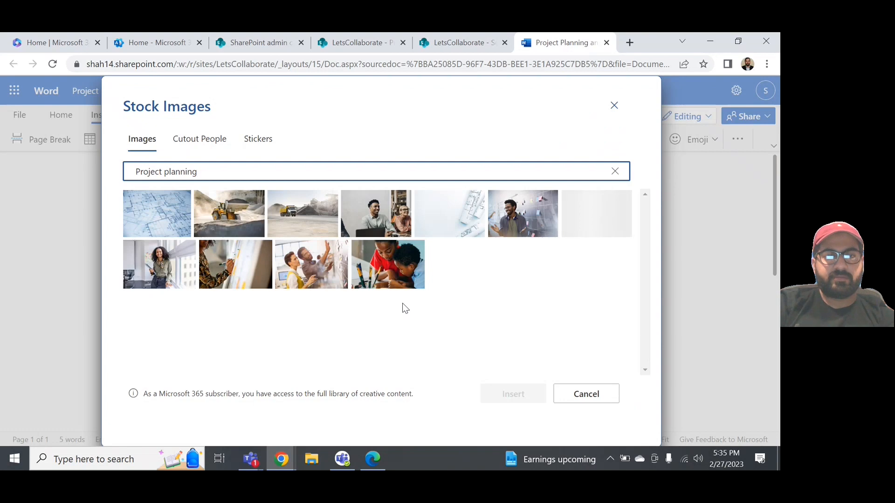
click(161, 221)
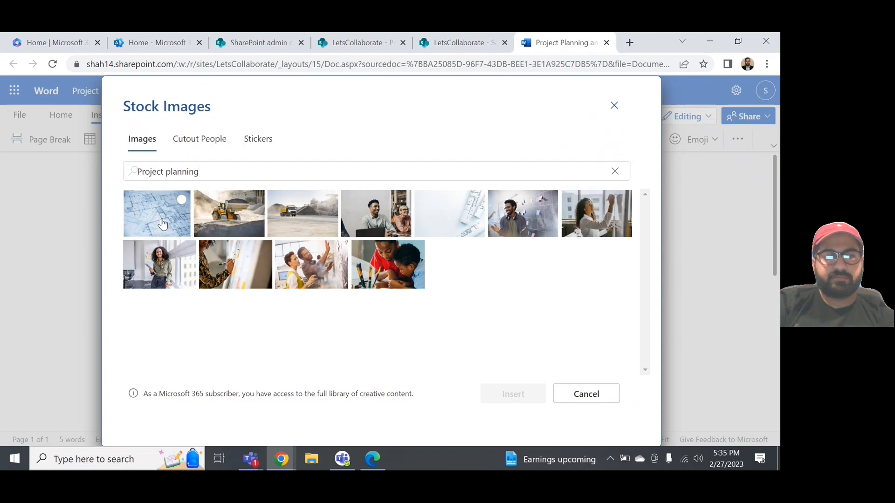
click(515, 397)
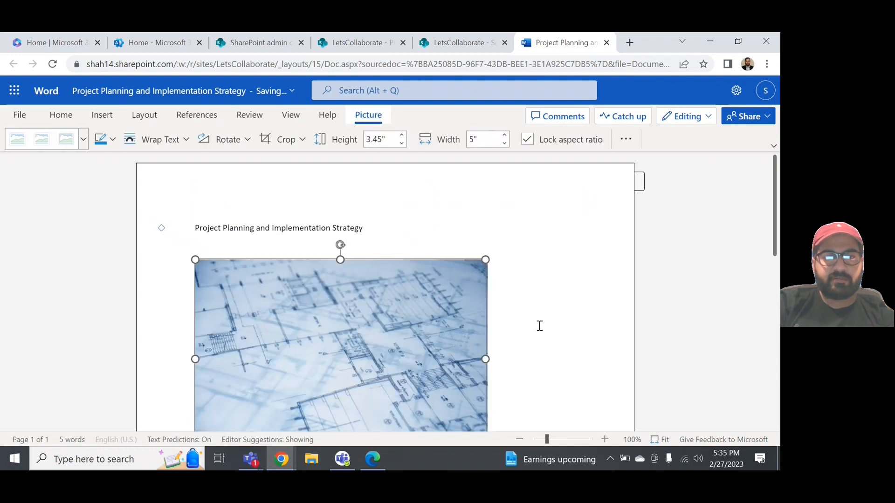
scroll(539, 326, down, 3)
scroll(188, 154, up, 3)
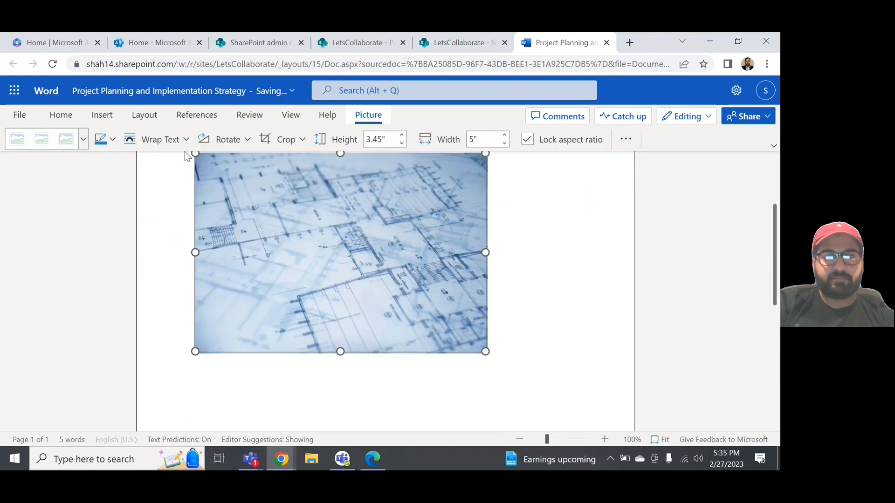
click(606, 43)
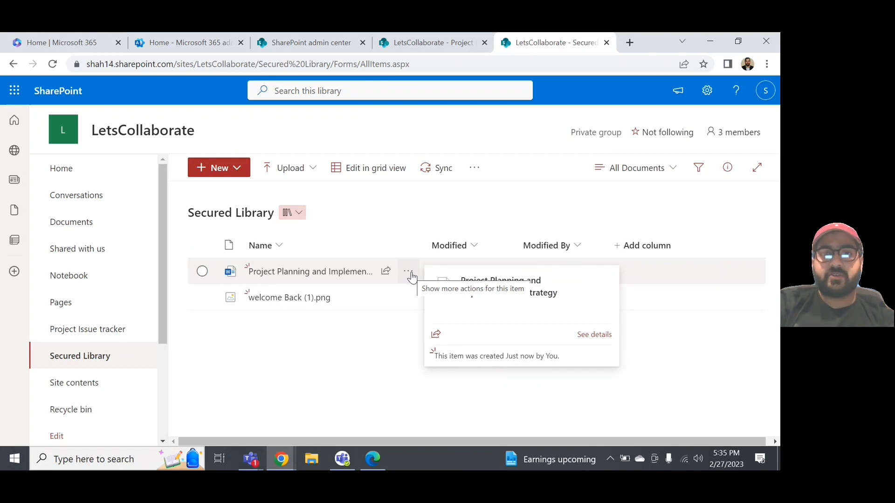
- View the version history of the Project Planning and Implementation Strategy document in Secured Library, then close it and deselect the file
click(408, 272)
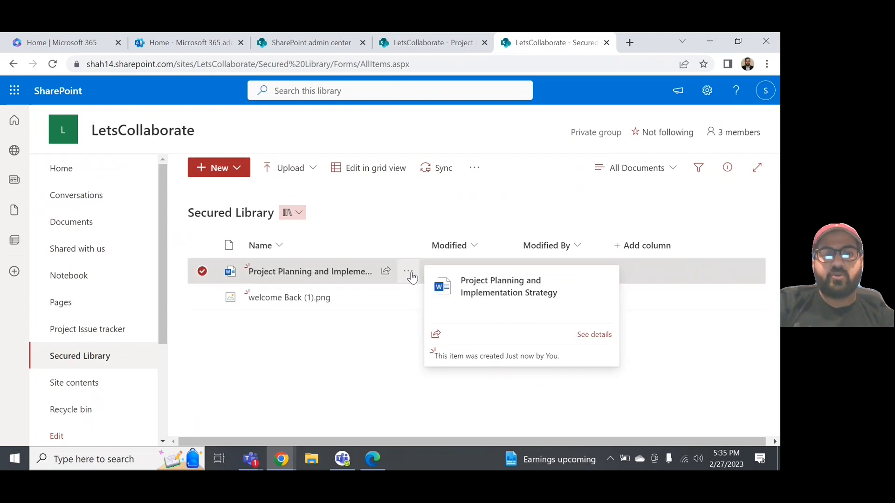
click(409, 273)
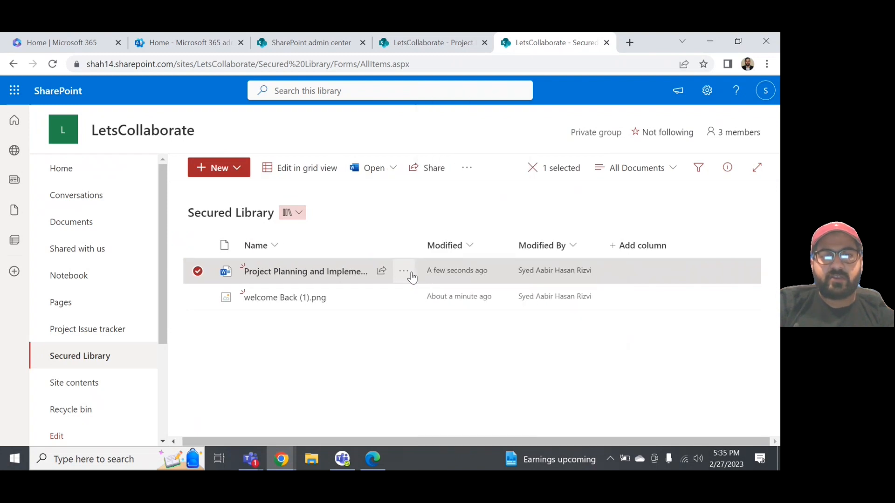
click(412, 277)
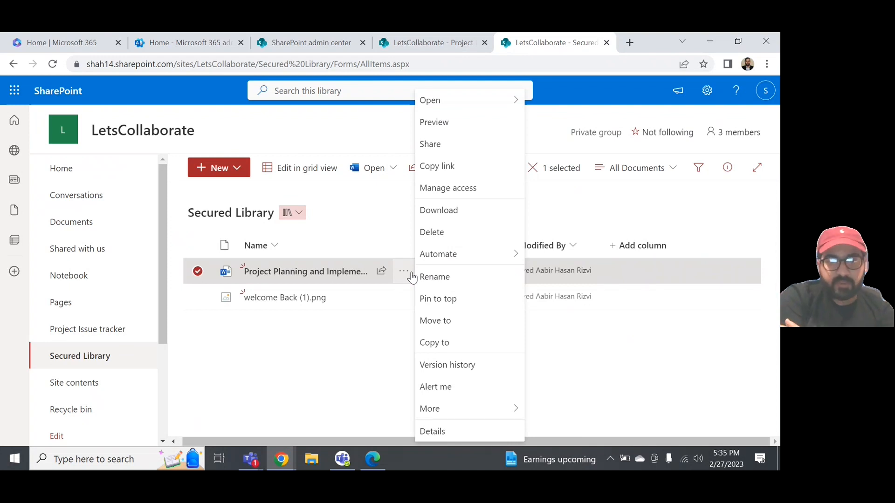
click(463, 365)
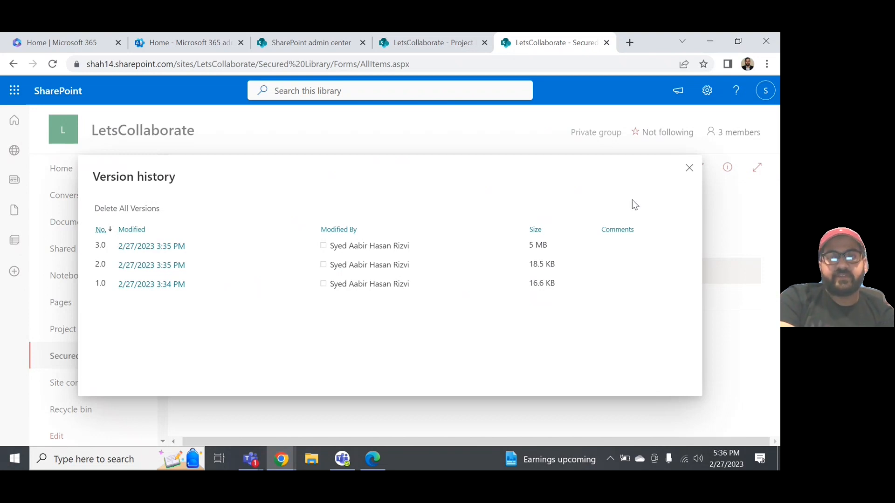
click(688, 176)
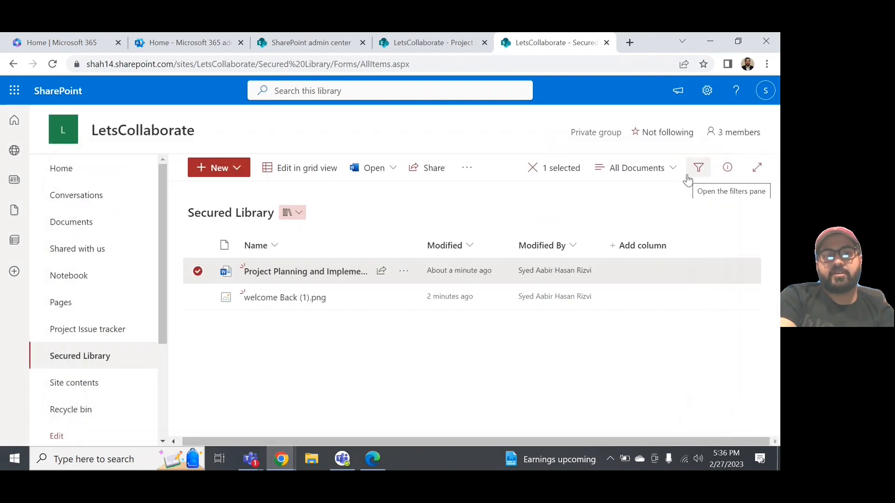
click(198, 272)
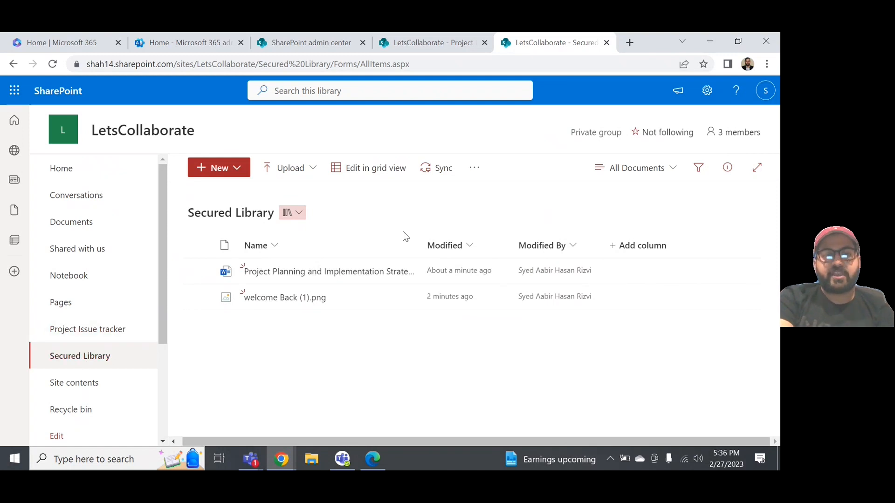
- Reopen the Word document's version history, examine the actions available for version 2.0, and close the history
click(403, 271)
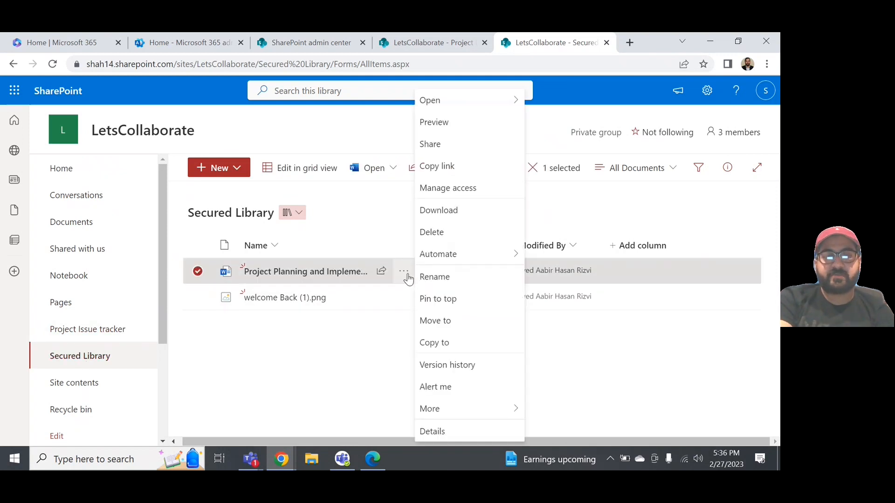
click(450, 371)
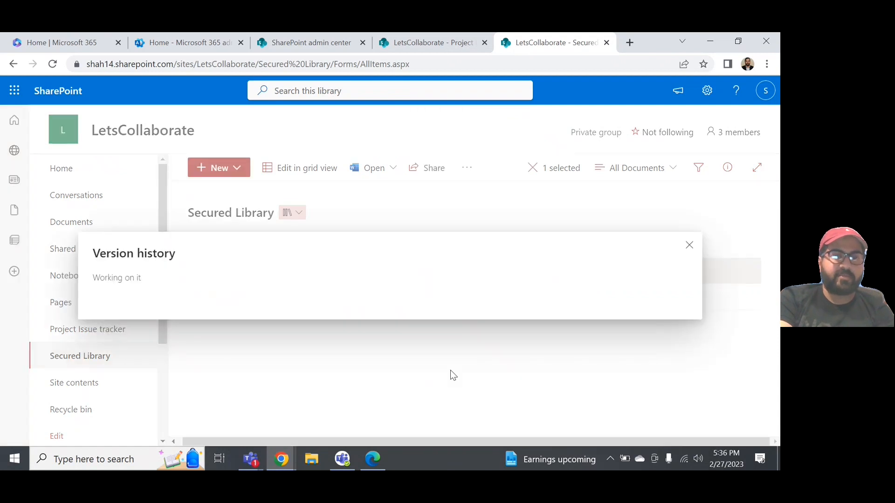
mouse_move(140, 289)
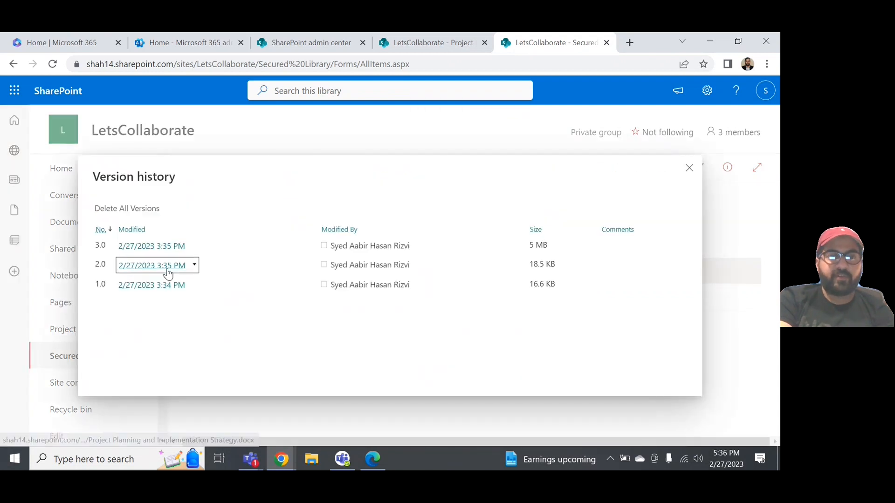
click(195, 266)
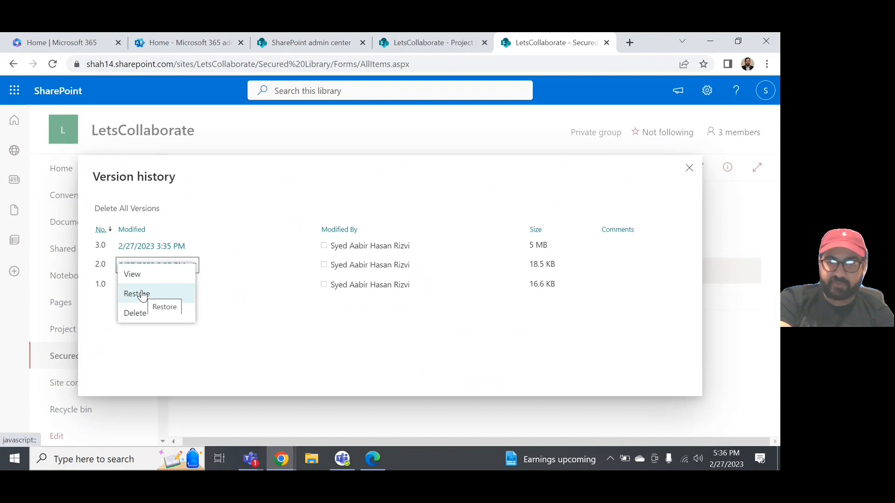
click(295, 313)
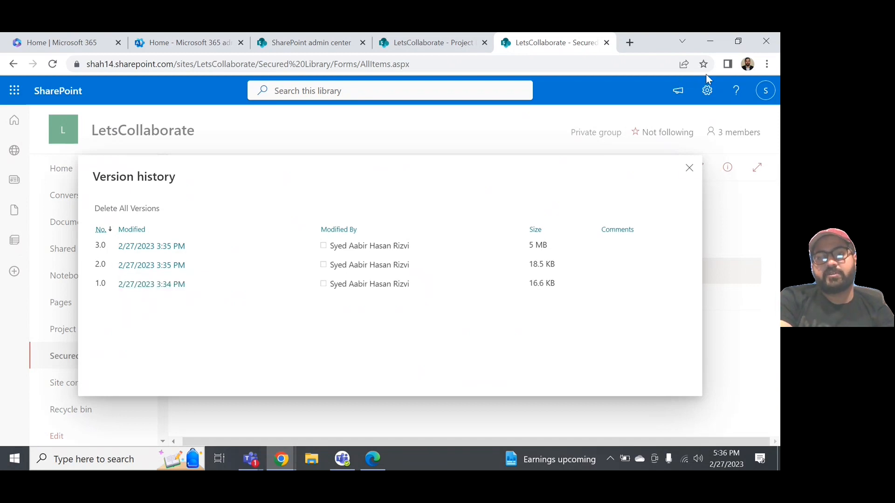
click(689, 167)
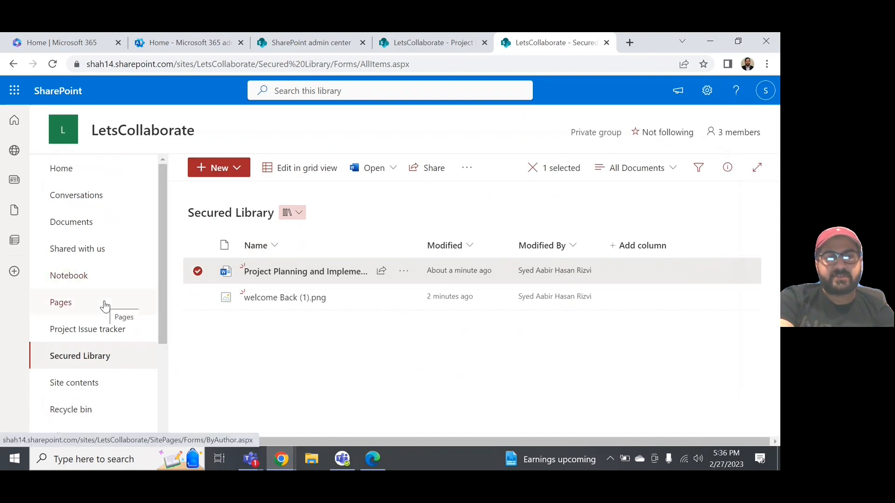
- Open the LetsCollaborate site's home page in edit mode
click(62, 175)
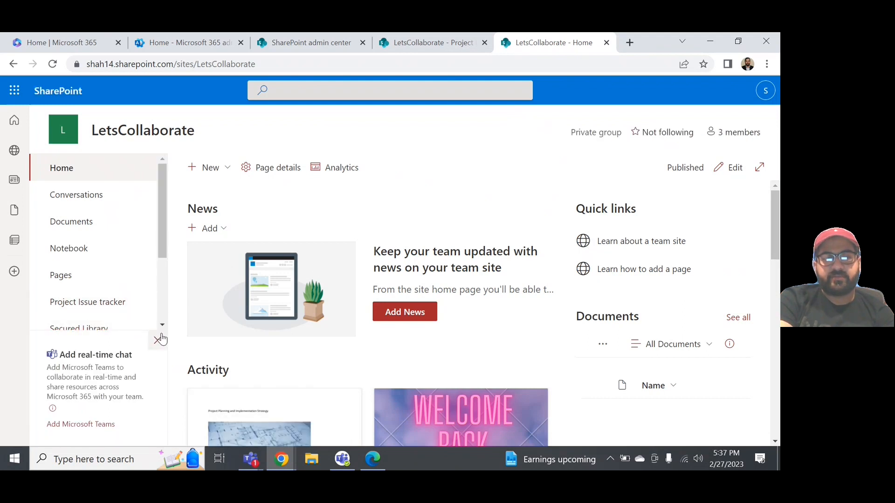
drag(161, 237, 156, 219)
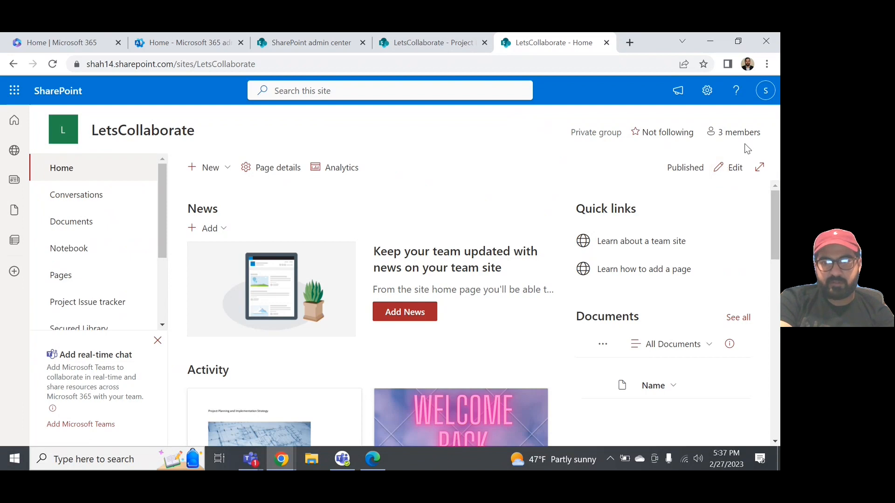
click(737, 177)
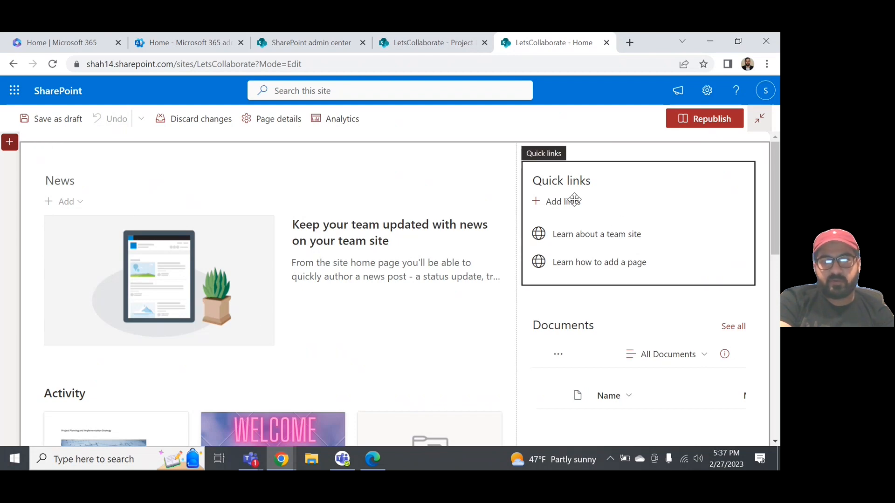
- Add a List web part between the News and Activity web parts and choose Project Issue tracker as its list
scroll(564, 233, down, 2)
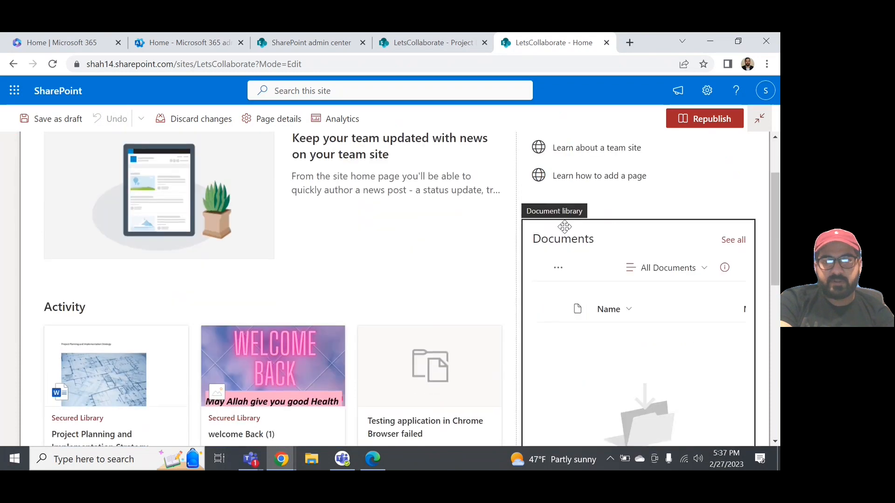
scroll(619, 290, down, 2)
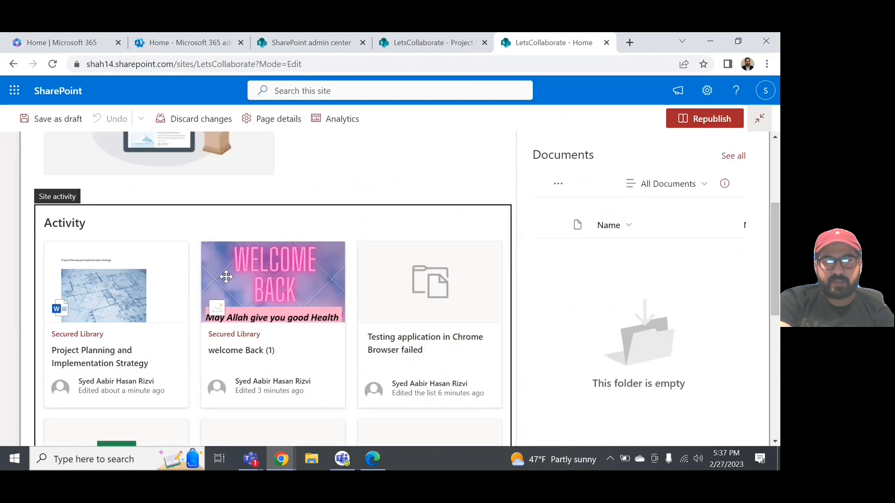
scroll(225, 301, down, 7)
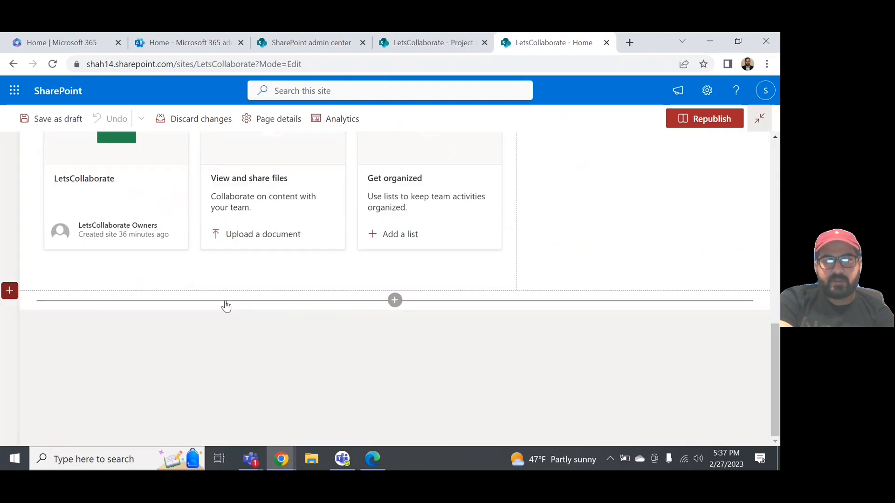
scroll(226, 305, up, 10)
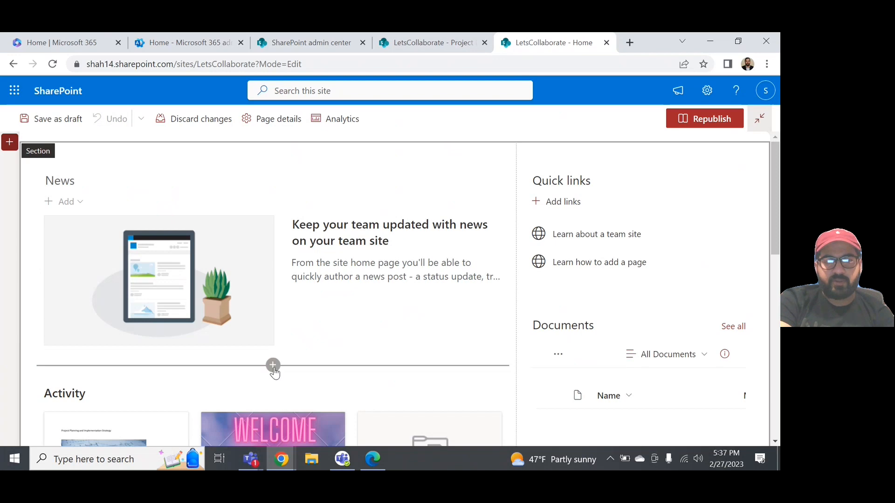
click(273, 366)
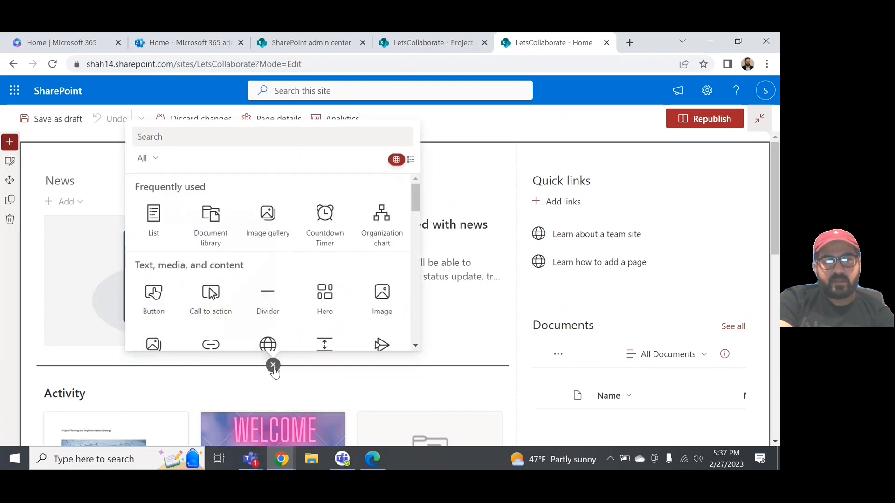
click(154, 217)
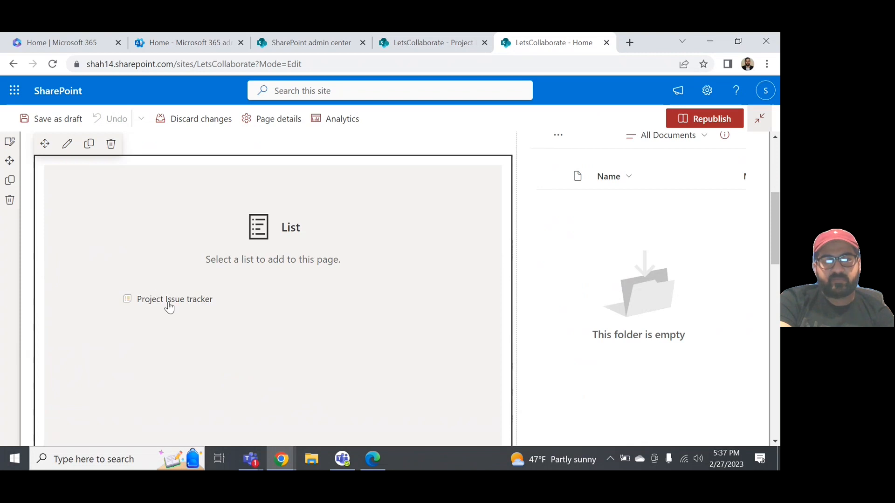
click(189, 302)
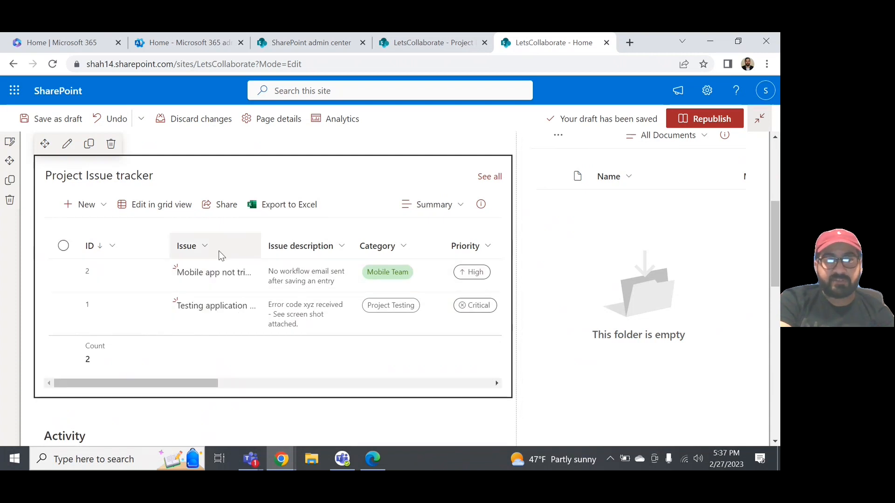
- Try hiding the command bar and "See all" button in the Project Issue tracker web part's settings, restore both options, and close the settings
click(66, 145)
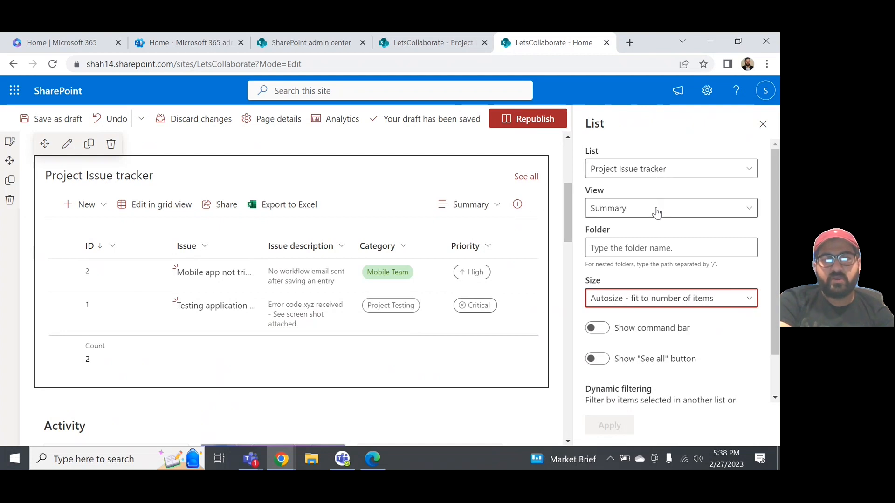
scroll(662, 250, down, 1)
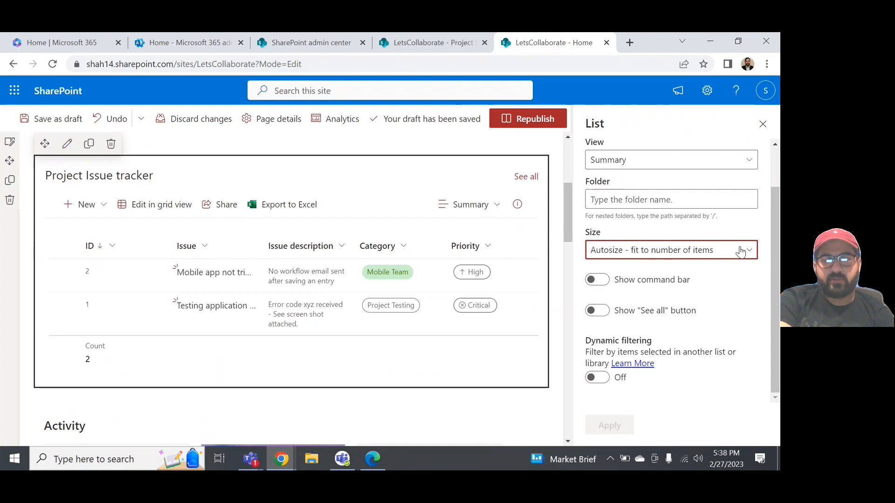
click(741, 251)
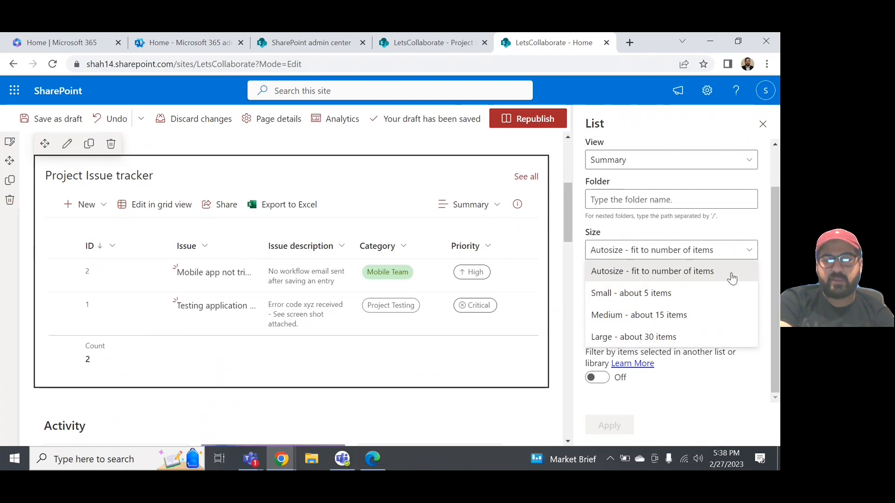
click(749, 253)
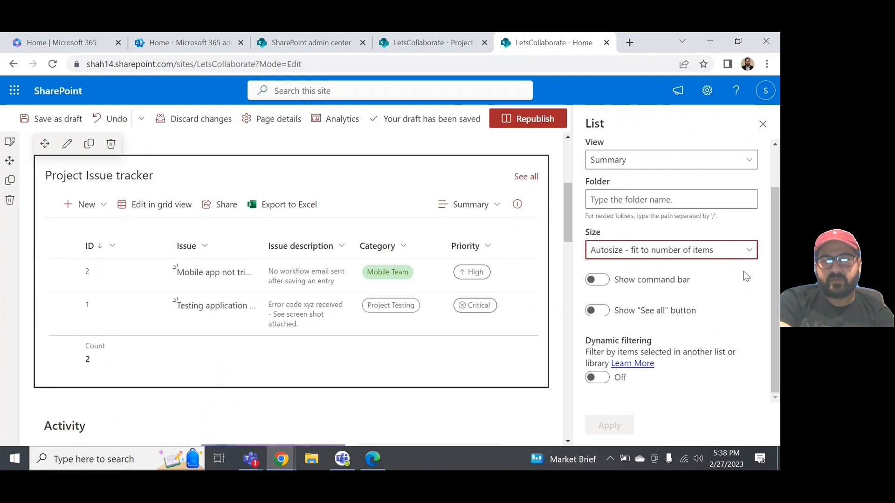
click(600, 281)
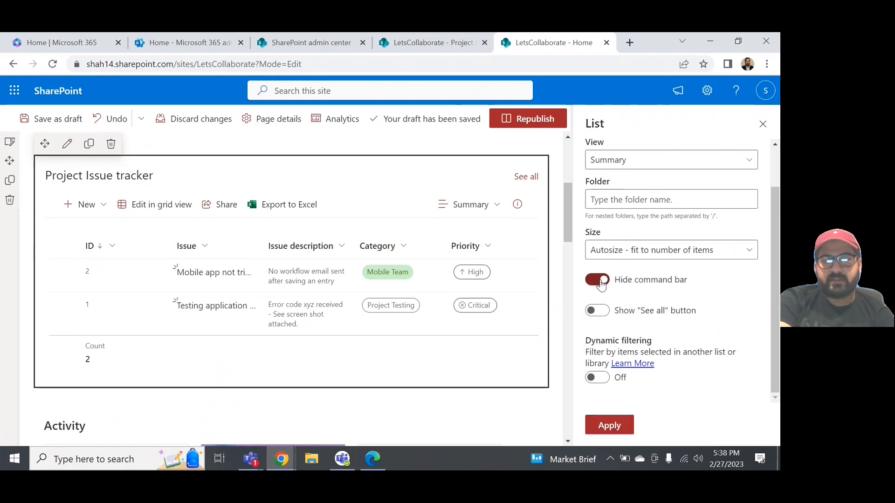
click(597, 312)
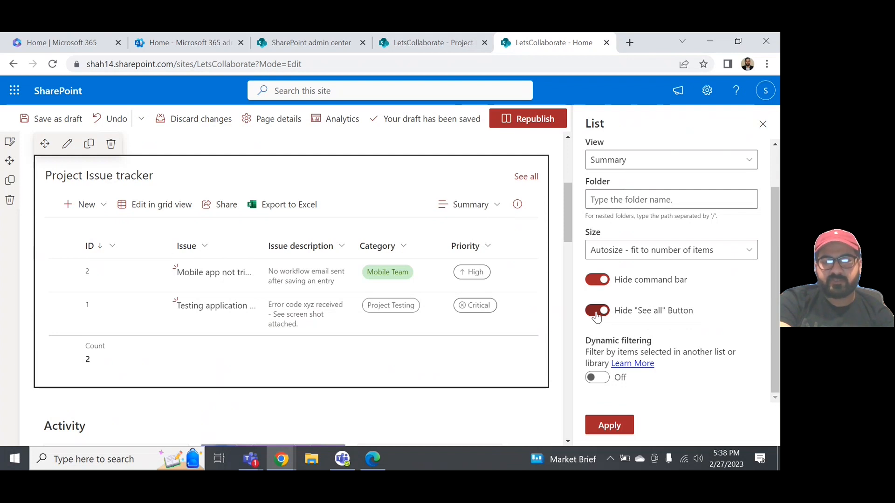
click(597, 313)
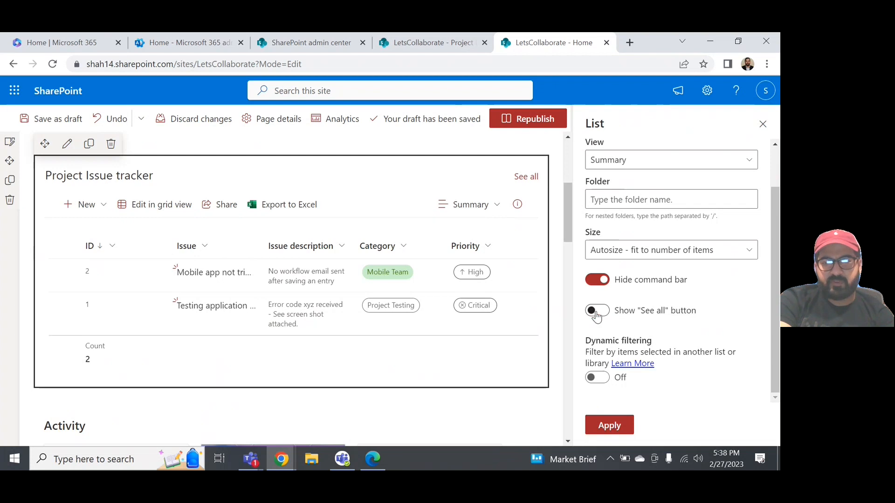
click(594, 281)
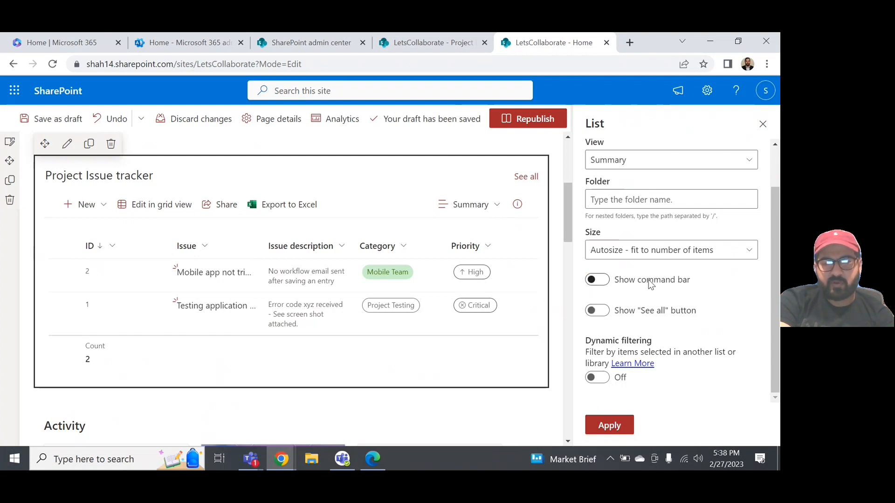
click(615, 424)
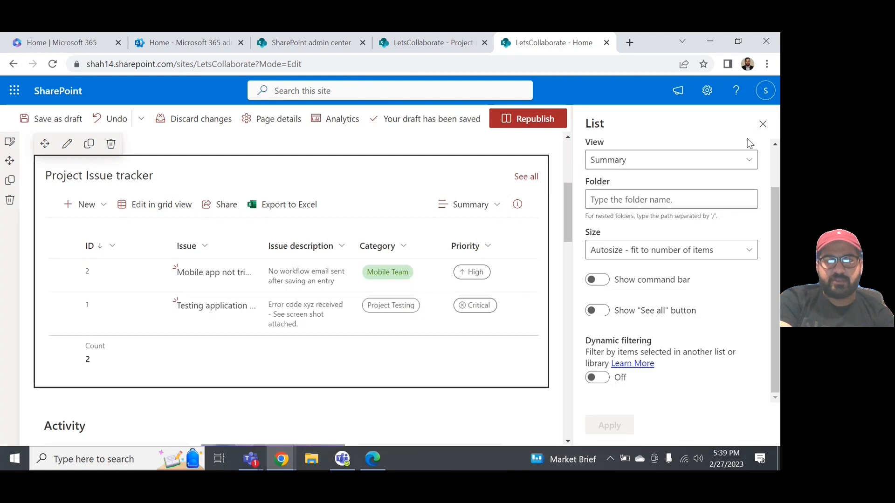
click(762, 124)
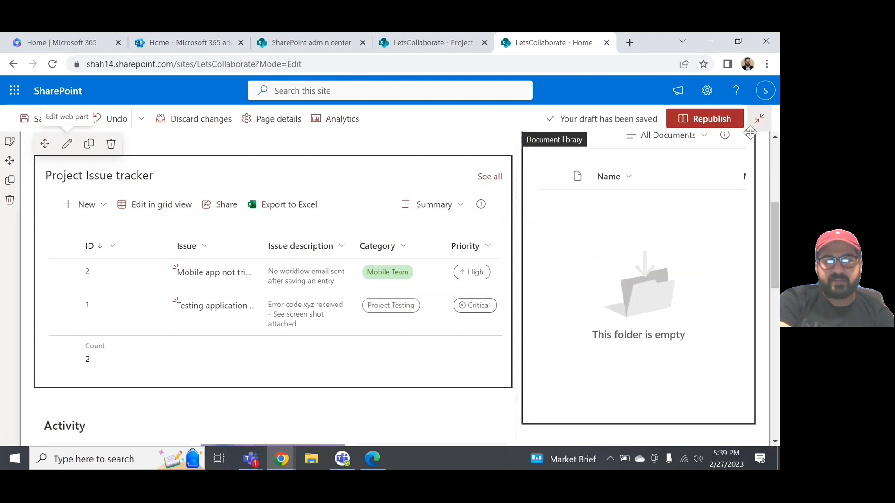
- Add a Document library web part between Quick links and Documents and choose Secured Library as its source
scroll(377, 230, up, 3)
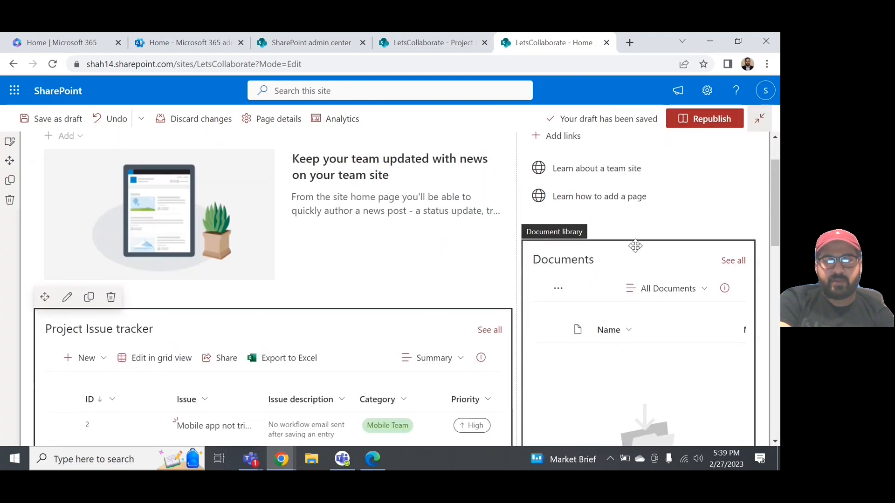
scroll(609, 202, up, 1)
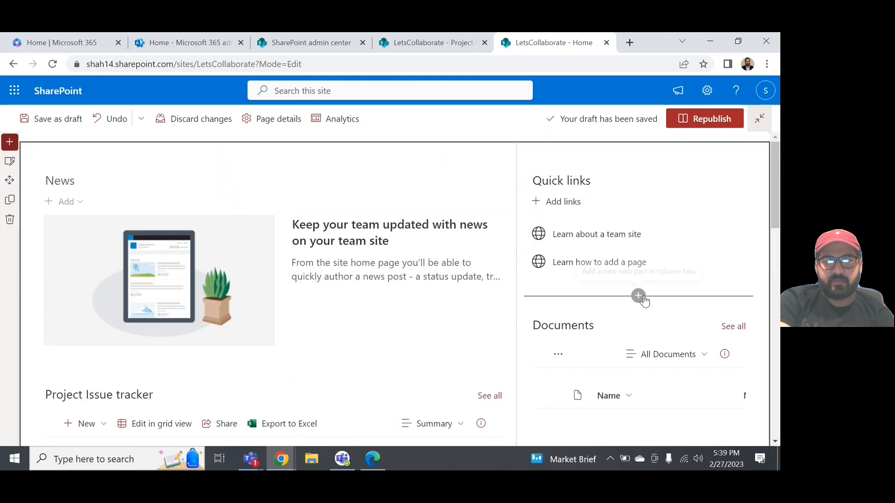
click(639, 298)
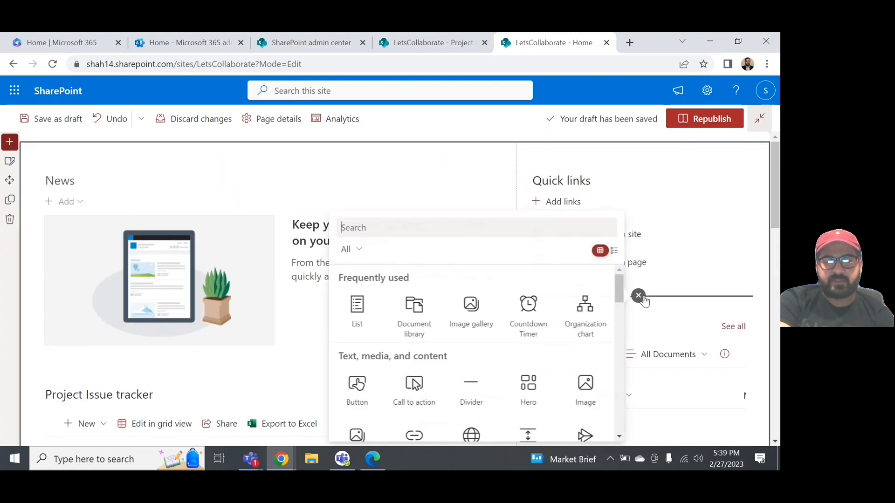
click(423, 326)
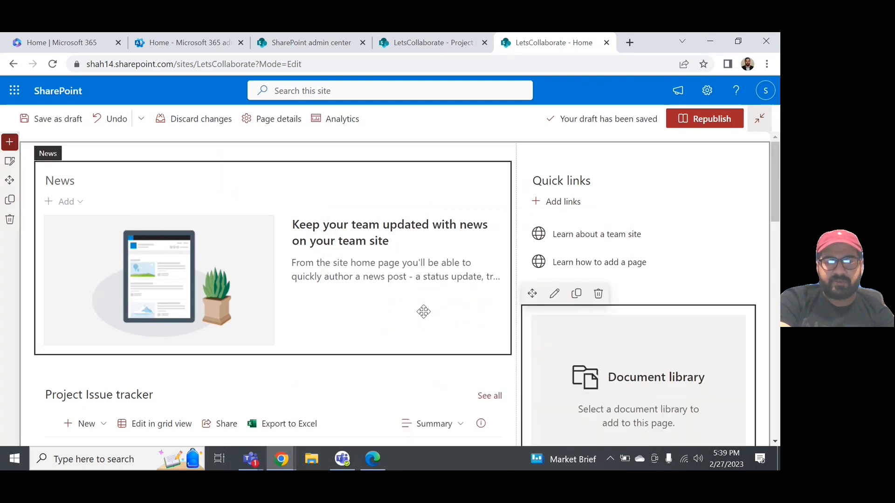
scroll(423, 312, down, 1)
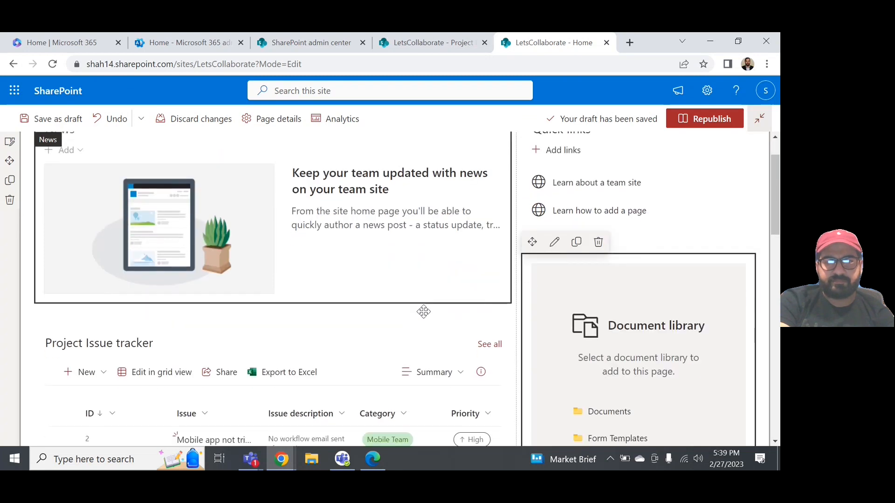
scroll(423, 311, down, 2)
scroll(635, 346, down, 2)
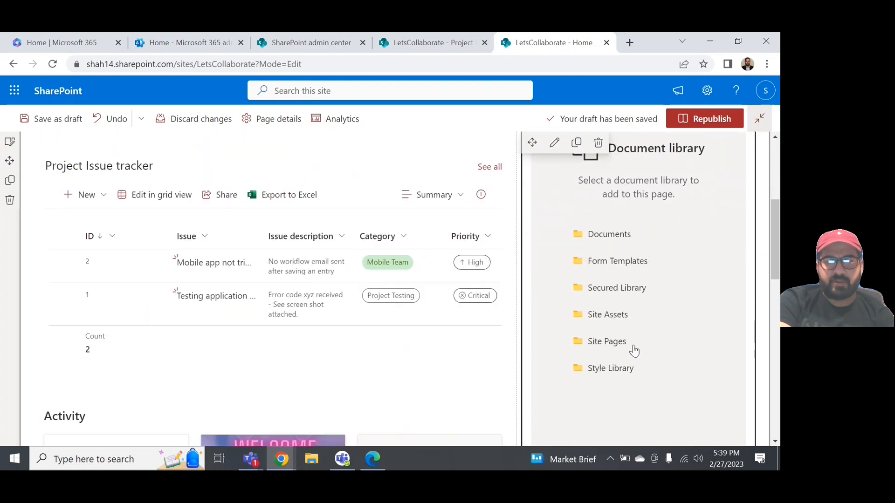
click(625, 289)
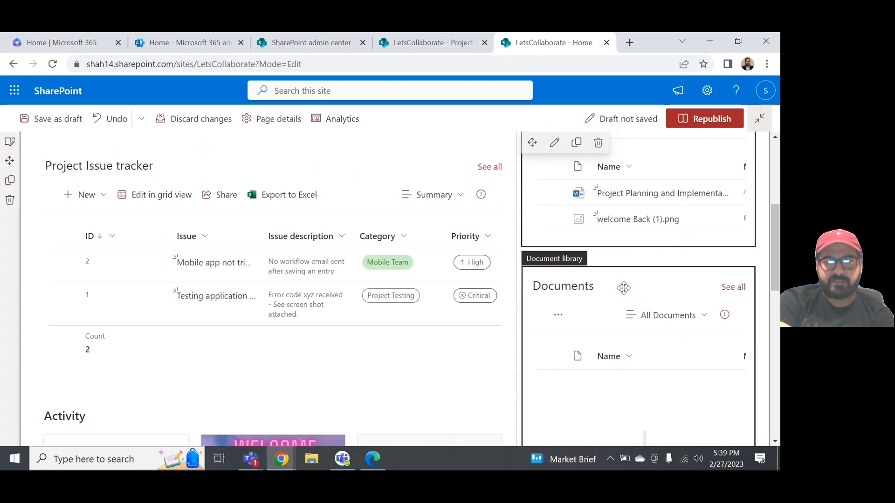
scroll(623, 288, up, 1)
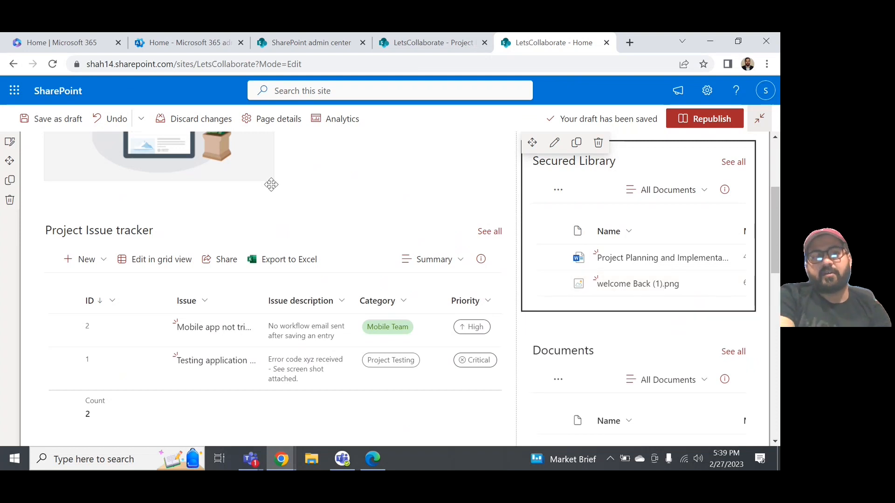
click(207, 69)
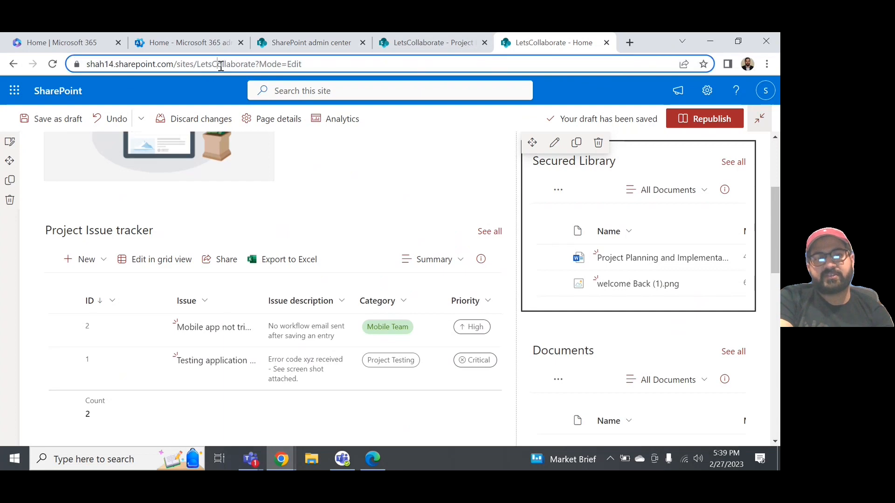
click(256, 64)
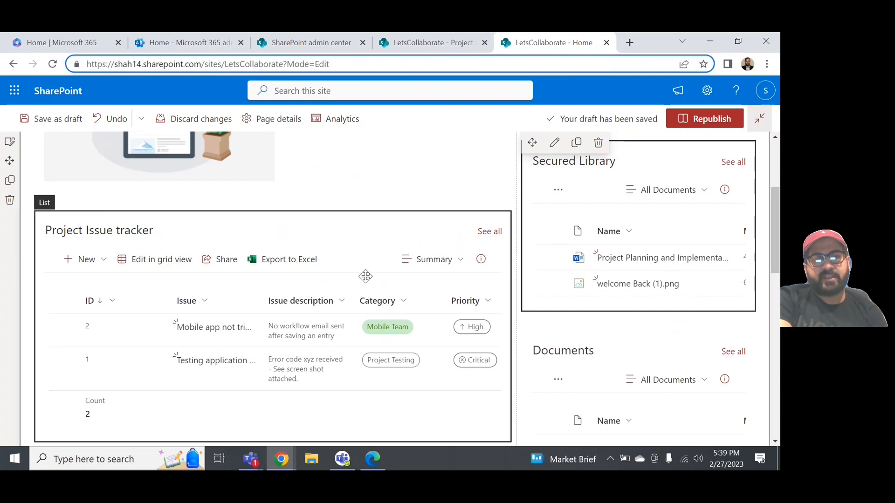
scroll(365, 275, up, 2)
scroll(365, 276, up, 1)
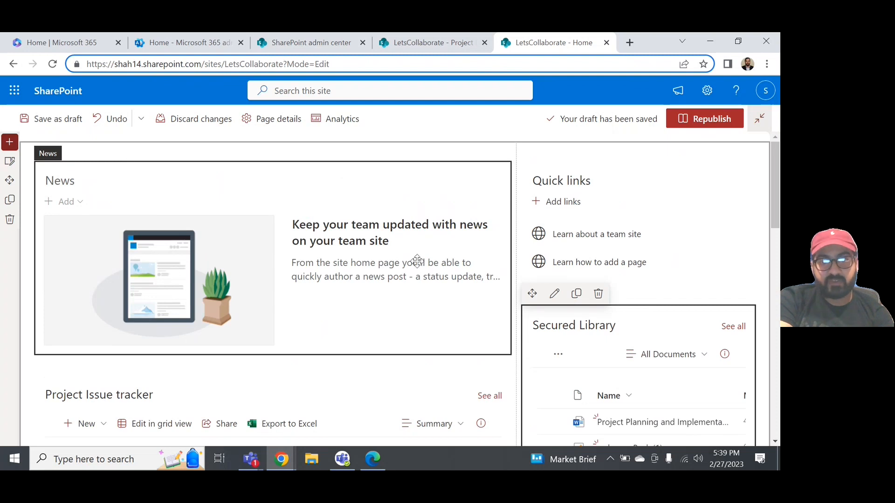
- Check the added web parts on the LetsCollaborate home page draft and republish the page
click(463, 195)
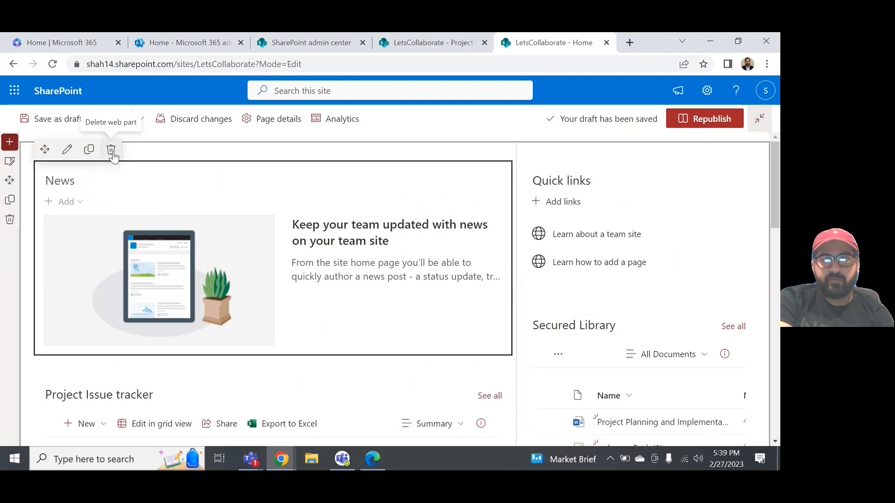
scroll(620, 271, down, 2)
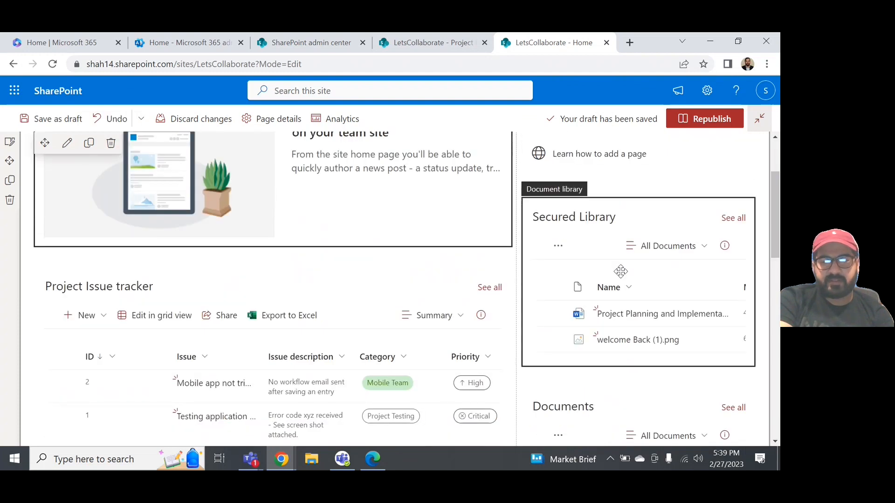
scroll(556, 303, down, 3)
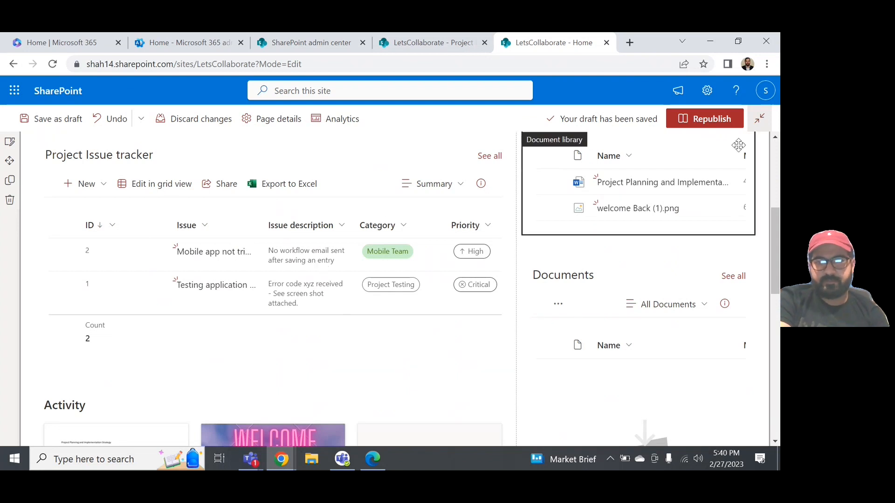
click(711, 120)
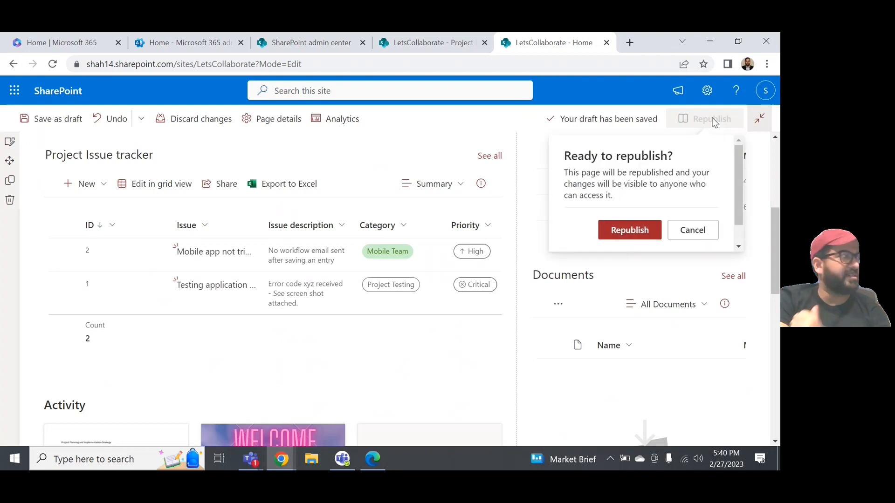
click(630, 231)
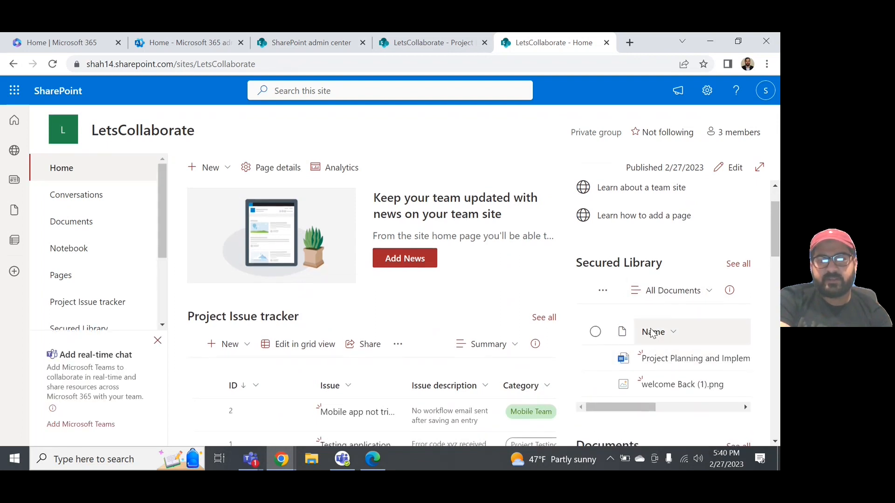
- Review the Project Issue tracker and Secured Library web parts on the republished home page
scroll(649, 331, down, 3)
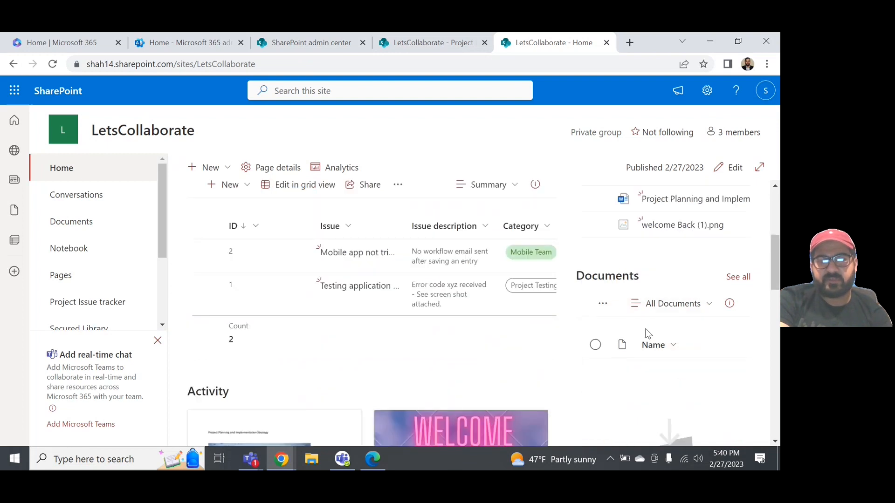
scroll(647, 332, up, 2)
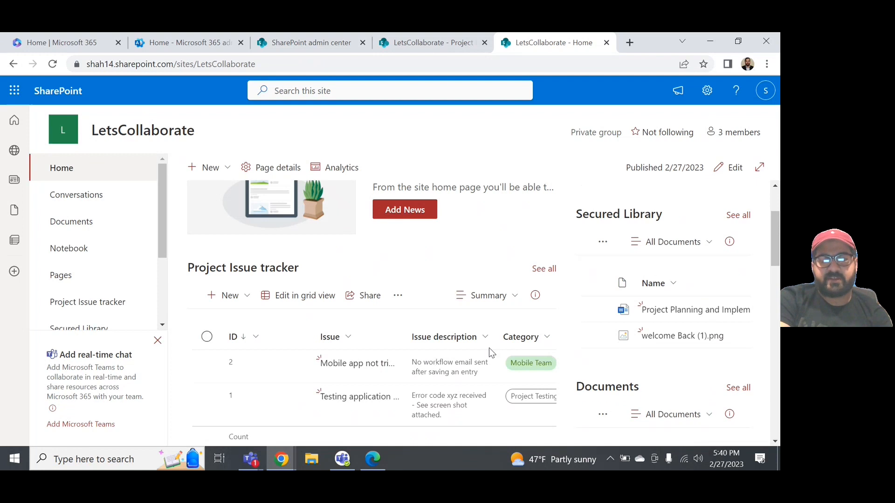
scroll(438, 368, up, 1)
scroll(438, 370, up, 2)
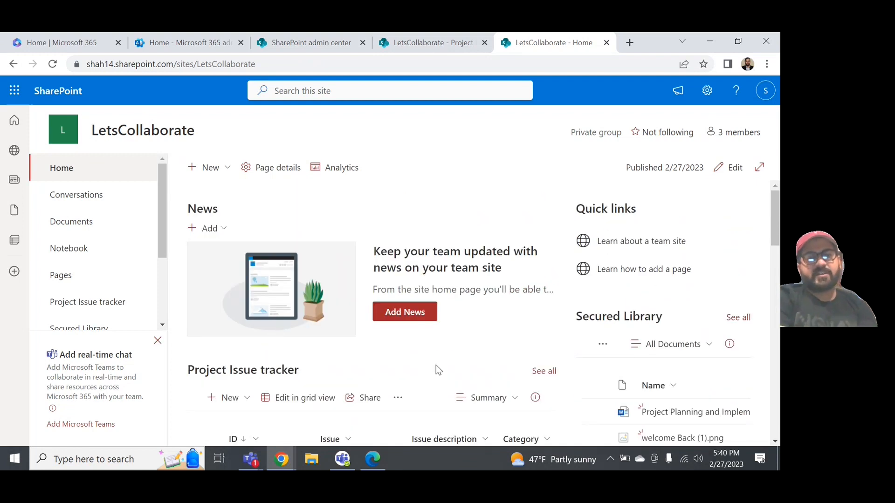
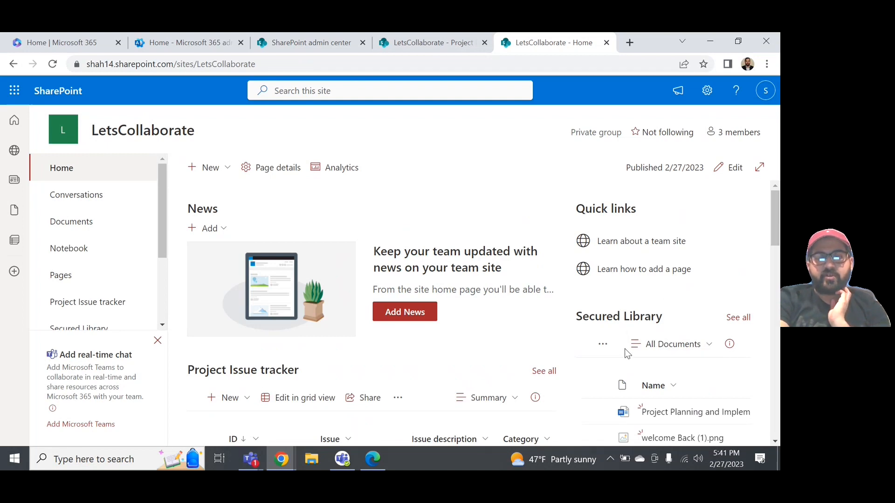
scroll(625, 348, down, 2)
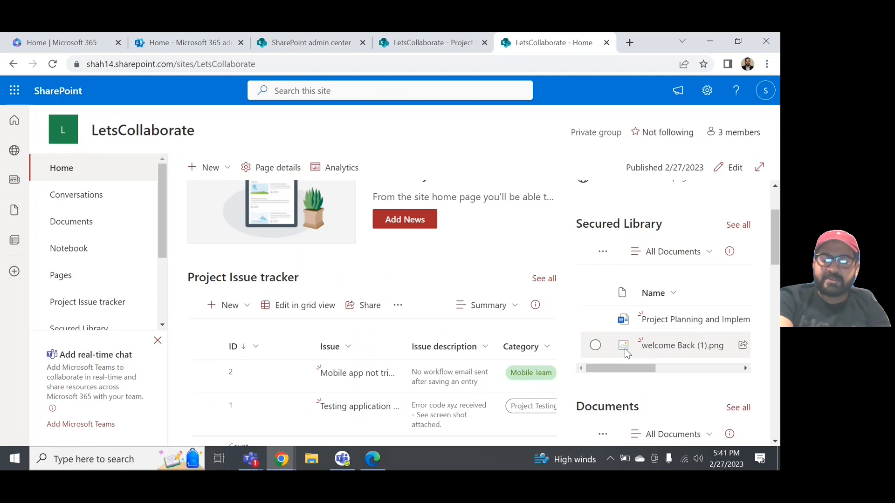
click(624, 349)
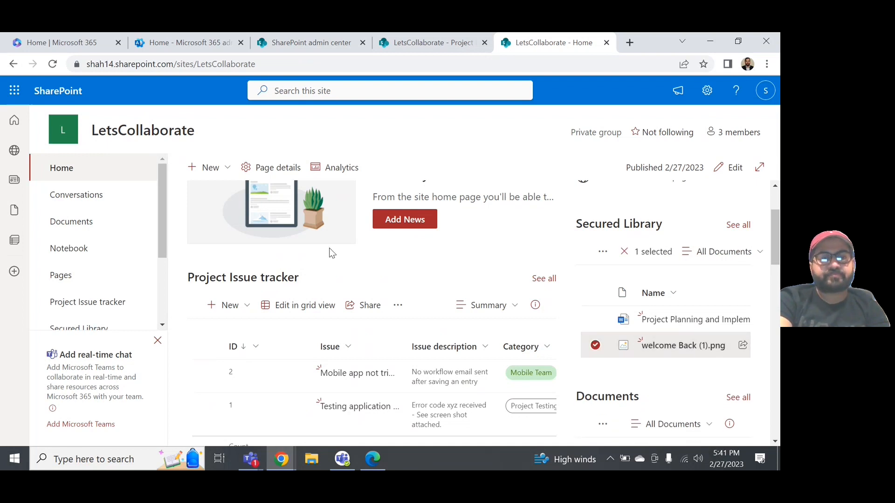
scroll(316, 250, down, 1)
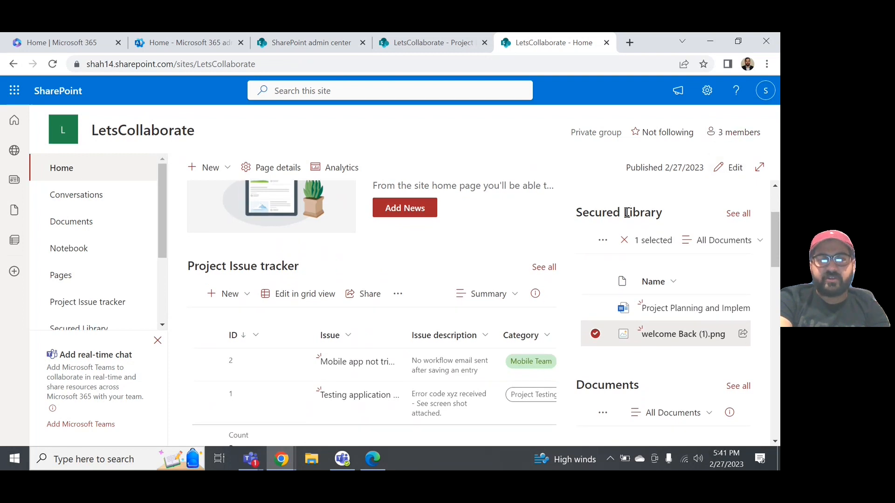
scroll(627, 213, down, 2)
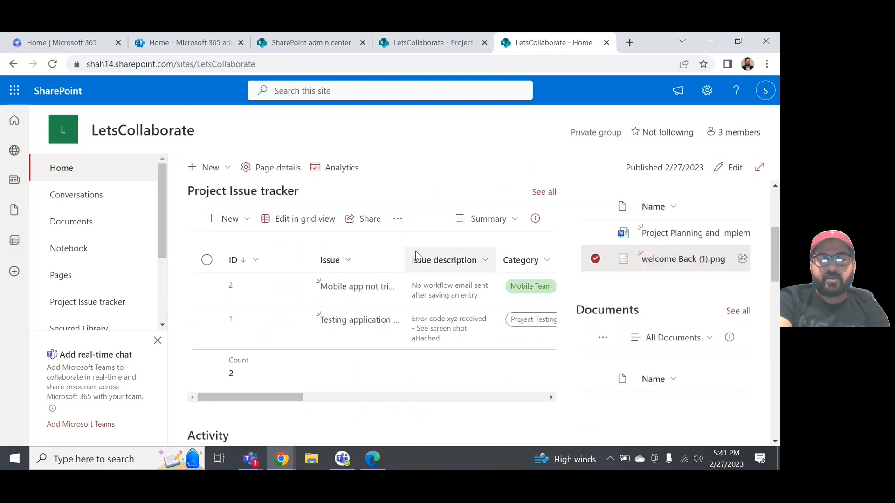
scroll(415, 255, up, 2)
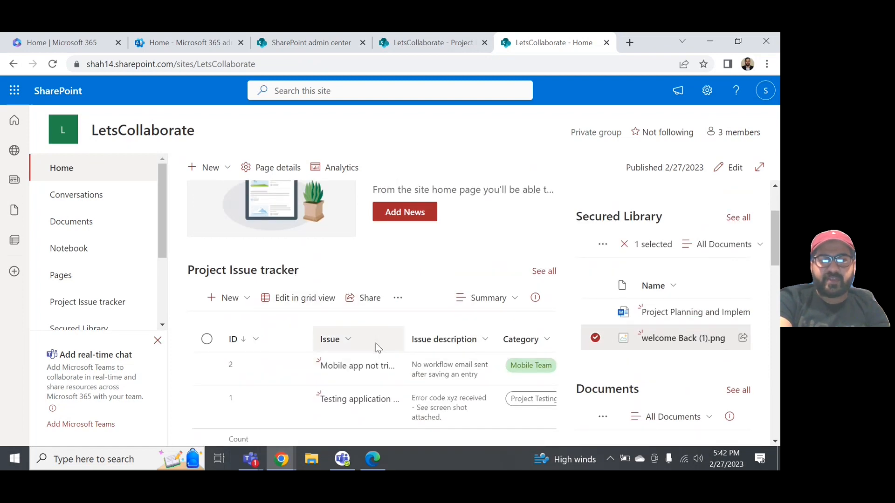
scroll(375, 343, up, 2)
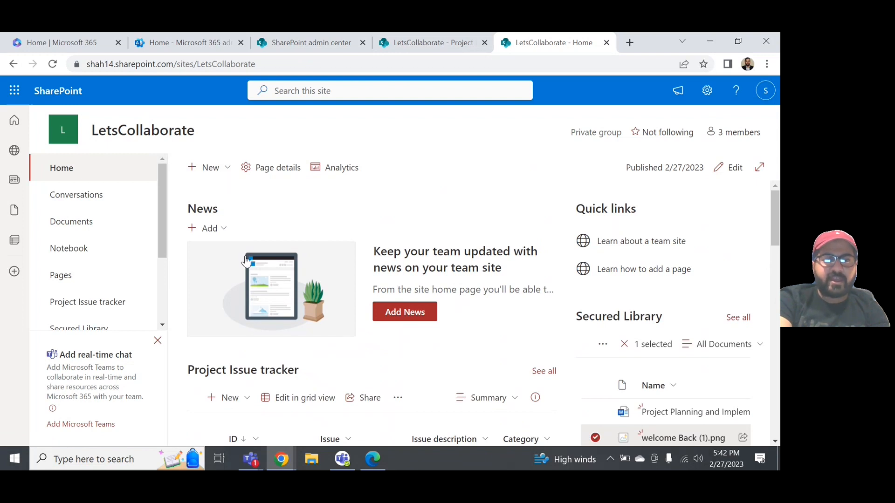
- Create a news post from the News web part using the built-in Visual template
click(224, 233)
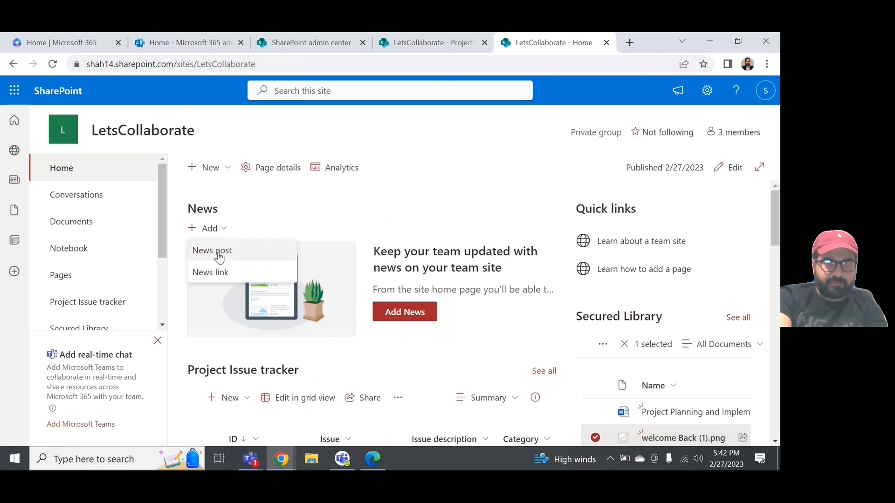
click(218, 254)
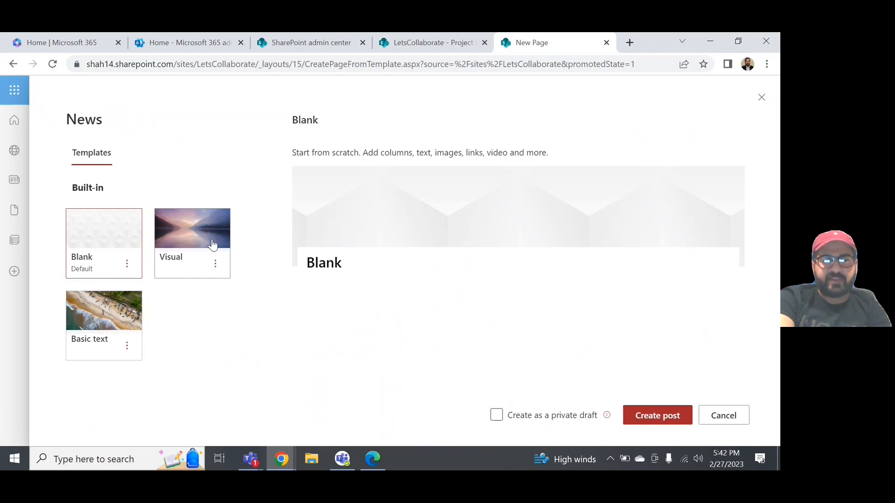
click(210, 250)
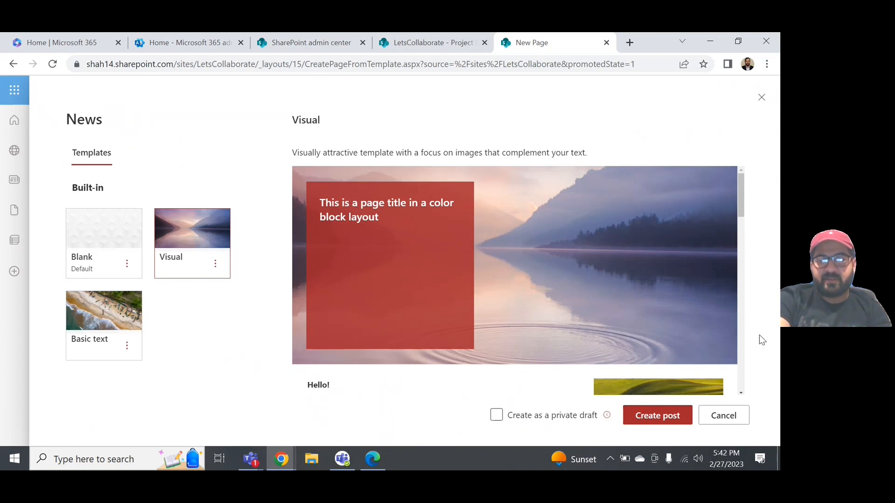
click(639, 459)
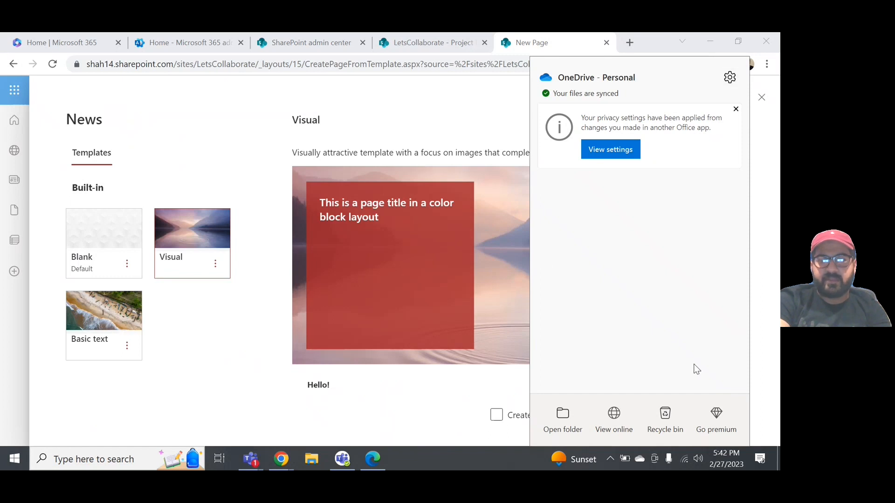
click(480, 376)
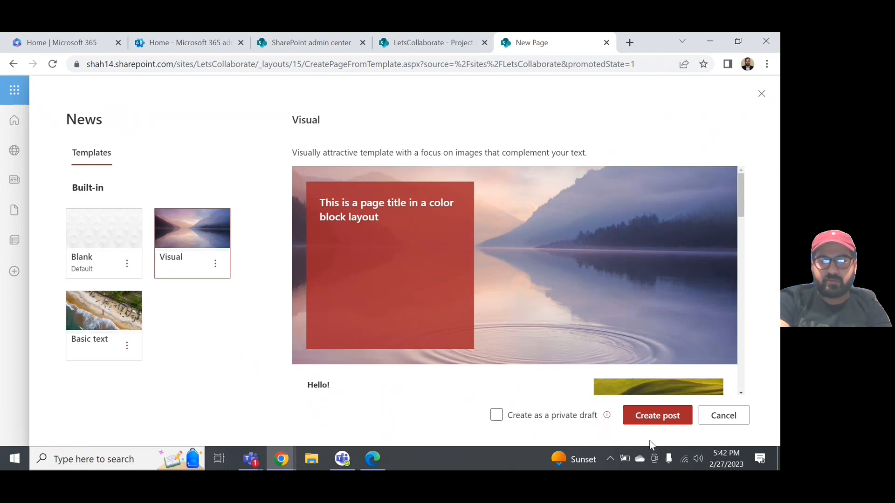
click(508, 418)
click(667, 420)
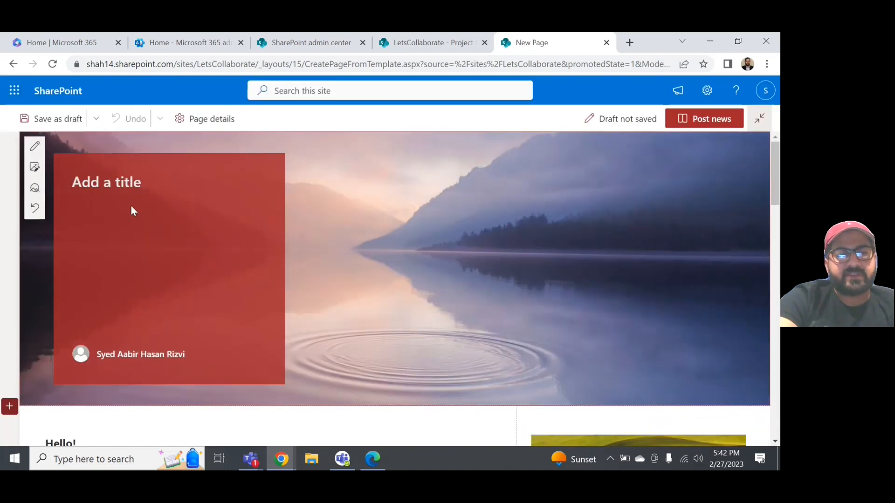
- Title the news post "Project Go Live Announcement"
text(Project )
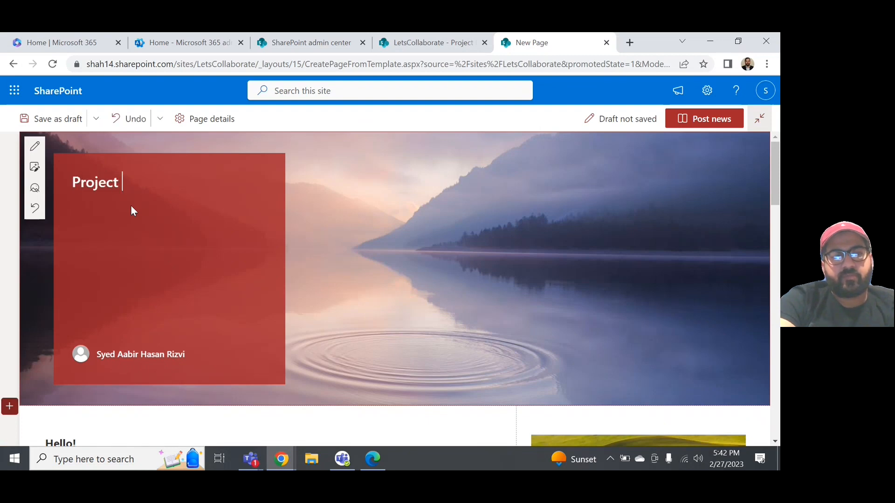
text(Go Live)
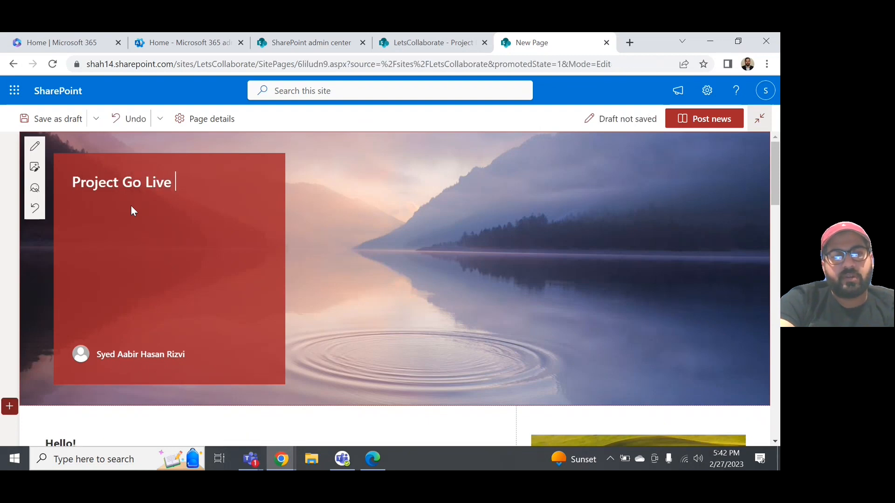
text( Annou)
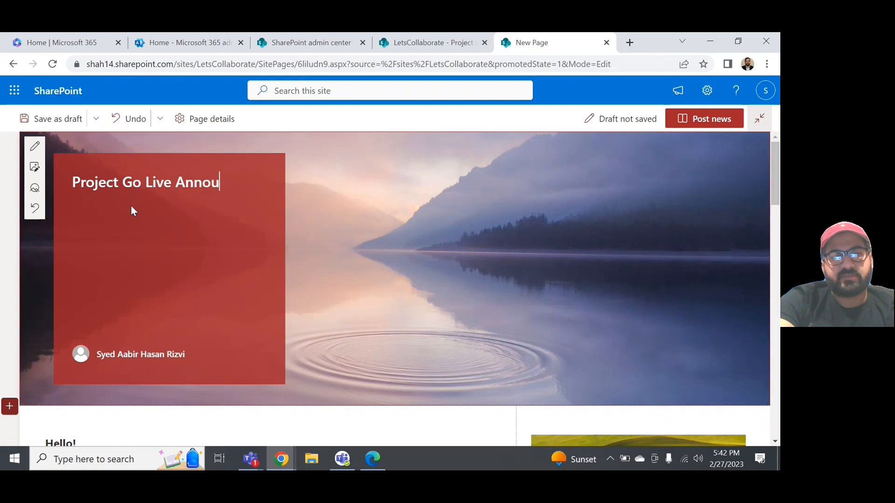
text(ncement)
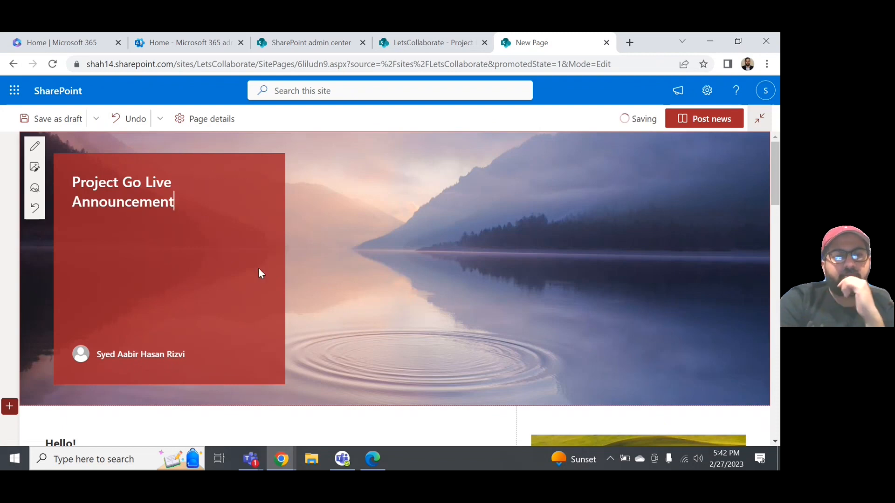
- Start changing the image beside the "Hello!" text in the news post, choosing stock images as the source
scroll(260, 272, down, 2)
scroll(260, 273, down, 3)
scroll(260, 273, up, 5)
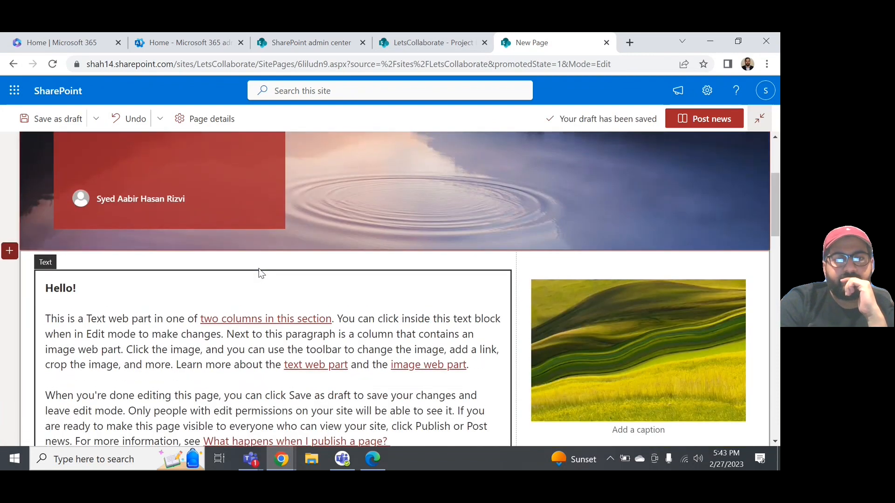
scroll(258, 268, down, 5)
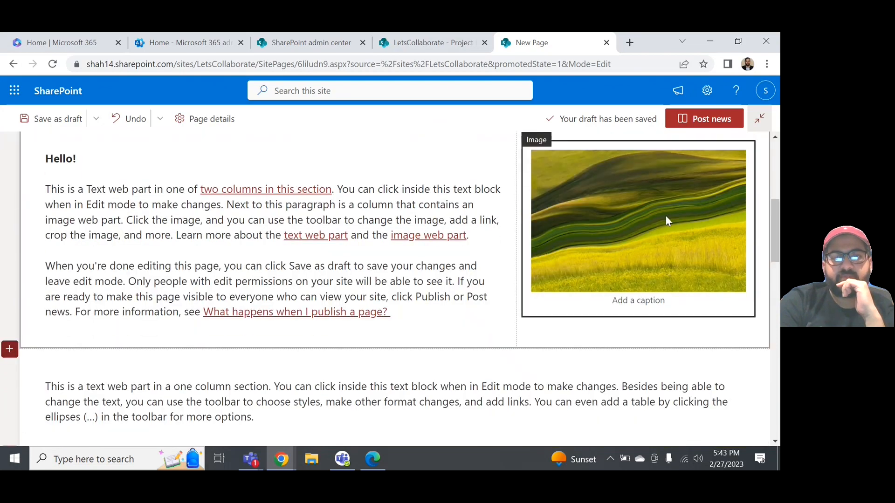
click(666, 216)
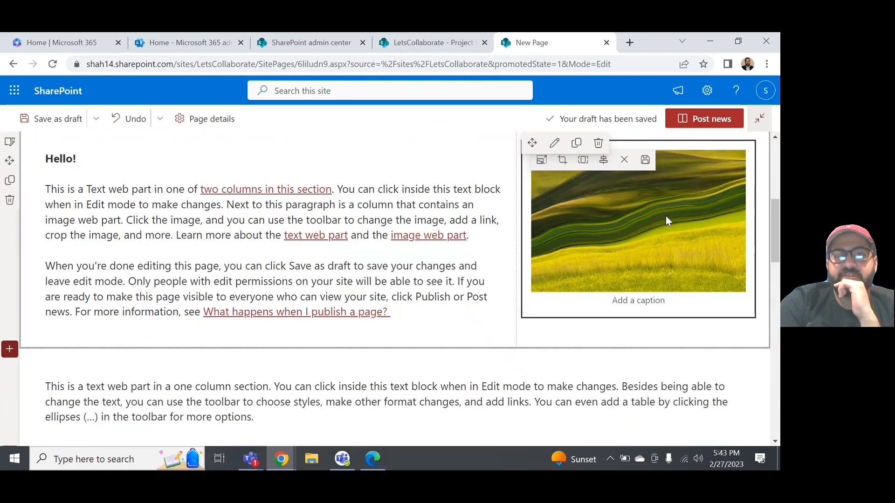
click(555, 144)
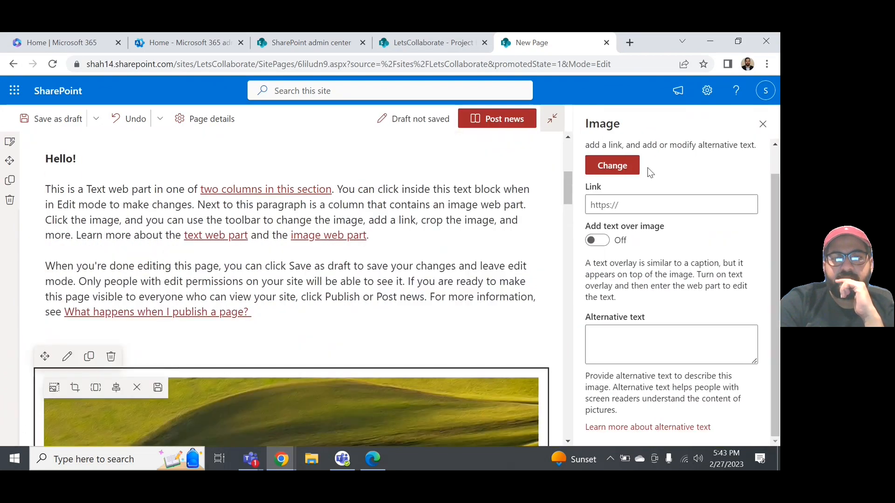
click(622, 167)
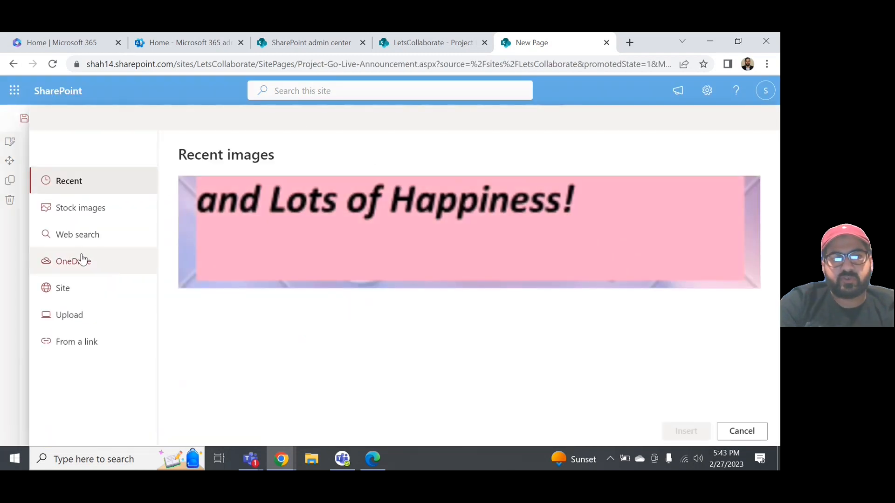
click(82, 216)
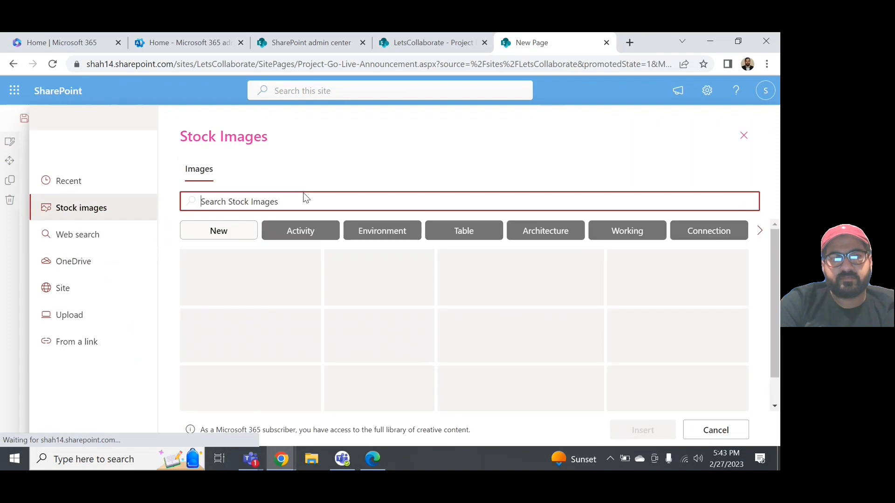
- Search the stock images for "Project" and insert the photo of two people at a wall board beside the "Hello!" text
text(Pro)
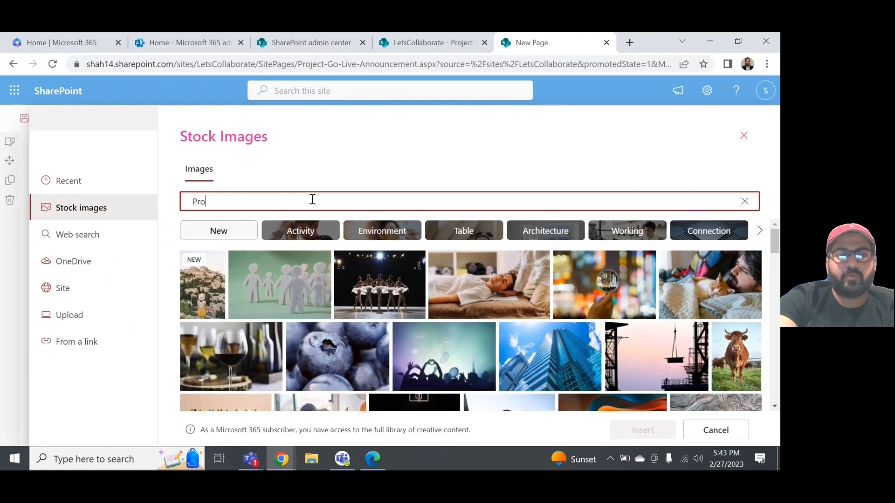
text(ject)
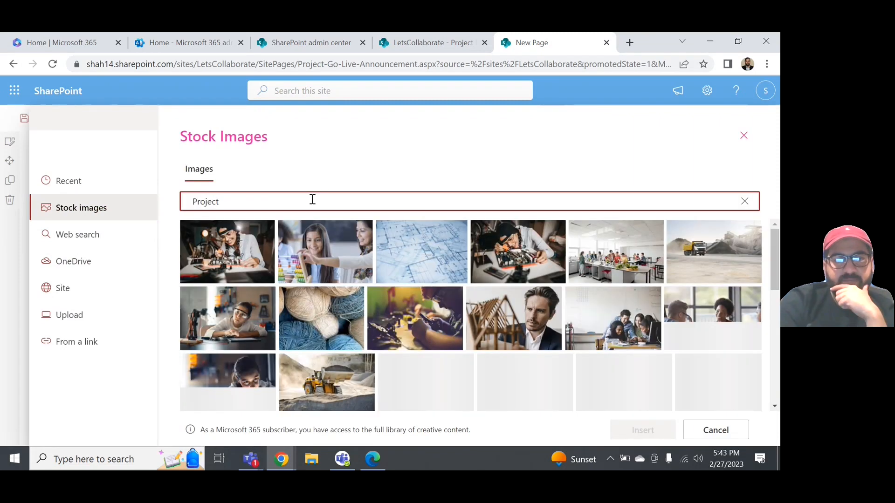
scroll(332, 270, down, 1)
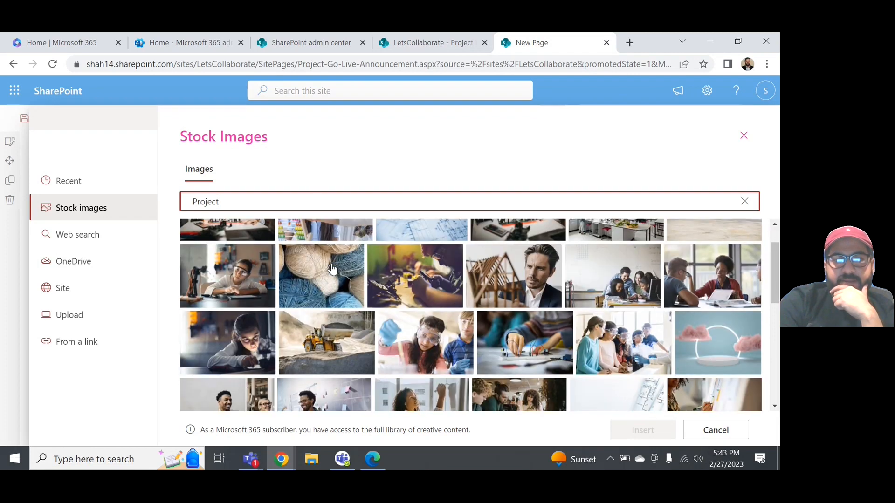
scroll(332, 269, down, 2)
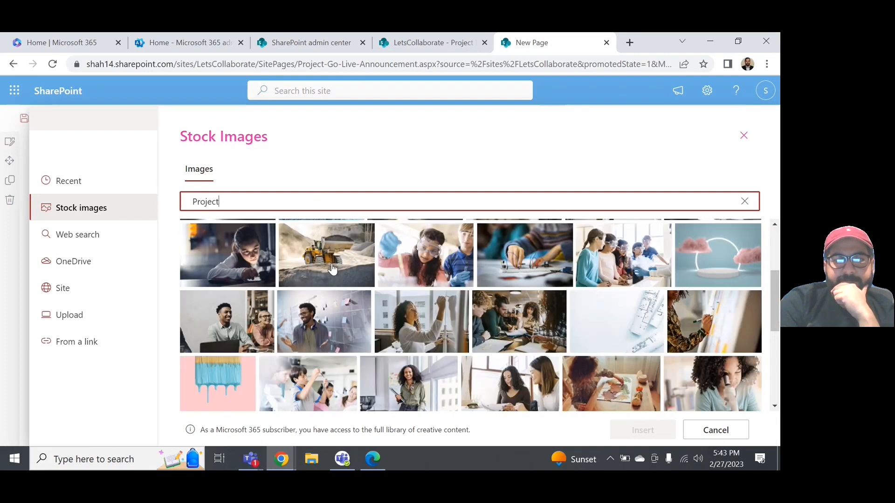
scroll(332, 270, down, 1)
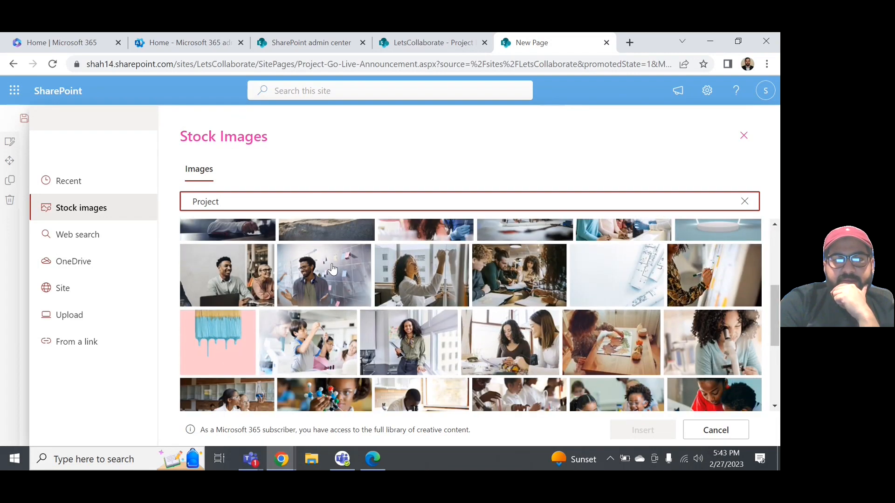
scroll(332, 270, down, 2)
scroll(332, 269, down, 2)
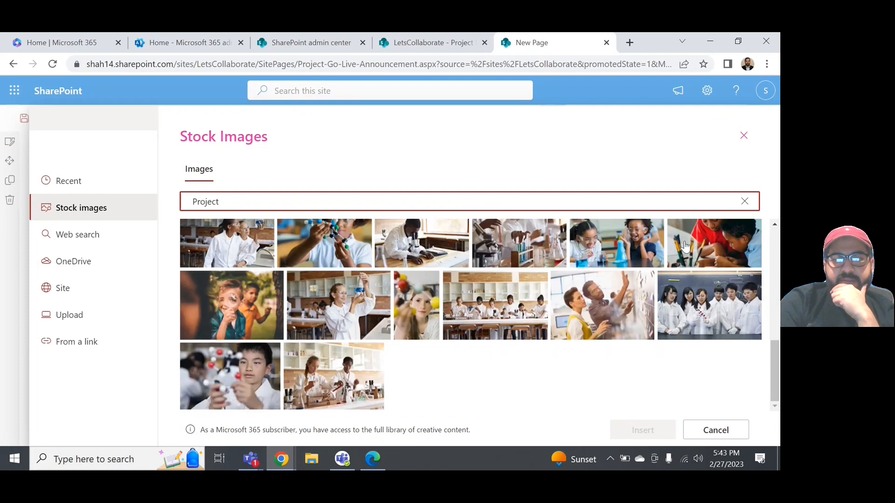
click(608, 324)
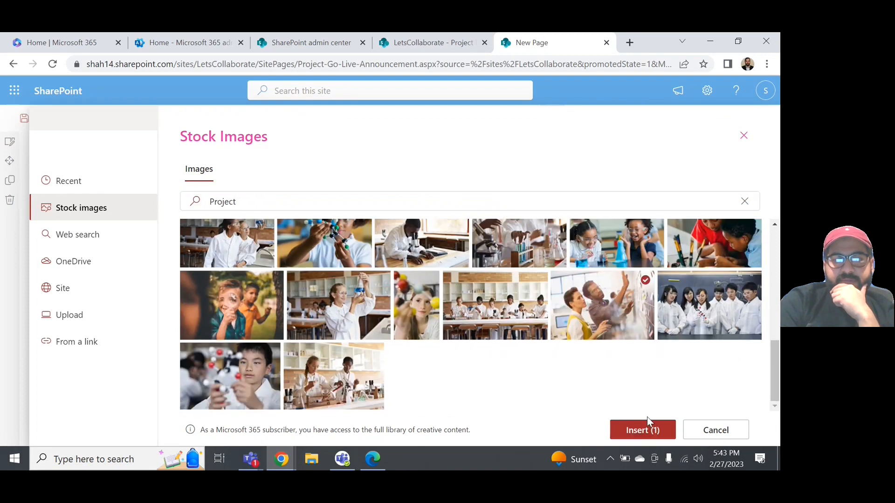
click(642, 430)
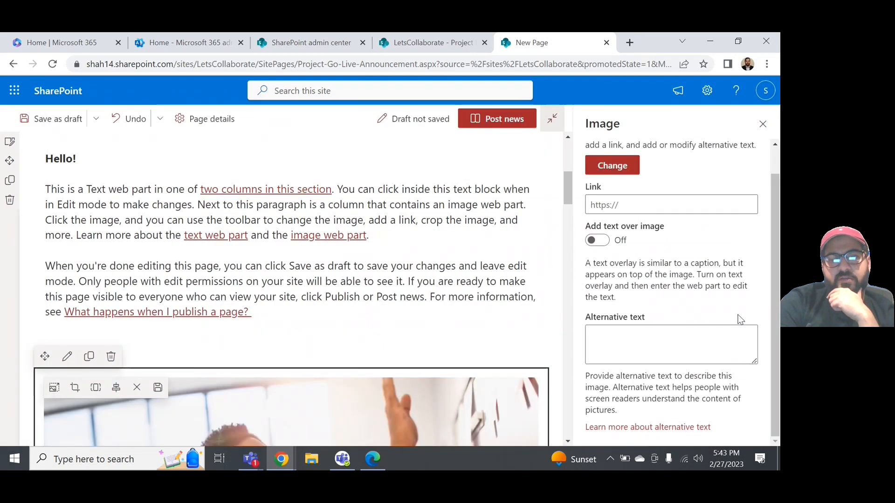
scroll(740, 319, up, 1)
click(765, 125)
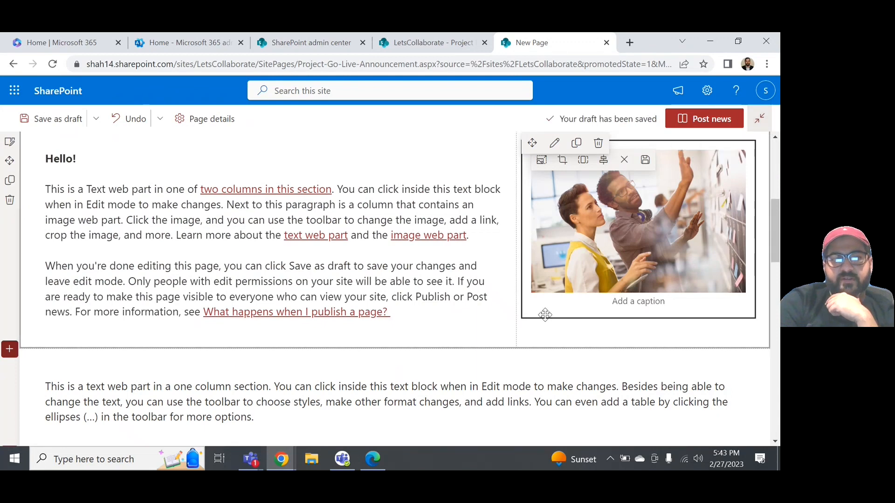
- Examine the news post's title banner, "Hello!" text block and full-width leaf image
click(198, 223)
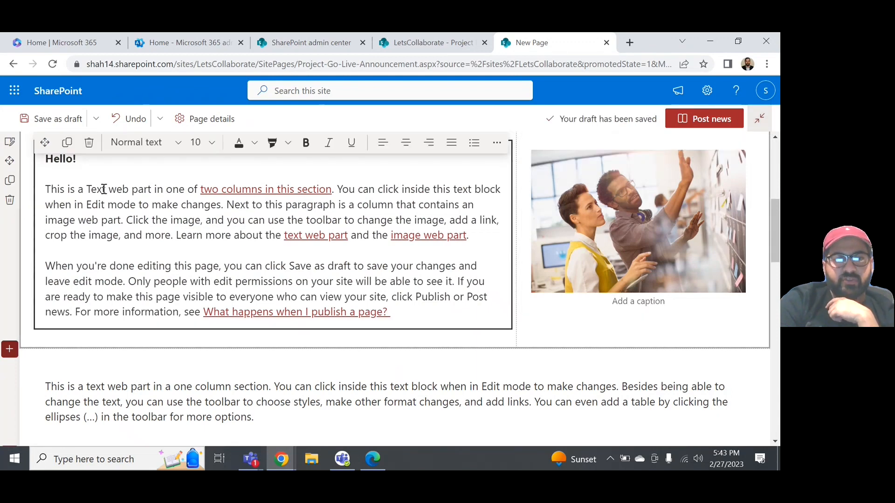
scroll(101, 188, up, 5)
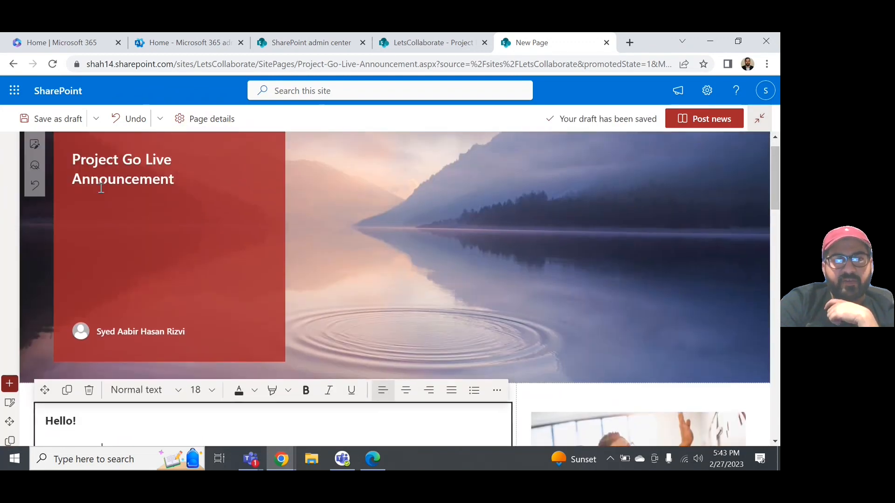
scroll(195, 304, down, 4)
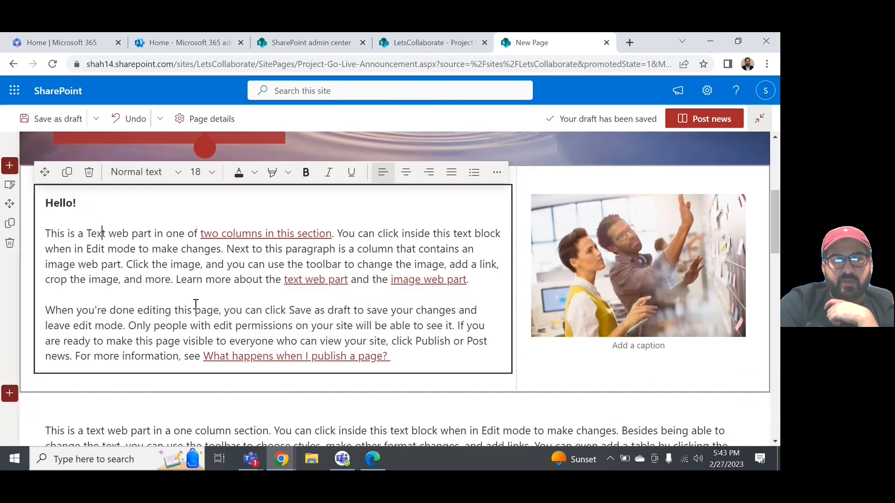
scroll(195, 304, down, 6)
click(349, 292)
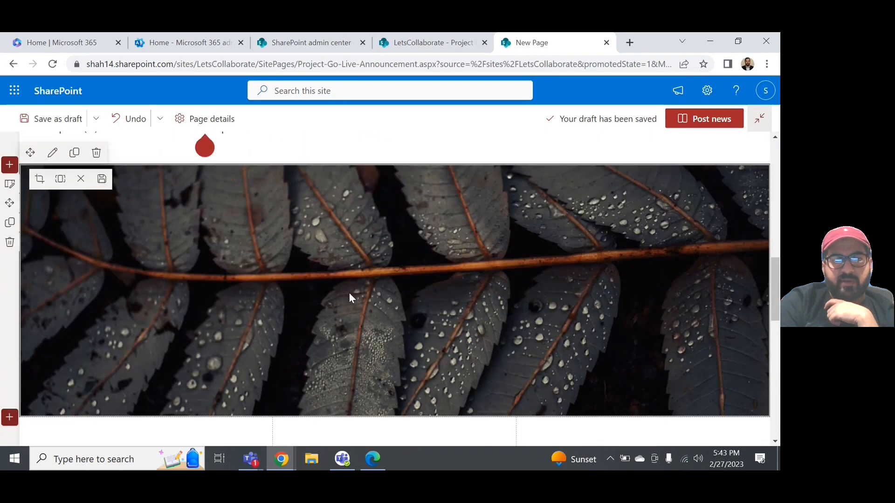
scroll(339, 286, down, 4)
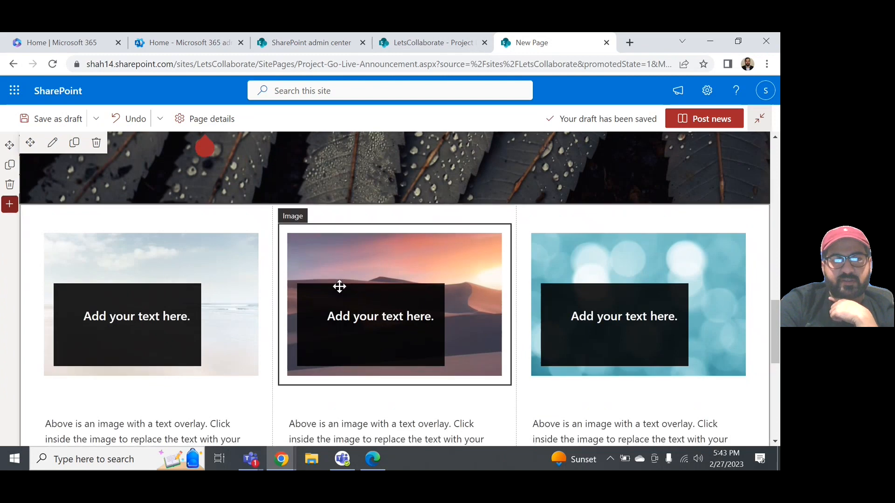
- Replace the overlay text on the first of the three side-by-side images with "Project Go Live Date is"
scroll(339, 286, down, 2)
double_click(141, 229)
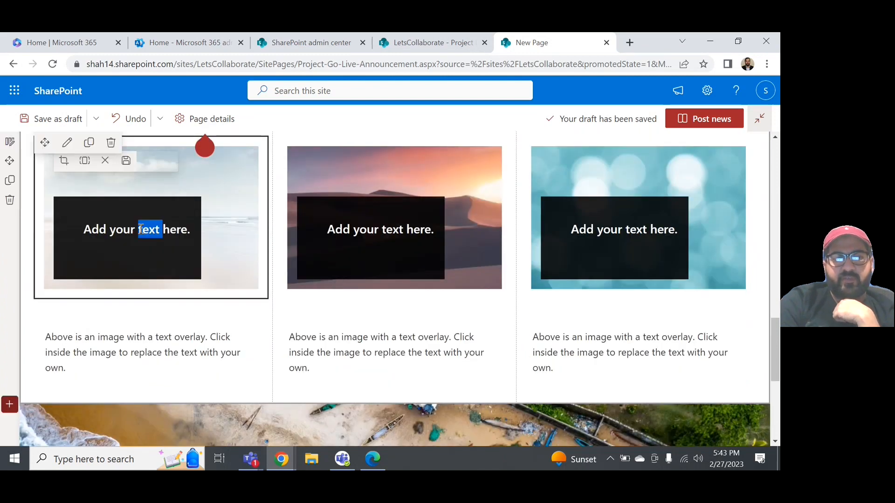
click(100, 230)
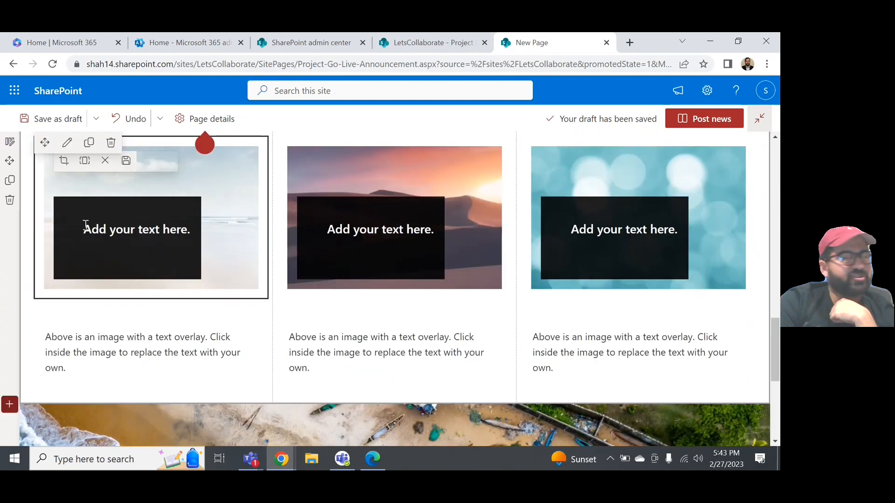
drag(84, 229, 192, 234)
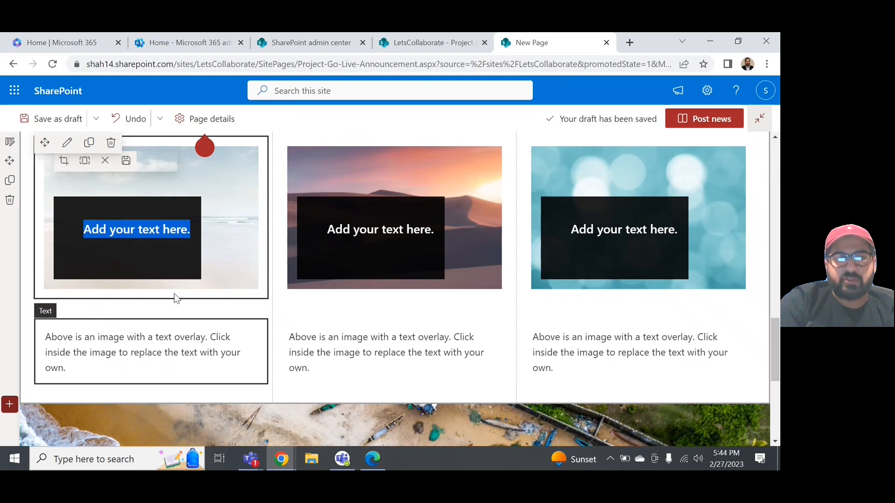
text(P)
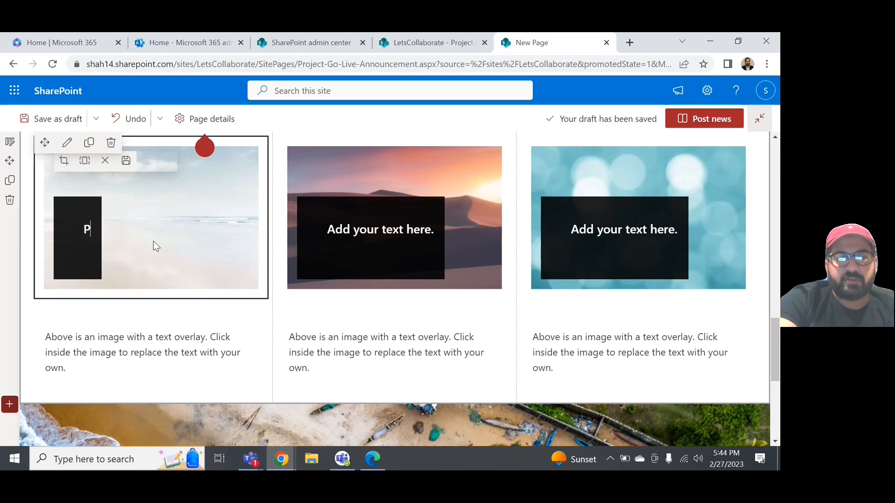
text(roject GO)
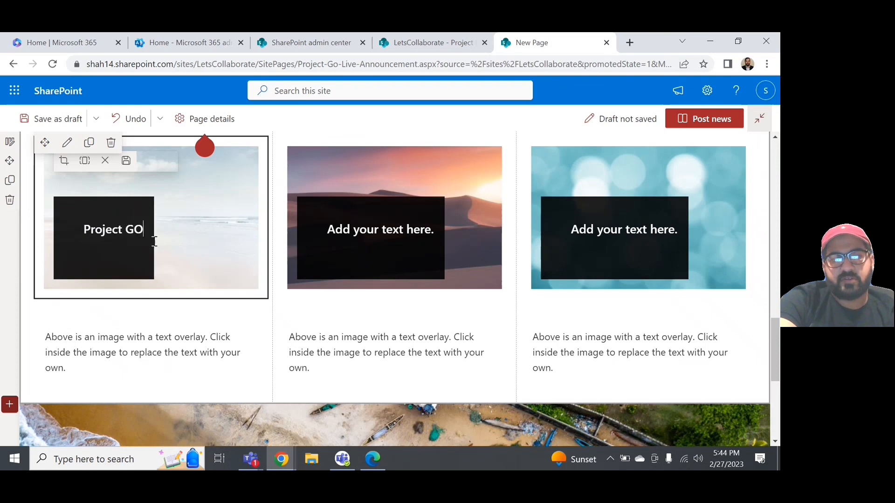
key(BackSpace)
text(o Live Date)
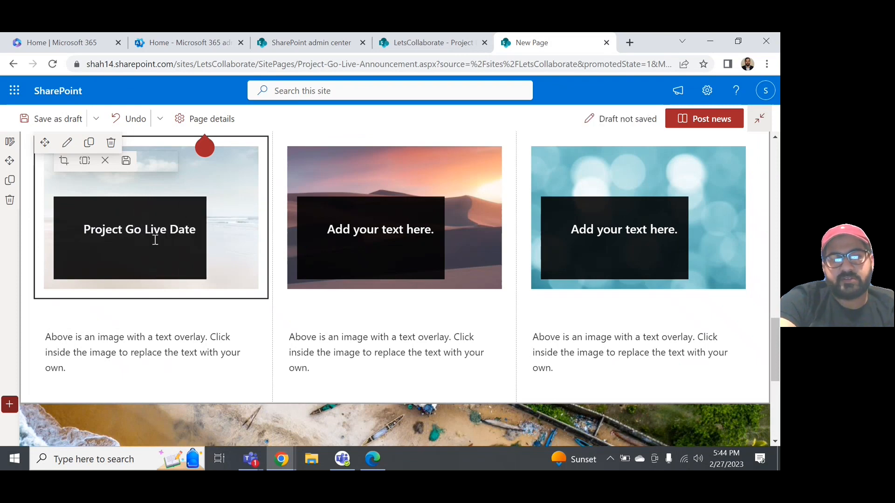
text( is )
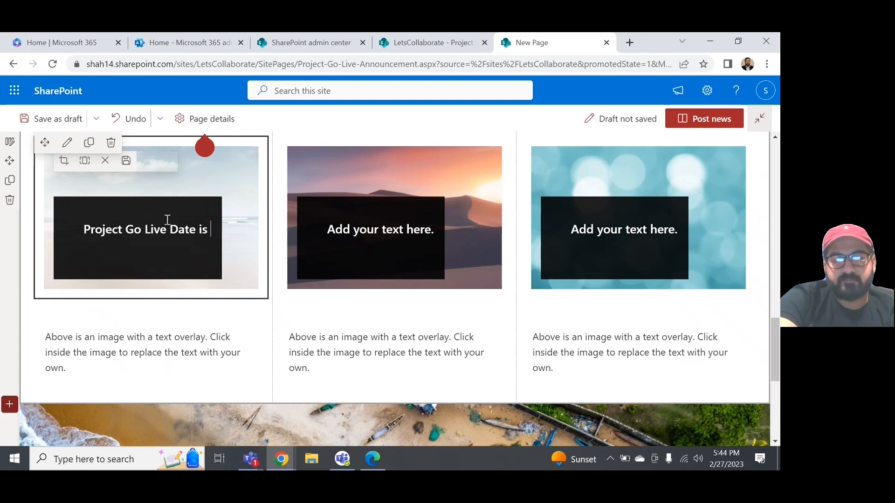
text(12/2)
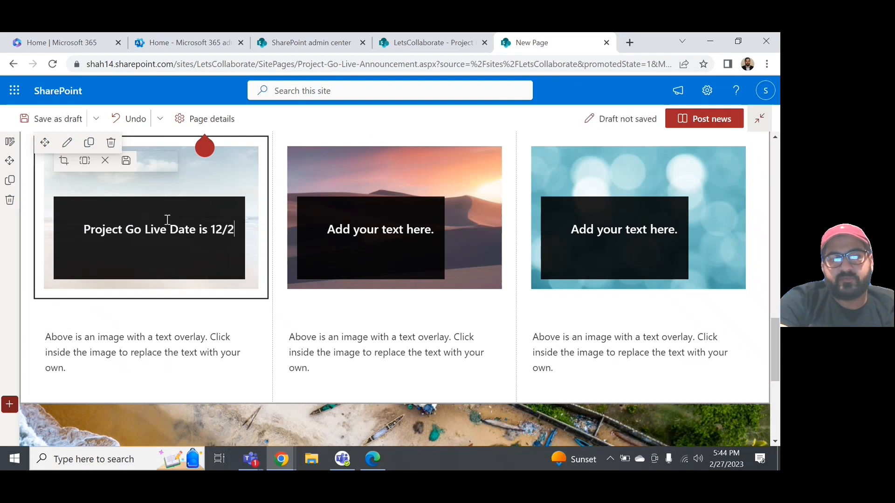
text(2)
key(BackSpace)
text(31)
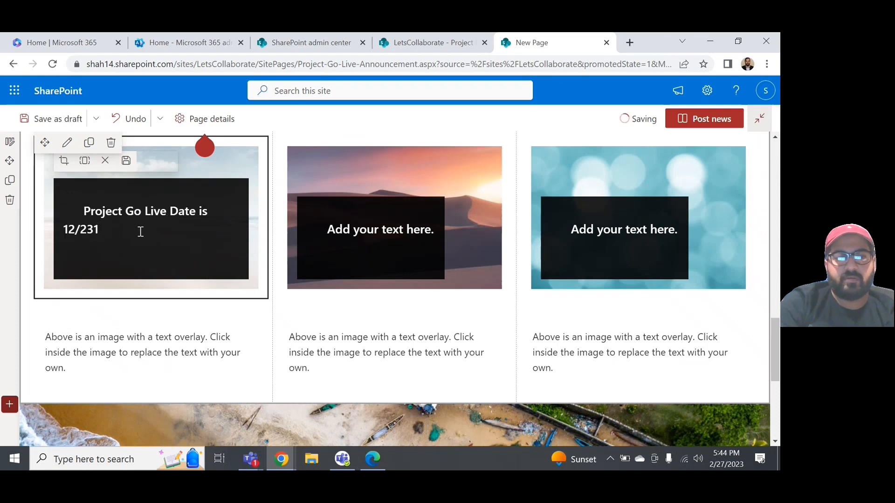
key(BackSpace)
key(BackSpace)
key(BackSpace)
key(BackSpace)
key(BackSpace)
key(BackSpace)
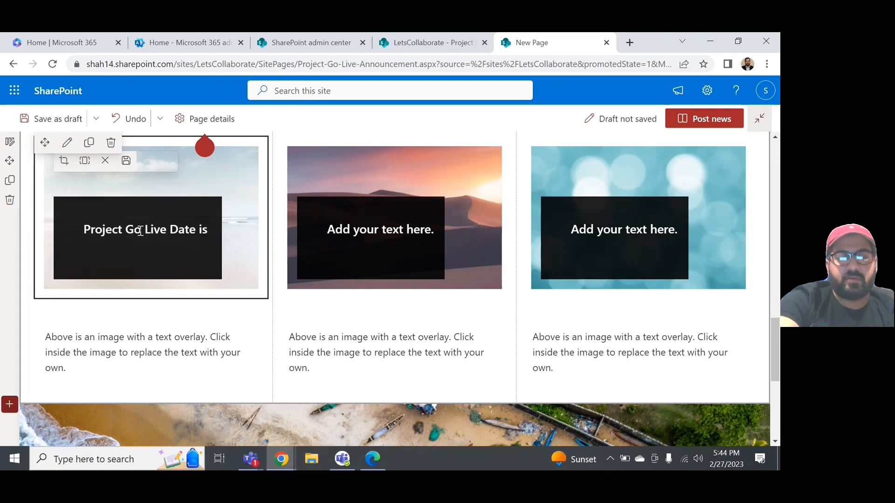
- Complete the first image's overlay text with "Dec" and leave the overlay
text(Dec)
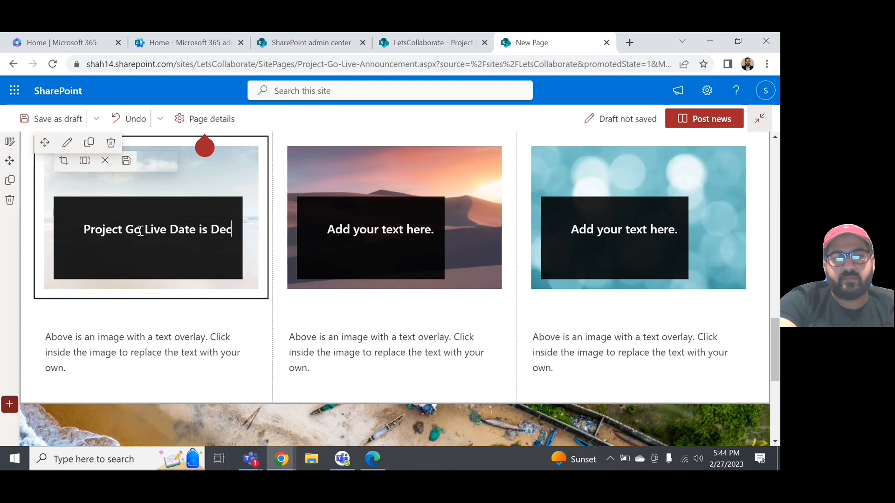
click(226, 349)
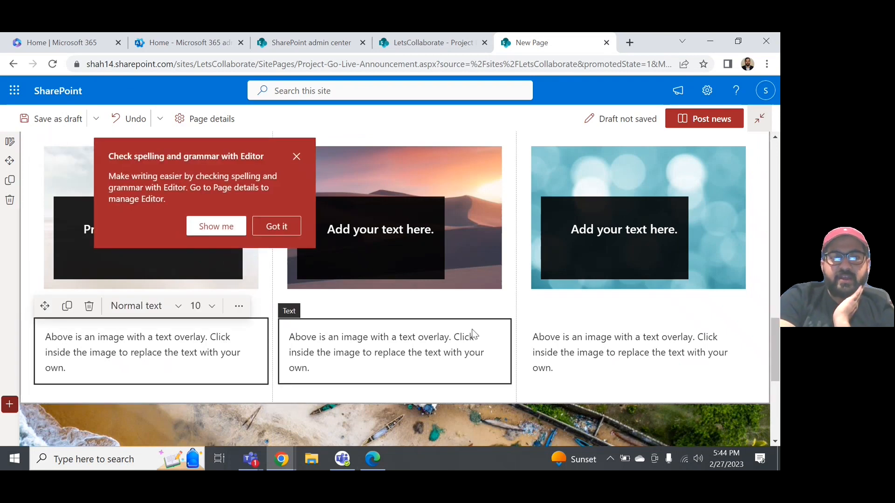
- Check the draft down to its Comments setting, keep comments on and post the news
scroll(471, 333, down, 4)
scroll(471, 332, up, 1)
scroll(472, 331, down, 4)
scroll(472, 329, up, 12)
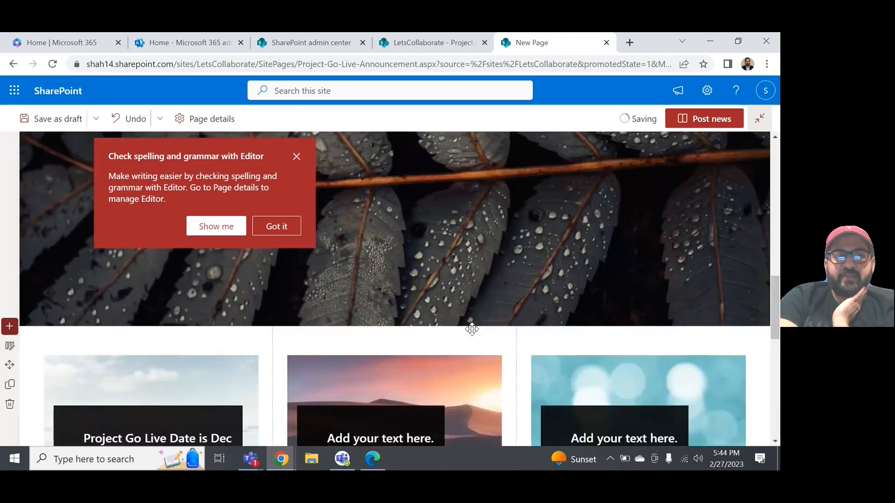
scroll(472, 329, up, 5)
scroll(281, 277, down, 10)
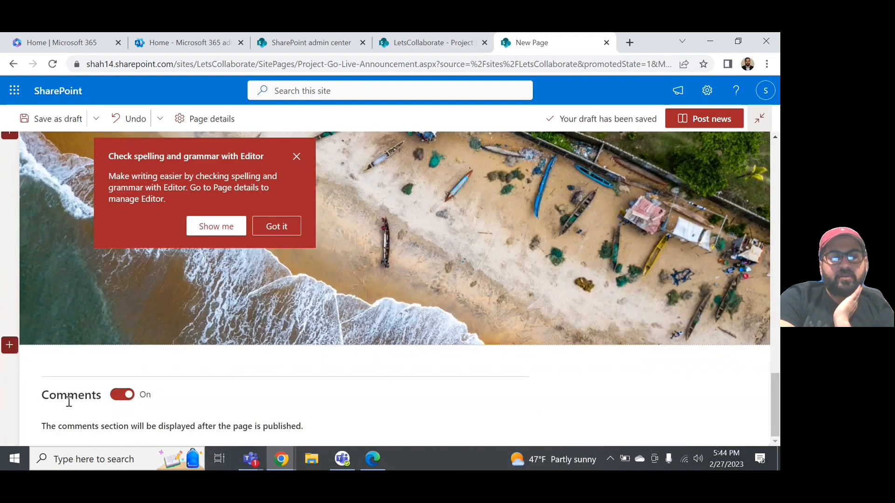
click(122, 396)
click(122, 396)
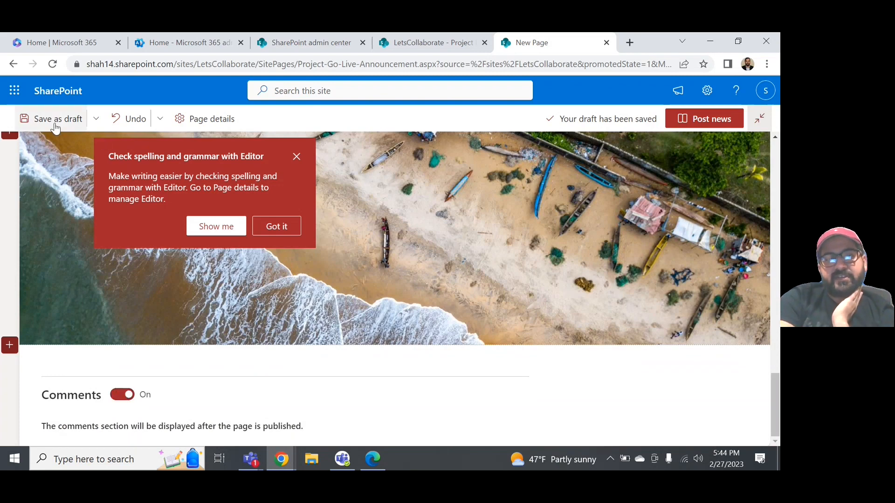
click(704, 122)
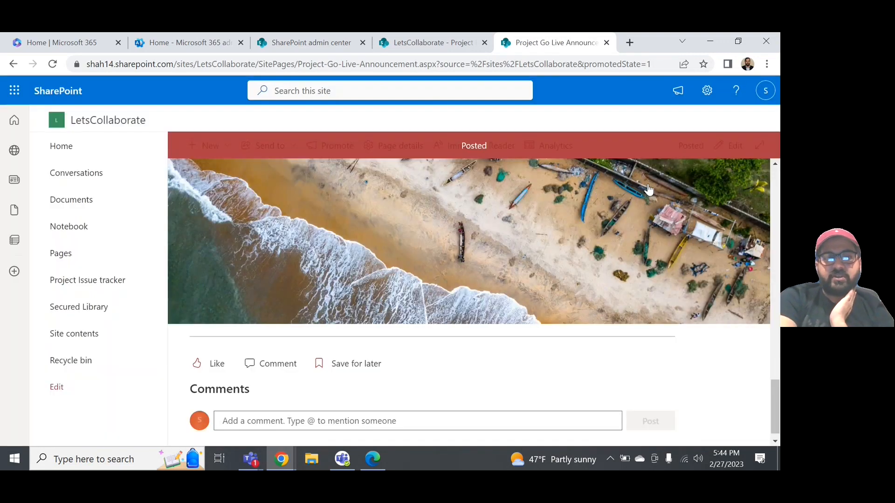
- Review the posted announcement page and the News web part on the site's home page
scroll(648, 189, up, 15)
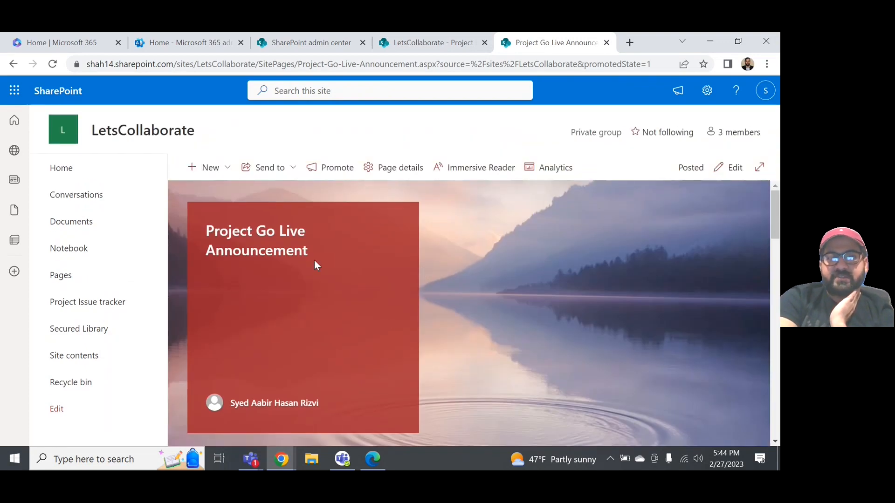
scroll(315, 265, down, 10)
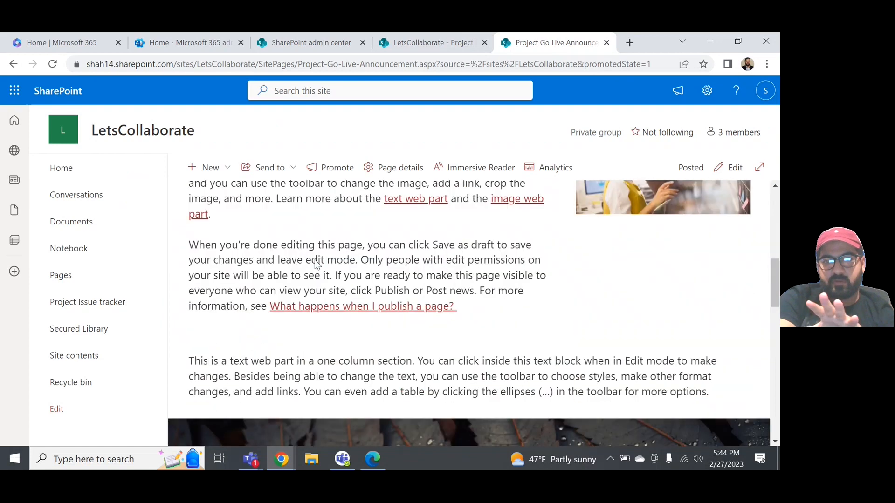
scroll(315, 259, up, 5)
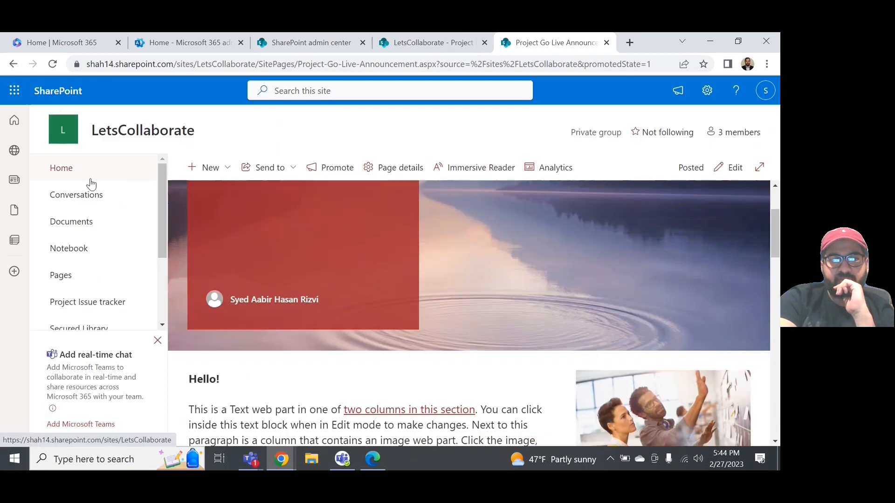
click(76, 176)
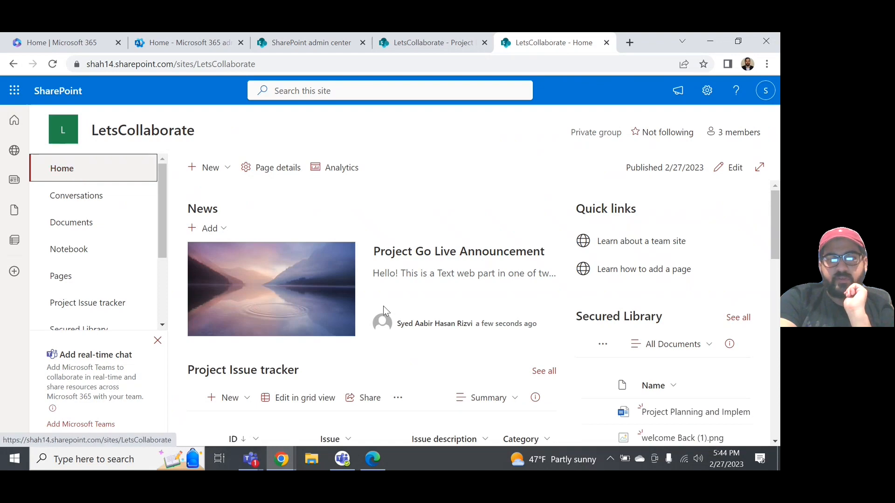
scroll(410, 317, down, 3)
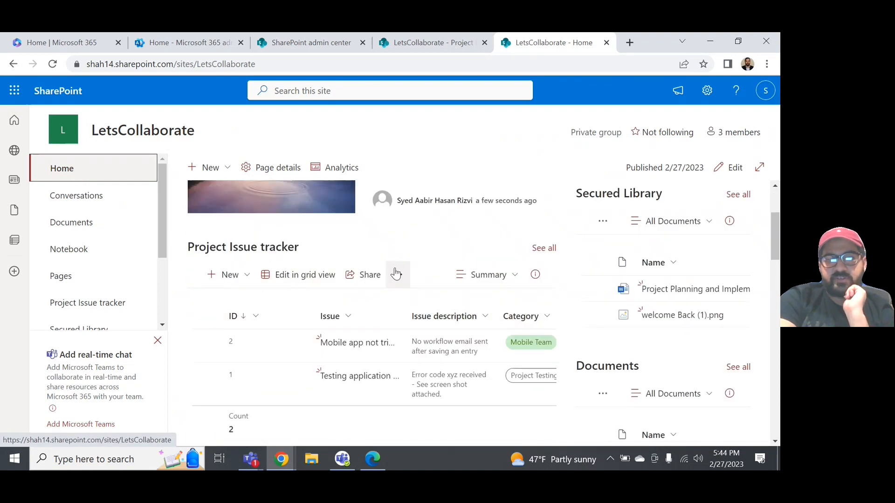
scroll(671, 313, up, 3)
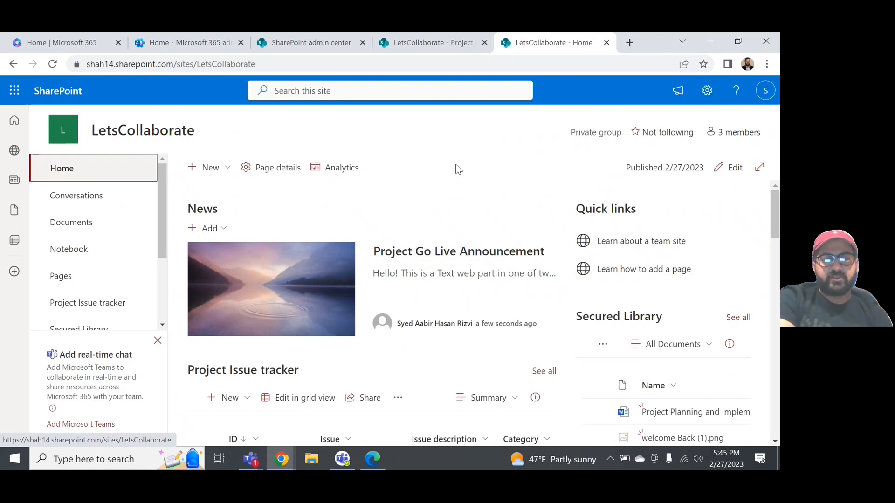
click(233, 173)
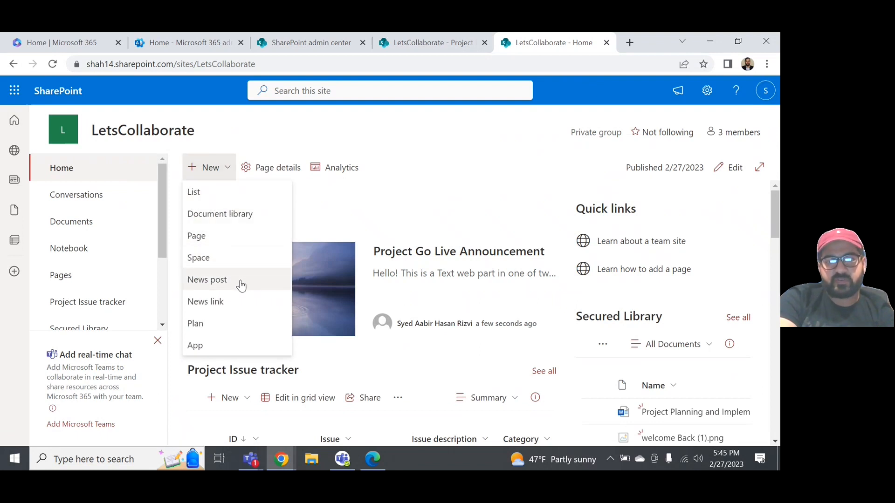
click(435, 134)
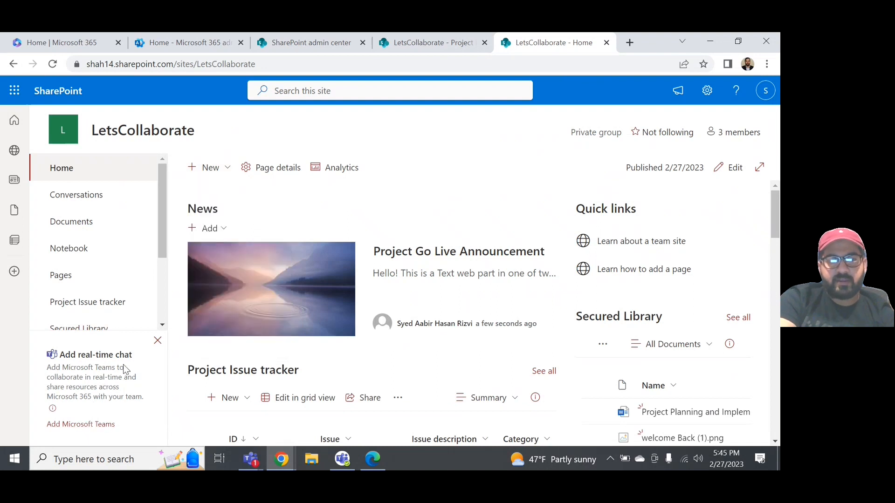
- Add Microsoft Teams to the LetsCollaborate site, keeping Documents and Home as the resources pinned as tabs
click(86, 425)
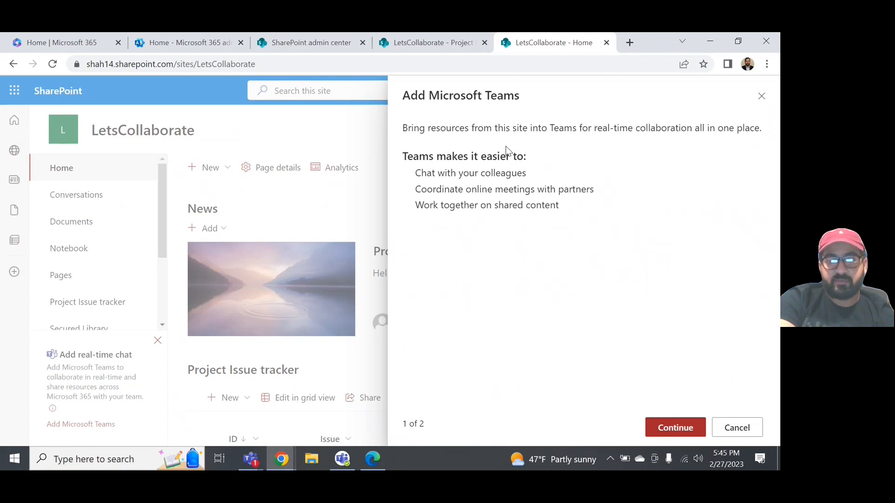
click(674, 430)
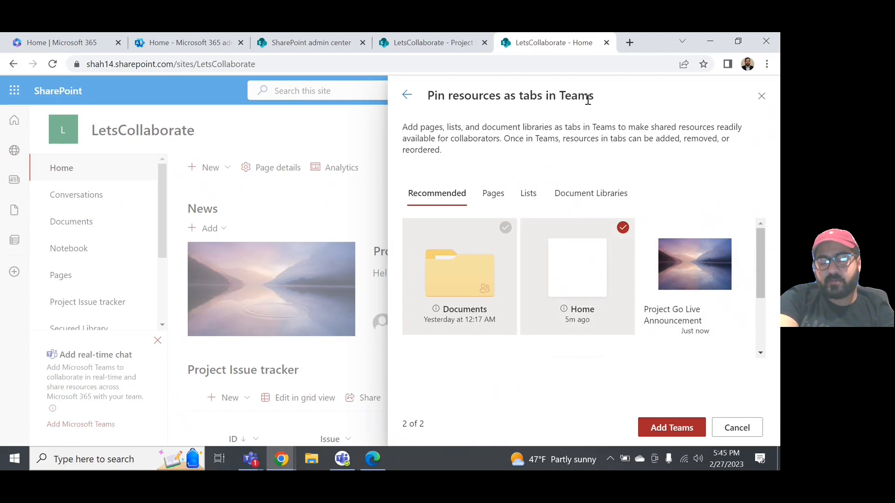
click(675, 432)
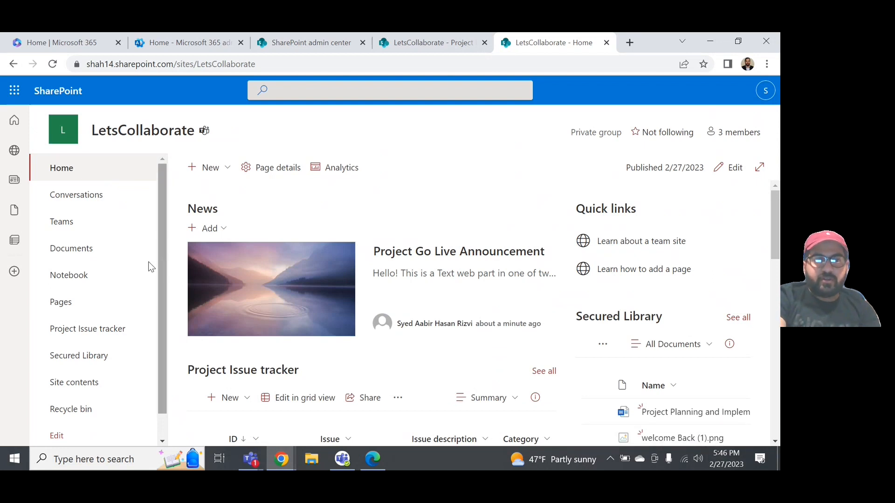
scroll(133, 278, down, 1)
scroll(132, 277, up, 1)
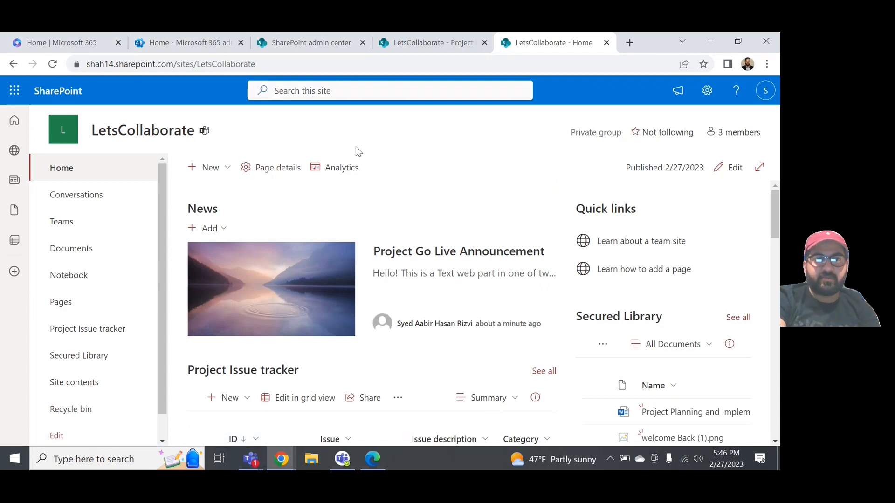
- In the SharePoint admin center, close the LetsCollaborate details, reload the active sites and check the site's Teams column
click(311, 40)
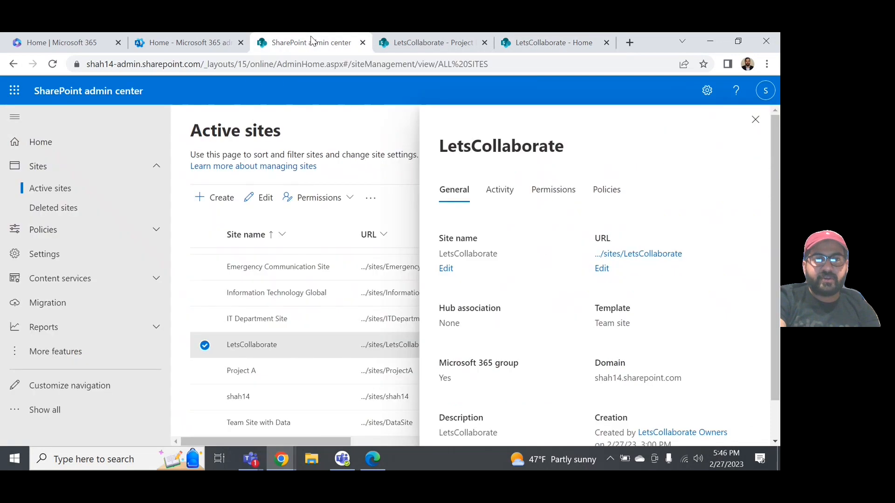
click(752, 121)
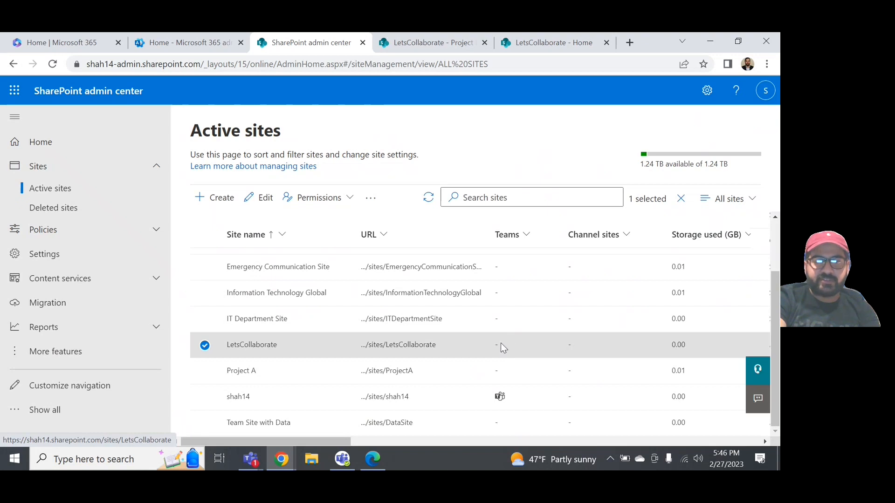
click(53, 64)
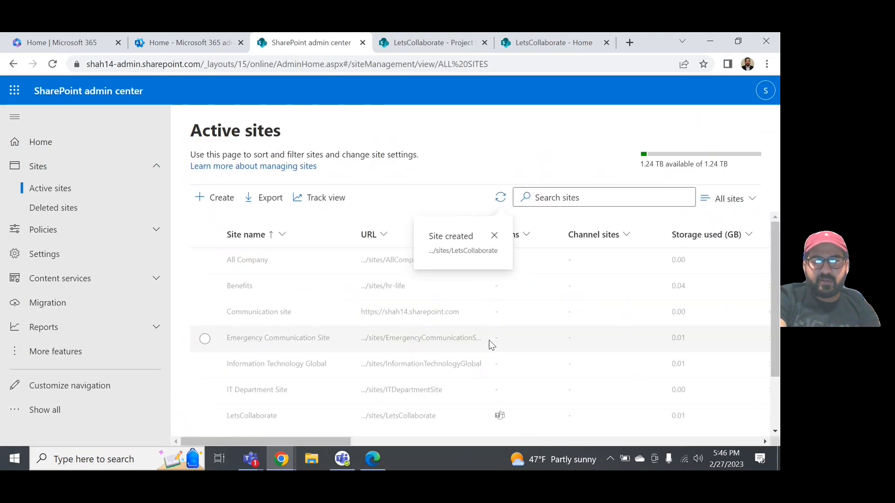
scroll(503, 393, down, 2)
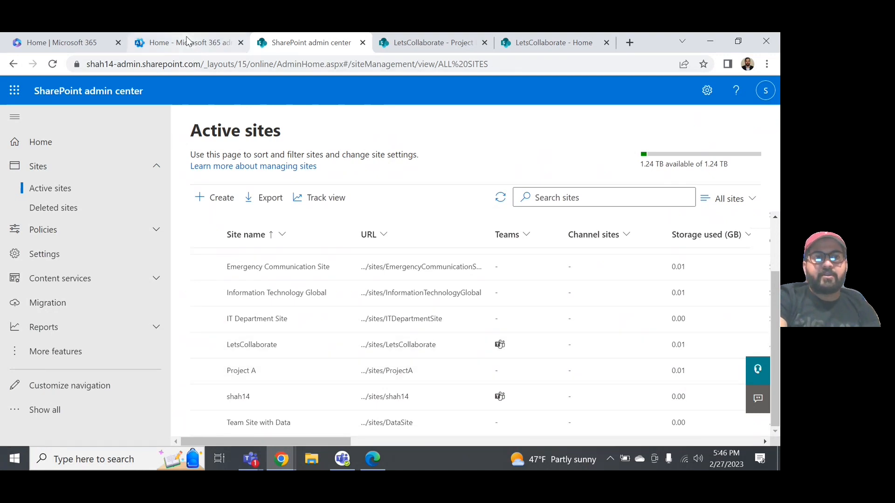
- Switch to the Microsoft 365 home page and open Teams with the signed-in shah14 account
click(63, 46)
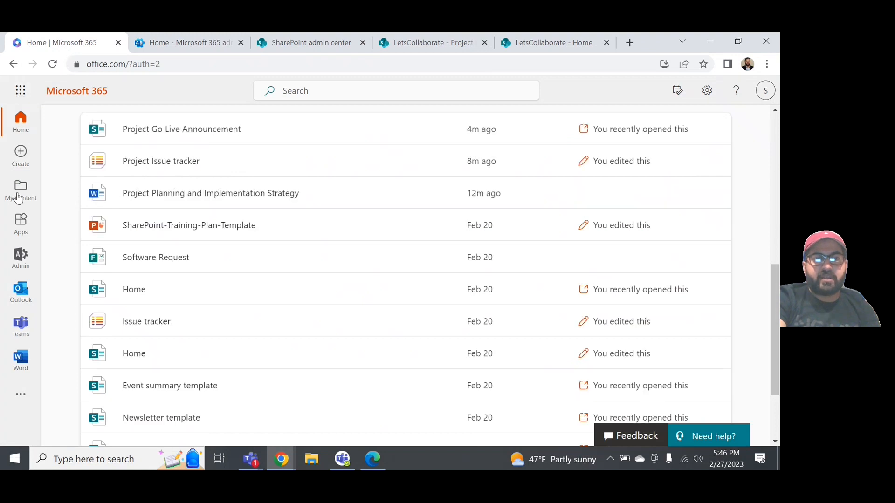
click(19, 326)
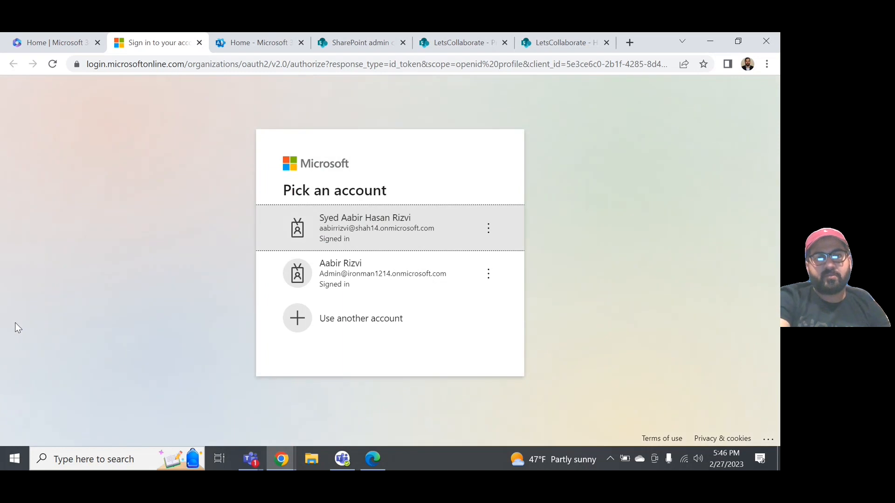
click(392, 211)
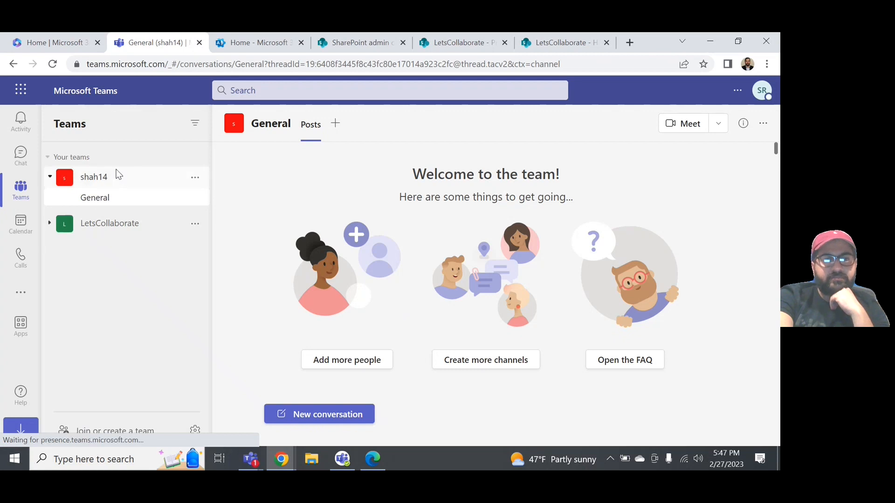
- Open the LetsCollaborate team's General channel, dismiss the welcome tour and view the channel's files
click(104, 227)
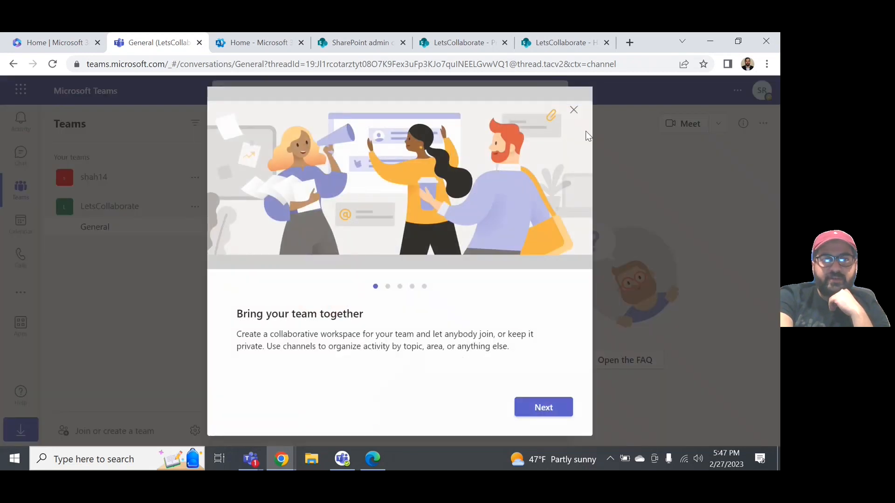
click(574, 110)
click(334, 130)
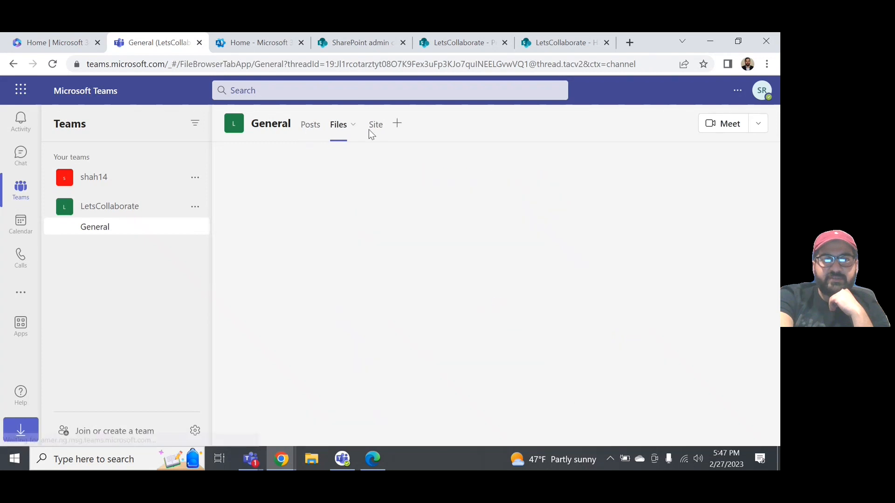